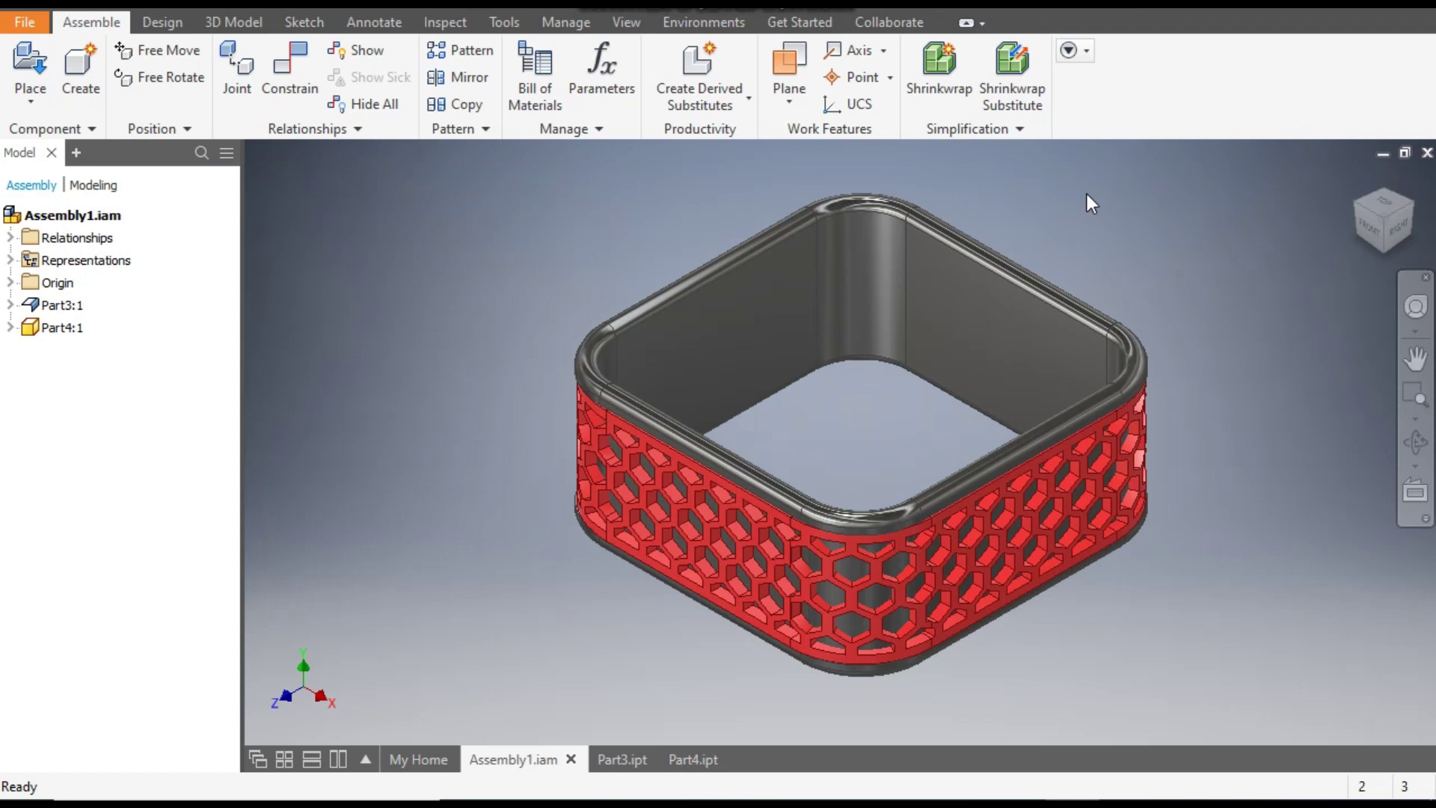
# Open the red hexagon-mesh part and the dark ring part from the assembly to examine each one separately.
pyautogui.doubleClick(635, 449)
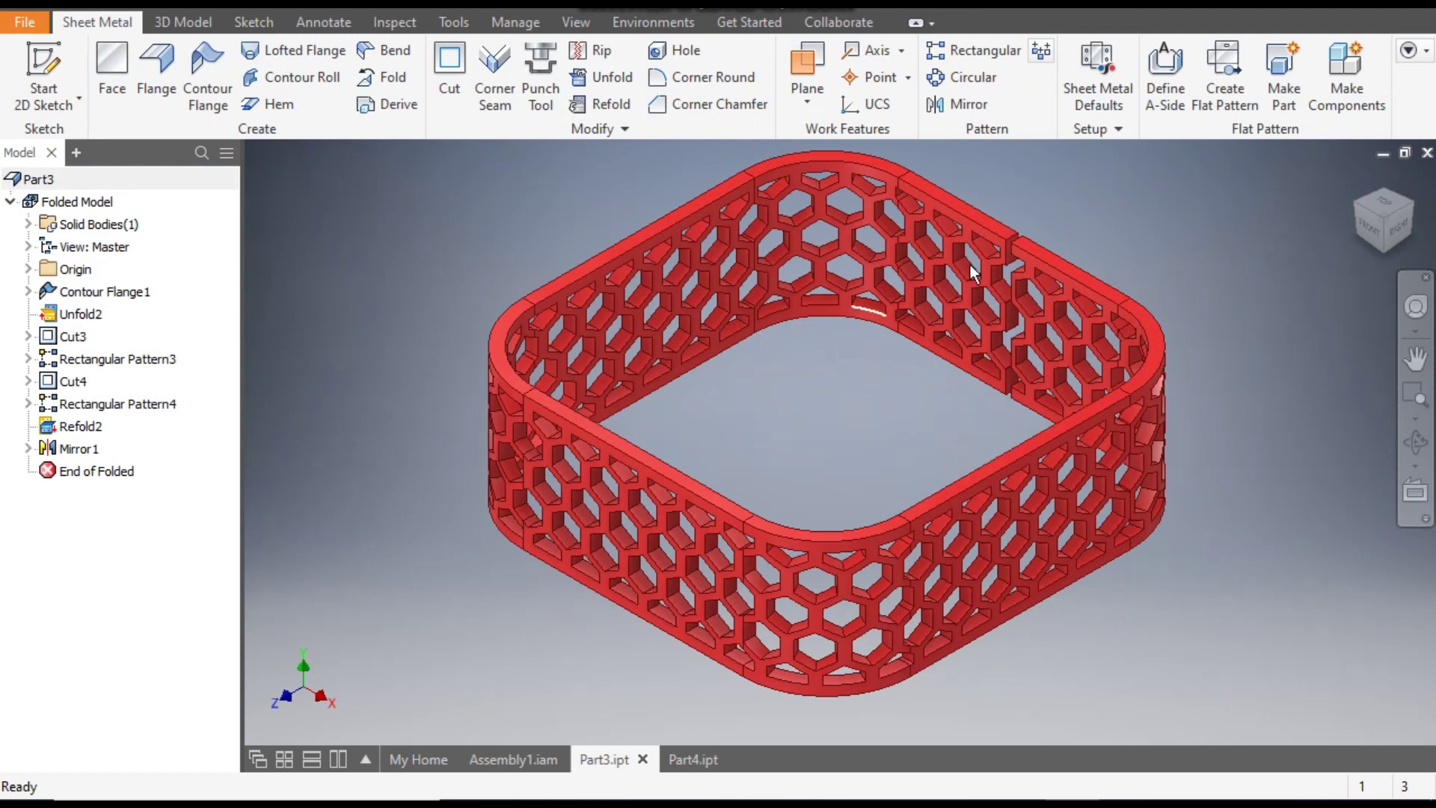
pyautogui.click(506, 761)
pyautogui.doubleClick(760, 339)
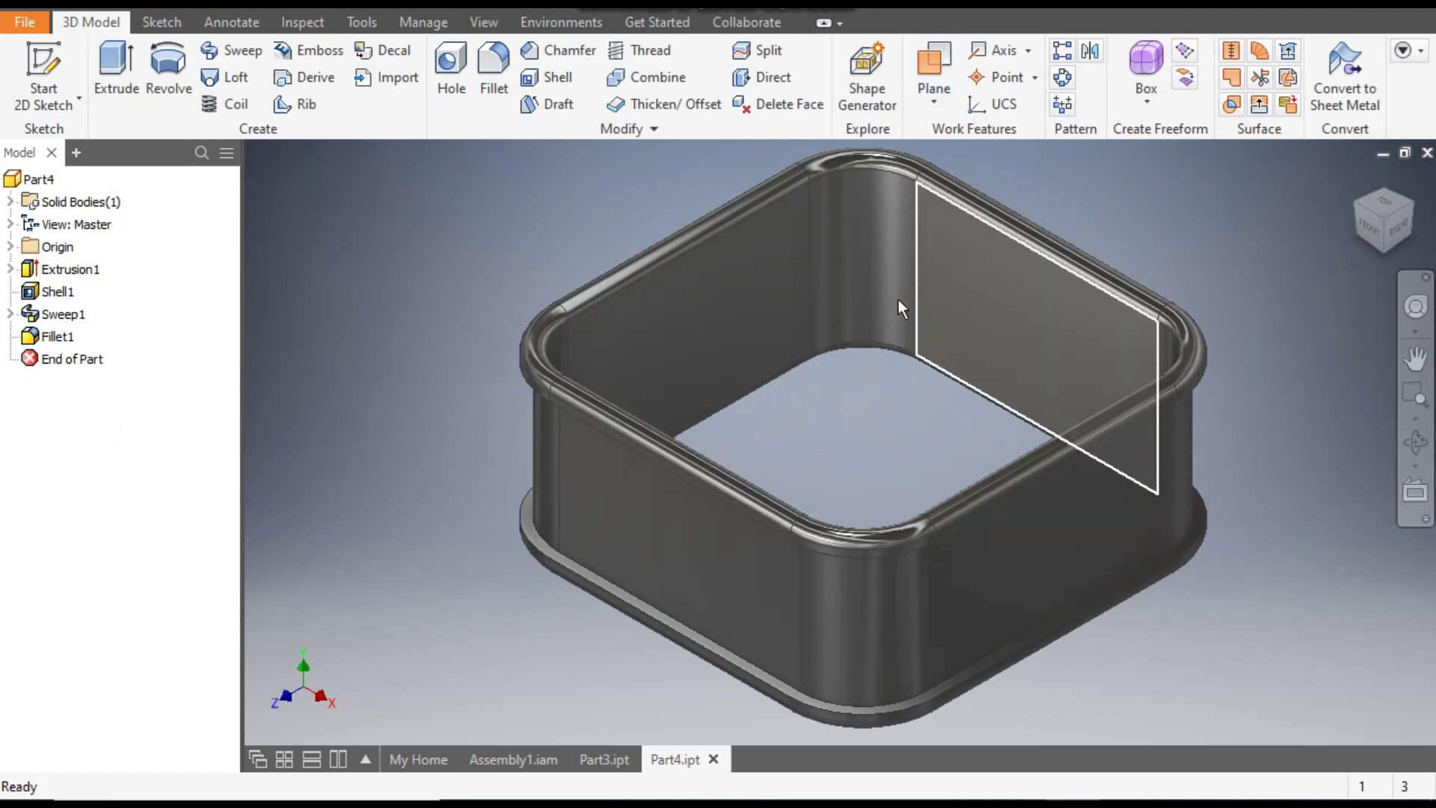
pyautogui.moveTo(827, 421)
pyautogui.mouseDown(button='middle')
pyautogui.moveTo(846, 426)
pyautogui.moveTo(813, 424)
pyautogui.mouseUp(button='middle')
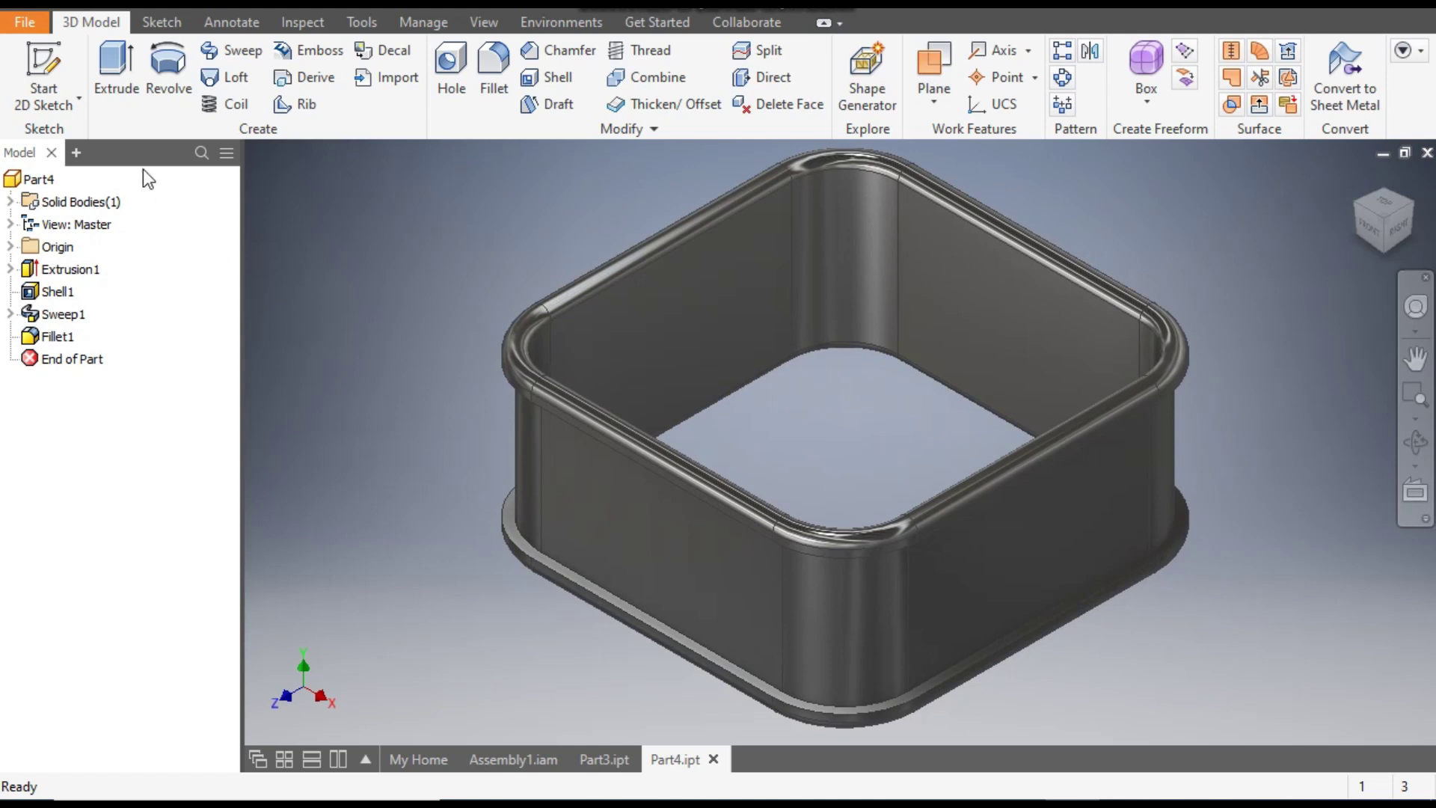
# Create a new metric part from the Standard (mm).ipt template.
pyautogui.hotkey('ctrl', 'n')
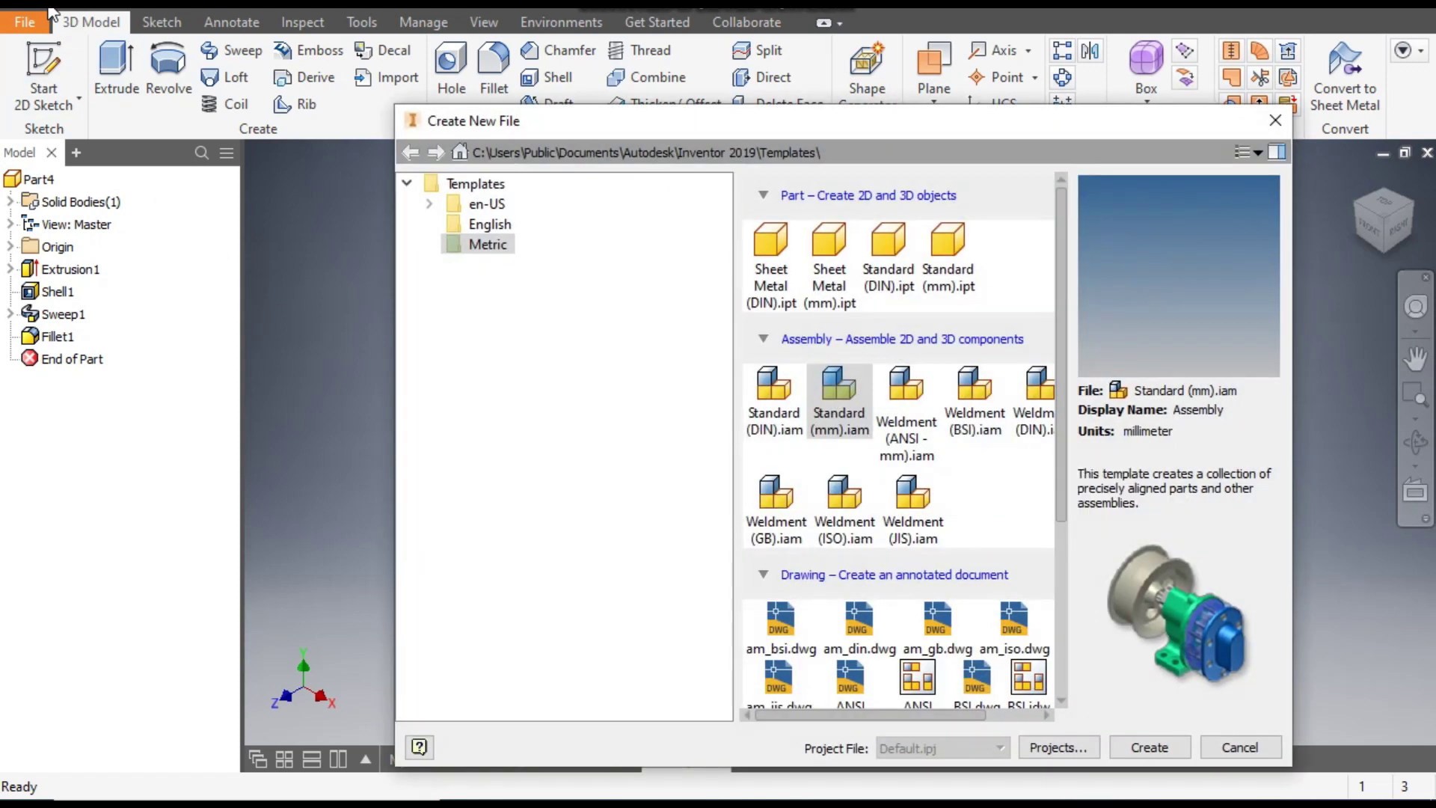
pyautogui.click(959, 247)
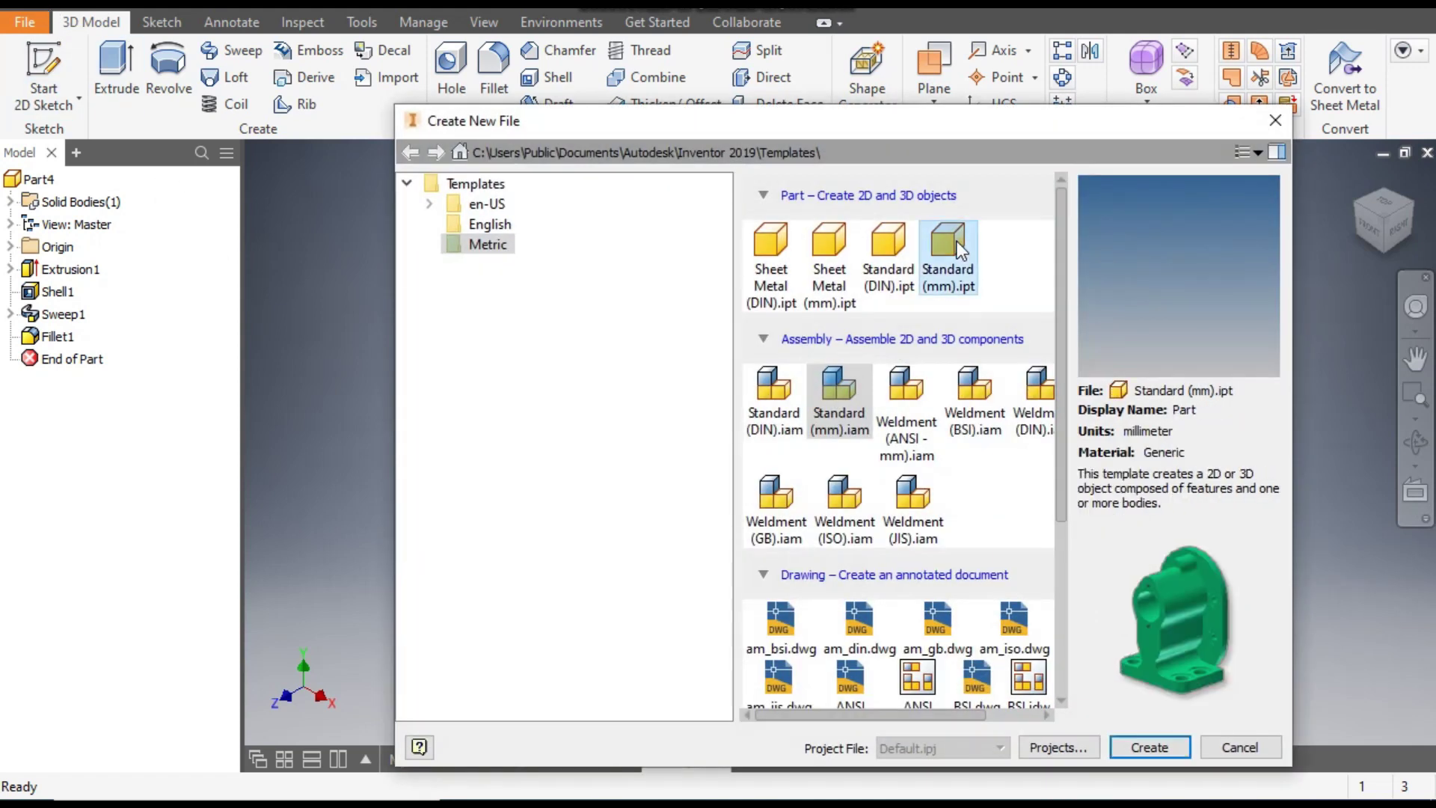
pyautogui.click(1147, 747)
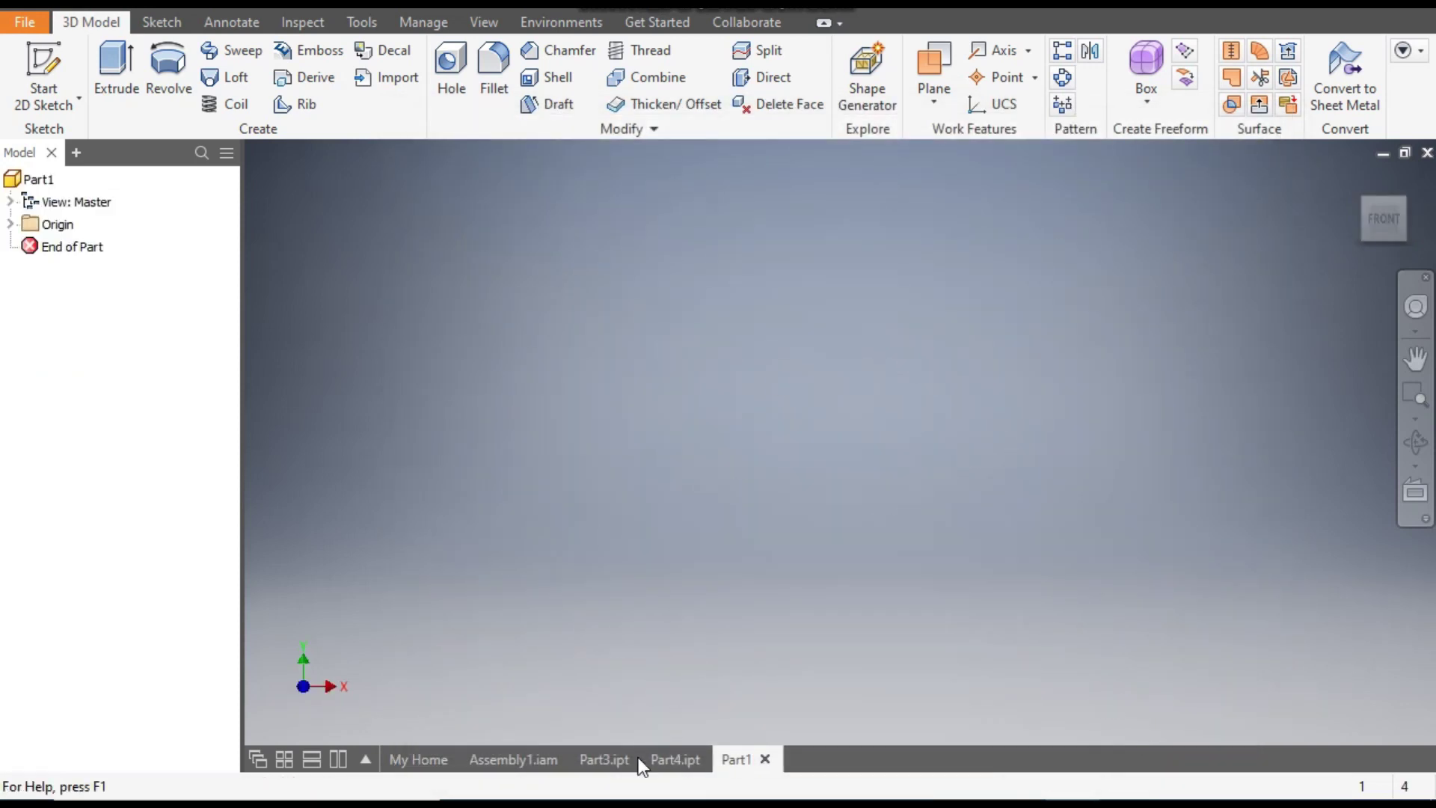
pyautogui.click(639, 759)
pyautogui.click(703, 761)
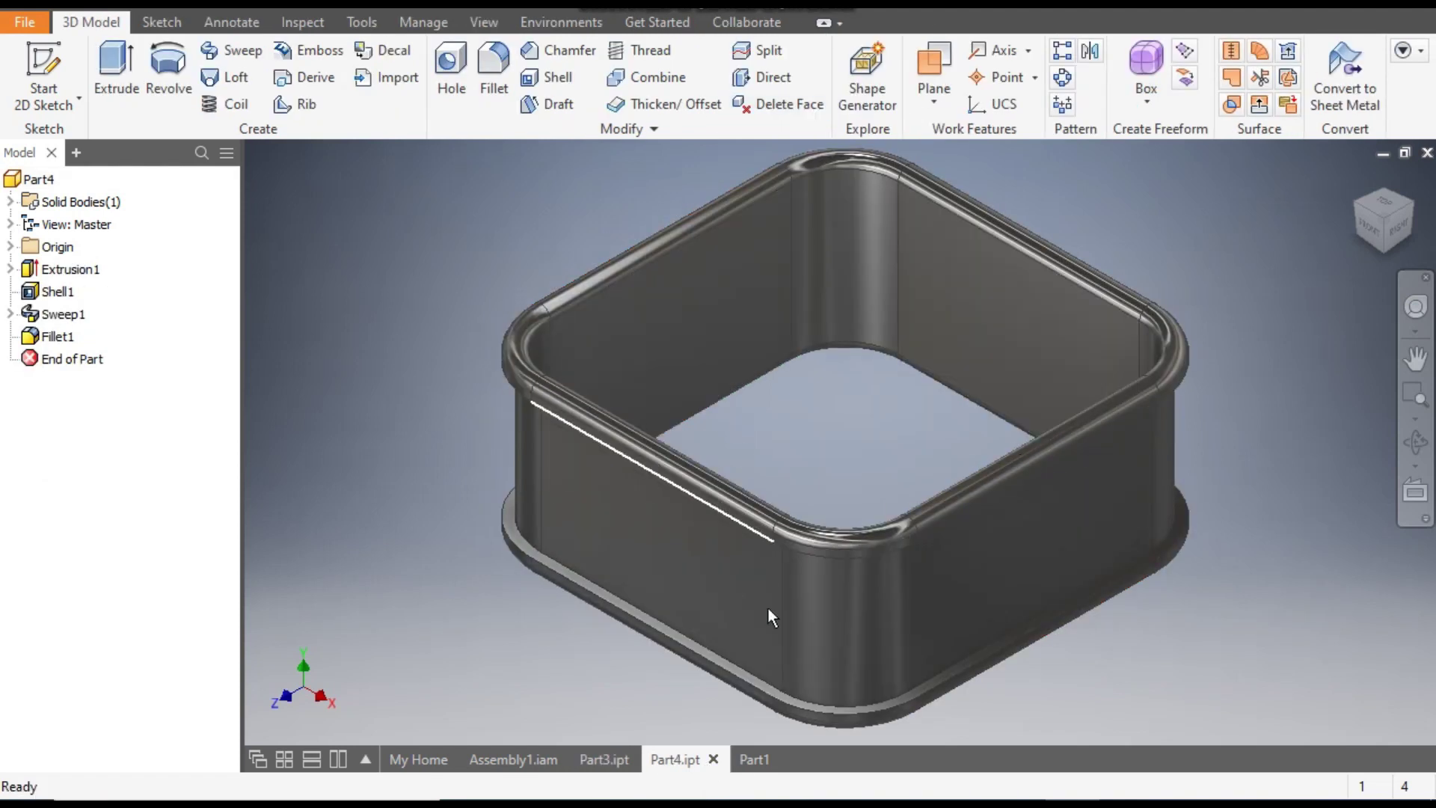
pyautogui.click(754, 759)
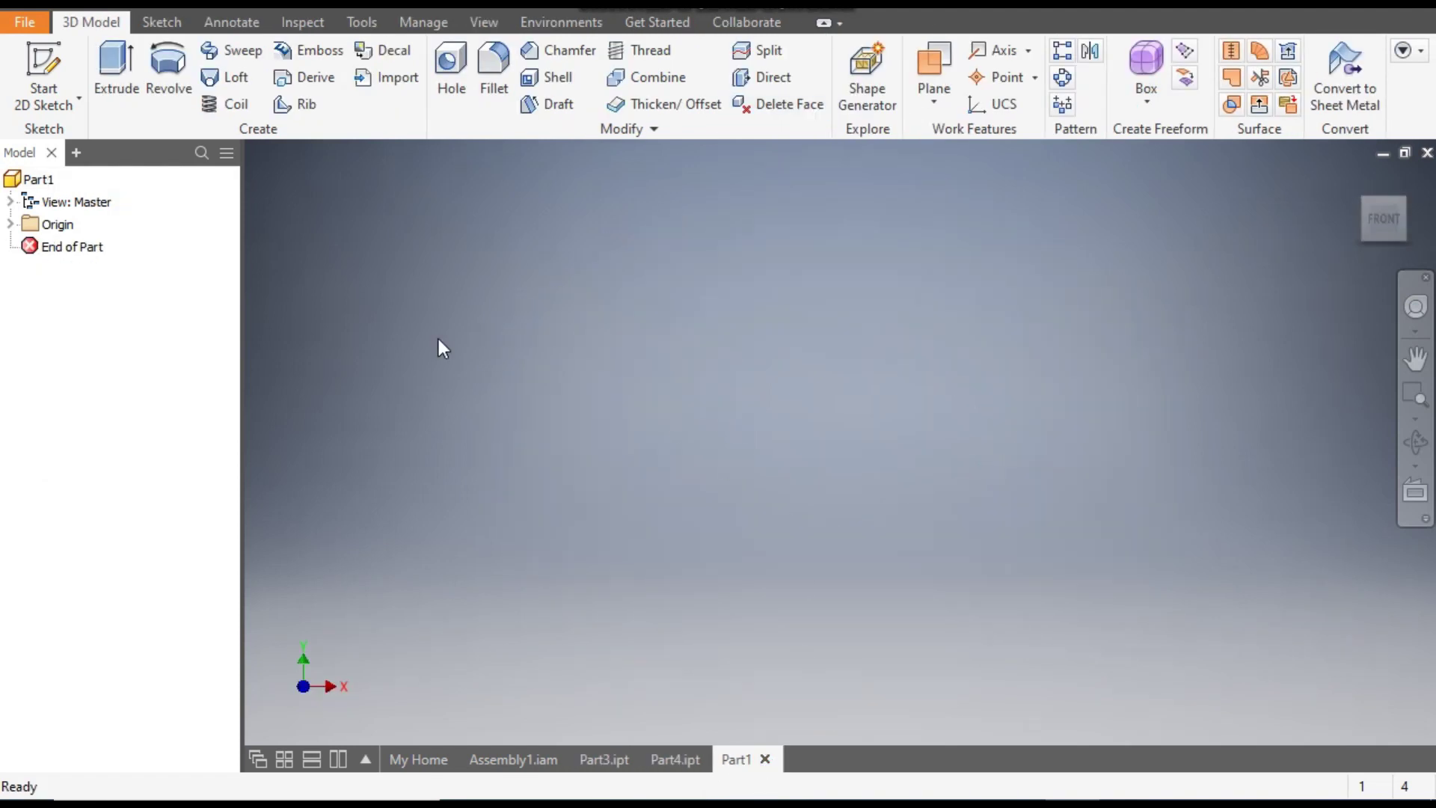
# Start a 2D sketch on the horizontal XZ plane, oriented with the X axis pointing right.
pyautogui.click(39, 65)
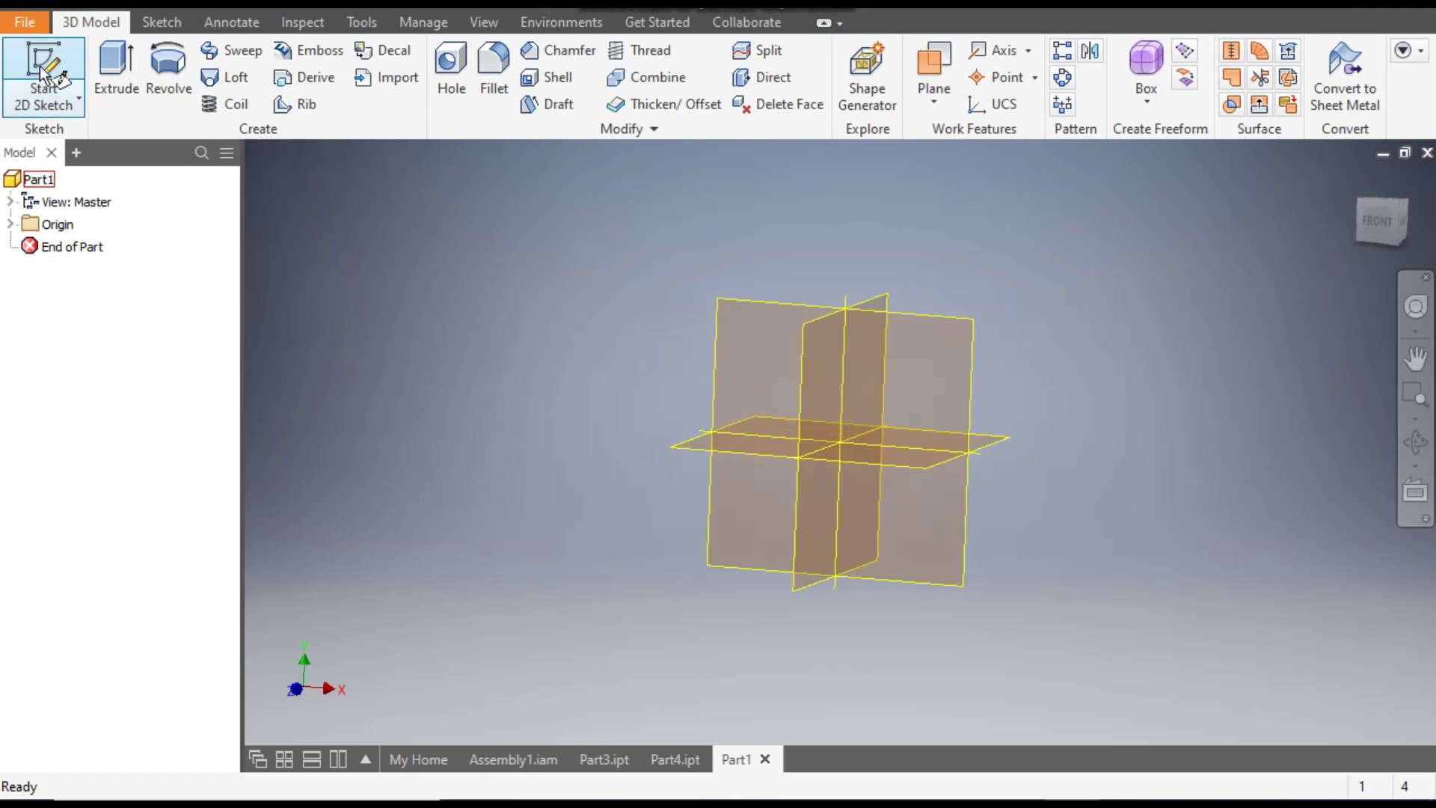
pyautogui.click(644, 421)
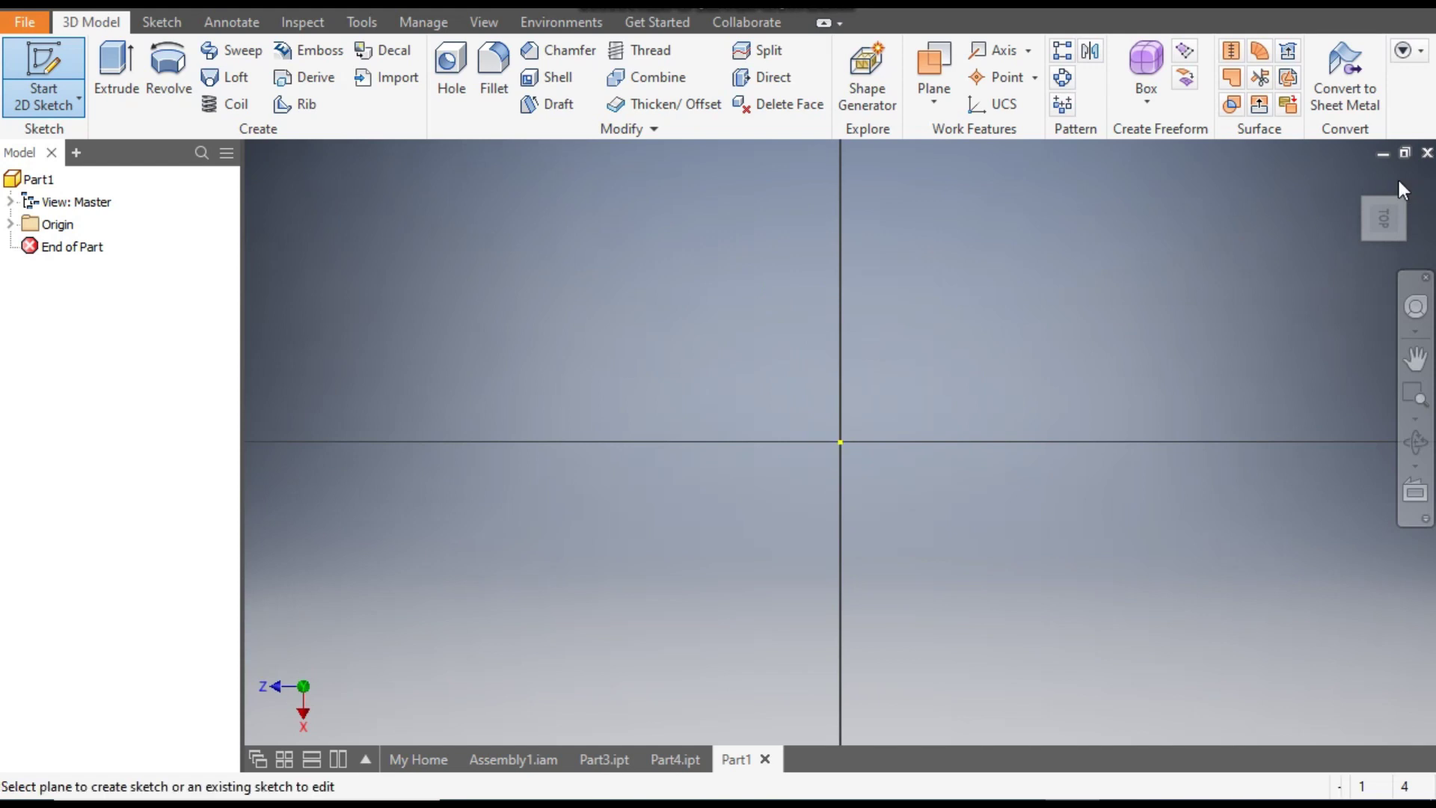
pyautogui.click(1410, 178)
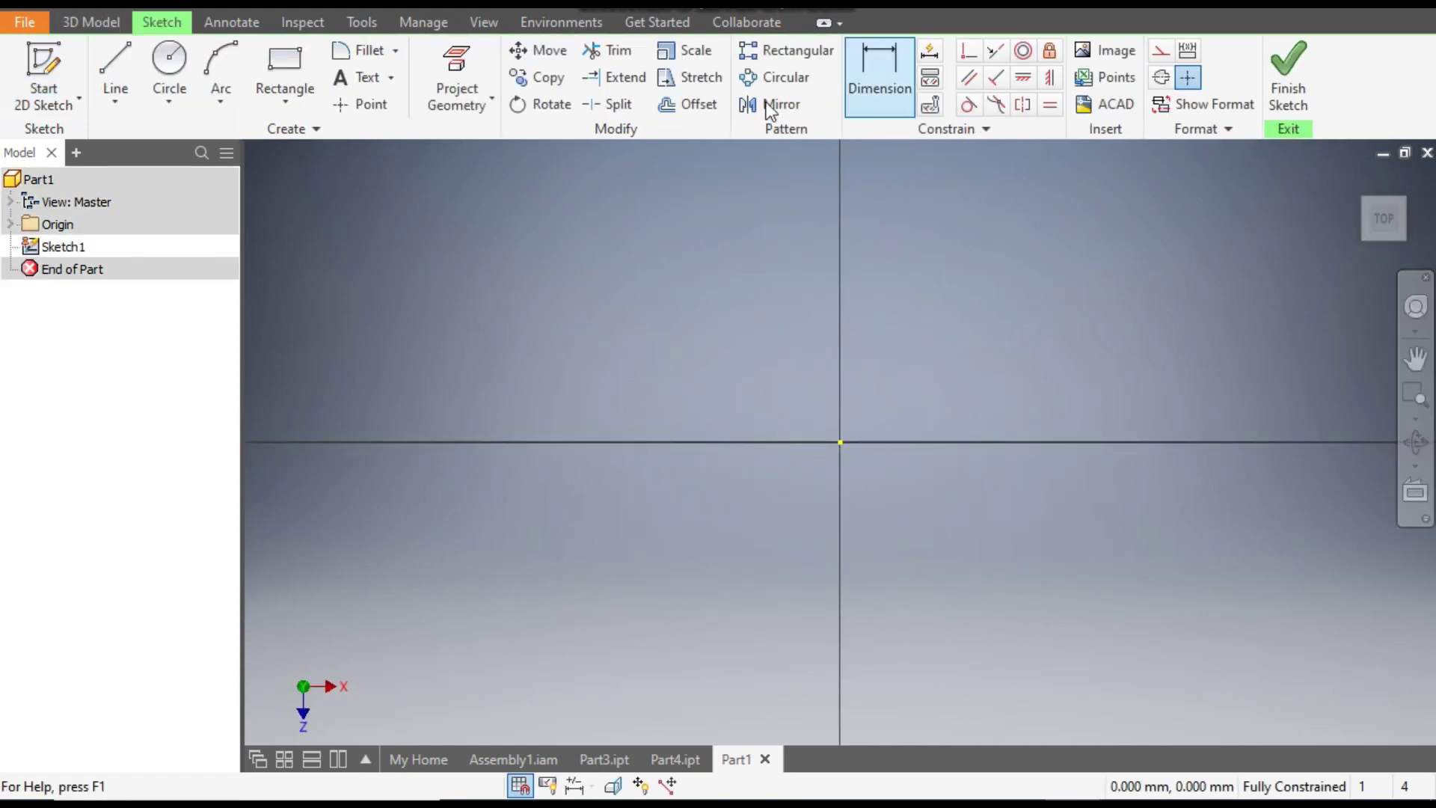
# Sketch an 80 mm by 80 mm two-point center rectangle centered on the origin.
pyautogui.click(305, 103)
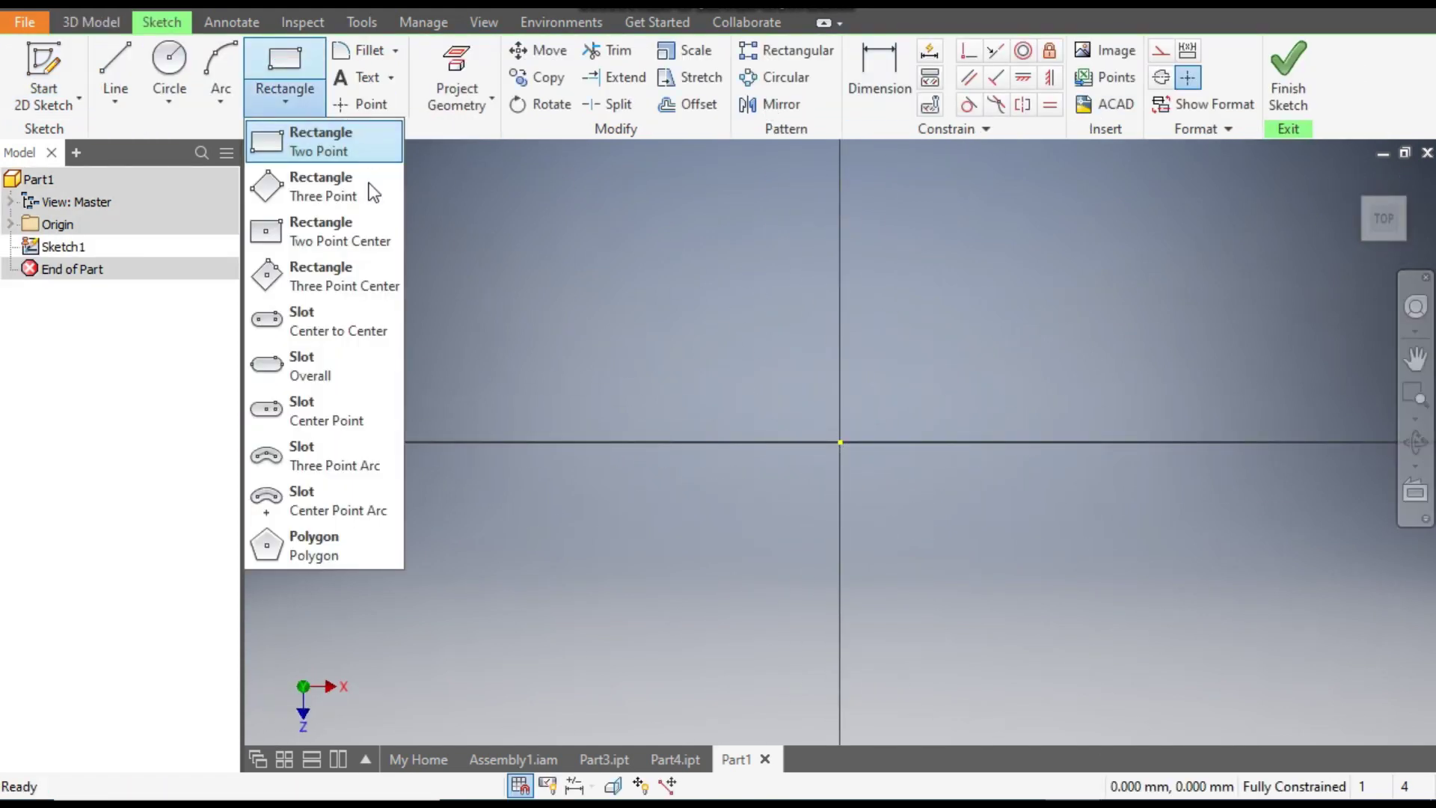
pyautogui.click(334, 230)
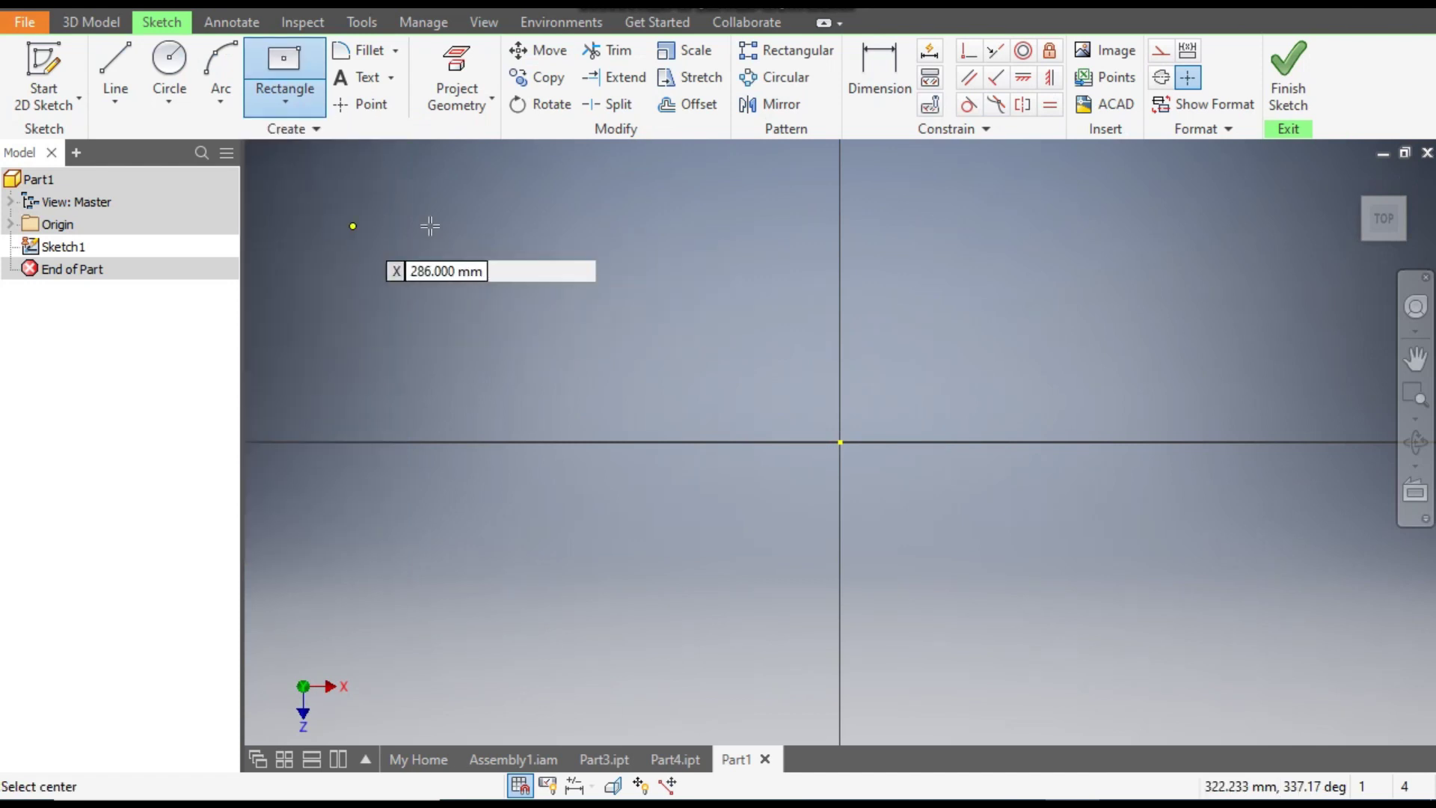
pyautogui.click(841, 443)
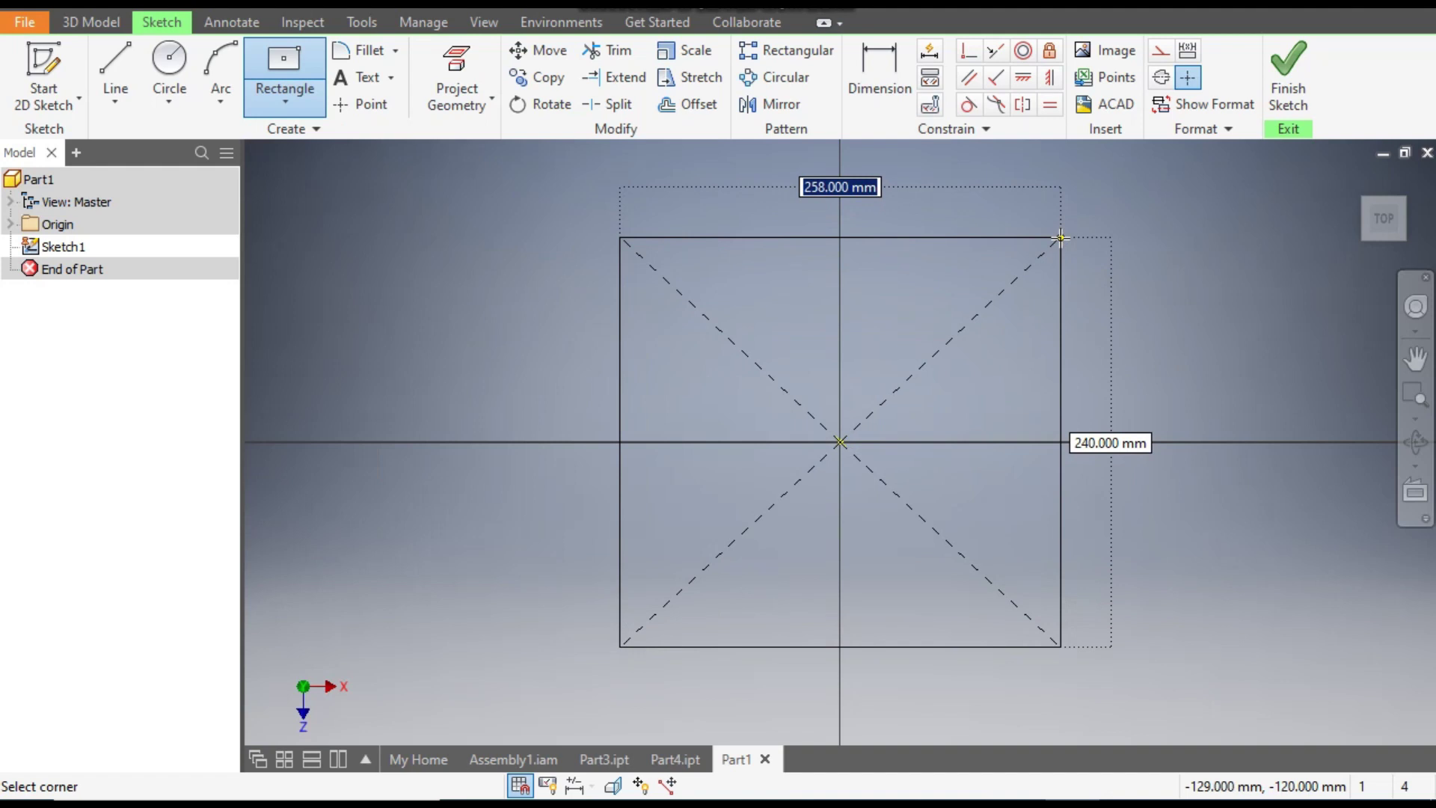
pyautogui.write('80')
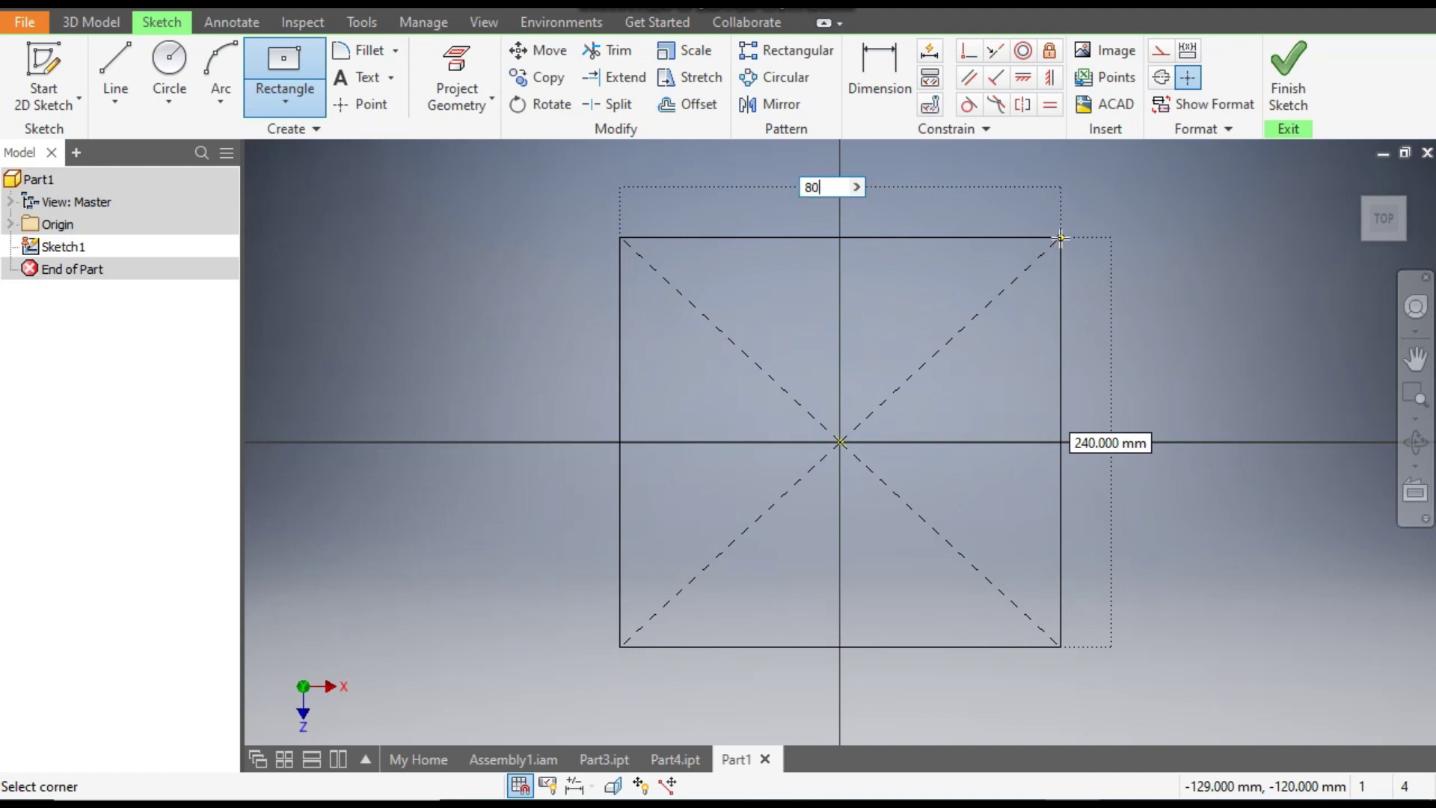
pyautogui.press('Tab')
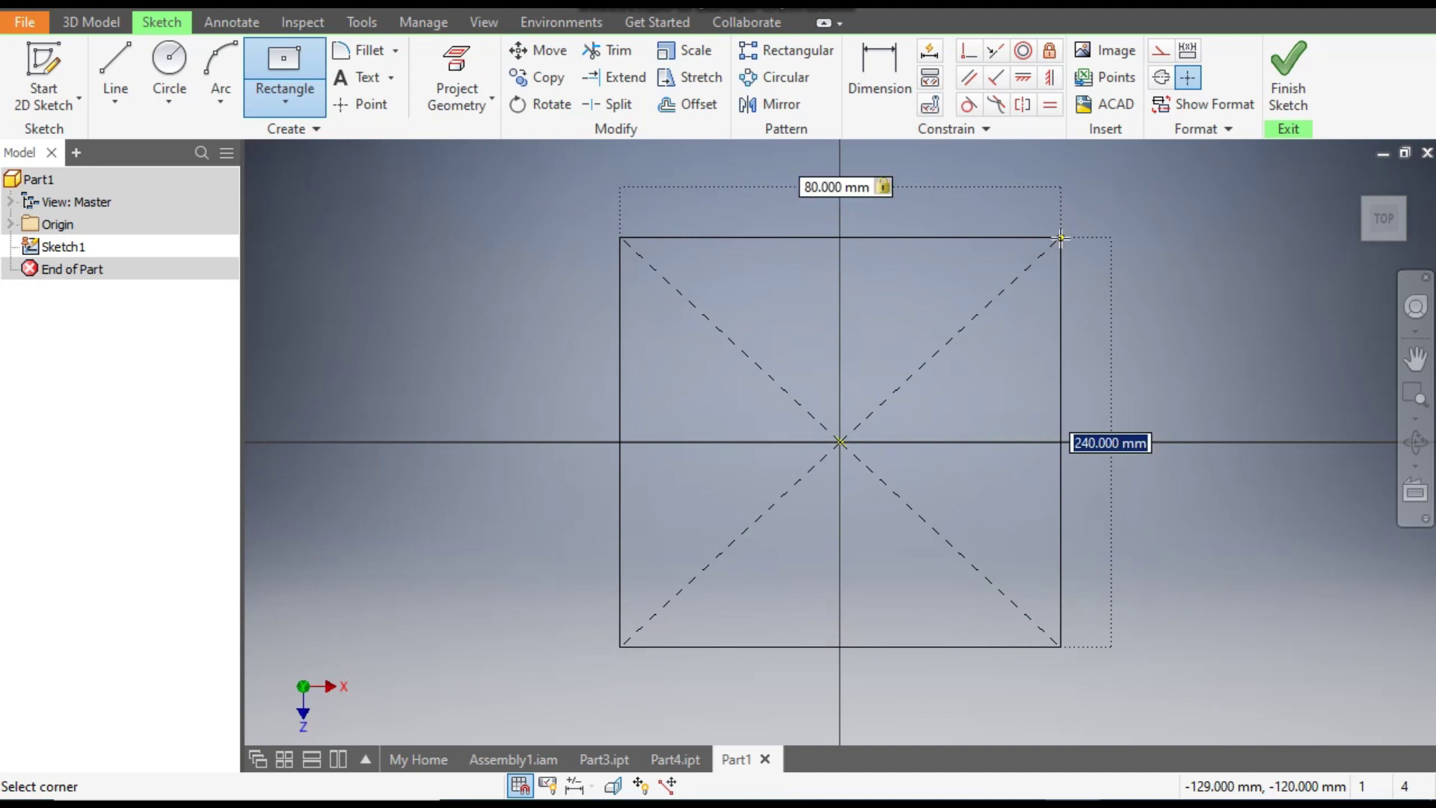
pyautogui.press('BackSpace')
pyautogui.write('80')
pyautogui.press('Return')
pyautogui.scroll(3, 892, 478)
pyautogui.moveTo(892, 479); pyautogui.dragTo(950, 537, button='middle')
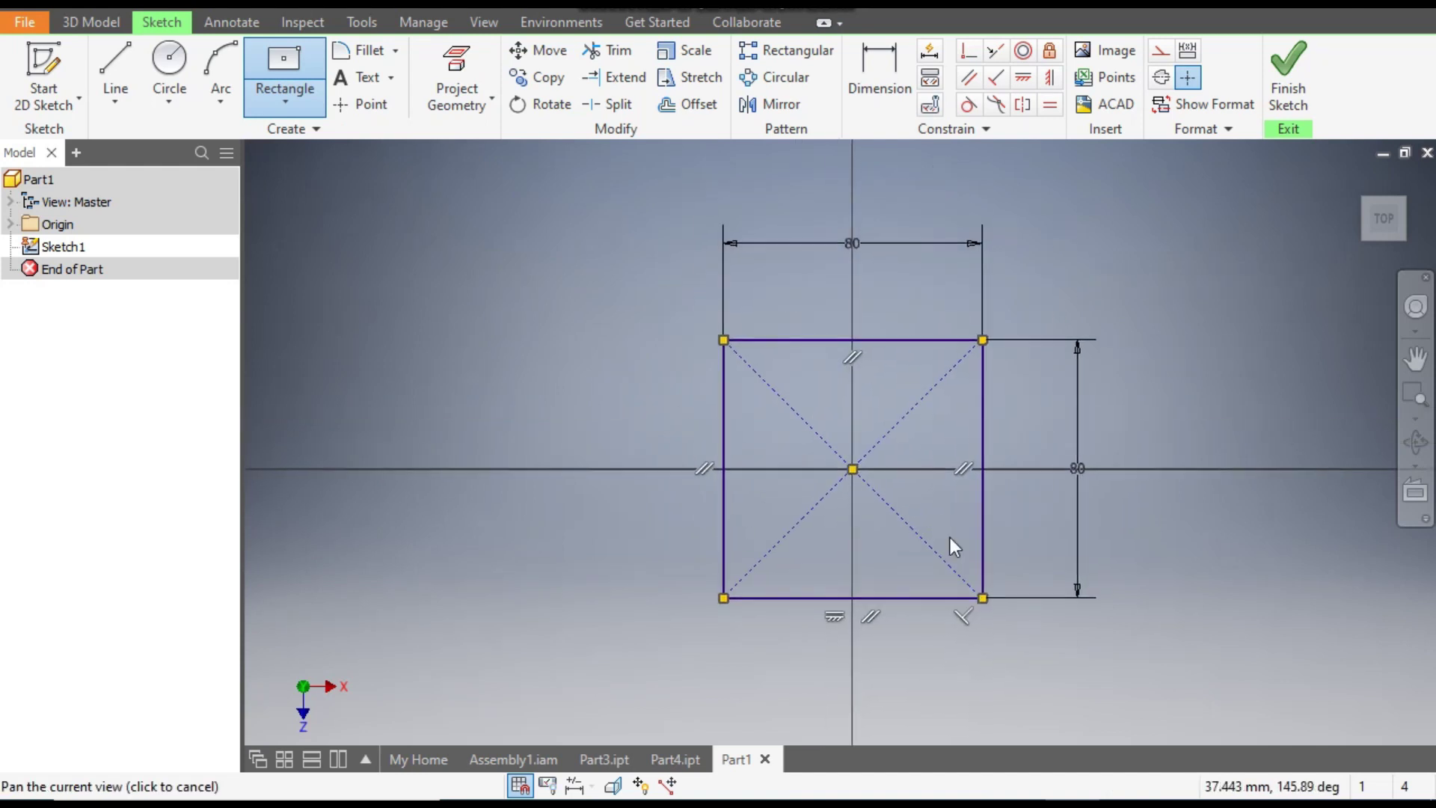
# Round all four corners of the square with 15 mm sketch fillets.
pyautogui.click(363, 57)
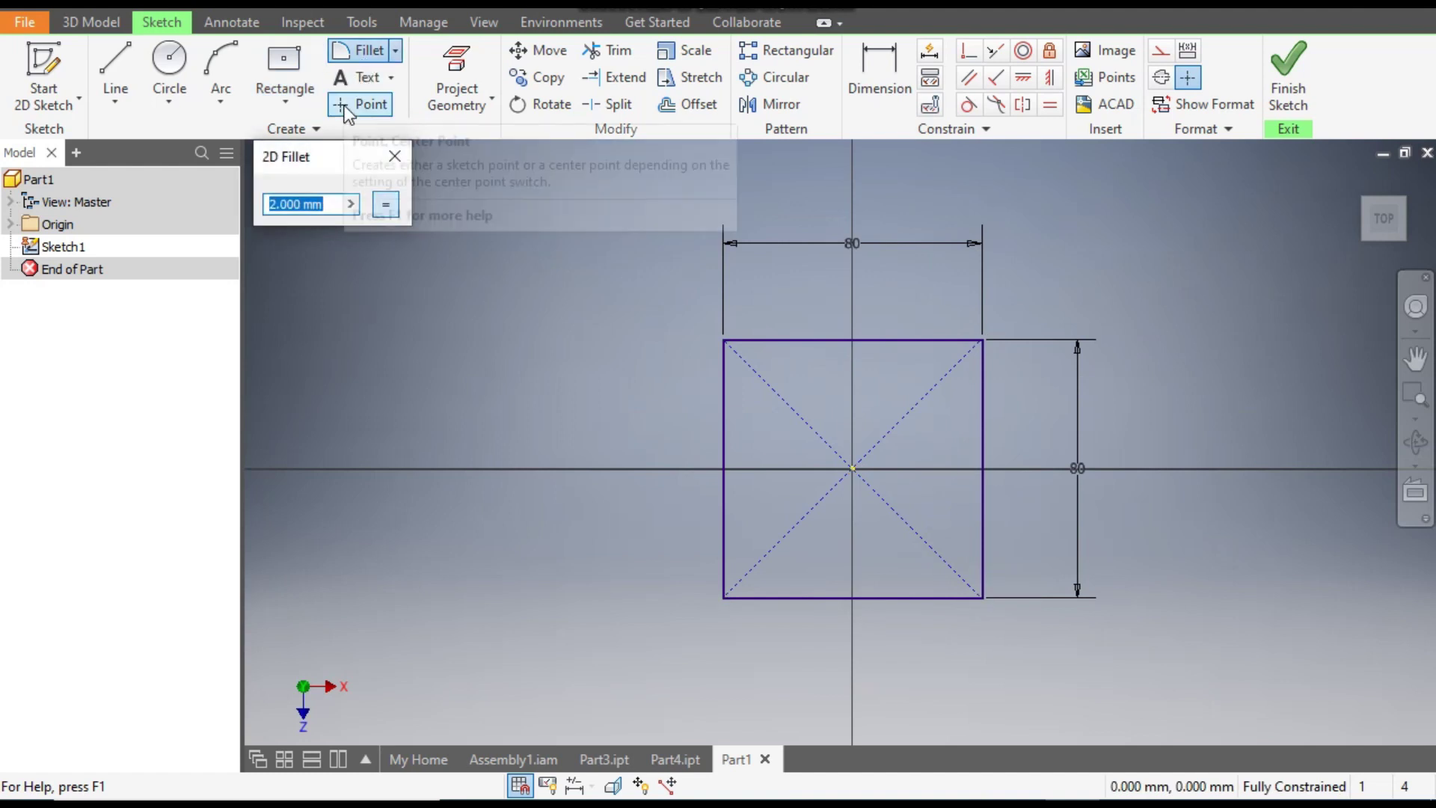
pyautogui.write('15')
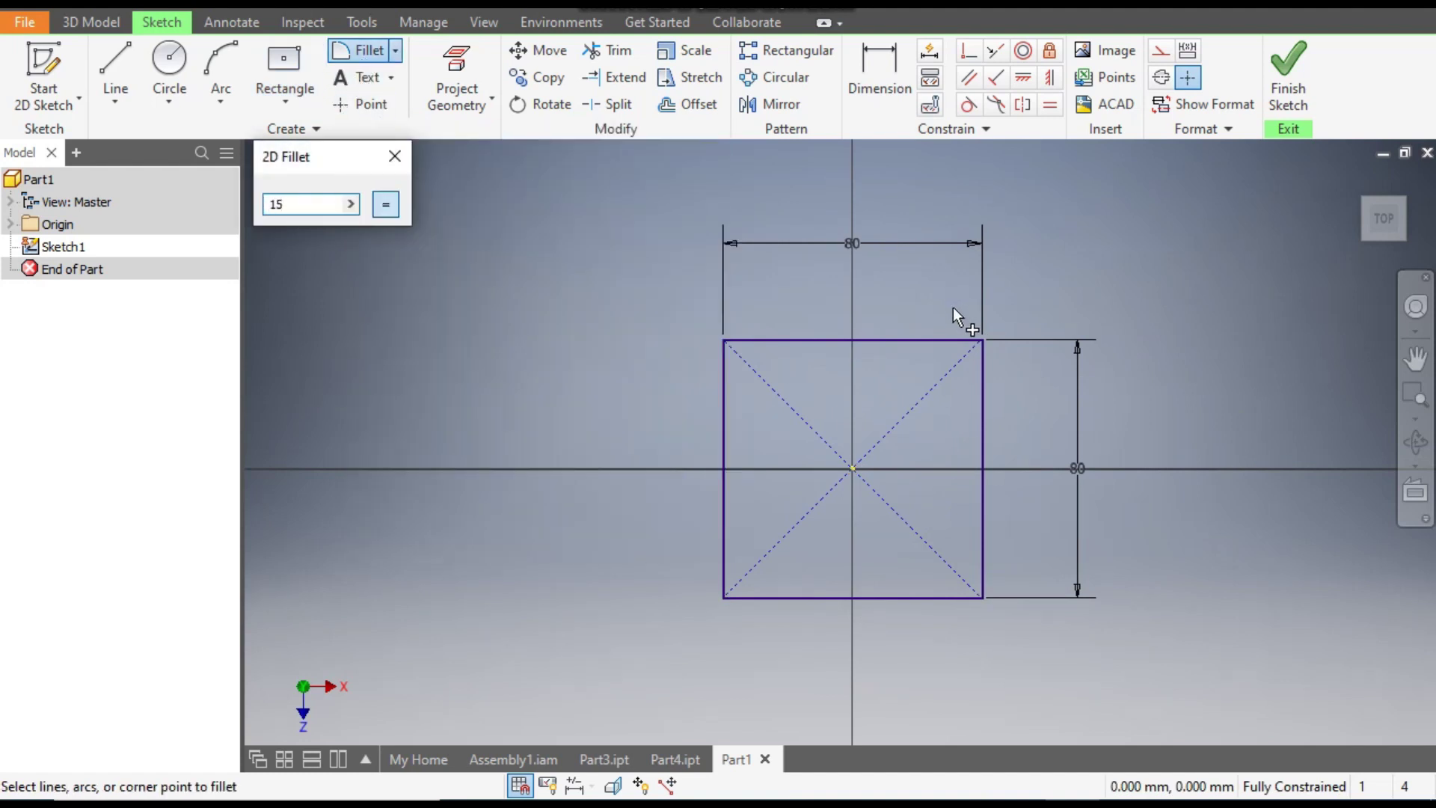
pyautogui.click(983, 359)
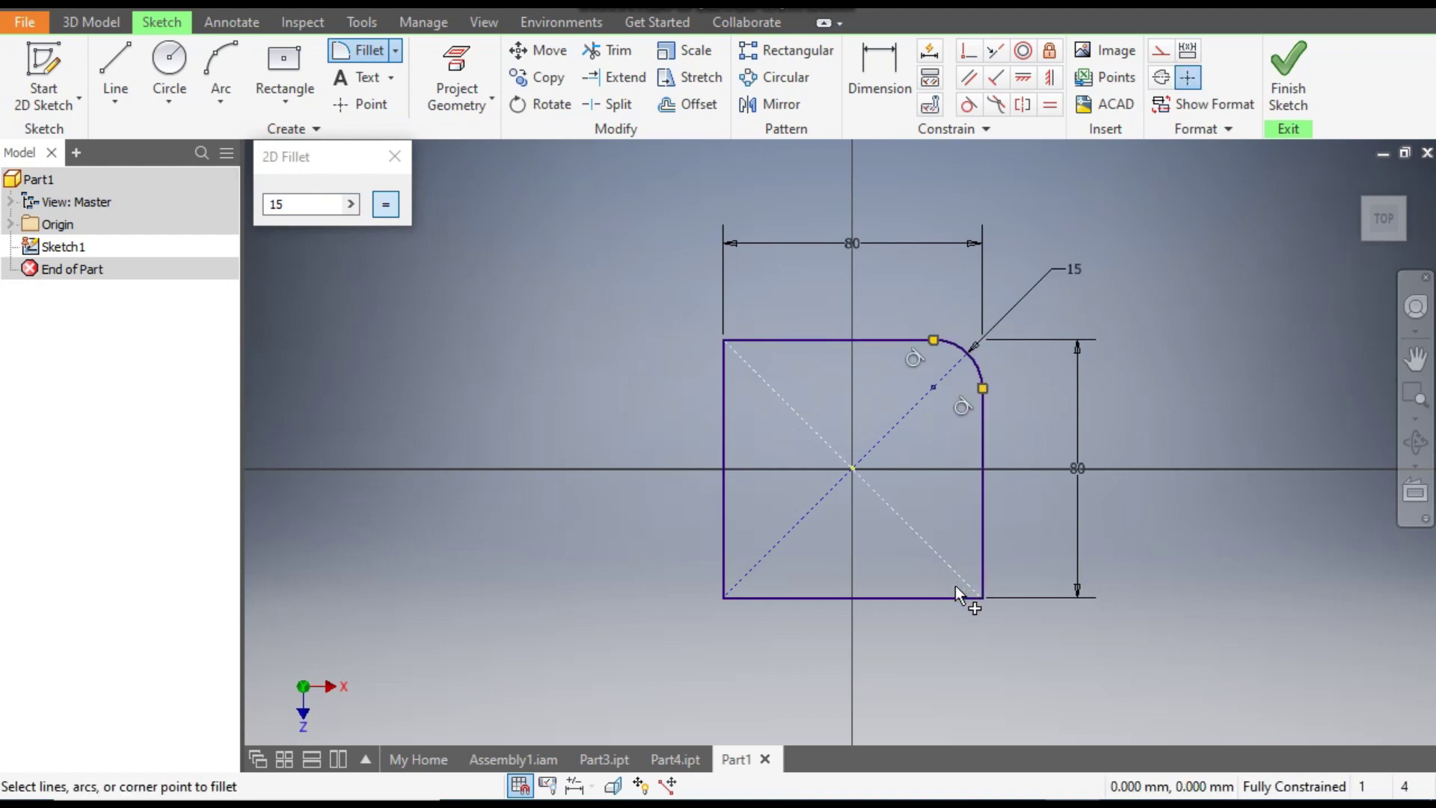
pyautogui.click(982, 572)
pyautogui.click(756, 597)
pyautogui.click(724, 554)
pyautogui.click(725, 415)
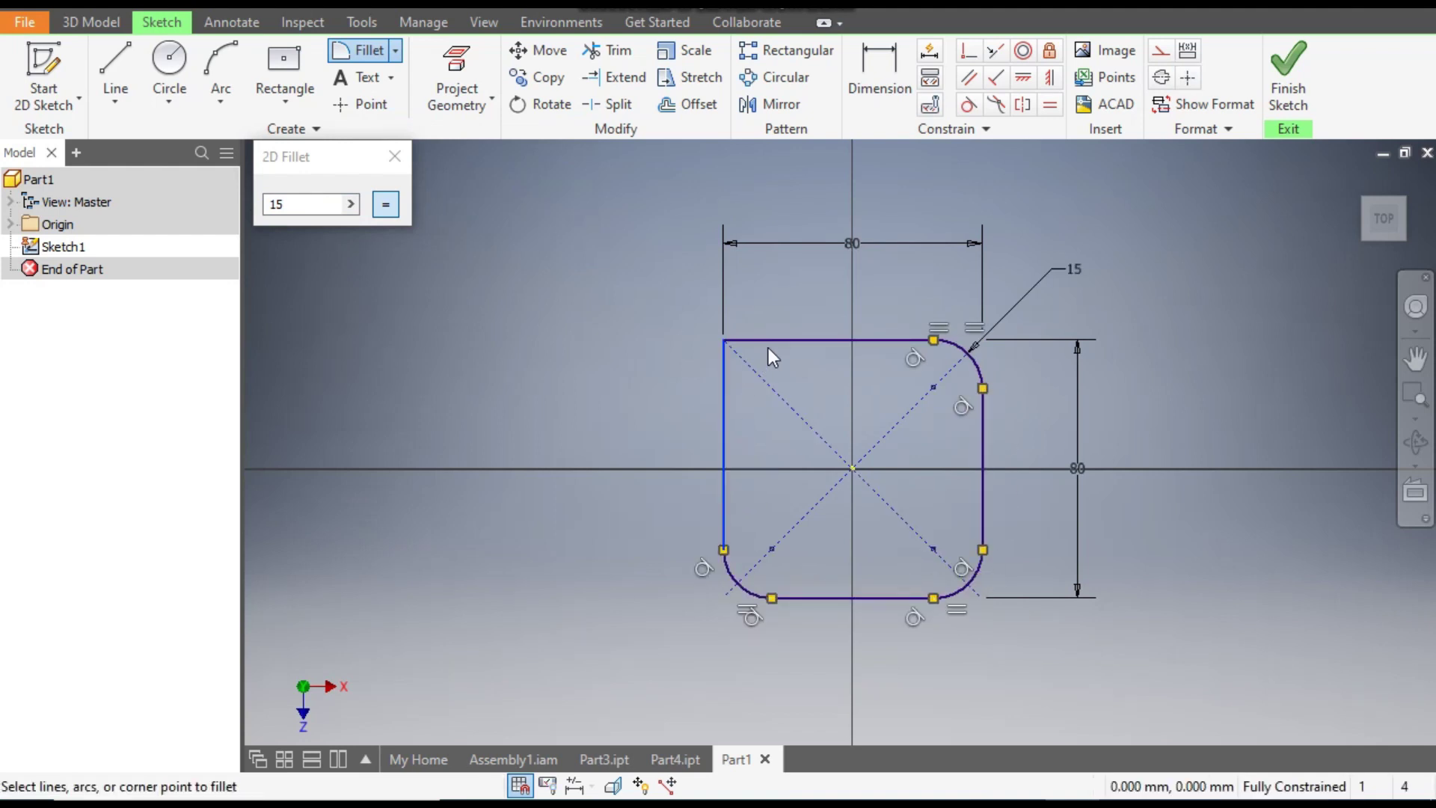
pyautogui.click(770, 342)
pyautogui.click(395, 156)
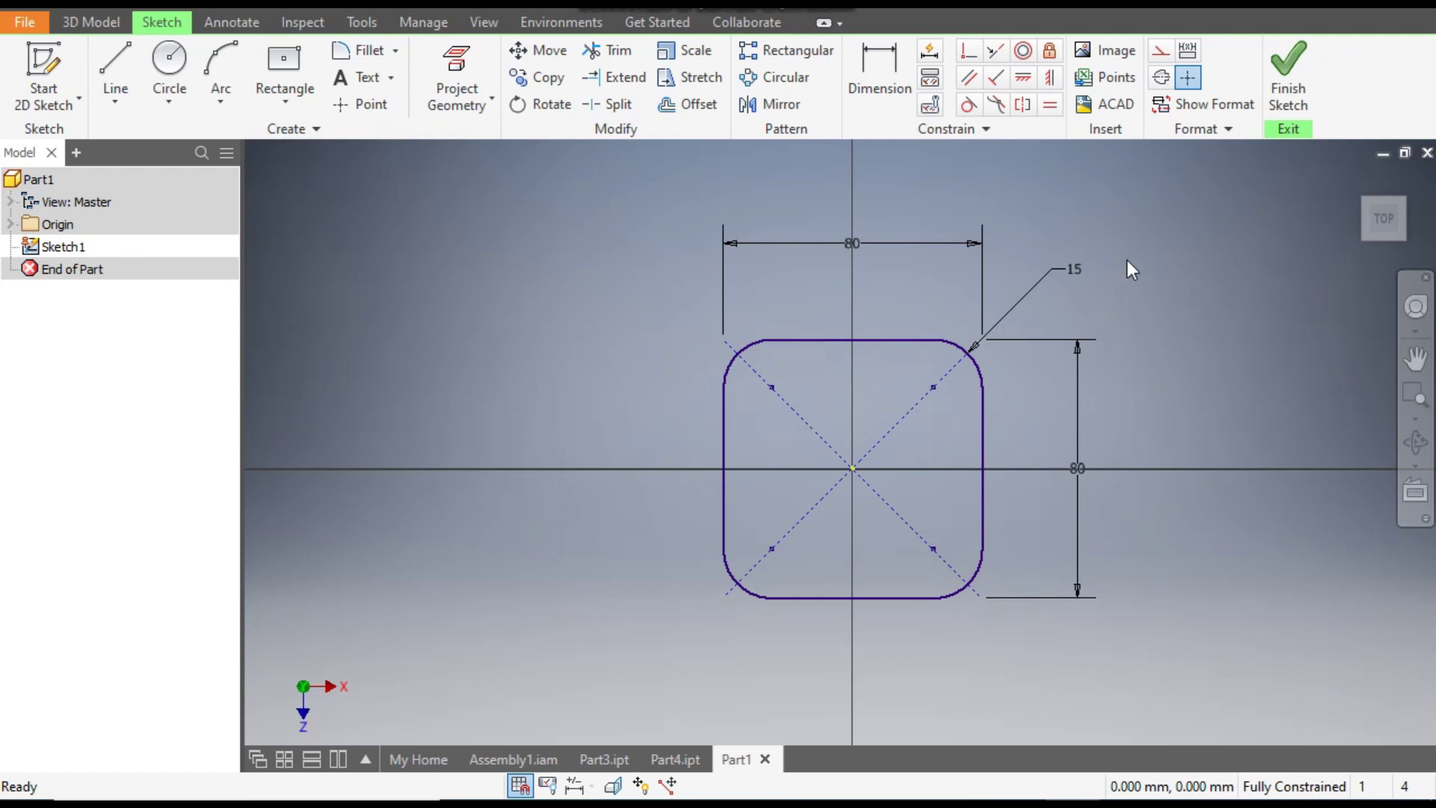
# Finish the sketch and extrude the rounded square 35 mm symmetrically about the sketch plane.
pyautogui.click(1296, 69)
pyautogui.moveTo(1066, 348)
pyautogui.mouseDown(button='middle')
pyautogui.moveTo(888, 365)
pyautogui.moveTo(782, 398)
pyautogui.mouseUp(button='middle')
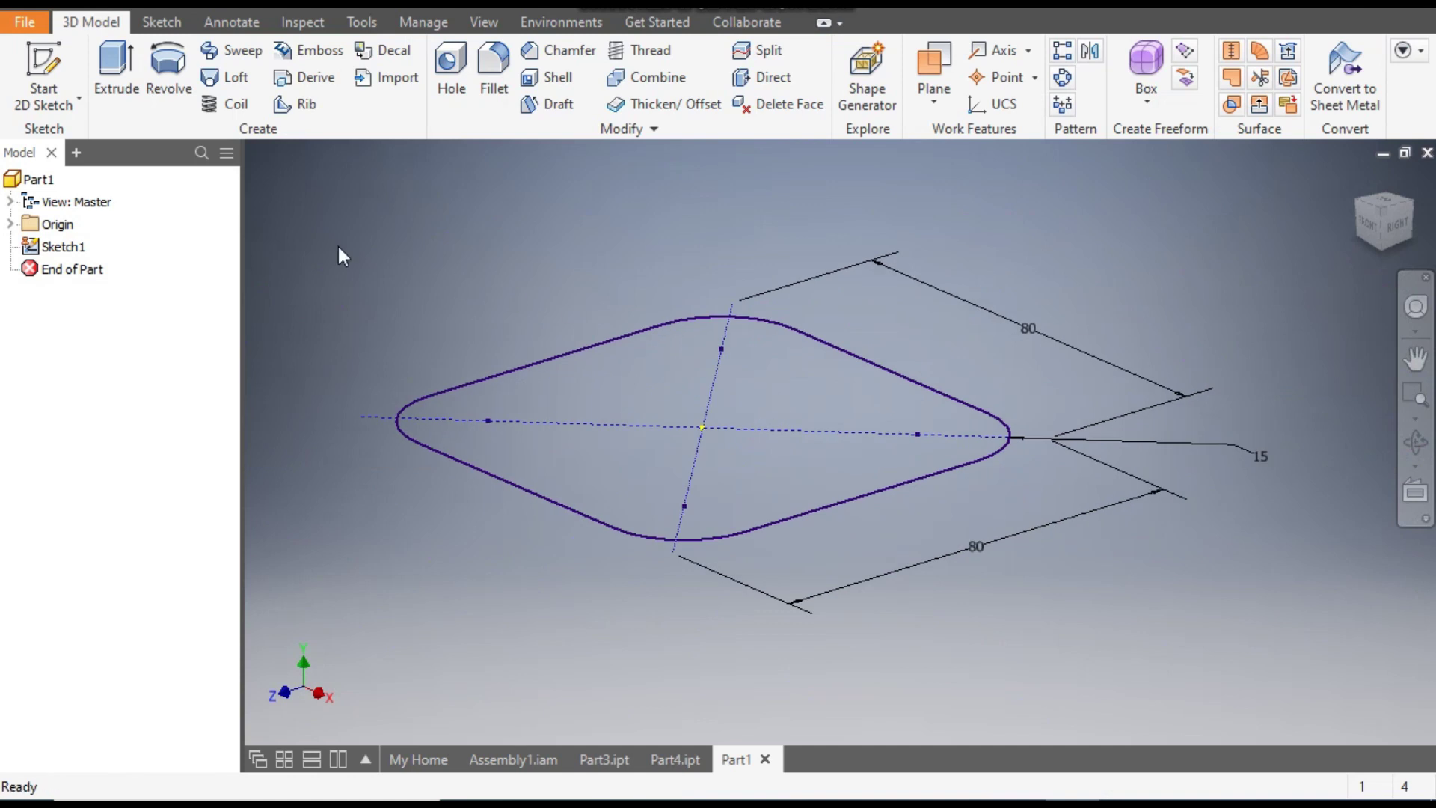
pyautogui.click(116, 75)
pyautogui.moveTo(769, 268); pyautogui.dragTo(866, 268, button='middle')
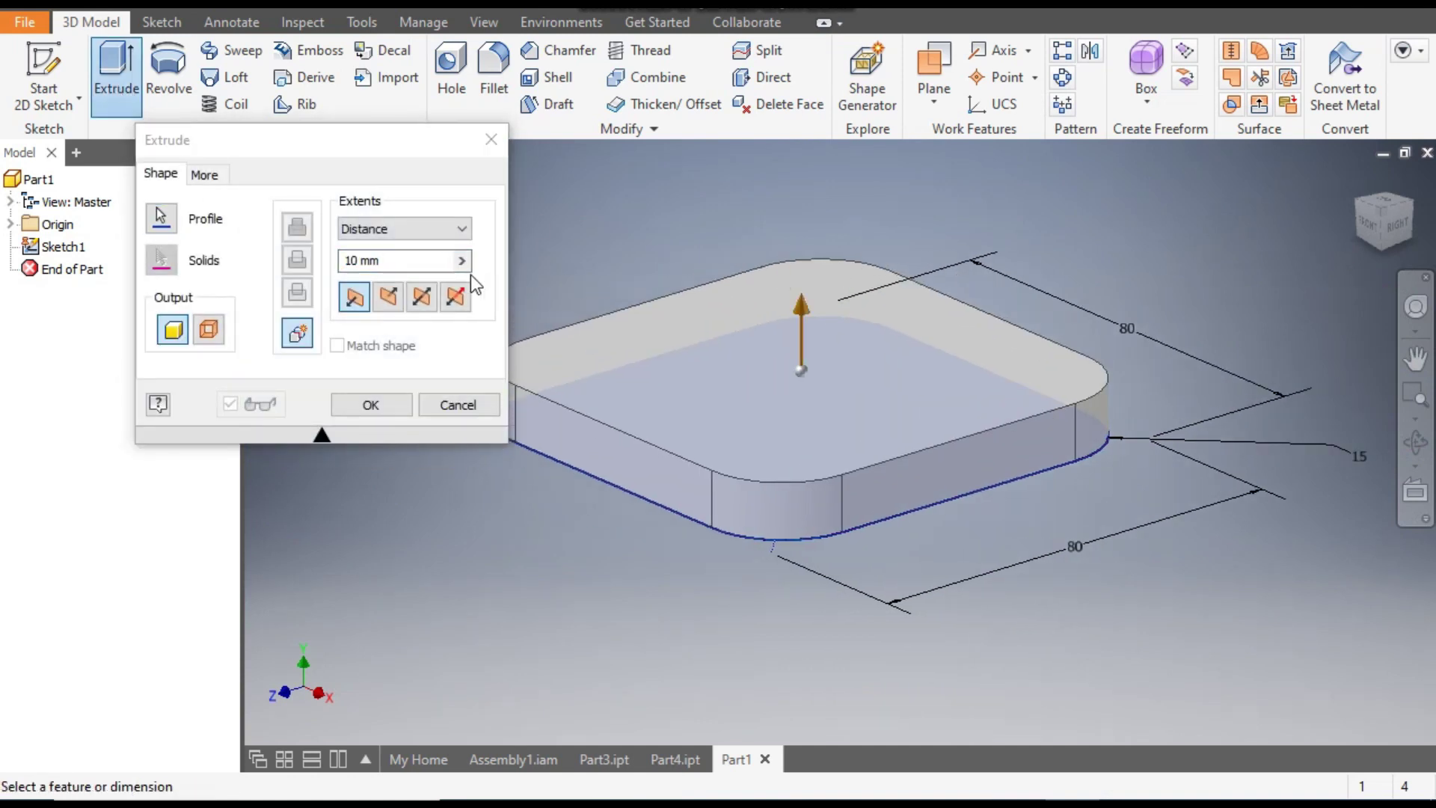
pyautogui.click(344, 261)
pyautogui.write('35')
pyautogui.moveTo(774, 250); pyautogui.dragTo(838, 313, button='middle')
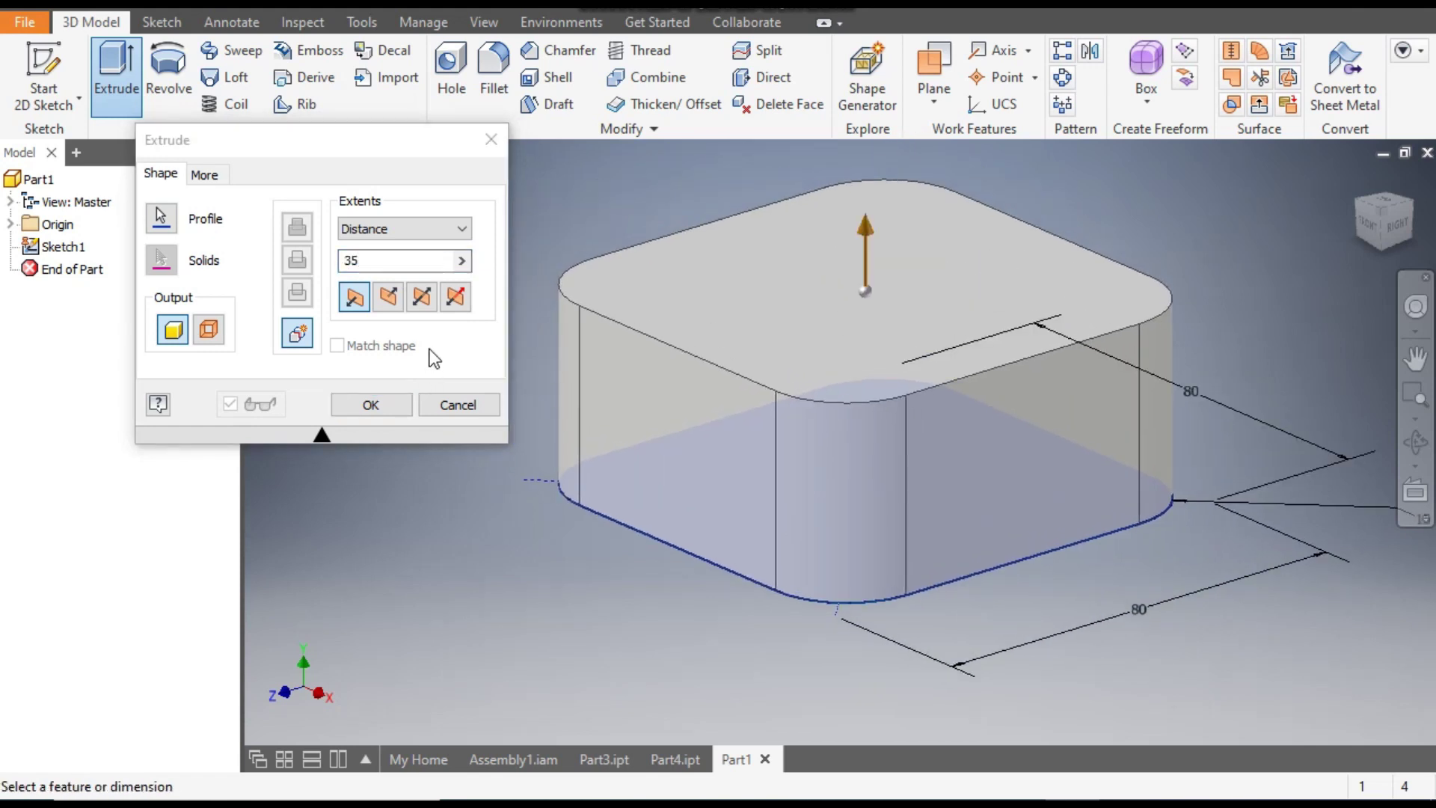
pyautogui.click(423, 303)
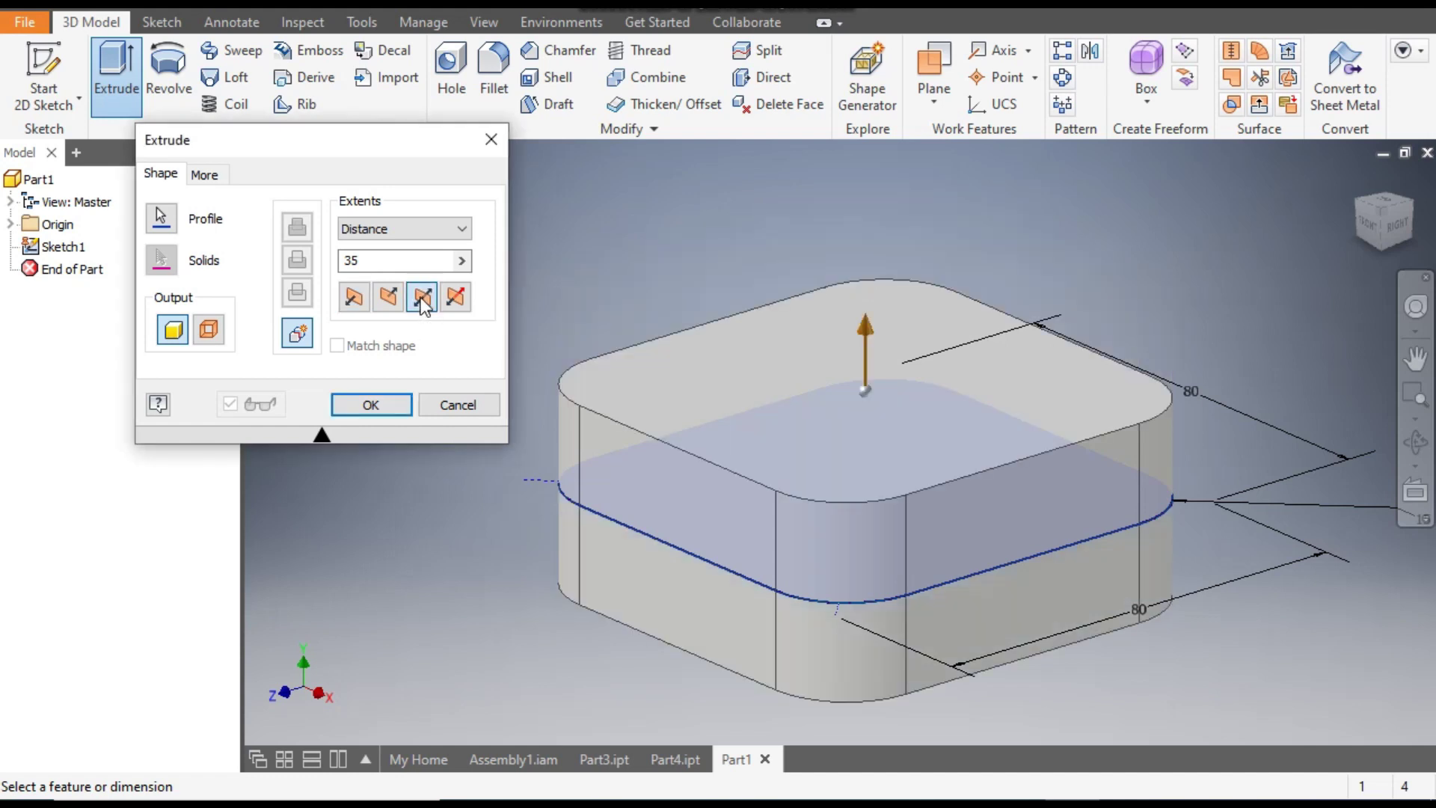
pyautogui.click(396, 404)
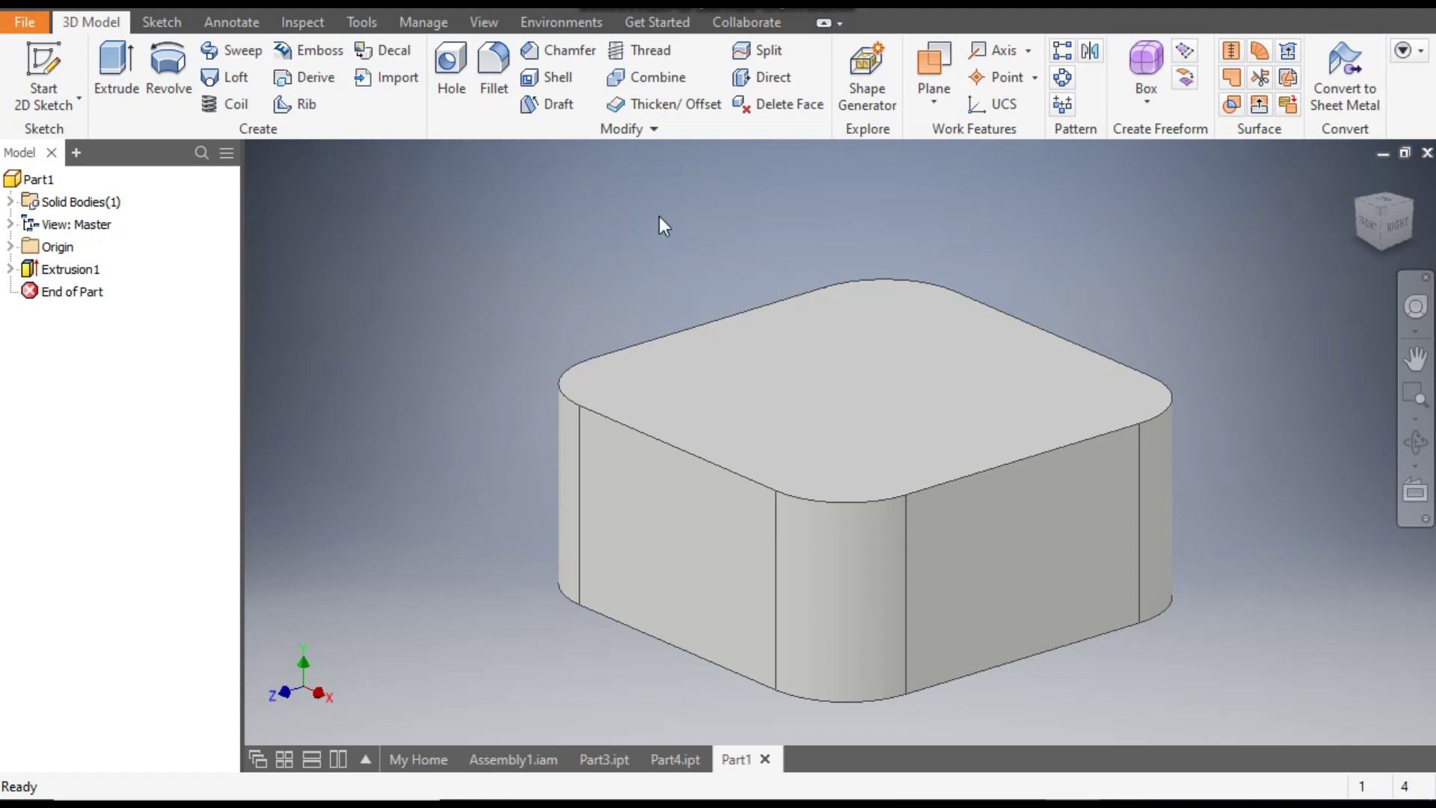
# Shell the block with a 4 mm wall thickness, removing its top and bottom faces.
pyautogui.click(544, 78)
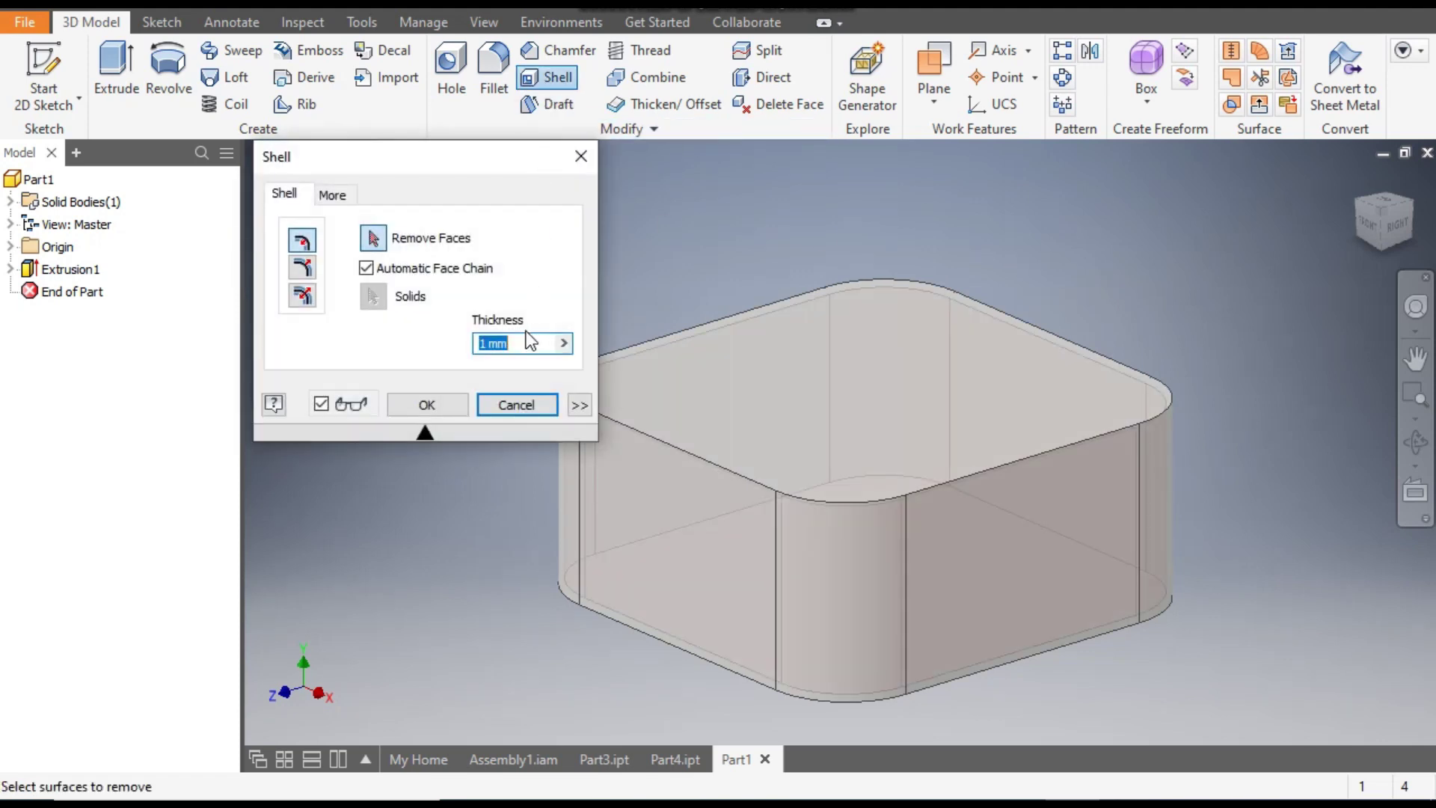
pyautogui.write('4')
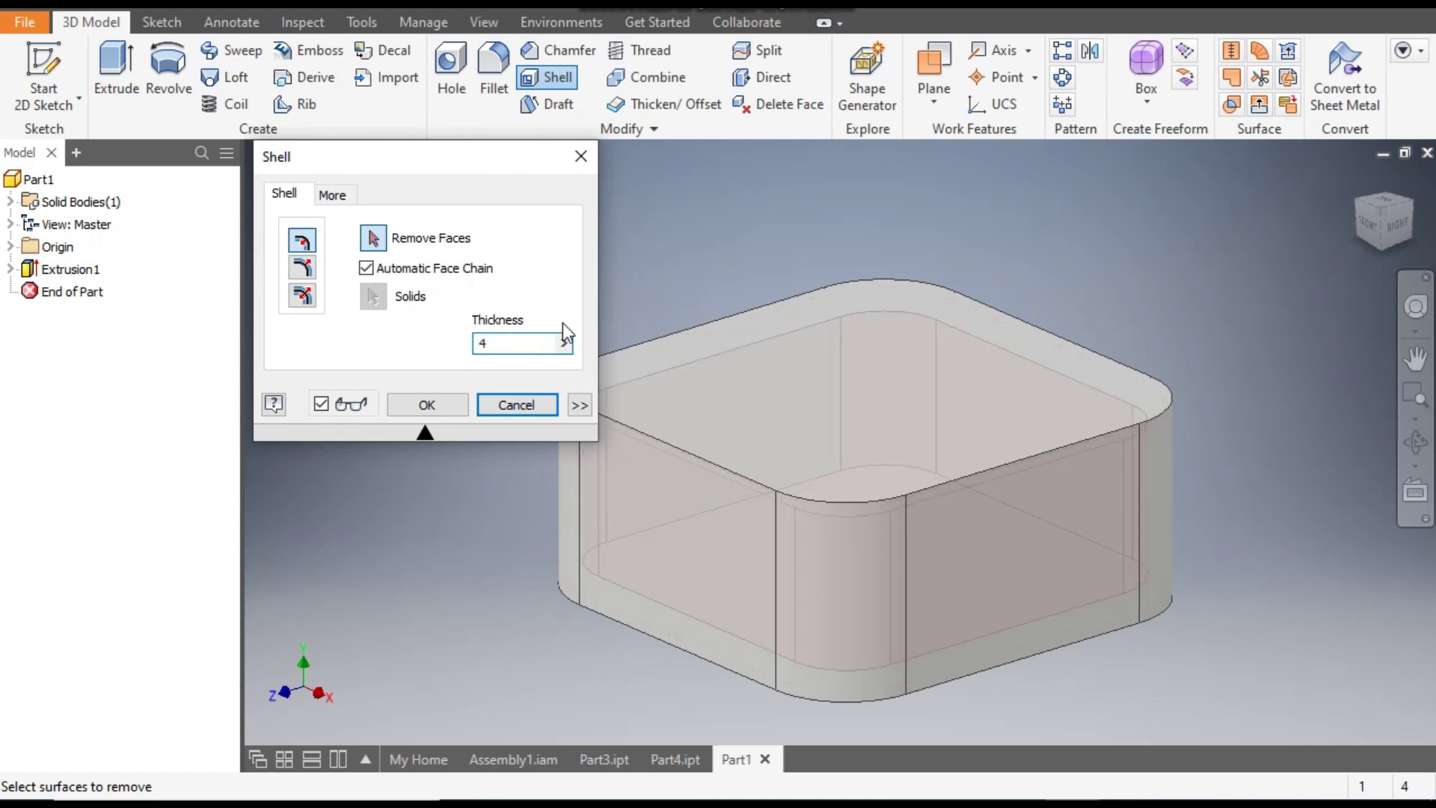
pyautogui.click(836, 386)
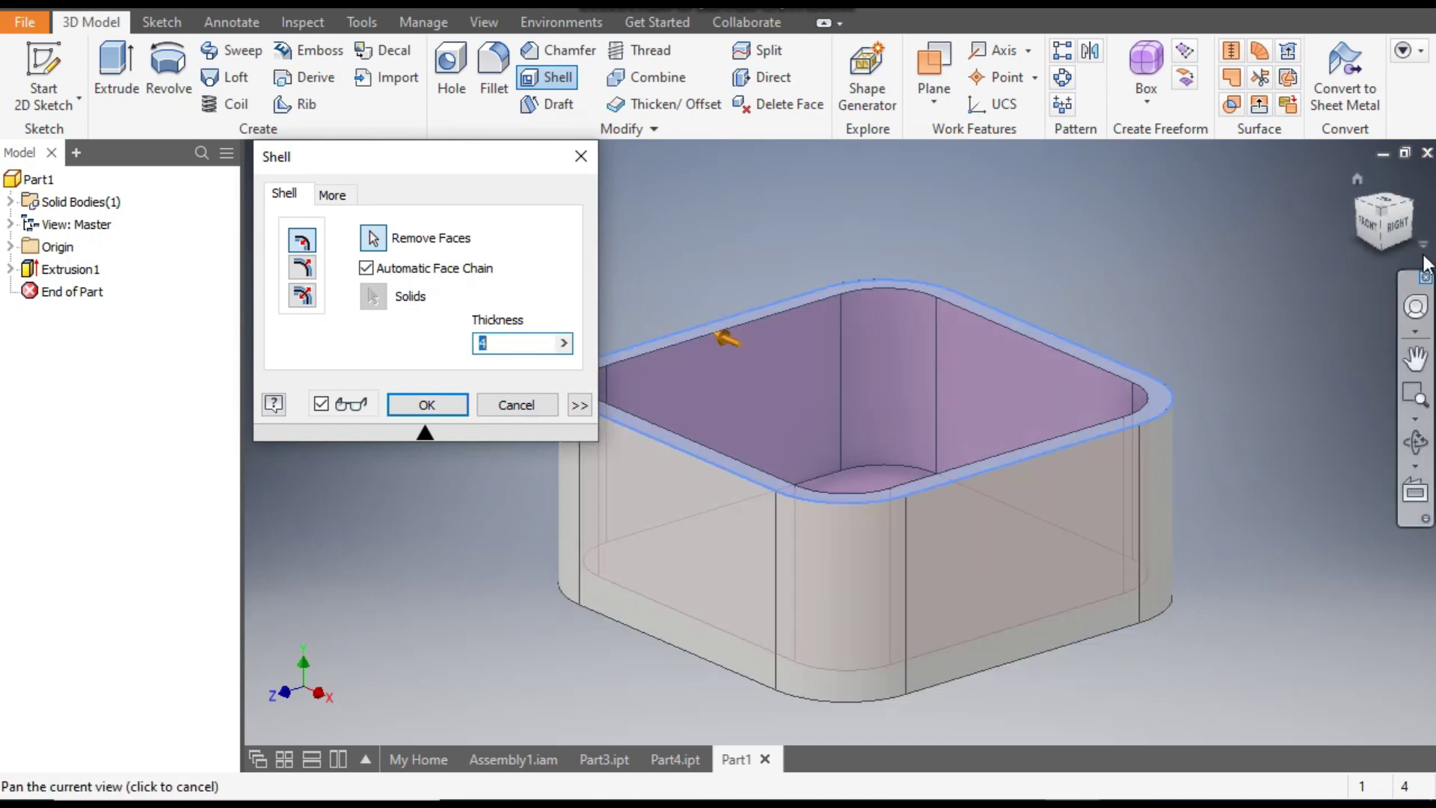
pyautogui.click(1385, 248)
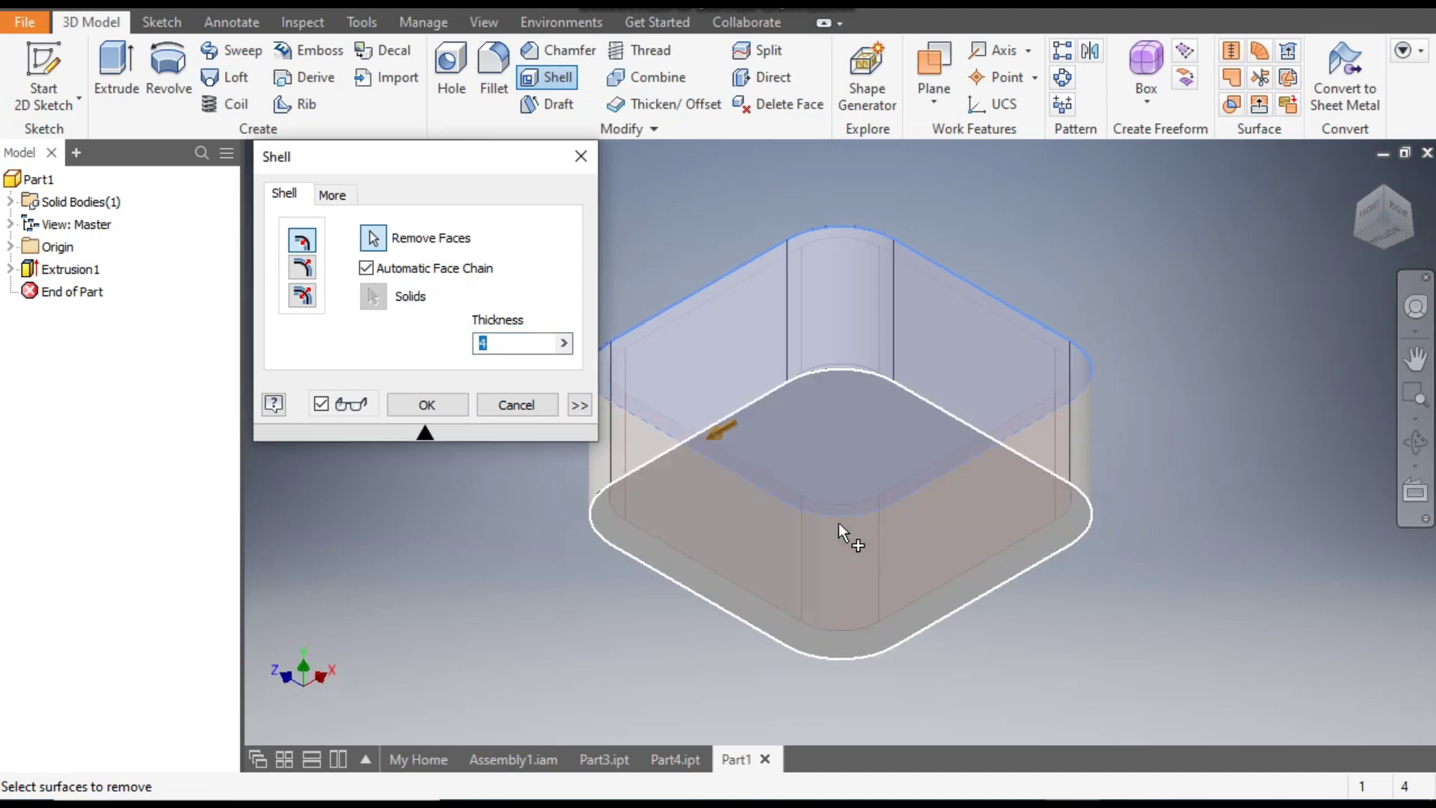
pyautogui.click(836, 522)
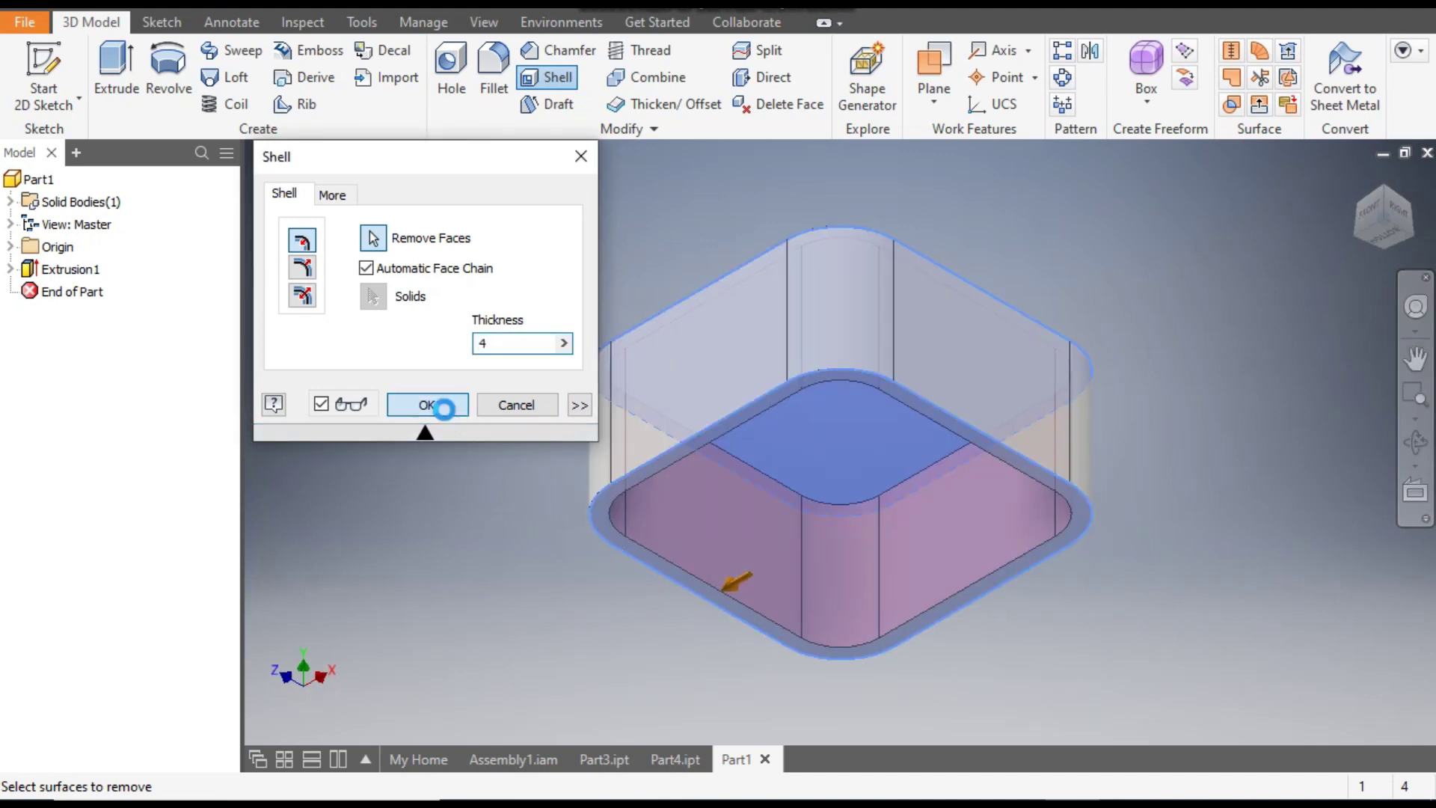
pyautogui.click(426, 405)
# Examine the shelled ring from several sides and compare its outer wall with the finished reference ring in Part4.ipt.
pyautogui.click(1384, 187)
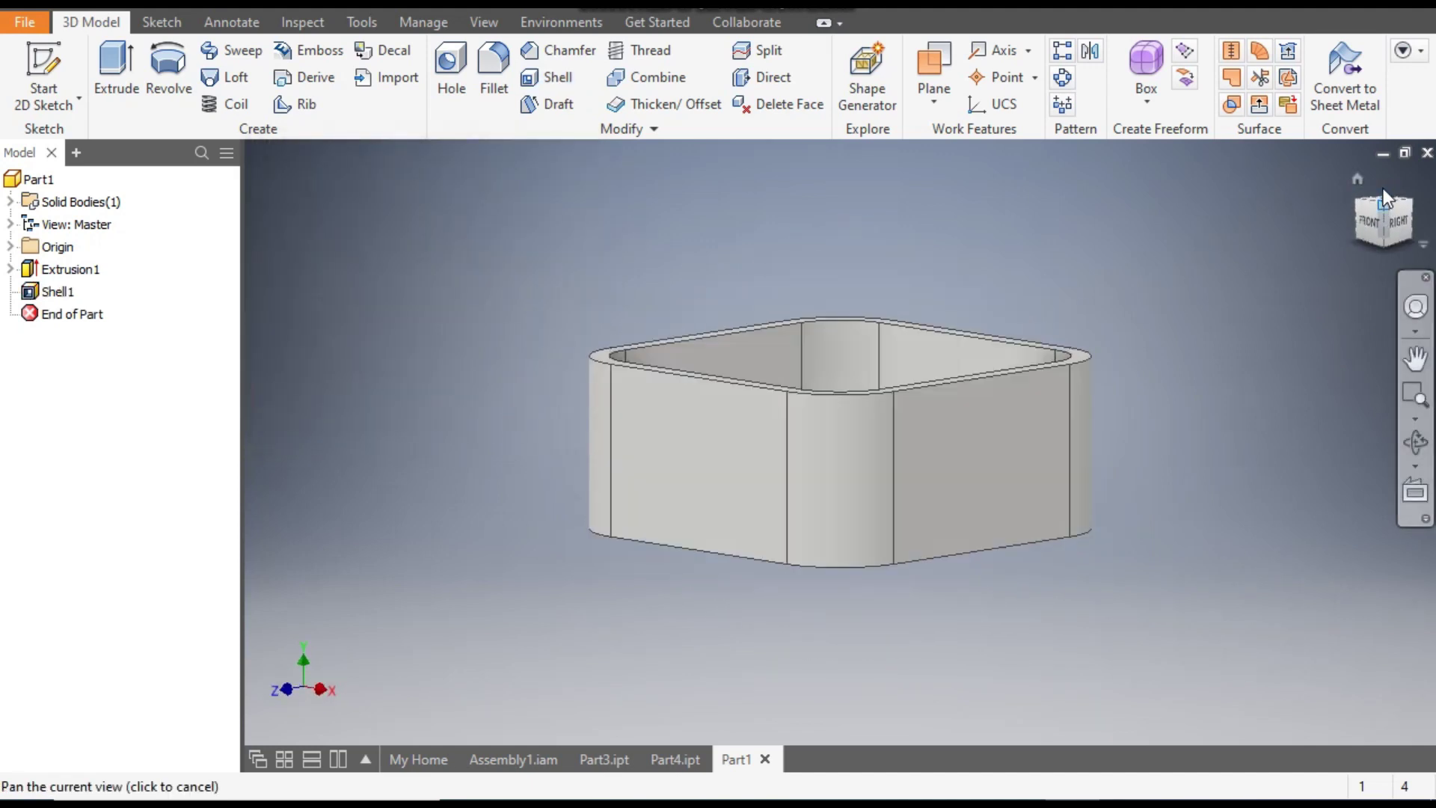
pyautogui.click(1385, 202)
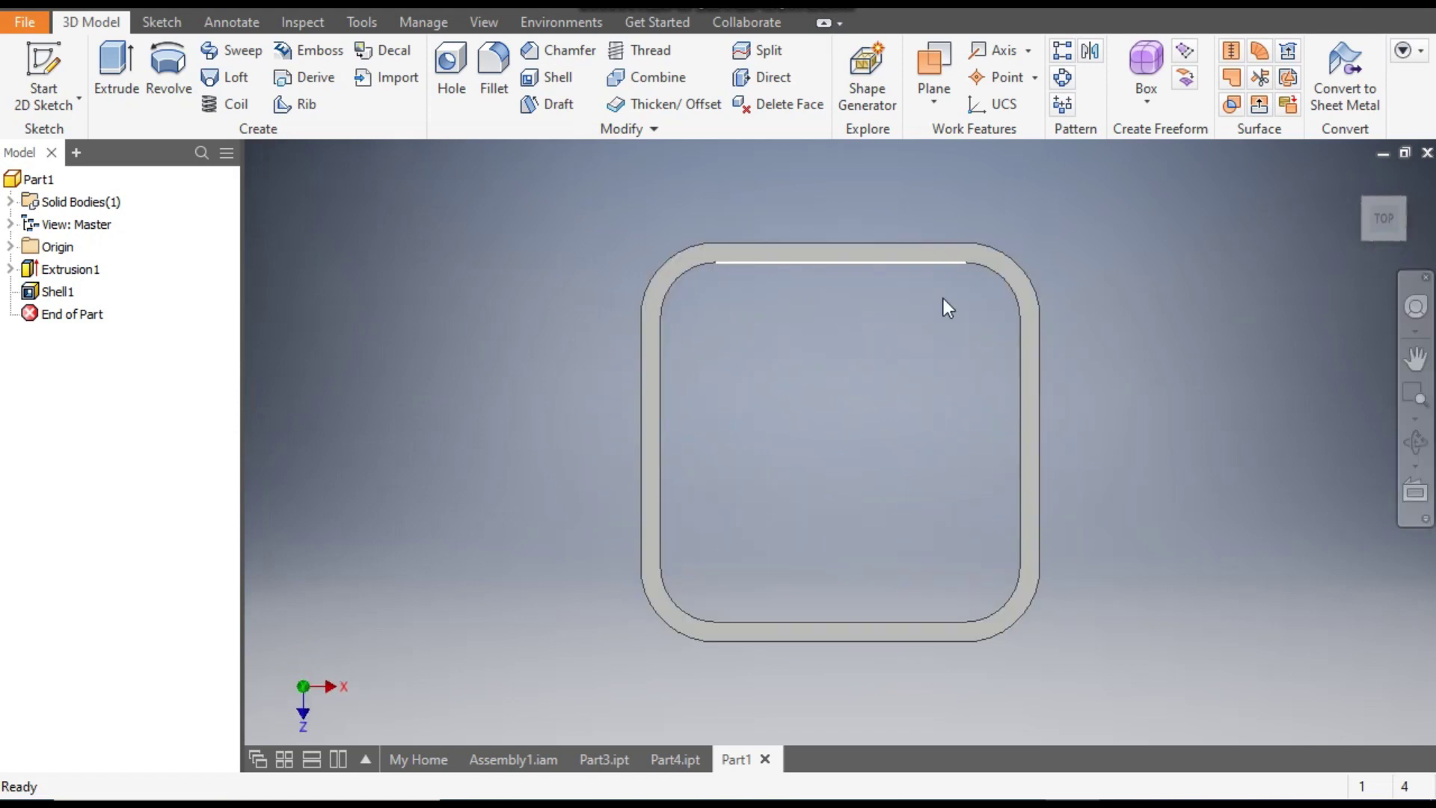
pyautogui.click(1403, 235)
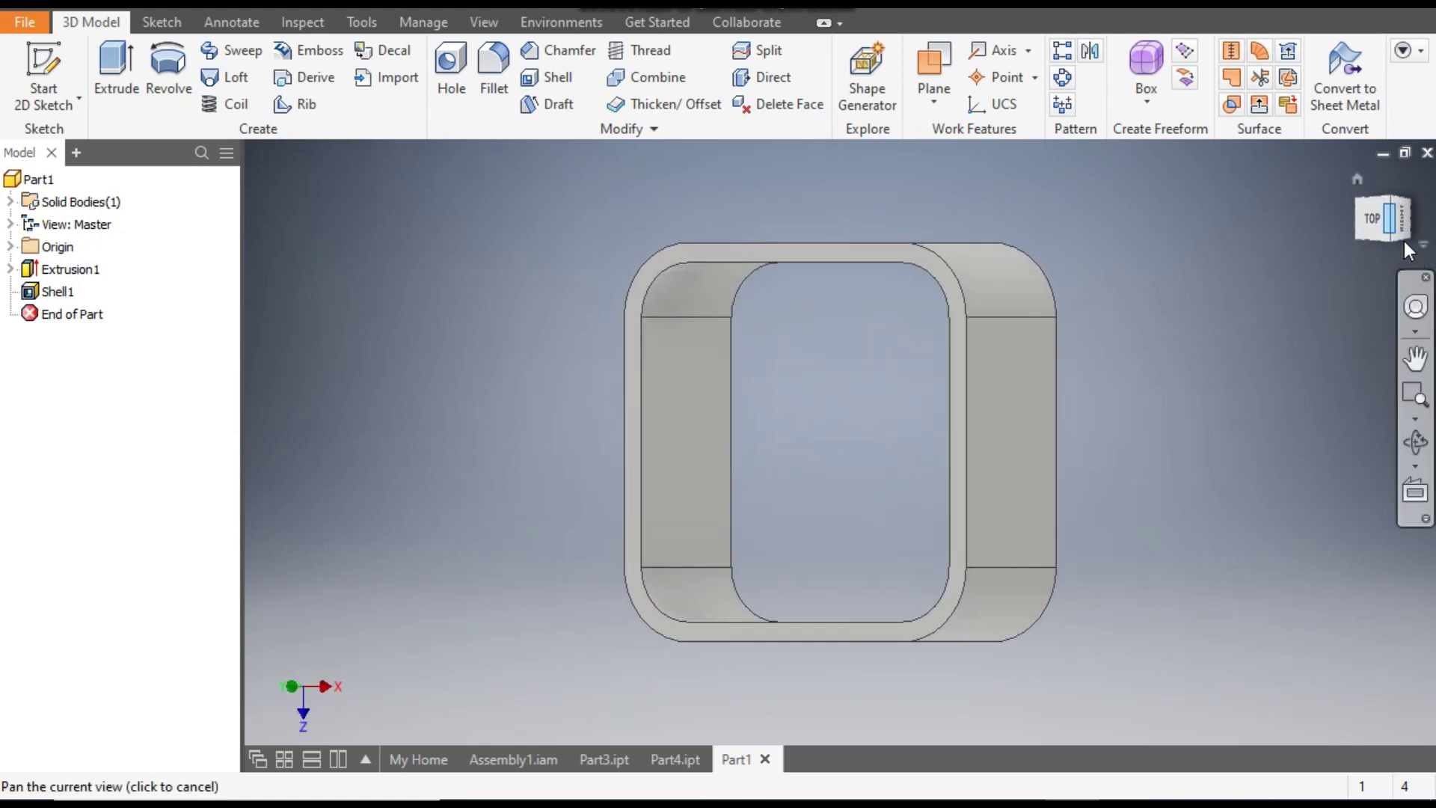
pyautogui.click(1357, 180)
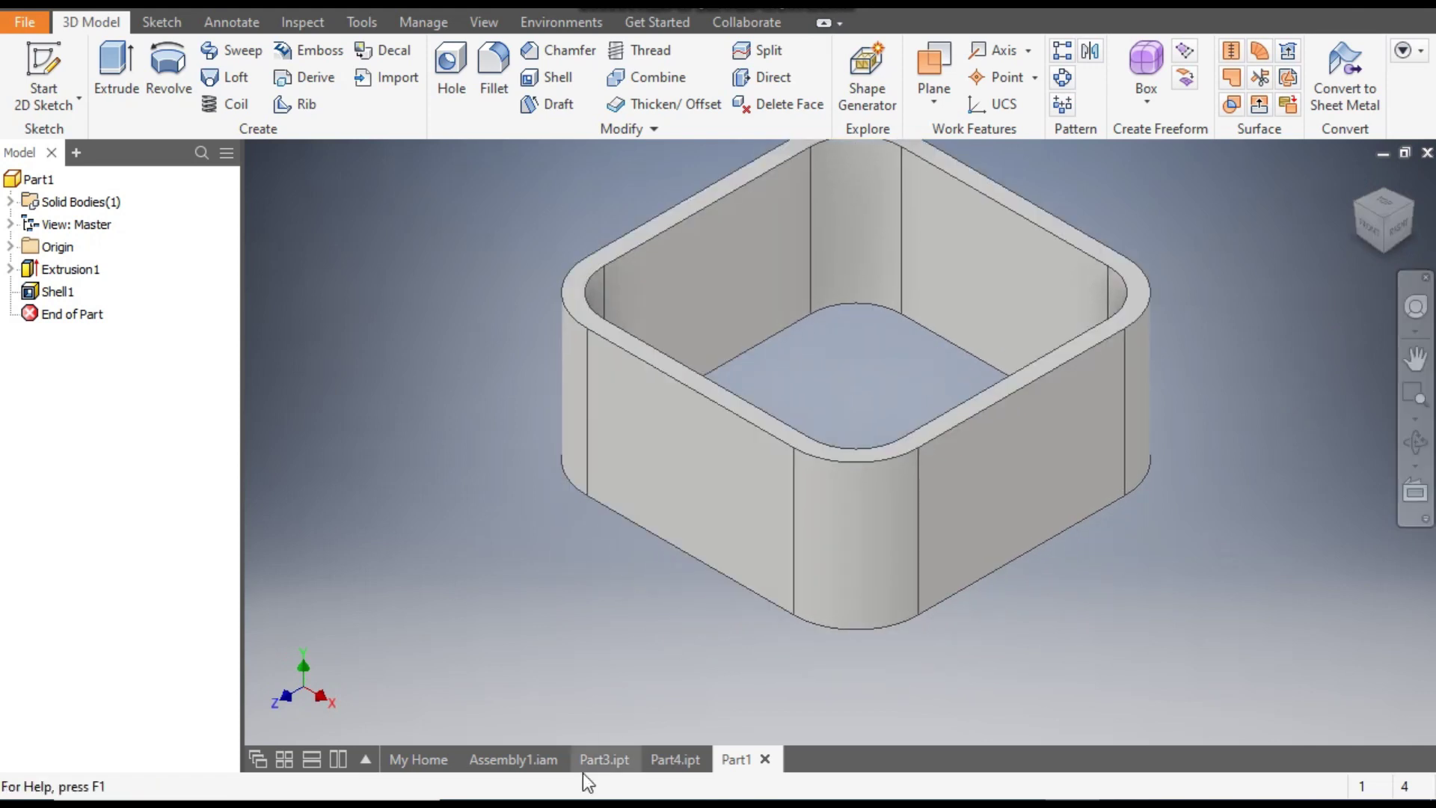
pyautogui.click(651, 759)
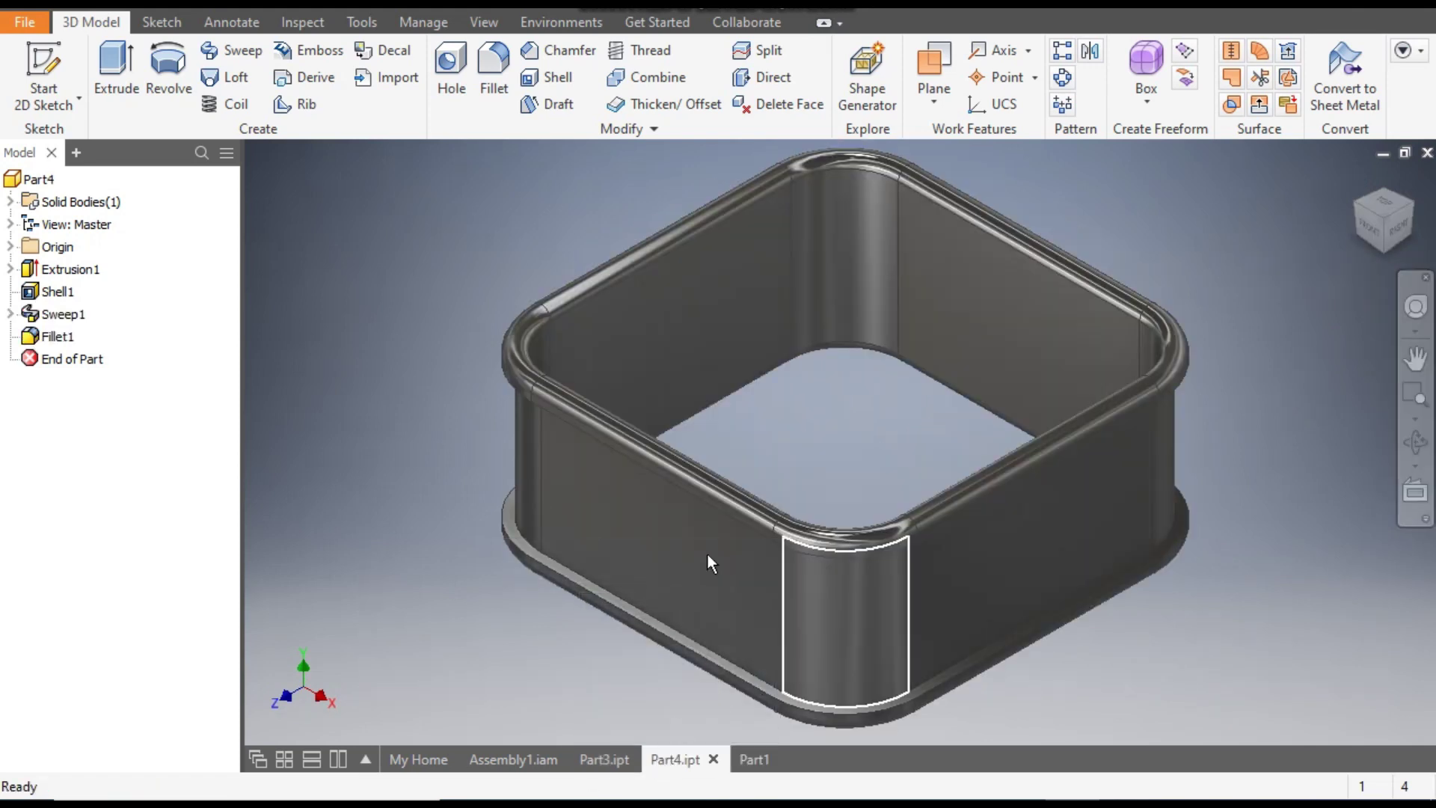
pyautogui.click(1374, 258)
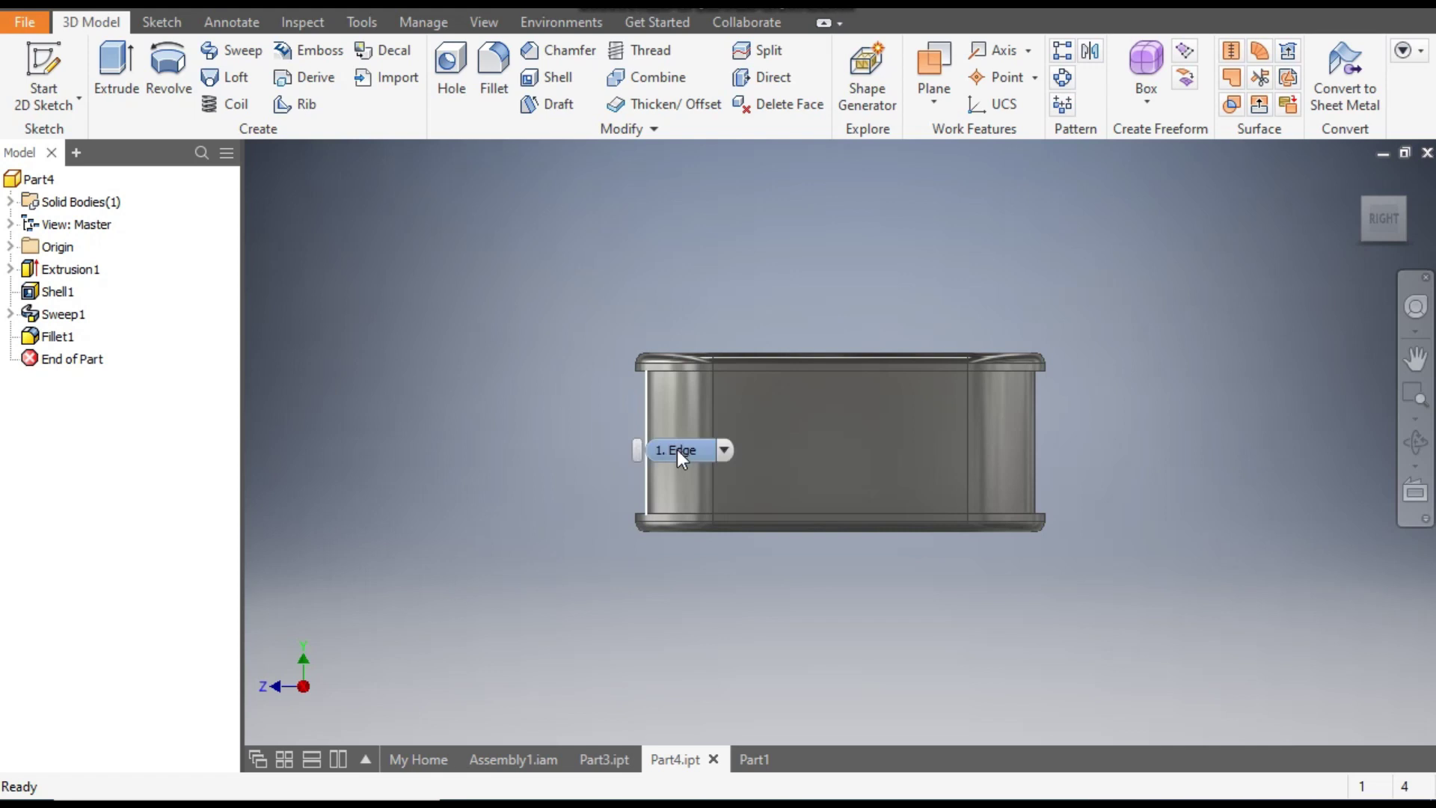
pyautogui.click(754, 759)
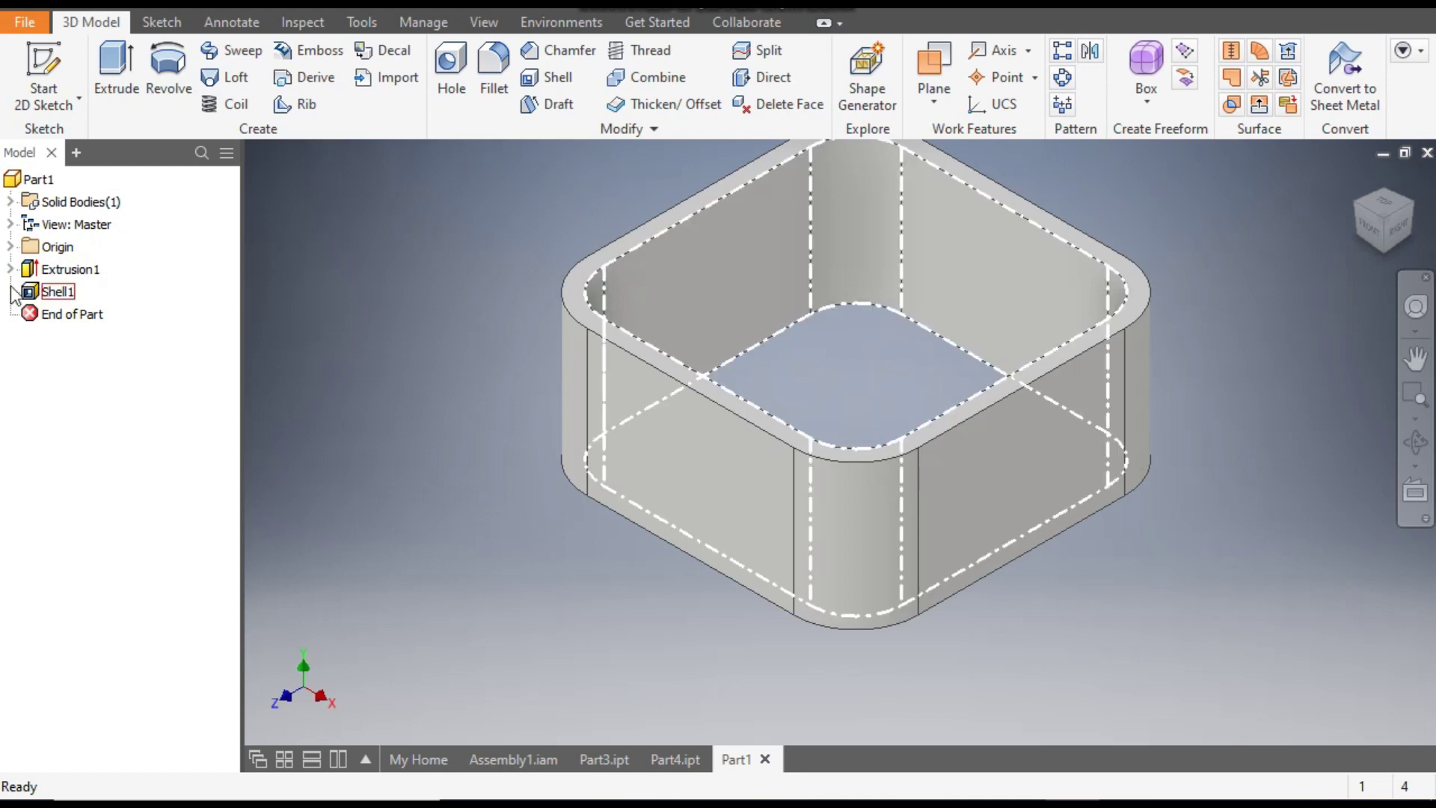
# Create a sketch on the XZ plane, project the ring's entire outer rounded-square outline into it, and finish the sketch.
pyautogui.click(11, 247)
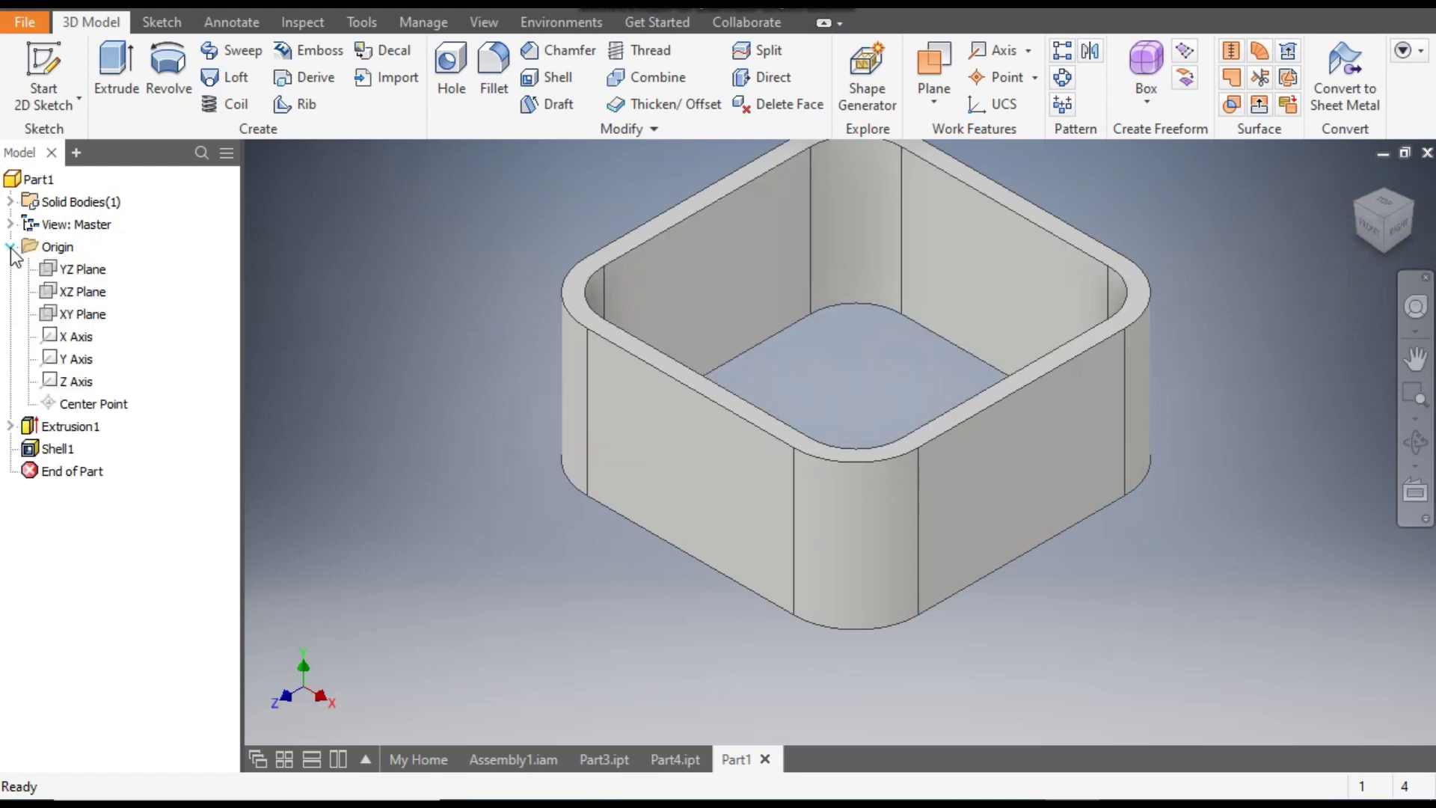
pyautogui.click(82, 292)
pyautogui.click(885, 362)
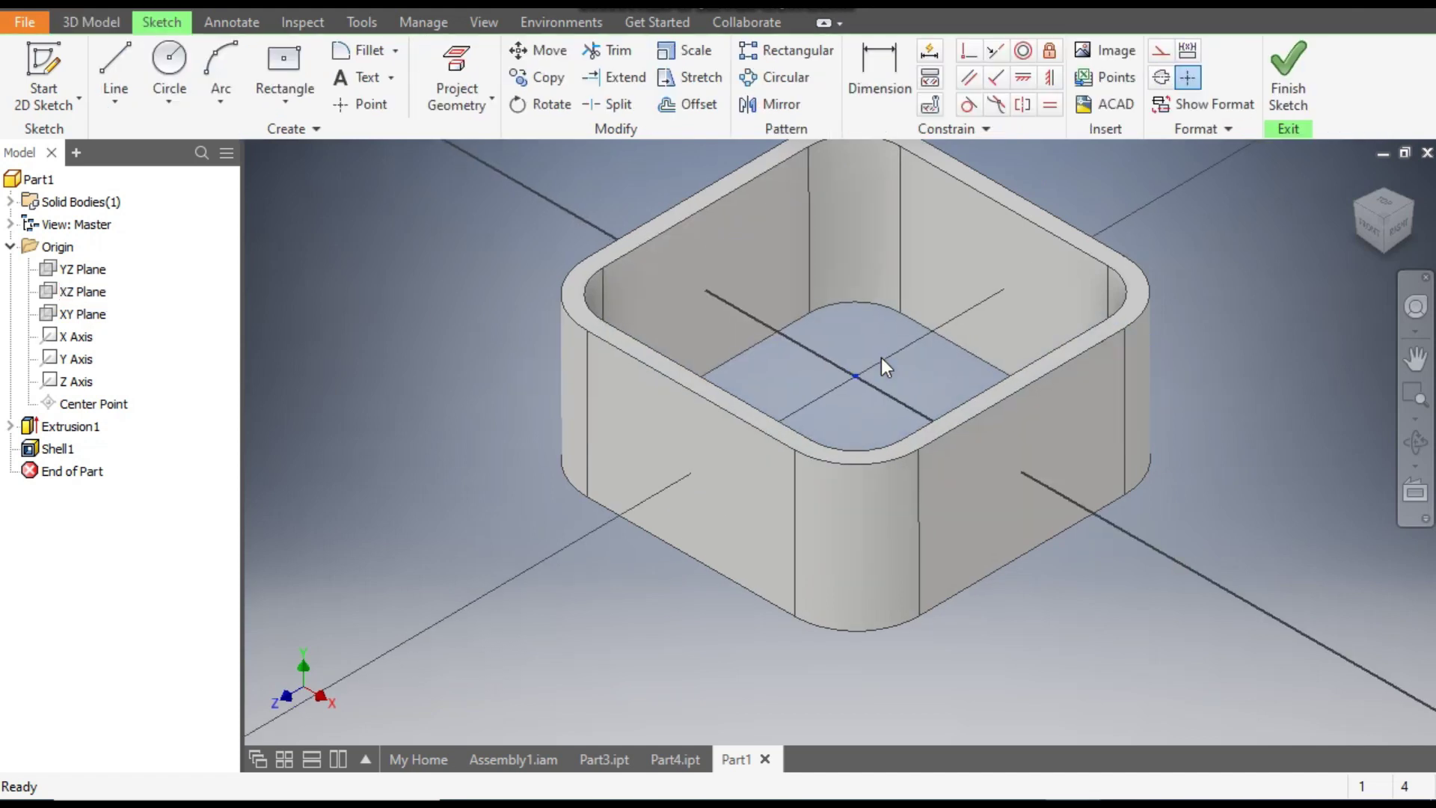
pyautogui.click(458, 75)
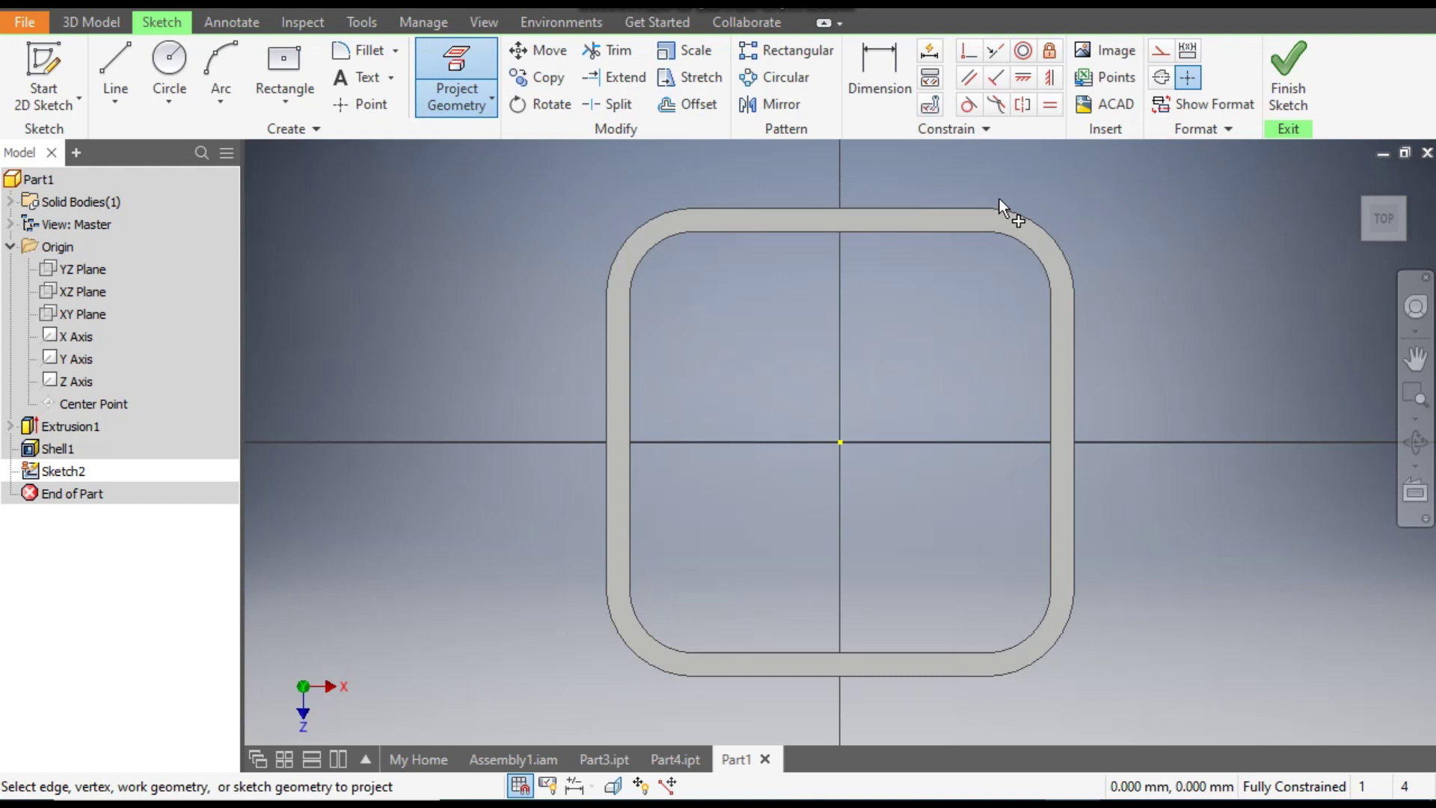
pyautogui.click(1031, 219)
pyautogui.click(1074, 338)
pyautogui.click(1040, 670)
pyautogui.click(972, 680)
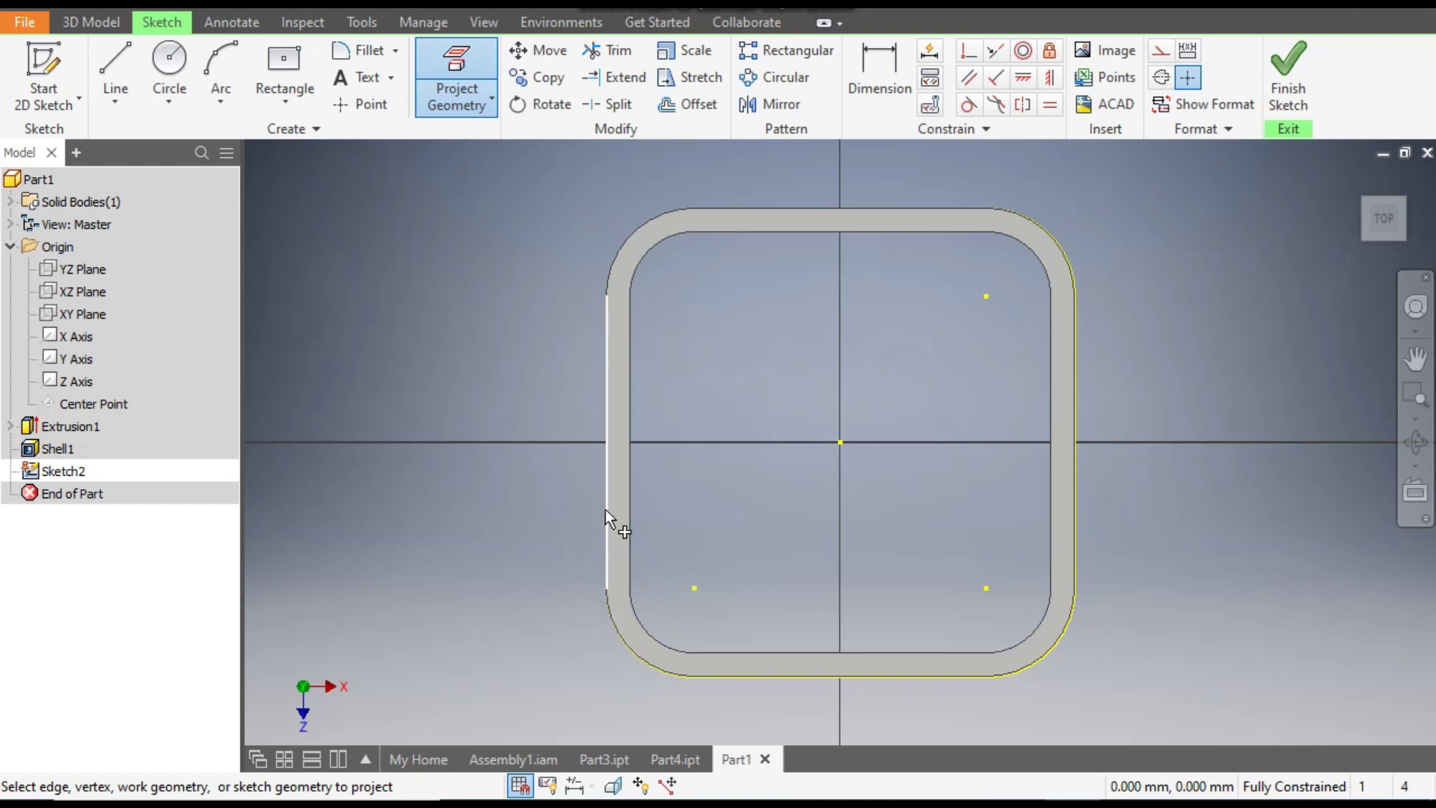
pyautogui.click(617, 252)
pyautogui.click(1288, 83)
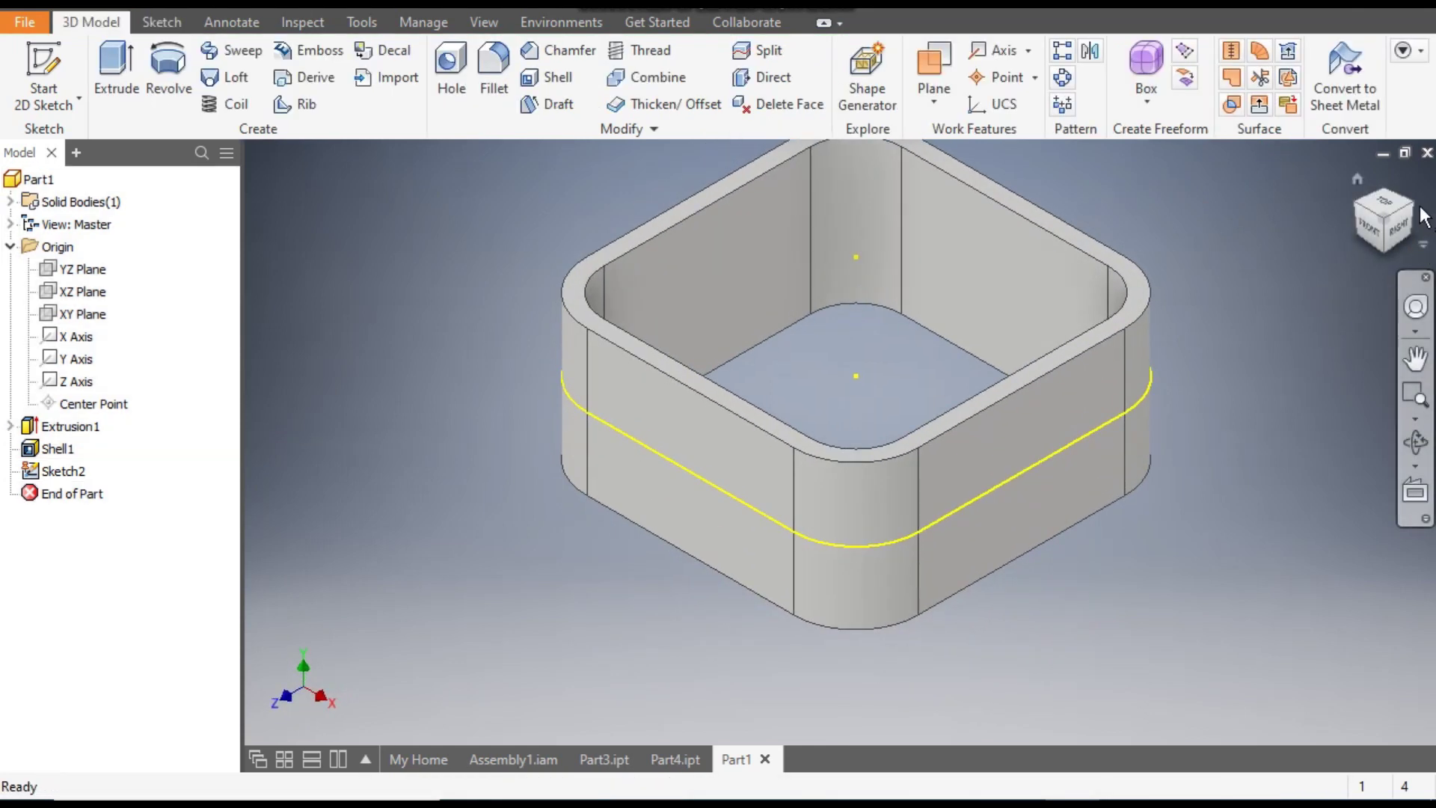
# Start a sketch on the YZ plane and project the ring's flat outer side wall into it as a vertical line.
pyautogui.click(1422, 214)
pyautogui.click(1420, 214)
pyautogui.click(1416, 213)
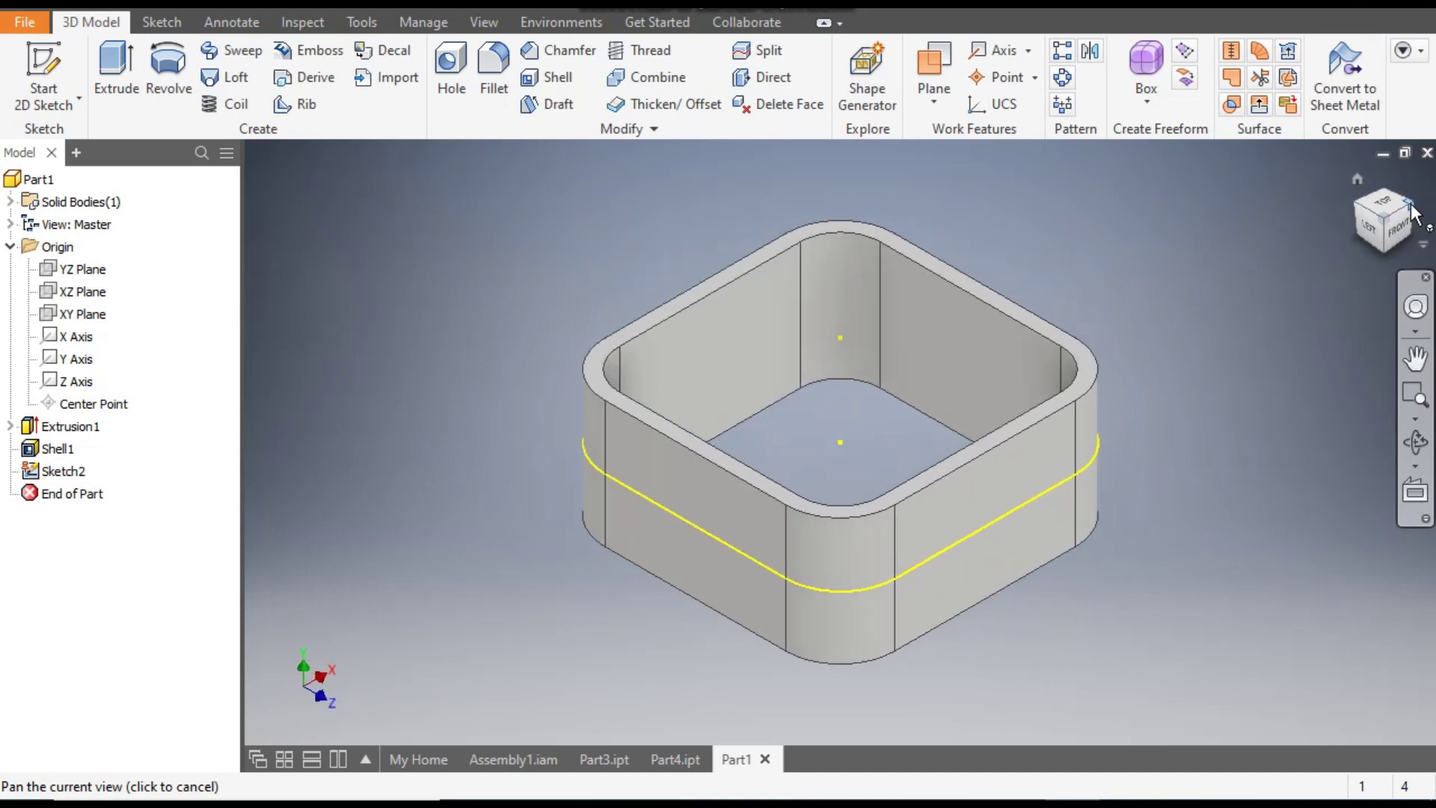
pyautogui.click(1414, 213)
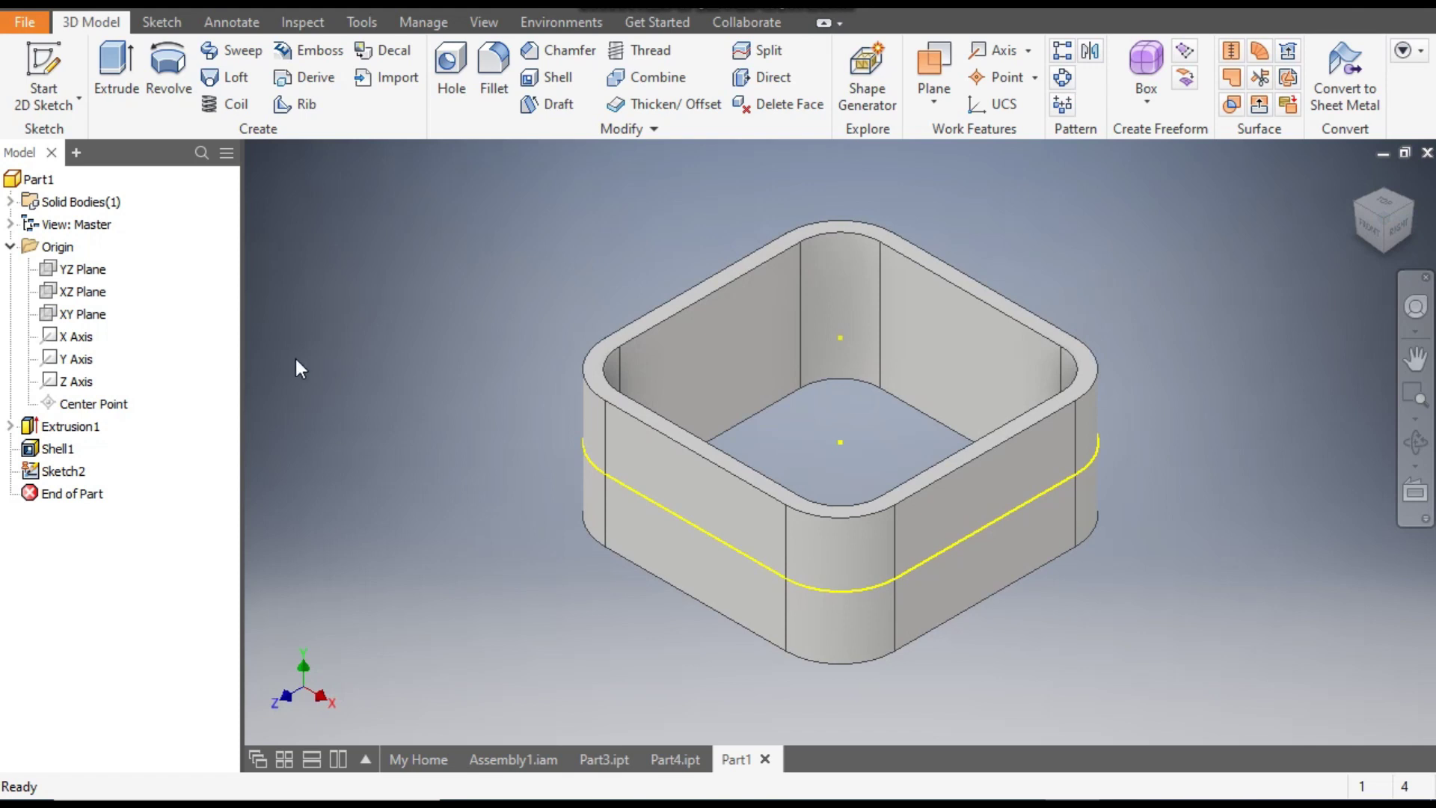
pyautogui.click(74, 272)
pyautogui.click(870, 433)
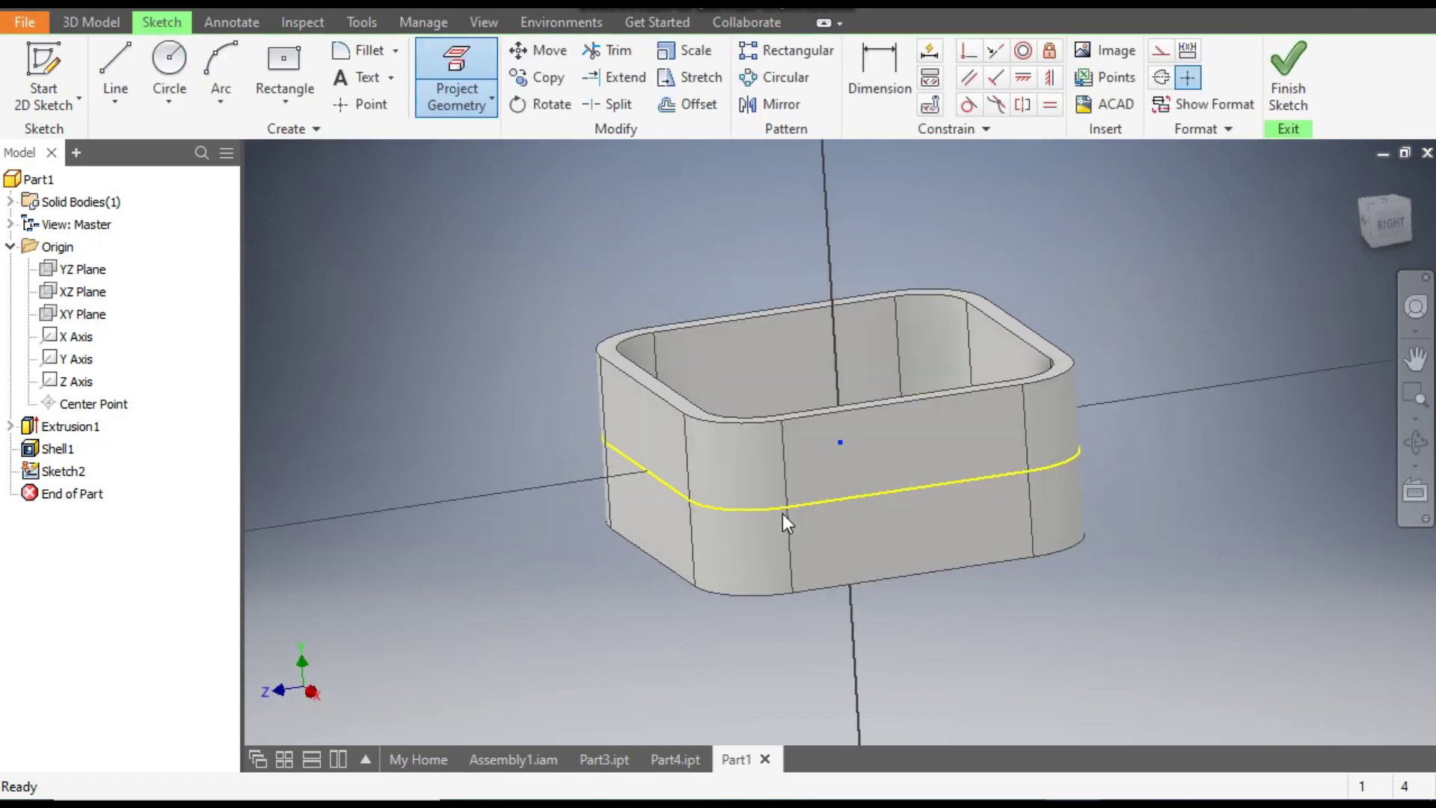
pyautogui.moveTo(641, 469)
pyautogui.mouseDown(button='middle')
pyautogui.moveTo(664, 506)
pyautogui.moveTo(651, 492)
pyautogui.mouseUp(button='middle')
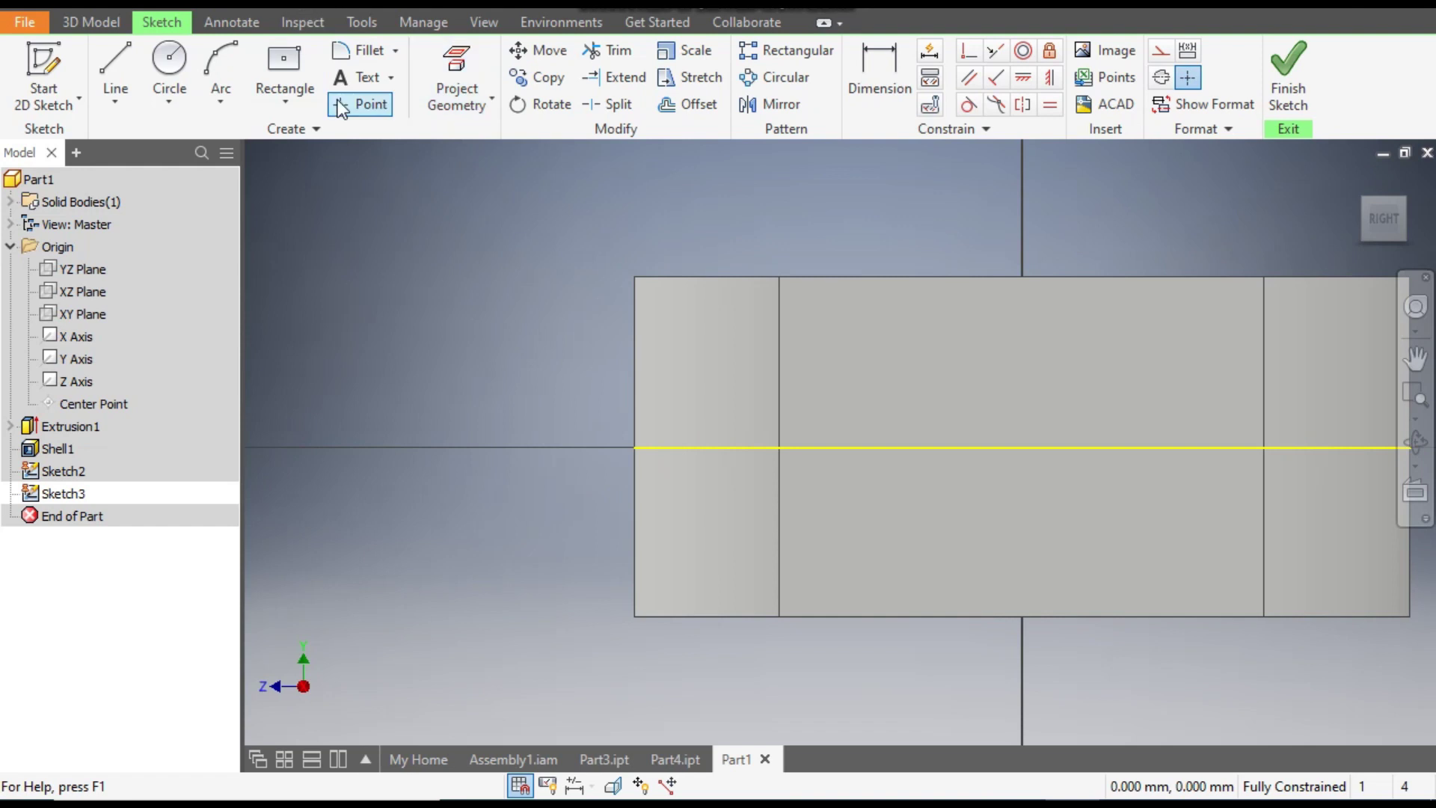
# Sketch a two-point center rectangle about 4 mm wide and 24 mm high, centered on the midpoint of the projected wall line.
pyautogui.click(269, 94)
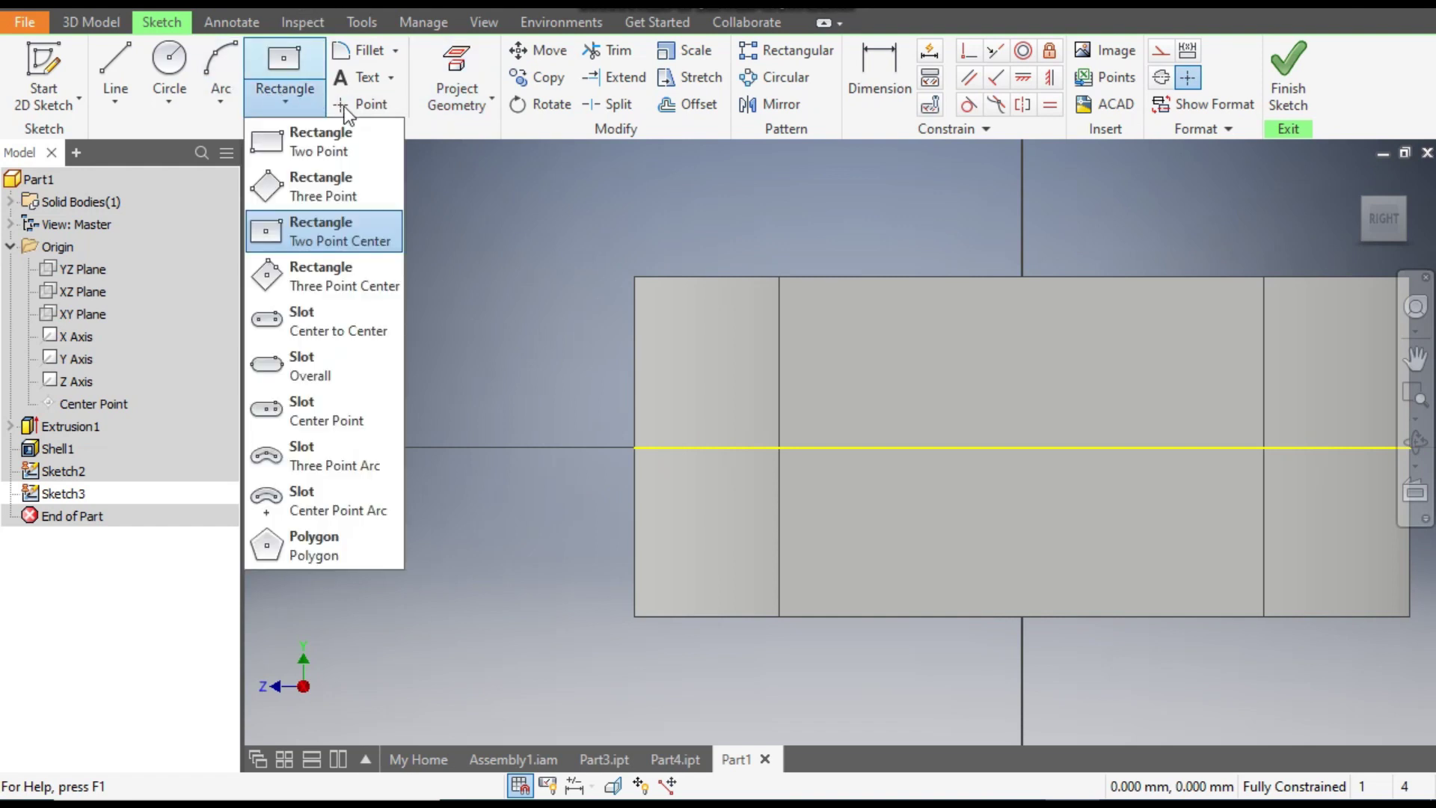
pyautogui.click(314, 241)
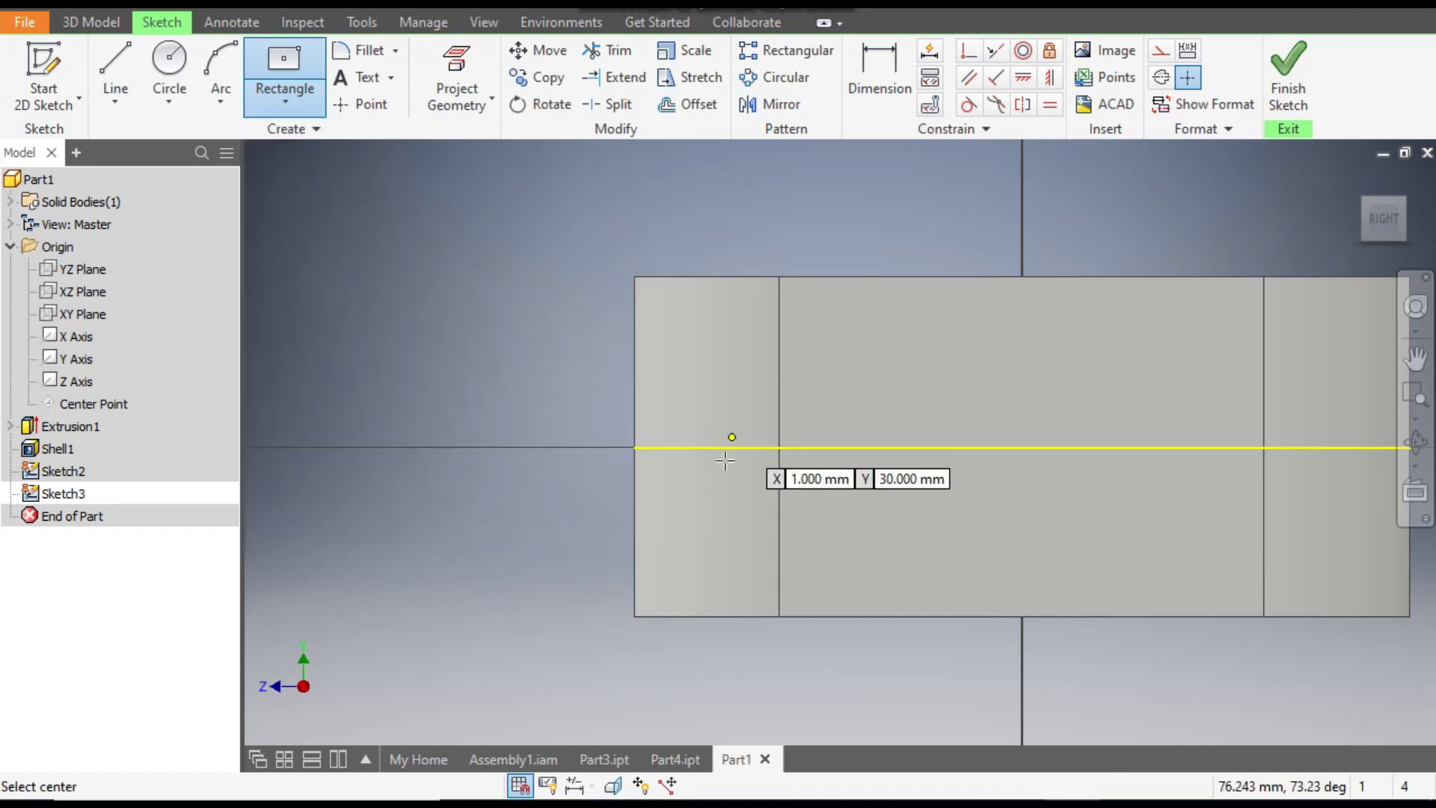
pyautogui.click(635, 448)
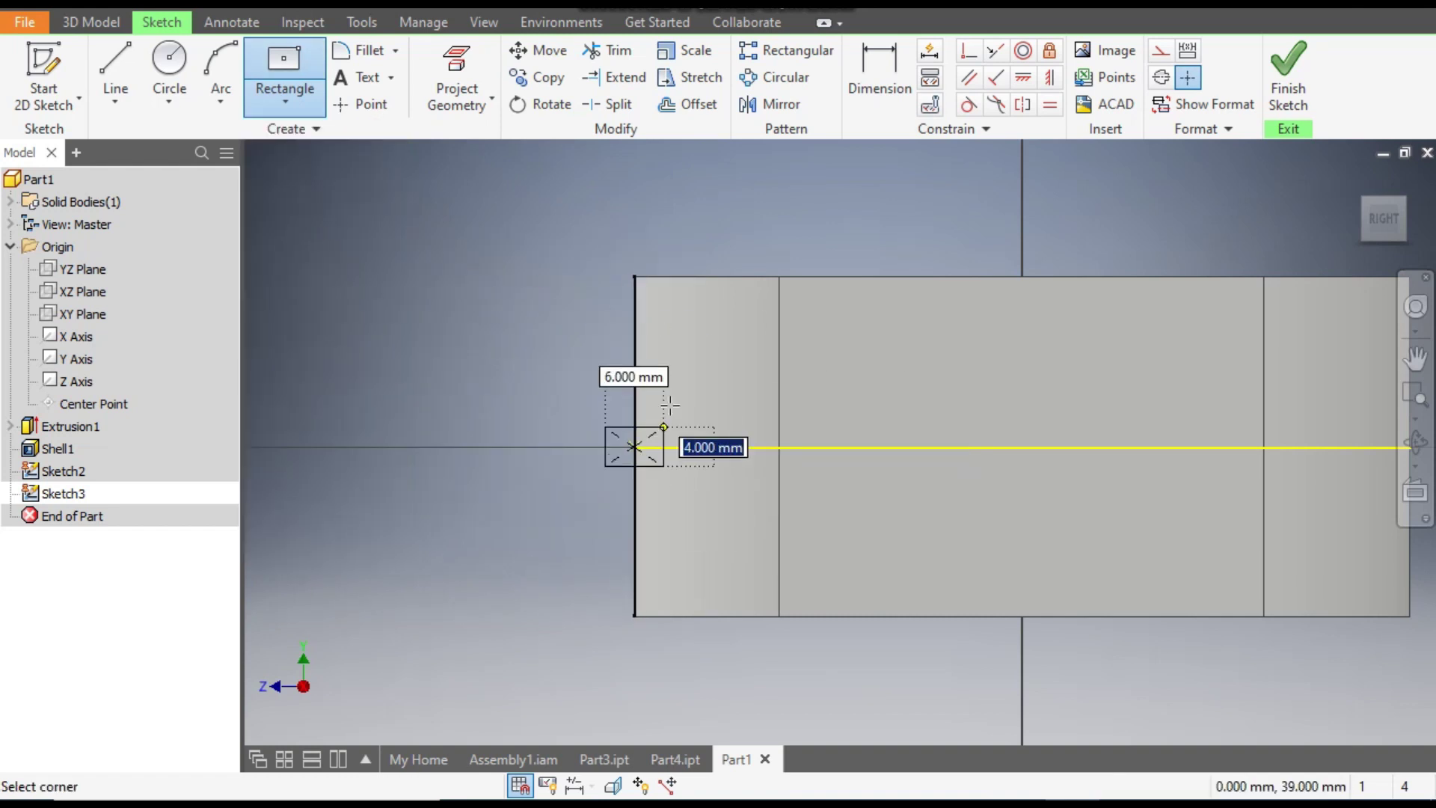
pyautogui.click(653, 330)
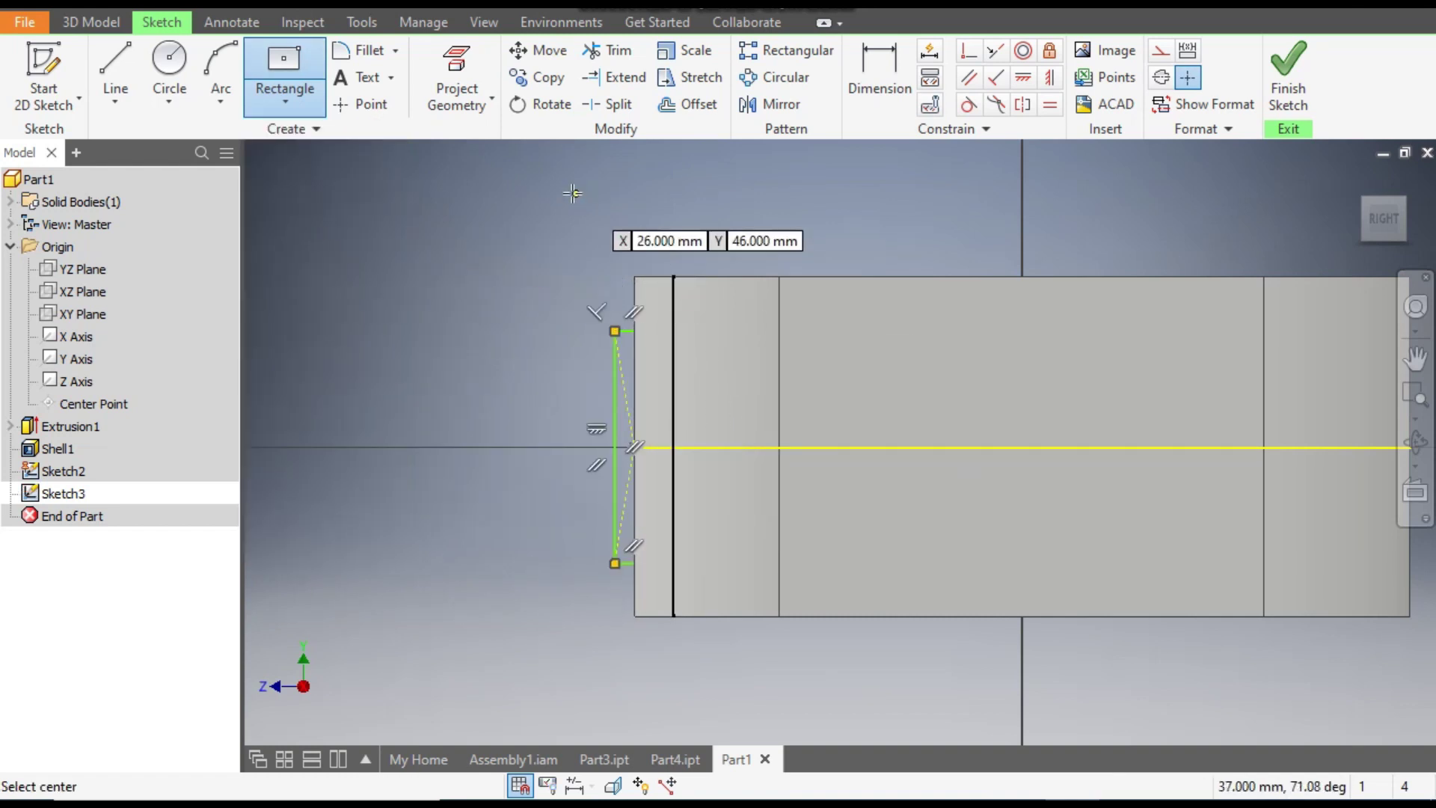
# Dimension the rectangle 4 mm wide and 28 mm high.
pyautogui.click(872, 72)
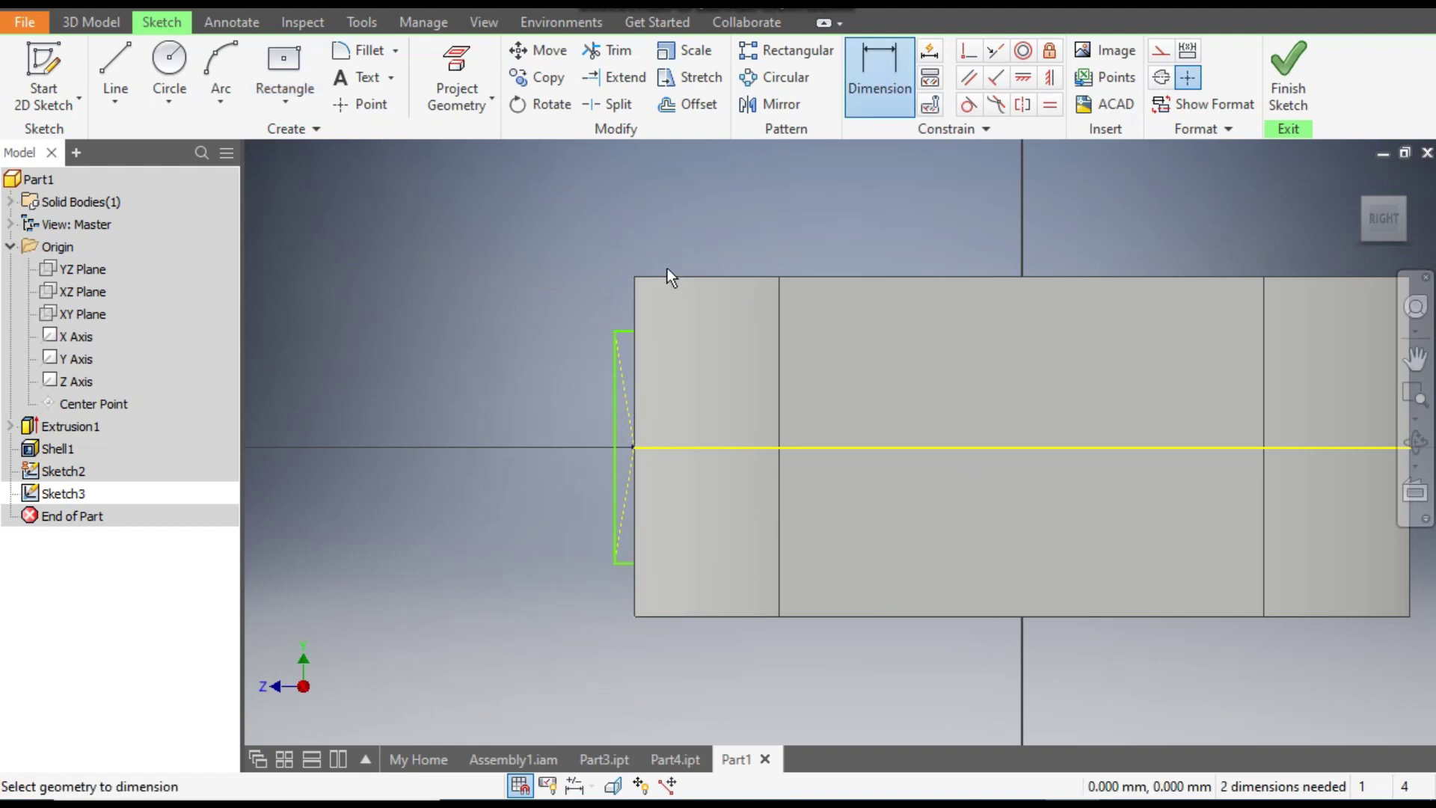
pyautogui.click(630, 332)
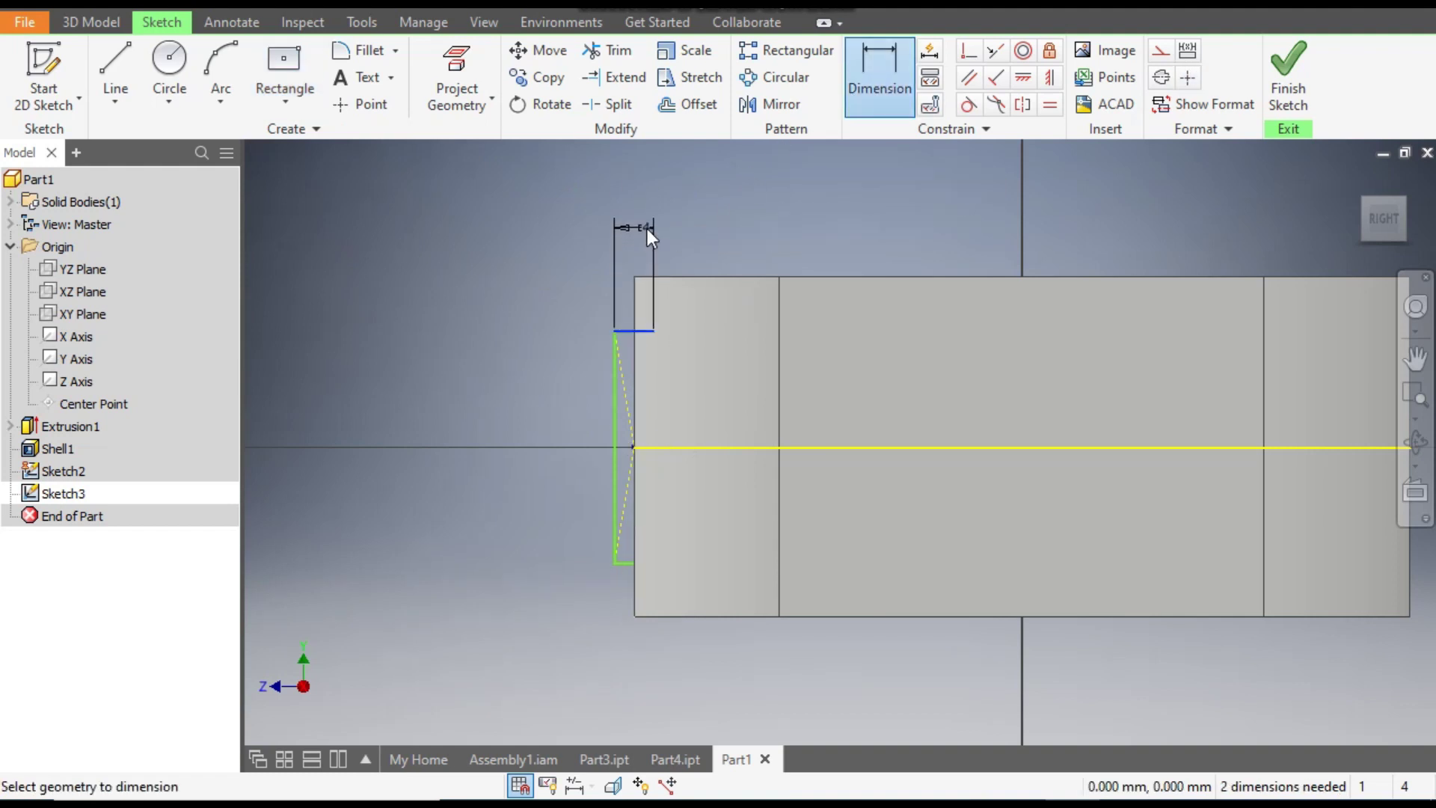
pyautogui.click(647, 229)
pyautogui.click(726, 313)
pyautogui.click(612, 419)
pyautogui.click(524, 432)
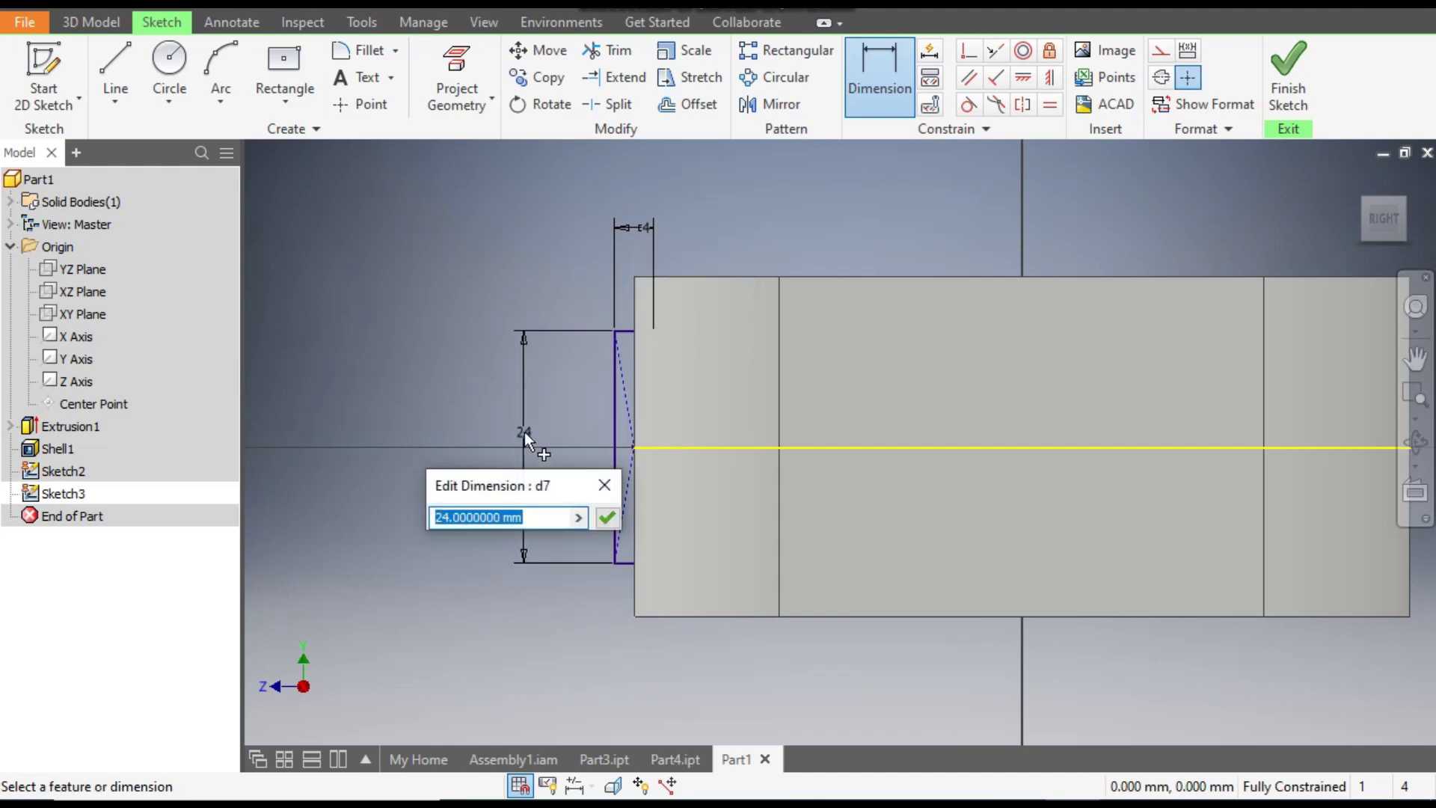
pyautogui.write('28')
pyautogui.press('Return')
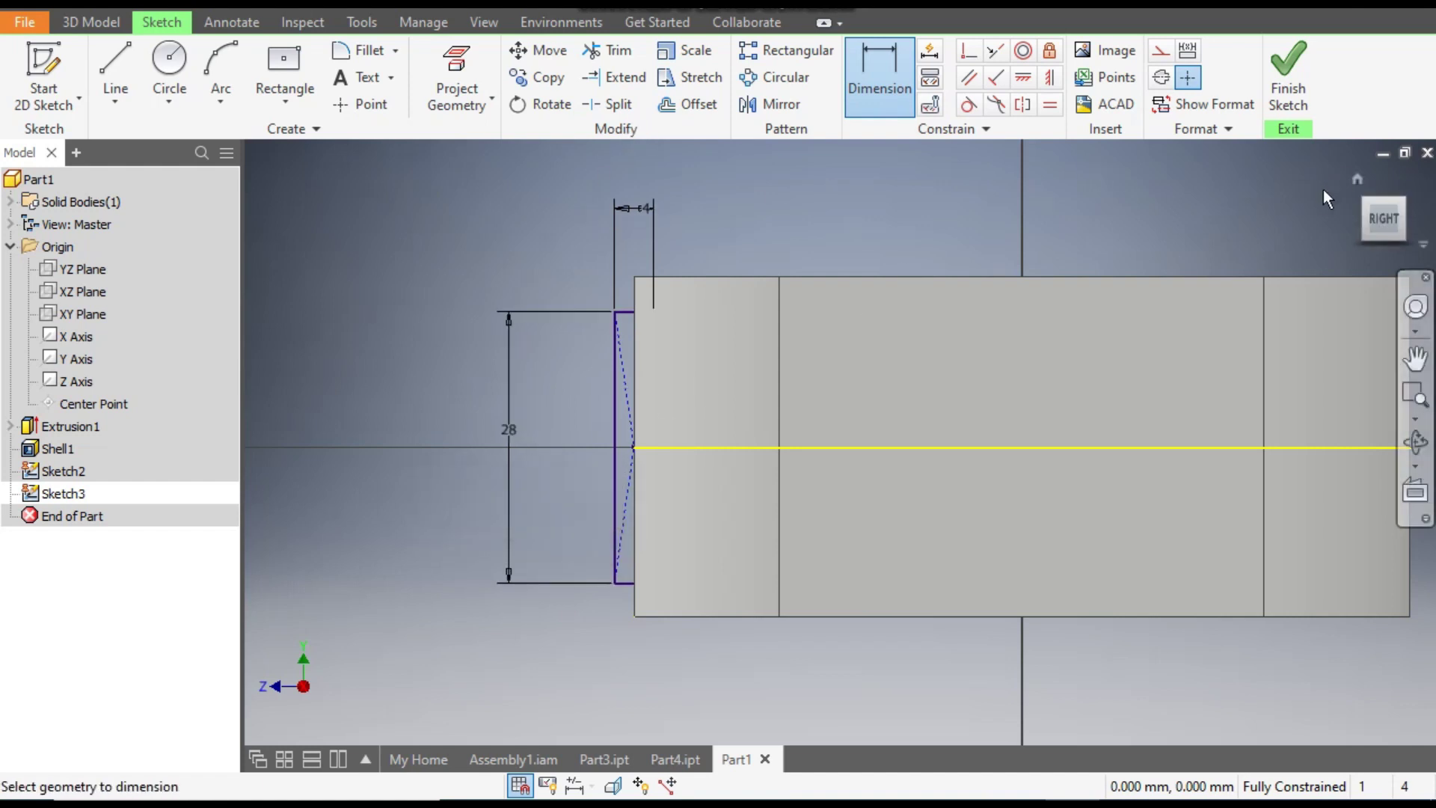
# Change the model's visual style to wireframe so the whole rectangle and the projected outline can be seen.
pyautogui.keyDown('shift'); pyautogui.moveTo(1248, 224); pyautogui.dragTo(712, 312, button='middle'); pyautogui.keyUp('shift')
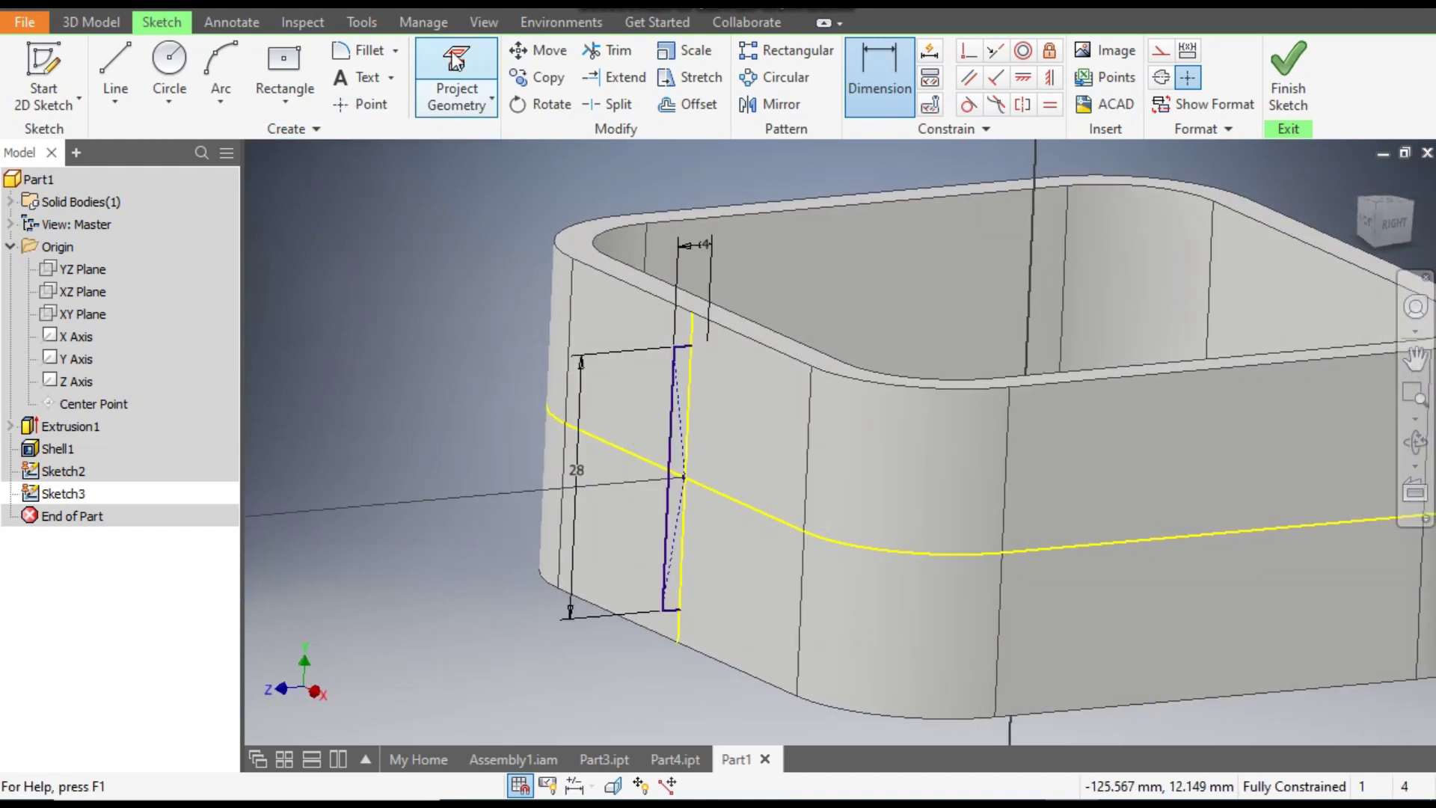
pyautogui.click(484, 22)
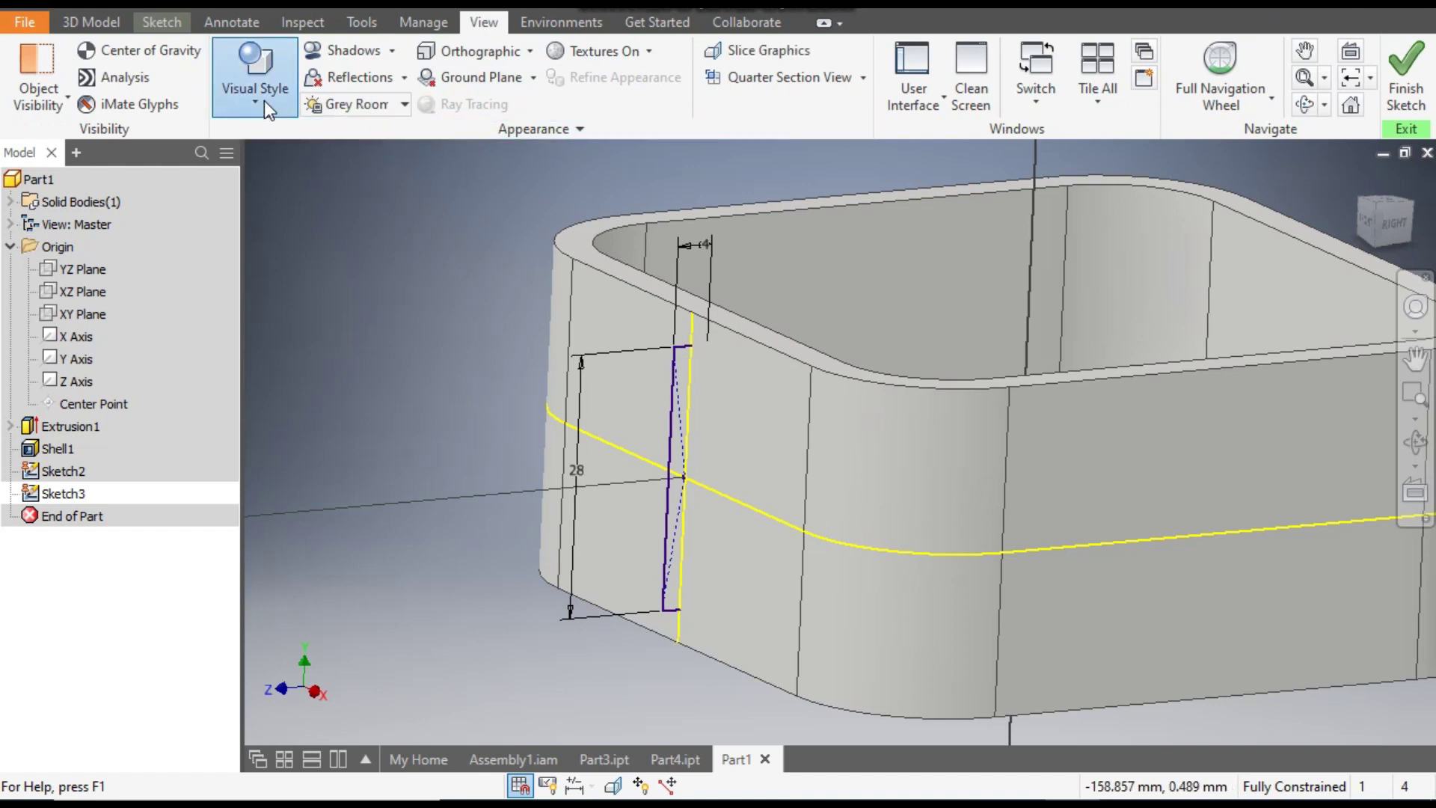
pyautogui.click(263, 100)
pyautogui.click(320, 328)
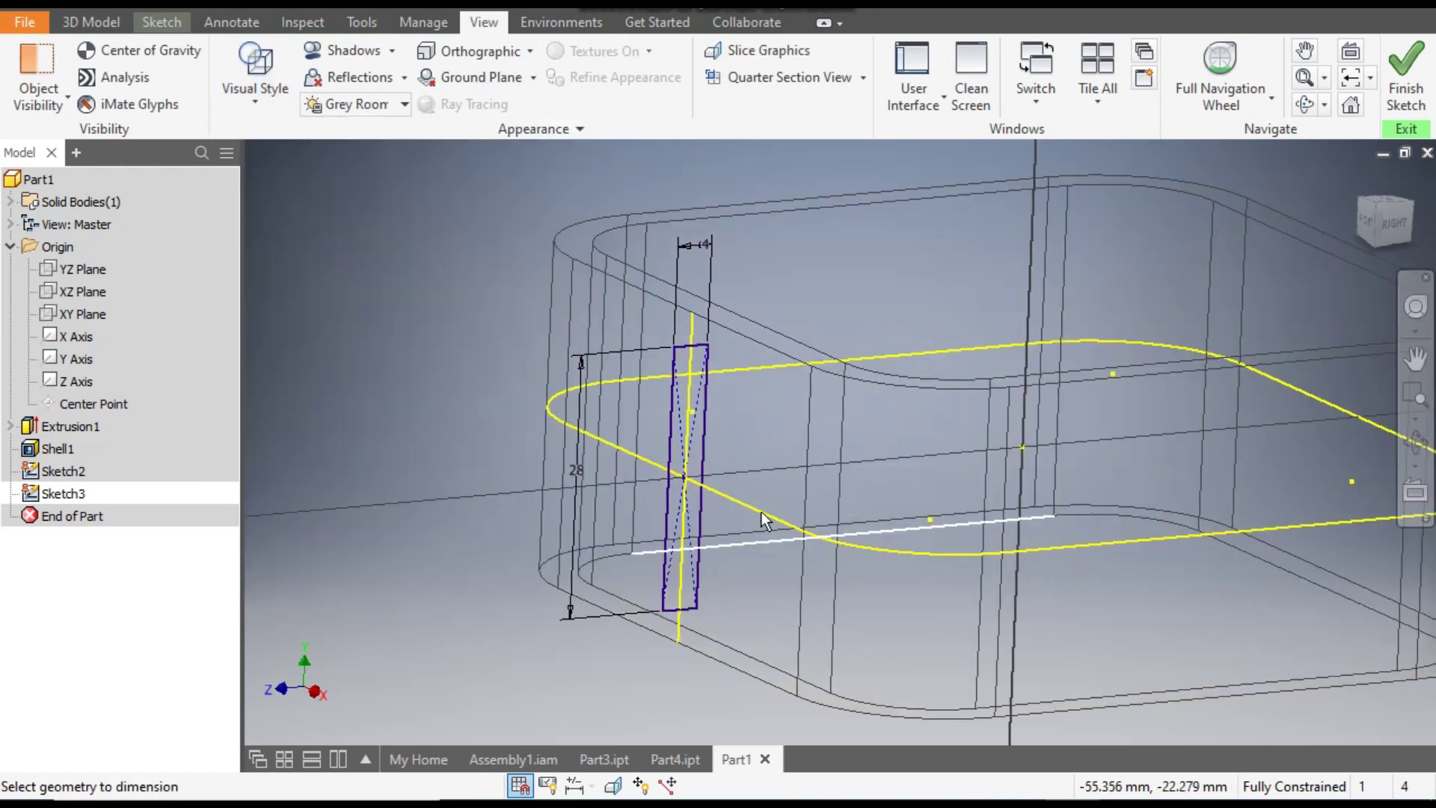
pyautogui.scroll(3, 690, 365)
pyautogui.scroll(-3, 748, 318)
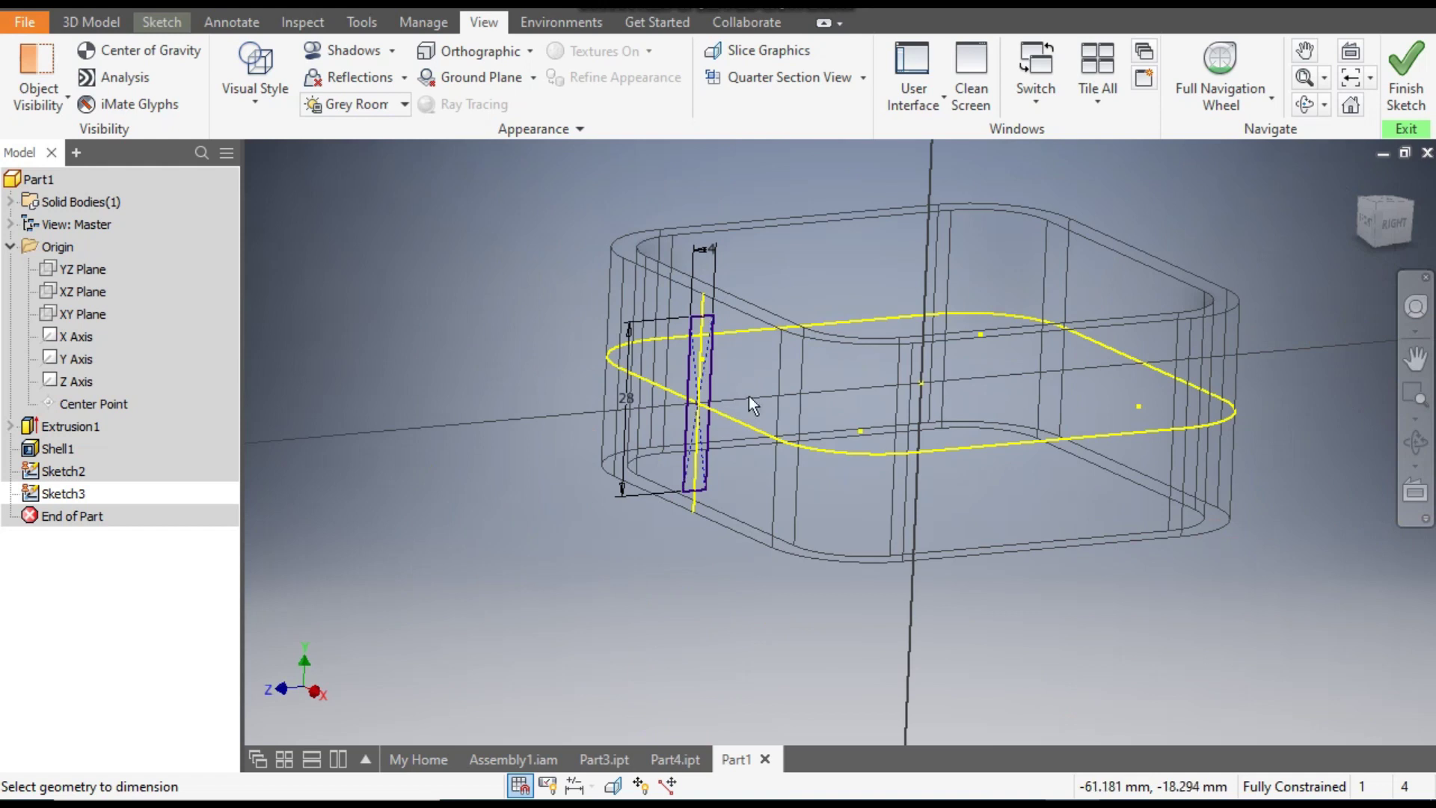
# Convert the projected vertical wall line through the rectangle to construction geometry and finish the sketch.
pyautogui.click(162, 21)
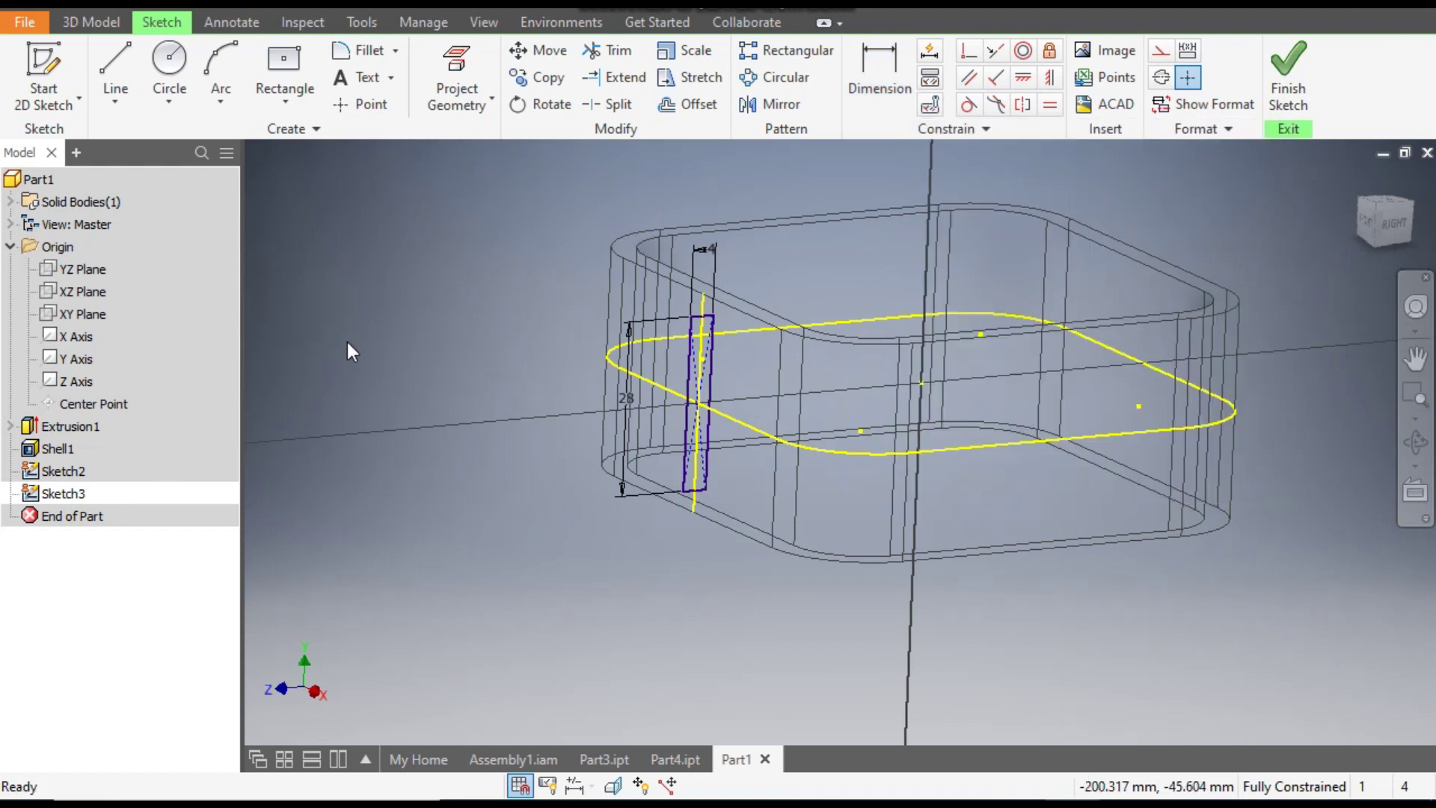
pyautogui.scroll(3, 672, 306)
pyautogui.click(727, 278)
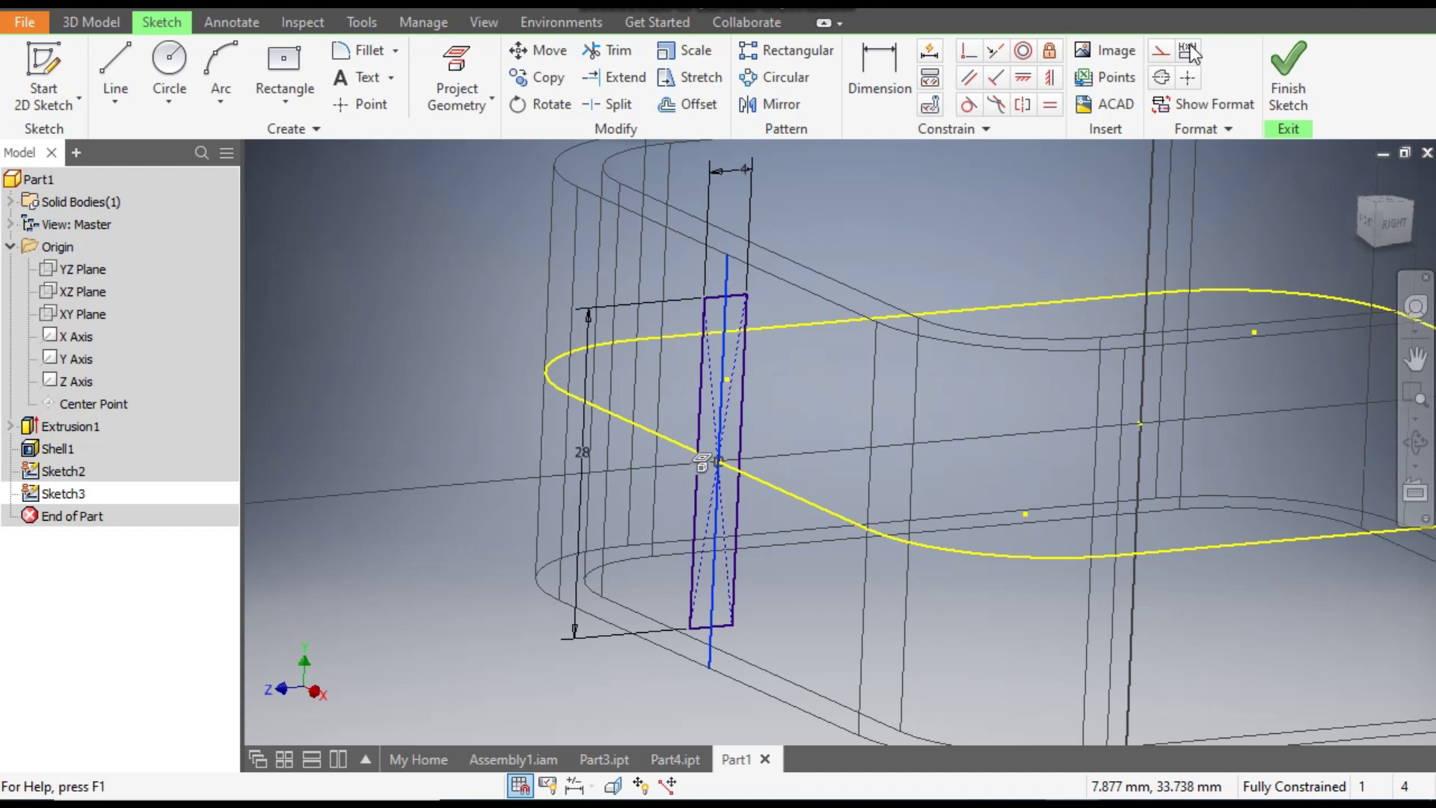
pyautogui.click(1188, 77)
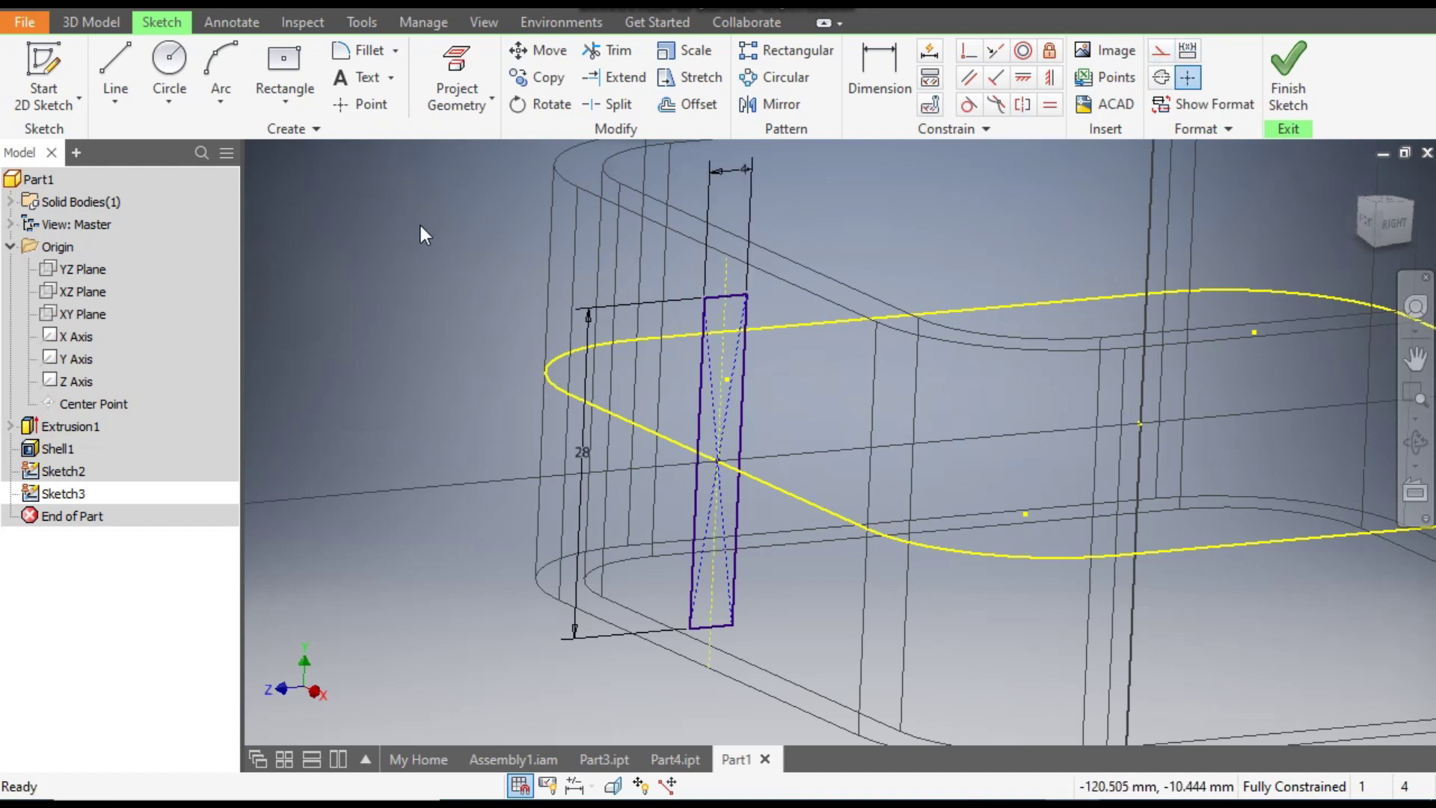
pyautogui.click(1281, 90)
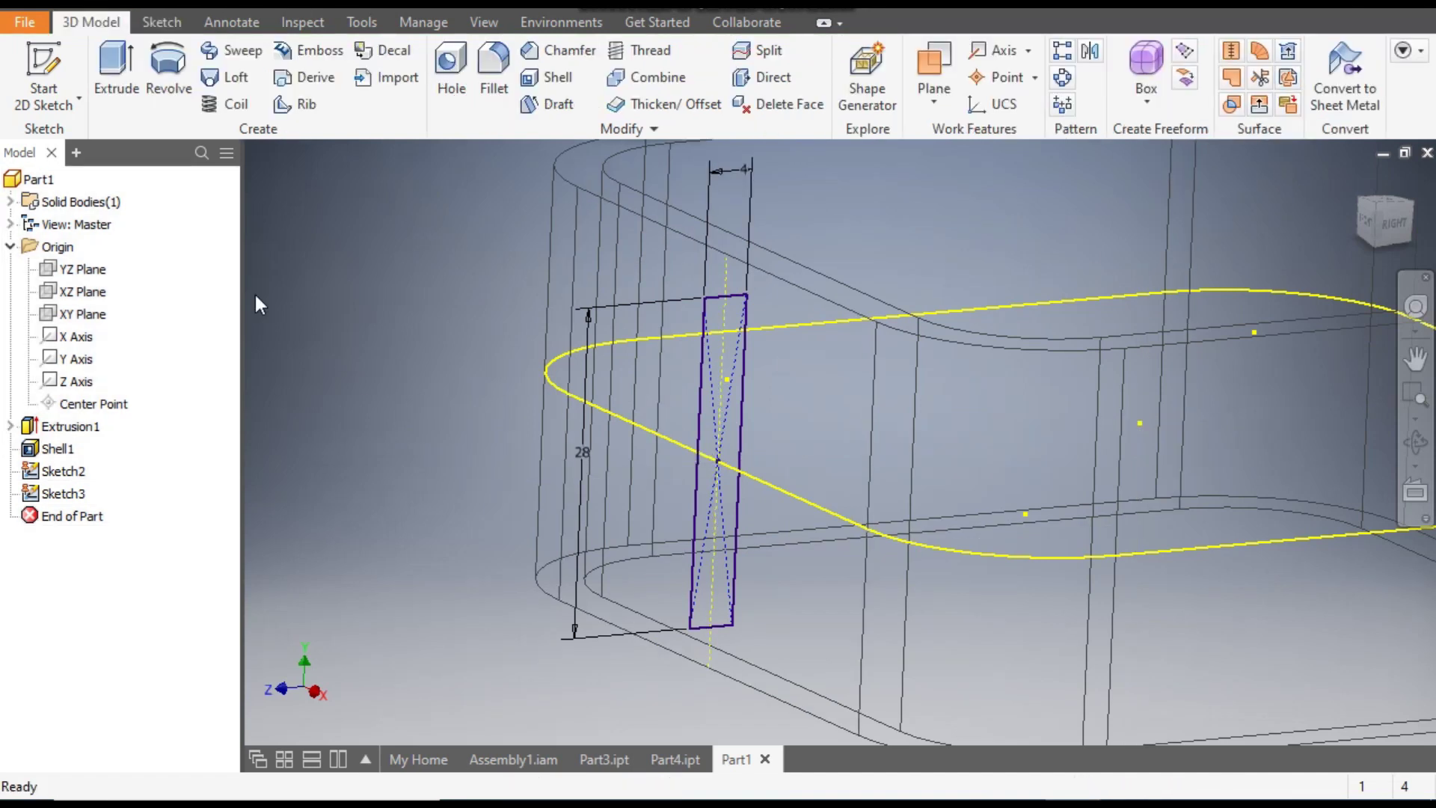
# Set up a sweep with the 4 × 28 mm rectangle as profile and the rounded-square outline around the ring's mid-height as path.
pyautogui.click(241, 52)
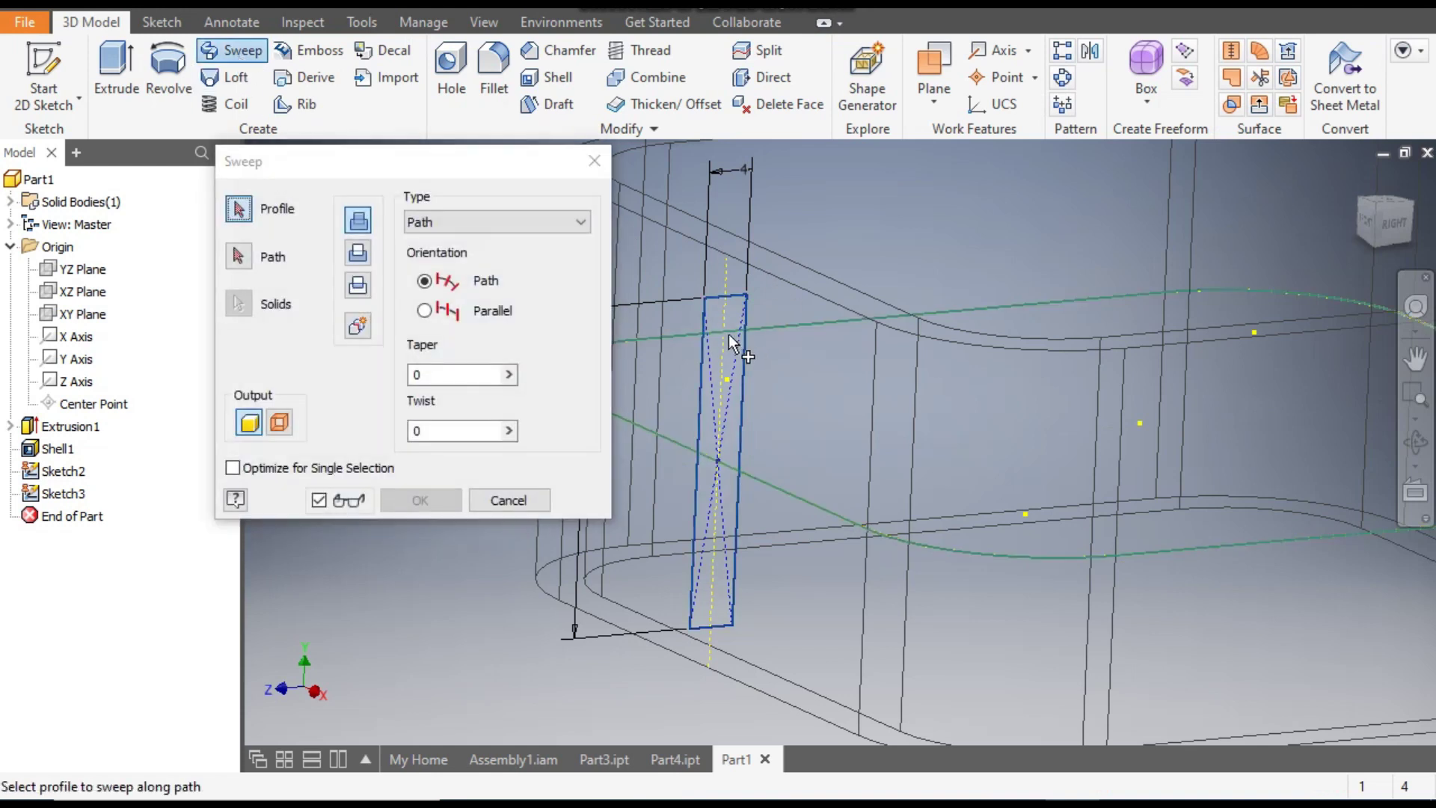
pyautogui.click(724, 341)
pyautogui.click(239, 256)
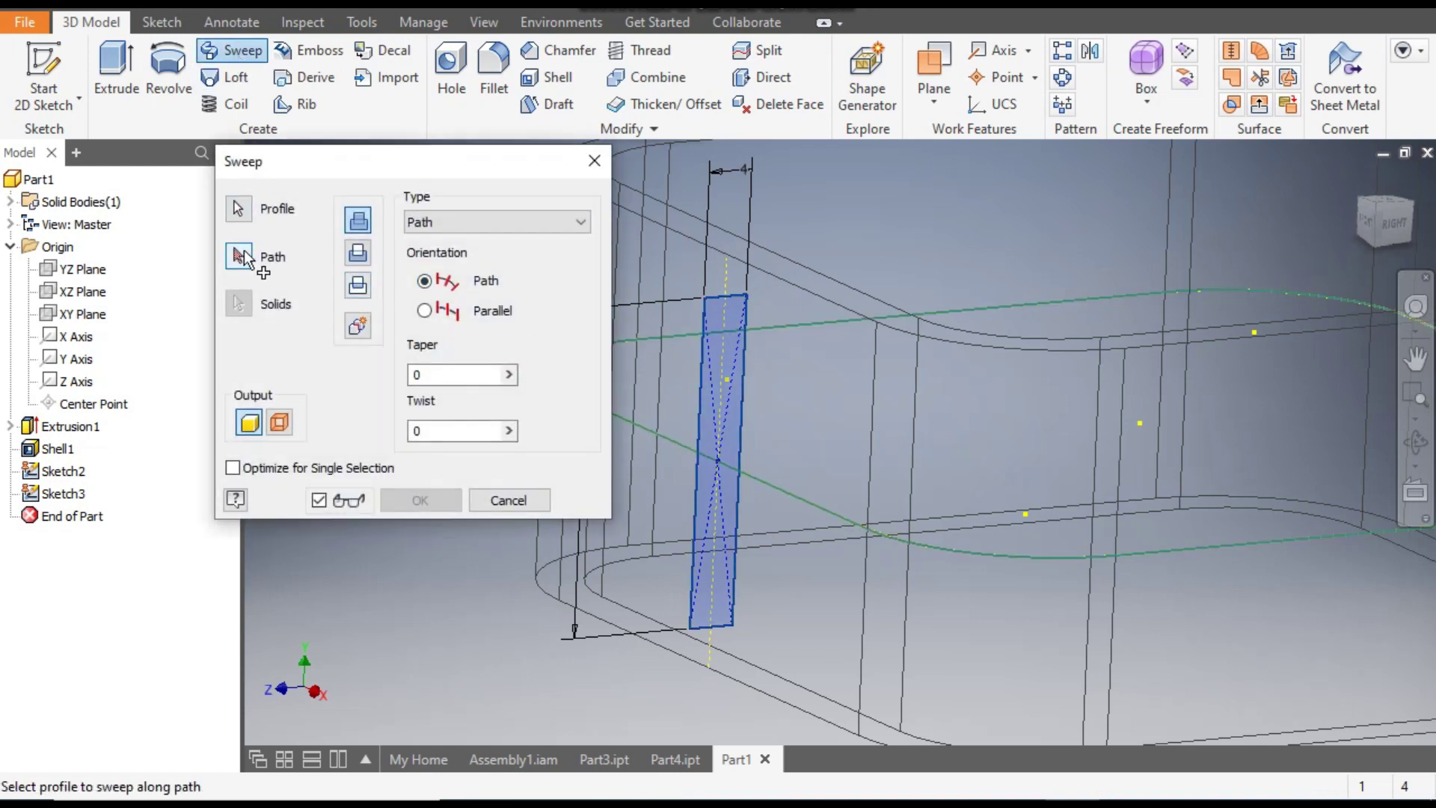
pyautogui.click(851, 521)
pyautogui.scroll(-3, 849, 482)
pyautogui.moveTo(1148, 505); pyautogui.dragTo(1167, 455, button='middle')
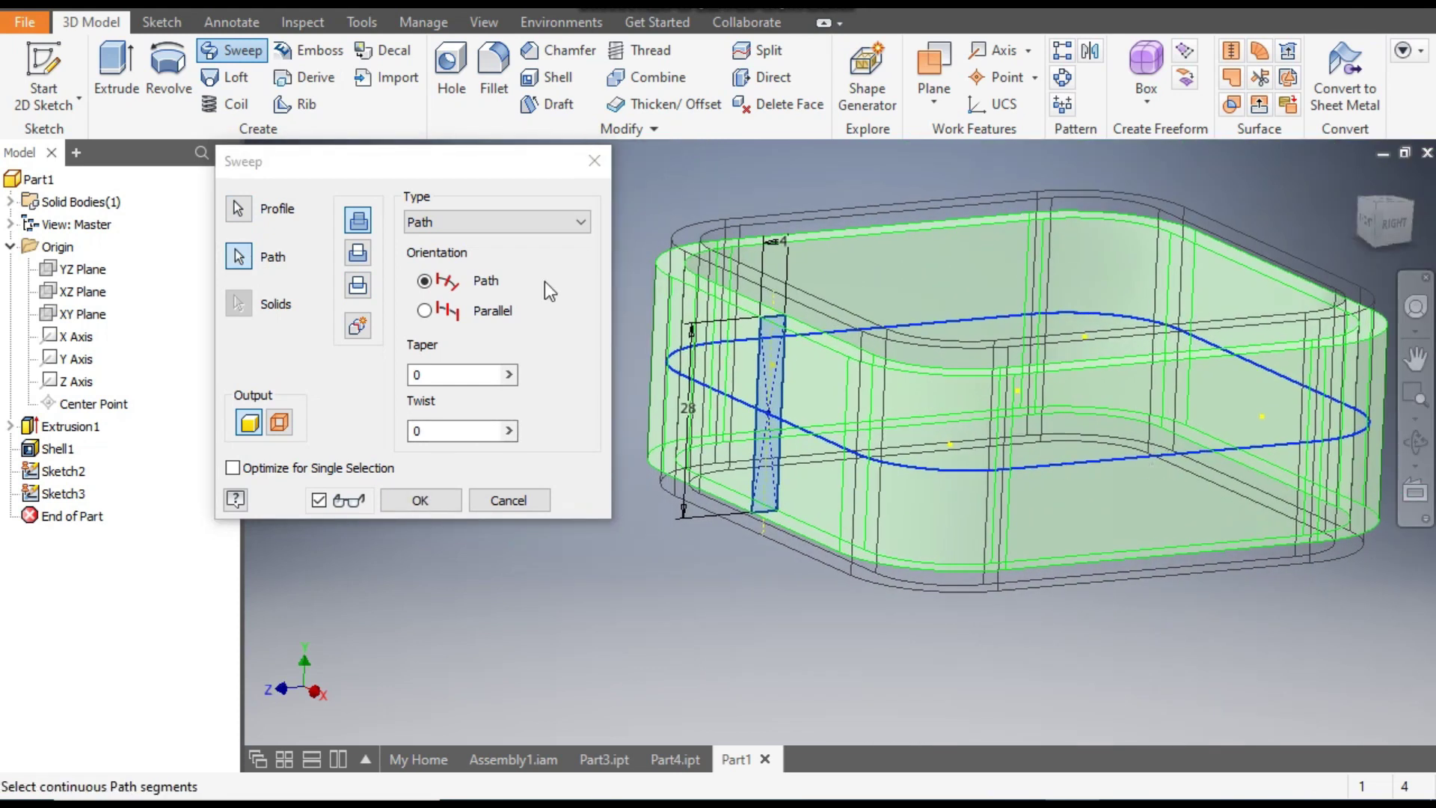
# Switch the model's visual style to Shaded with Edges while the sweep preview stays open.
pyautogui.click(479, 24)
pyautogui.click(272, 94)
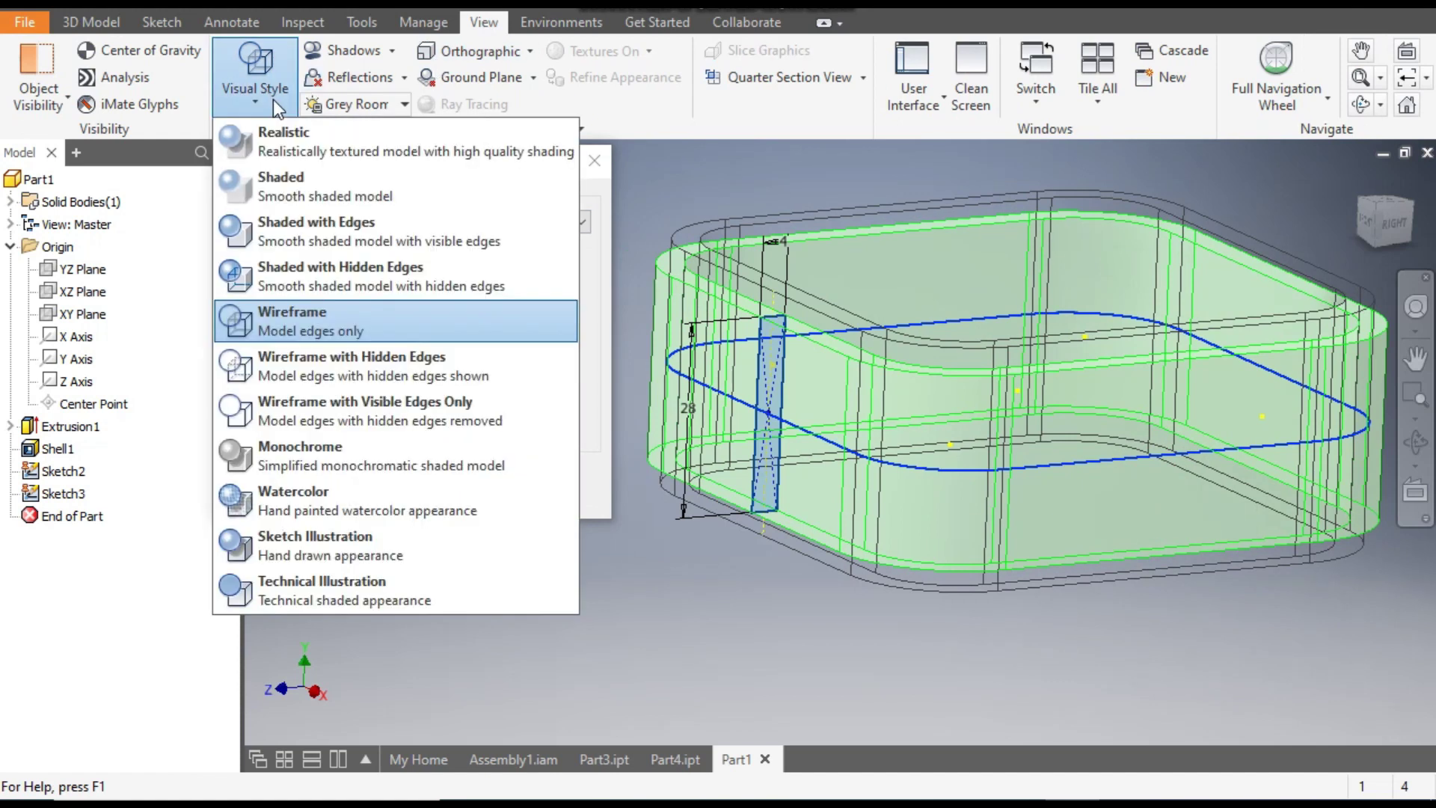
pyautogui.click(308, 226)
pyautogui.moveTo(711, 602)
pyautogui.mouseDown(button='middle')
pyautogui.moveTo(673, 595)
pyautogui.moveTo(686, 588)
pyautogui.mouseUp(button='middle')
pyautogui.moveTo(905, 431); pyautogui.dragTo(879, 426, button='middle')
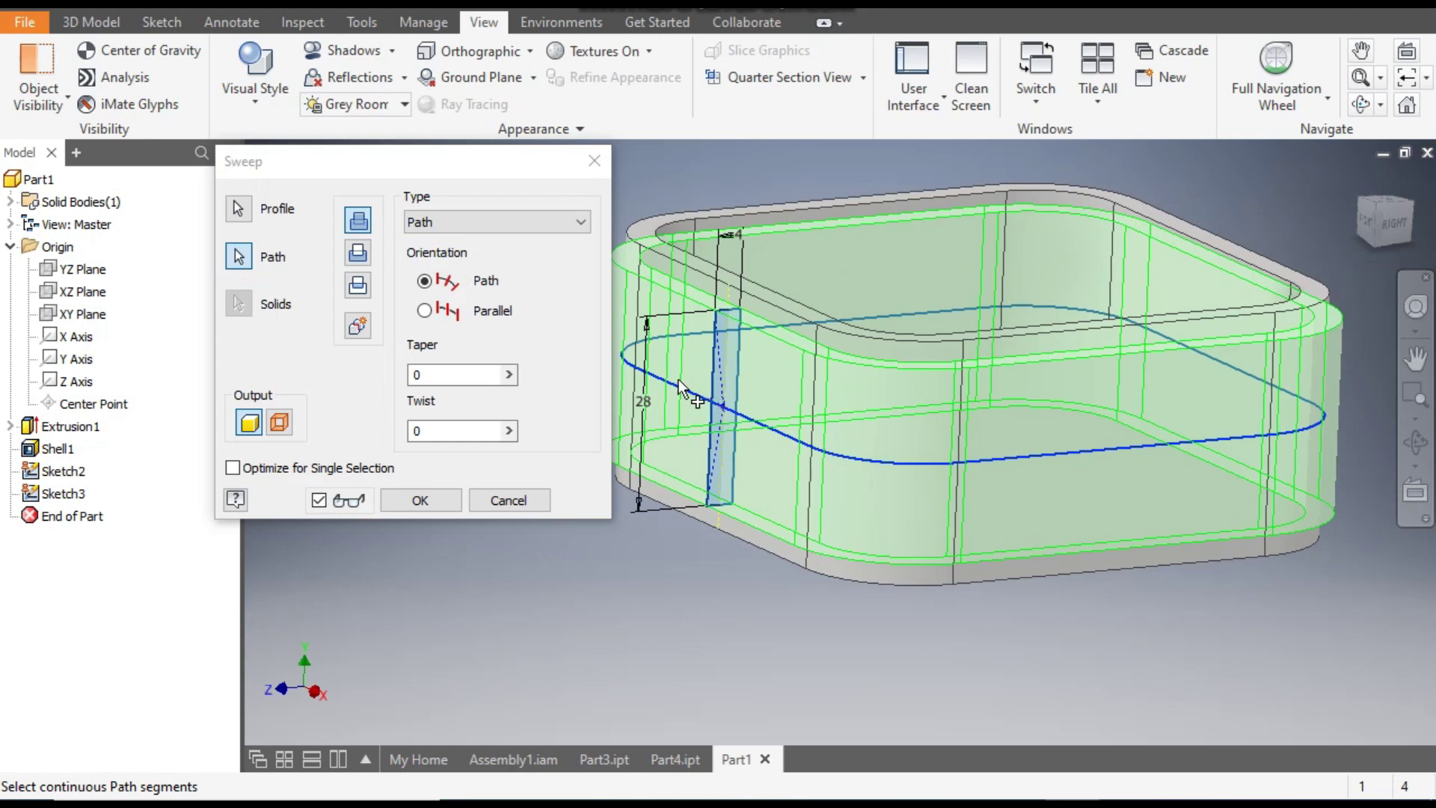
# Make the sweep a cut, finish the groove around the ring's outer wall, and return to the home view.
pyautogui.click(360, 253)
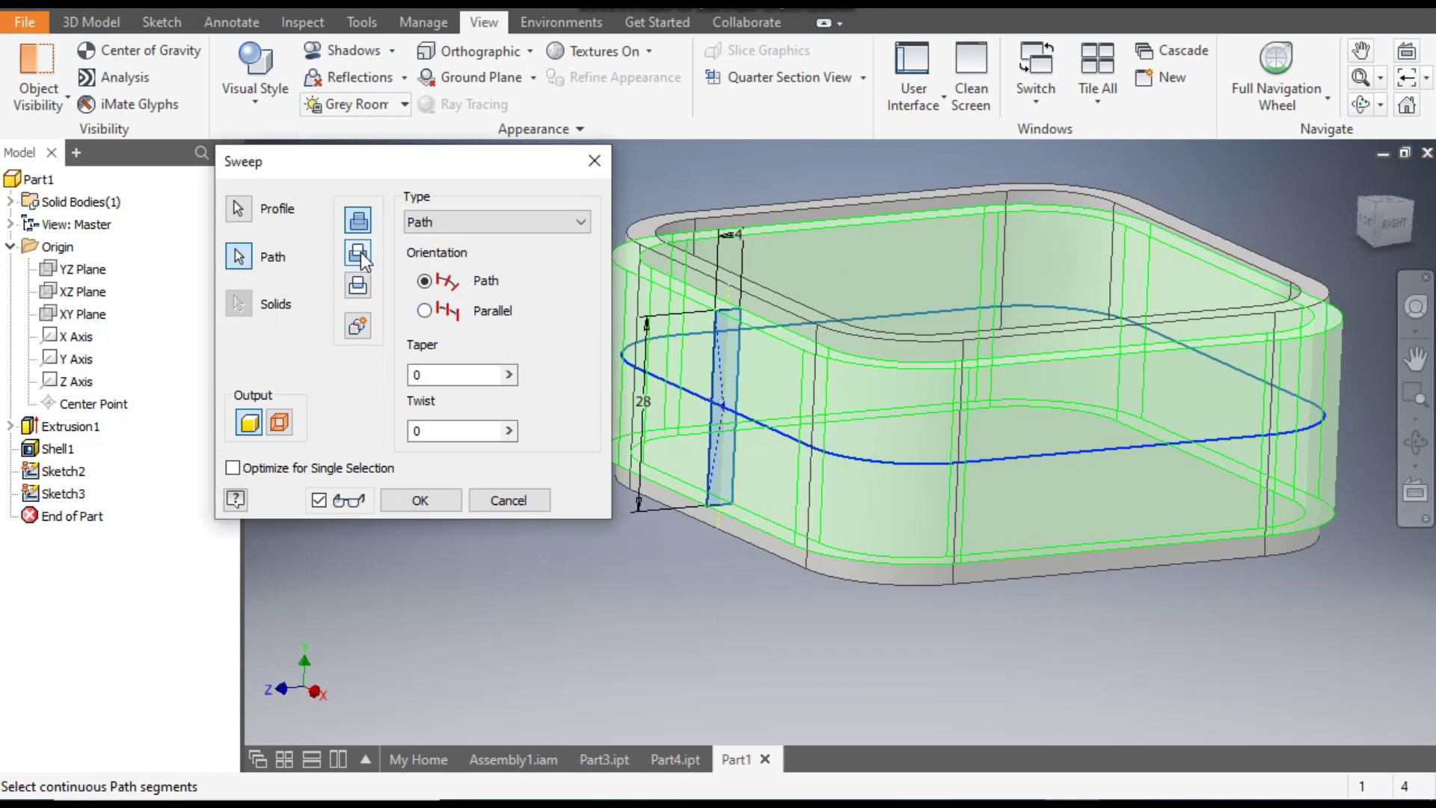
pyautogui.click(422, 498)
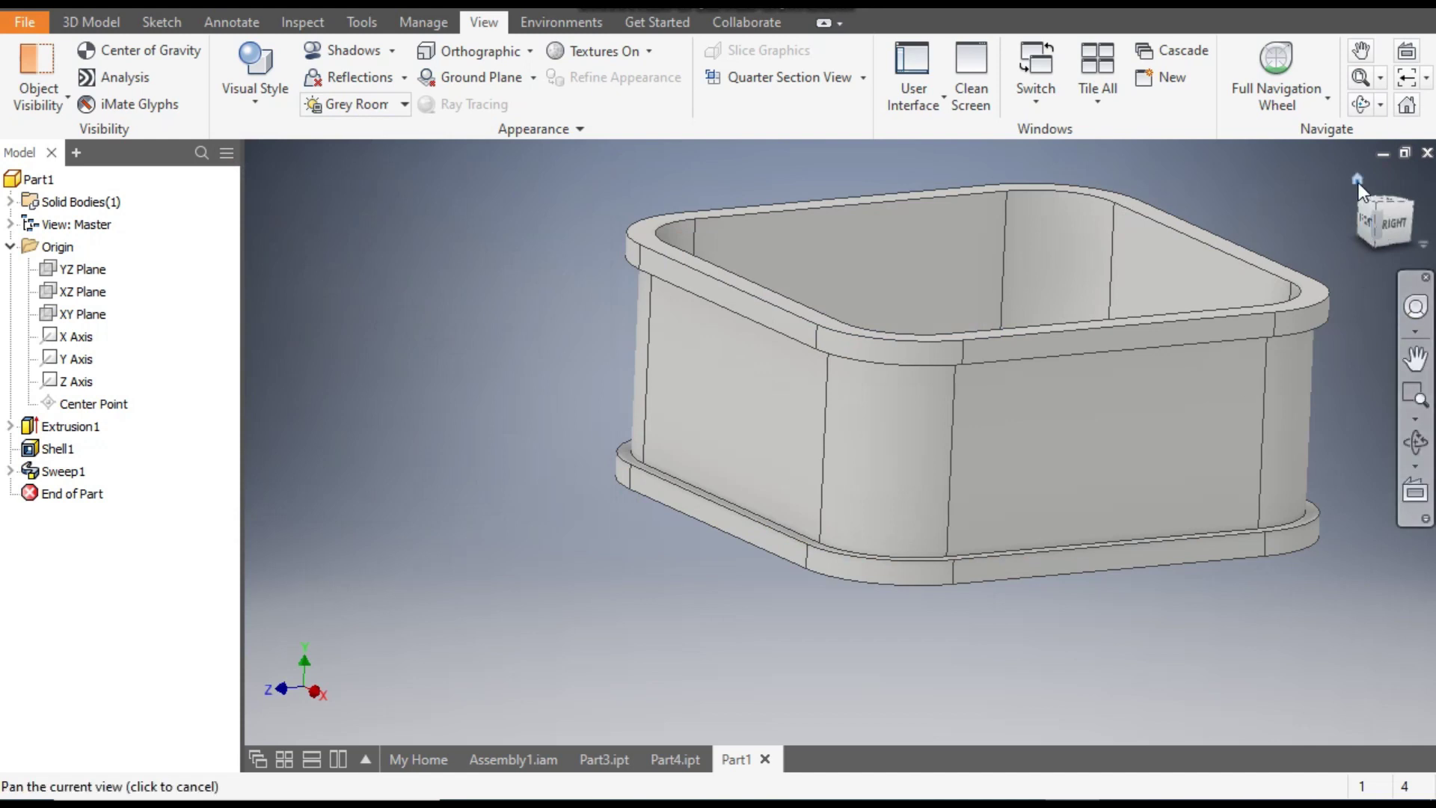
pyautogui.click(1358, 182)
pyautogui.moveTo(1246, 322); pyautogui.dragTo(1272, 323, button='middle')
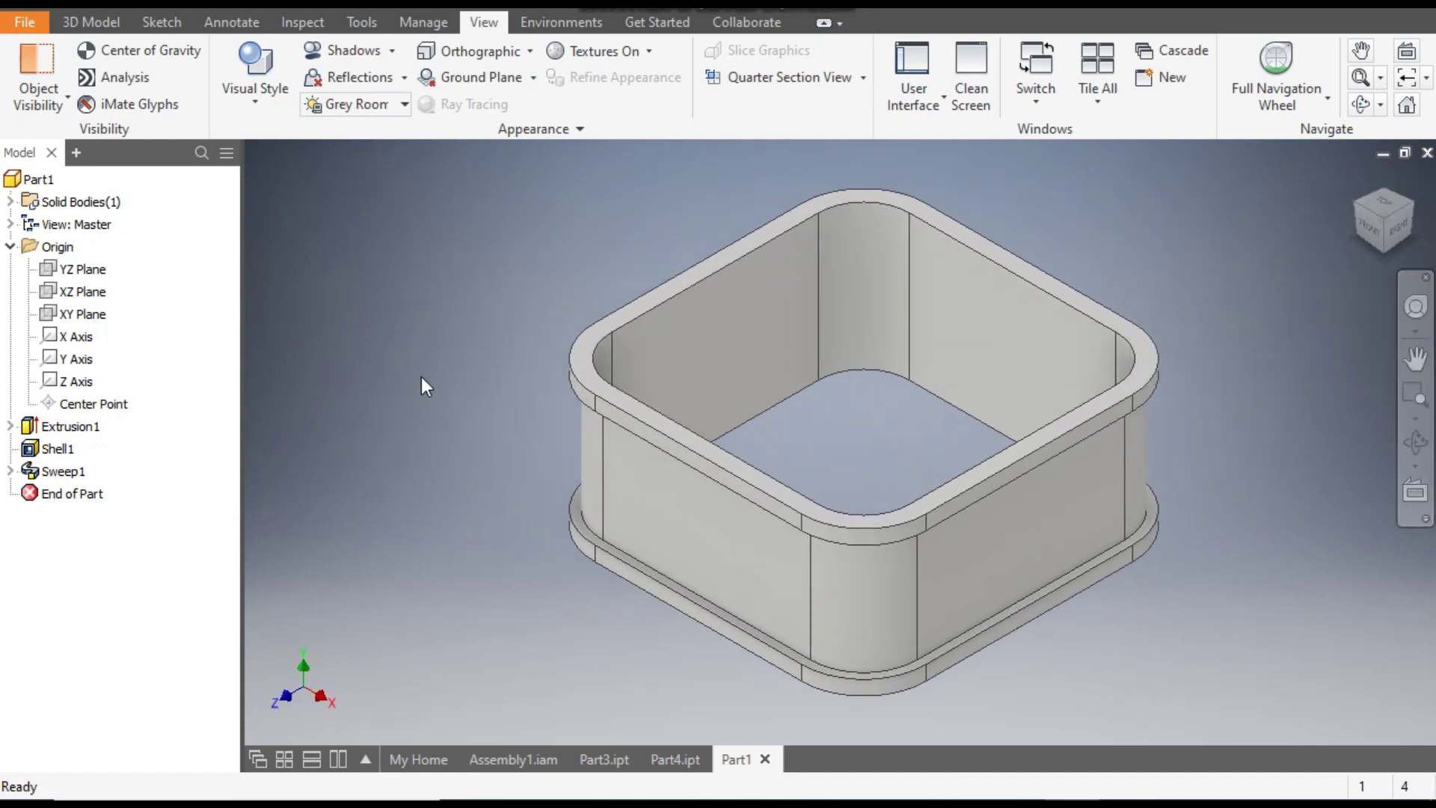
# Fillet the inner and outer edges of the ring's top and bottom rims with a 2 mm radius.
pyautogui.click(88, 20)
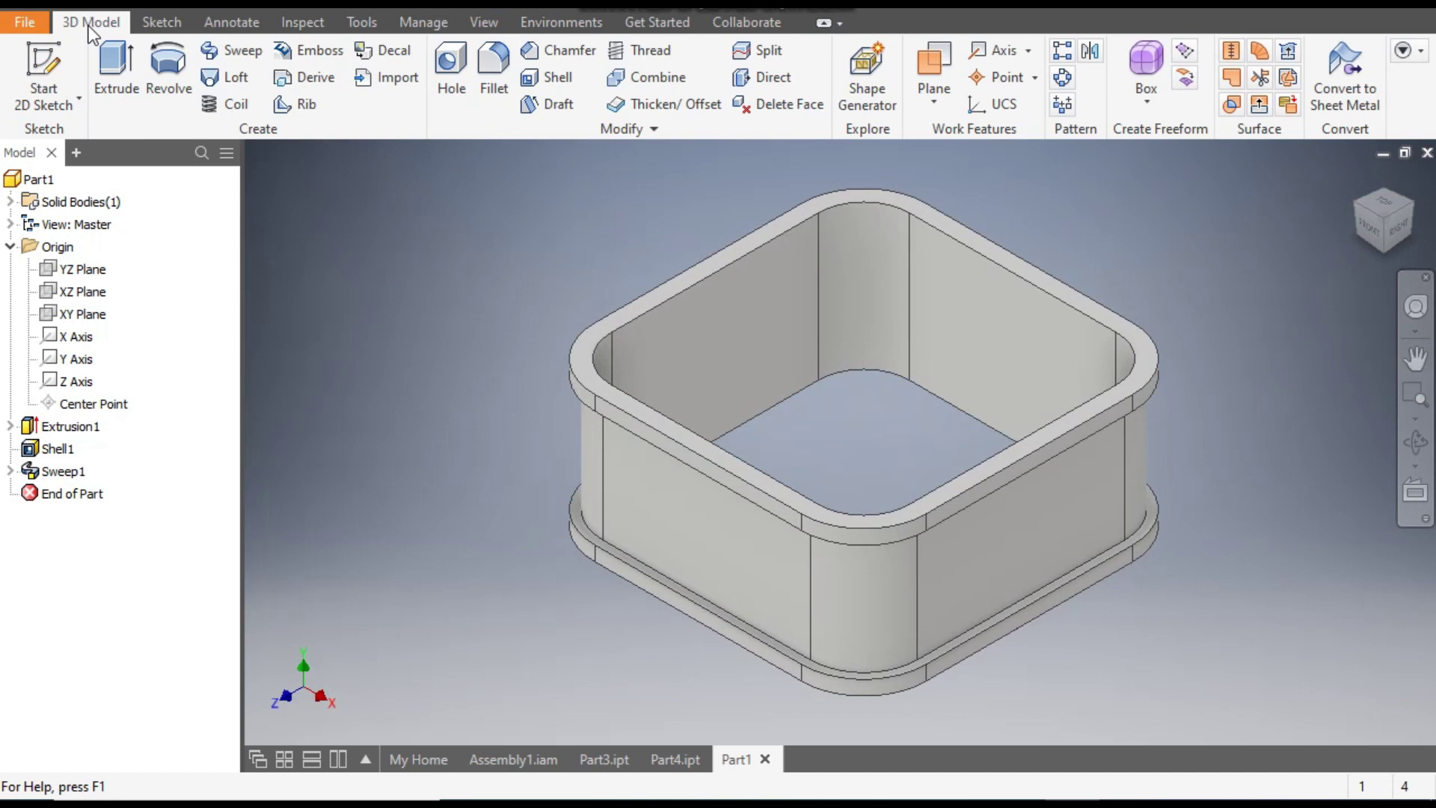
pyautogui.click(487, 70)
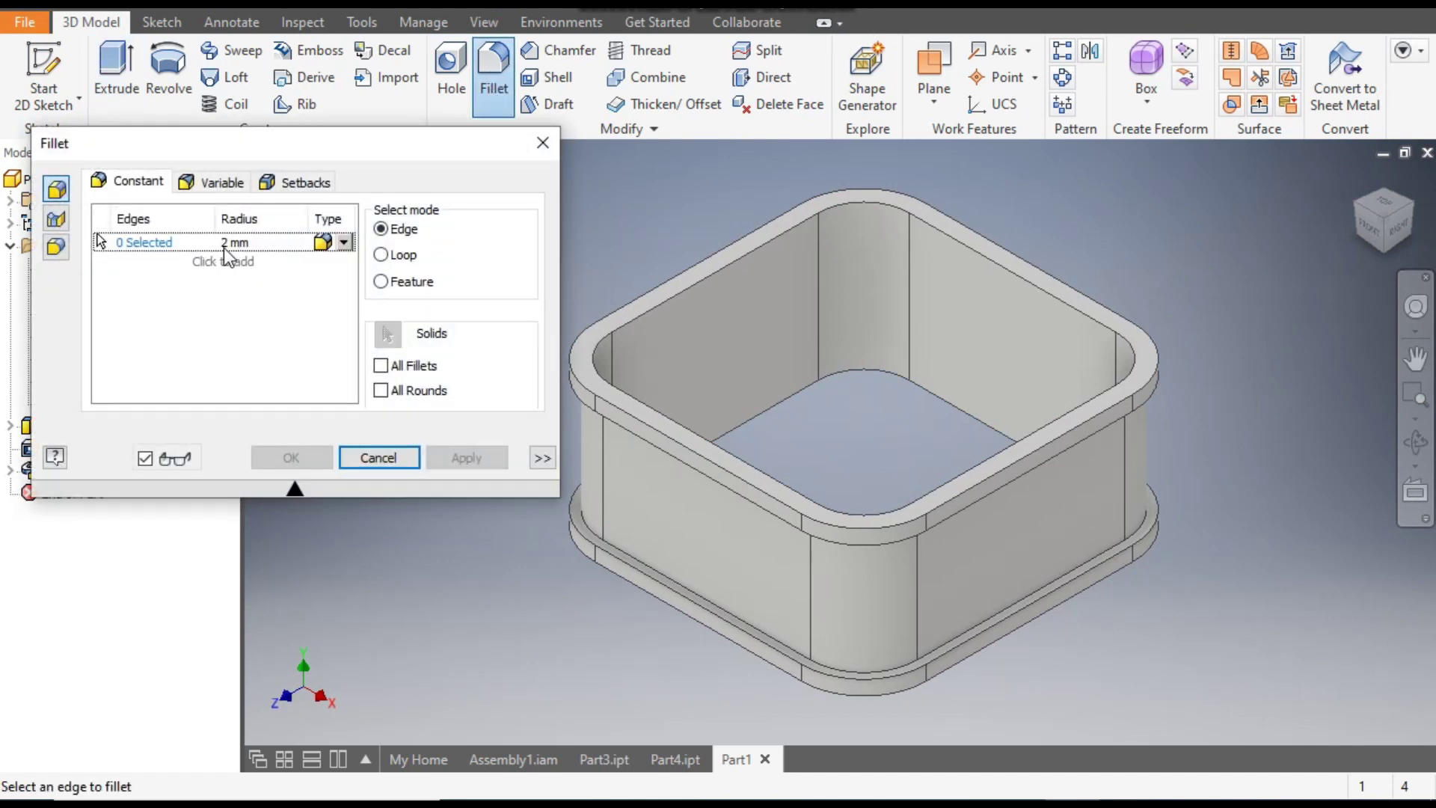
pyautogui.click(665, 282)
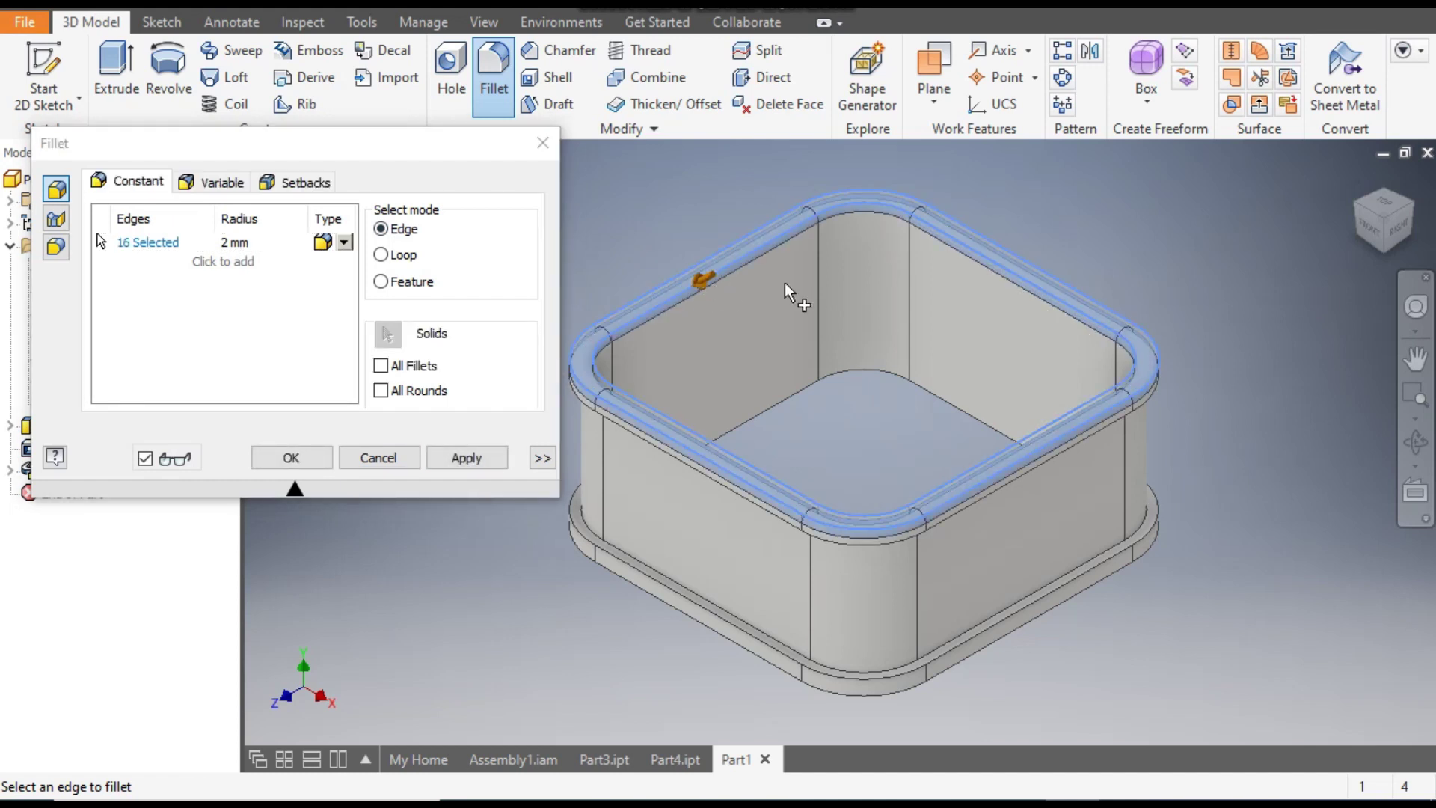
pyautogui.click(1392, 253)
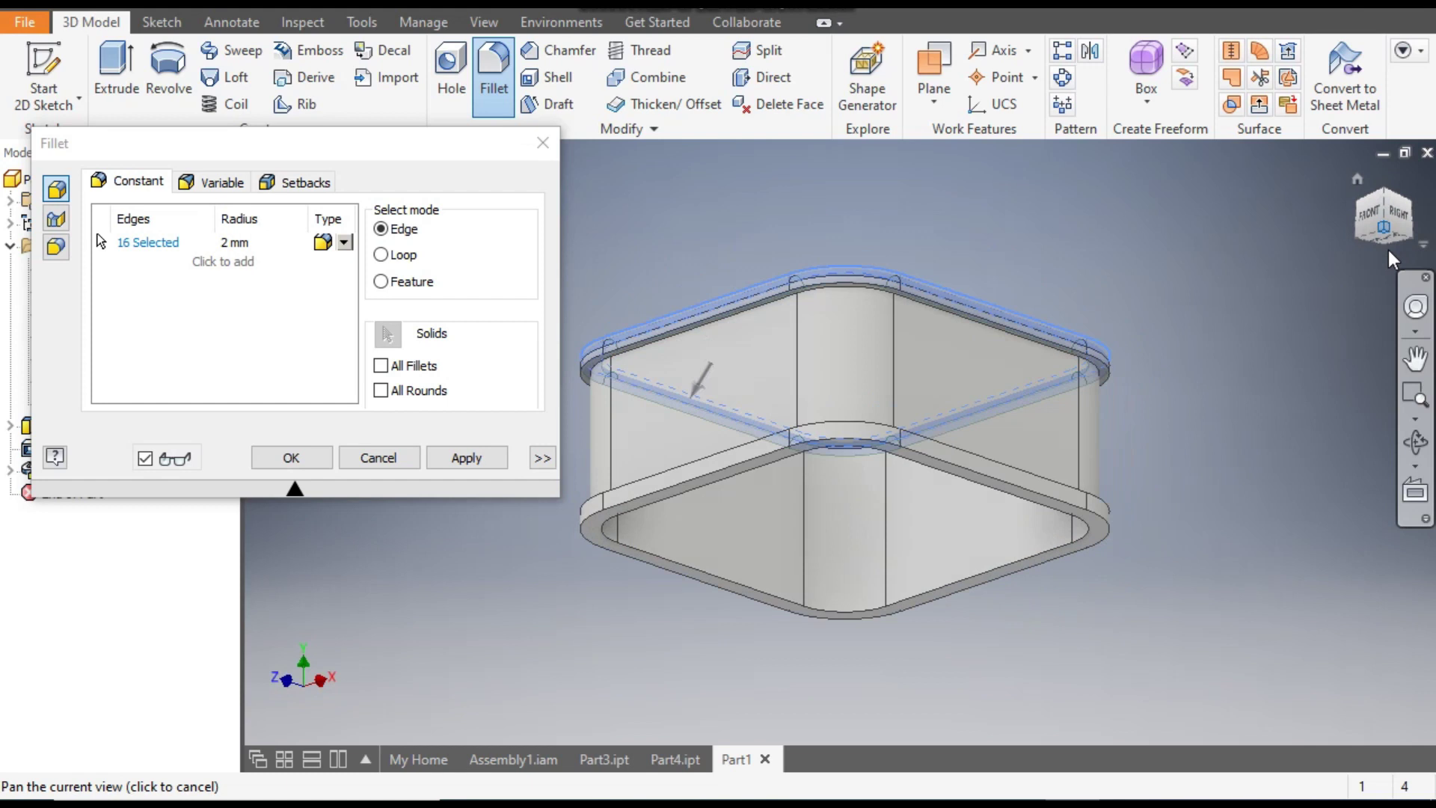
pyautogui.click(1021, 476)
pyautogui.click(1021, 478)
pyautogui.scroll(3, 831, 392)
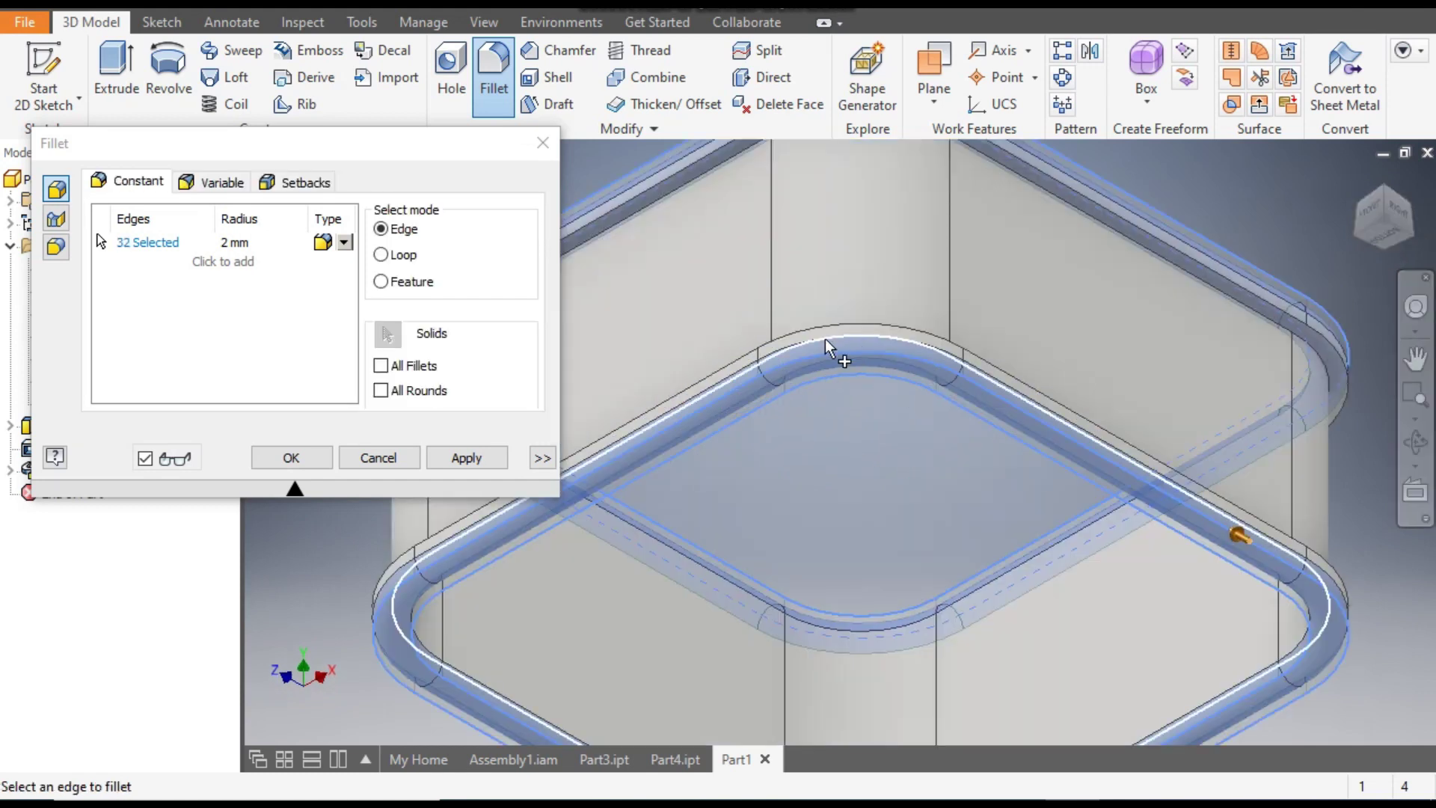
pyautogui.click(473, 464)
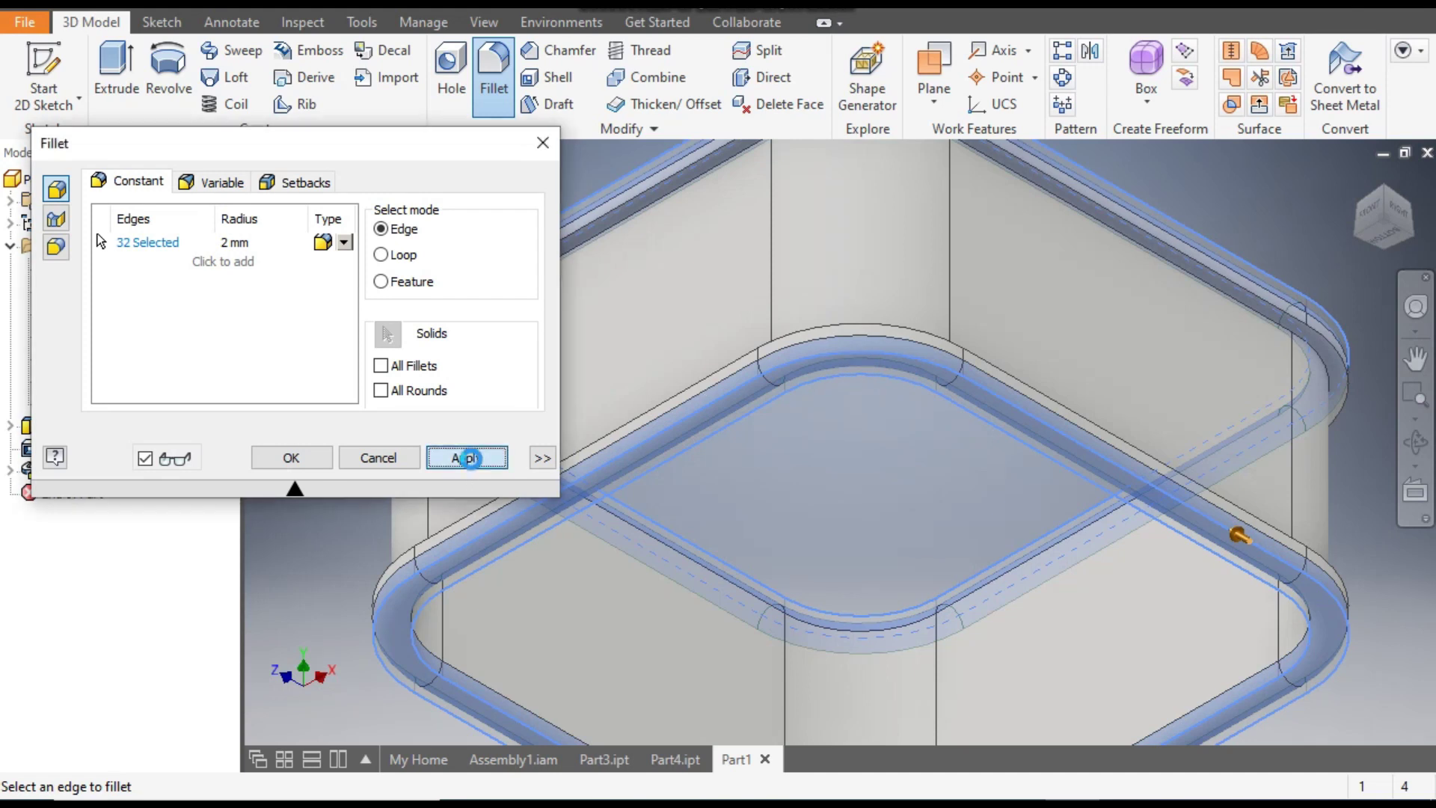
pyautogui.click(541, 151)
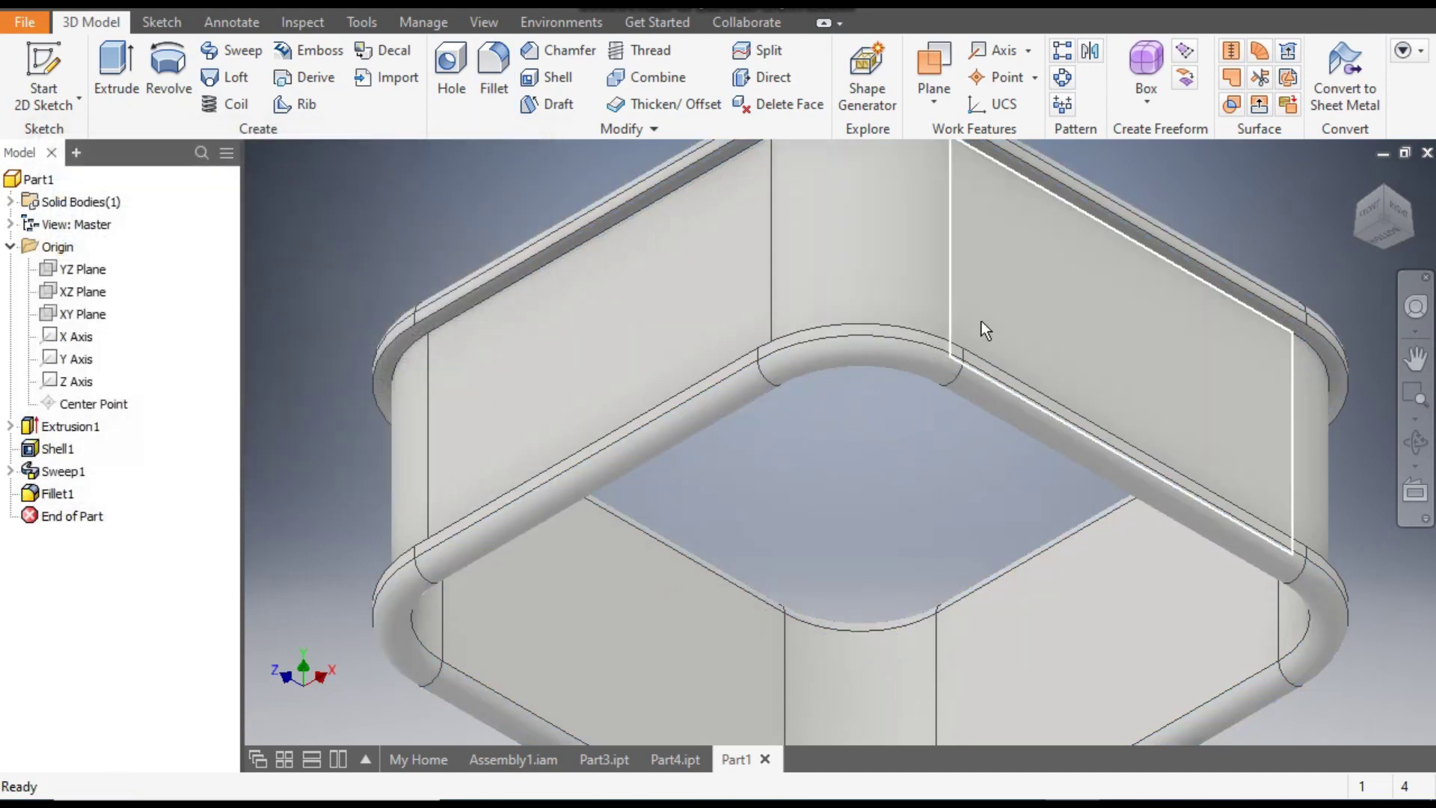
# Apply the Chrome - Polished Black appearance to the ring from the Inventor Material Library.
pyautogui.scroll(-5, 982, 321)
pyautogui.click(1380, 190)
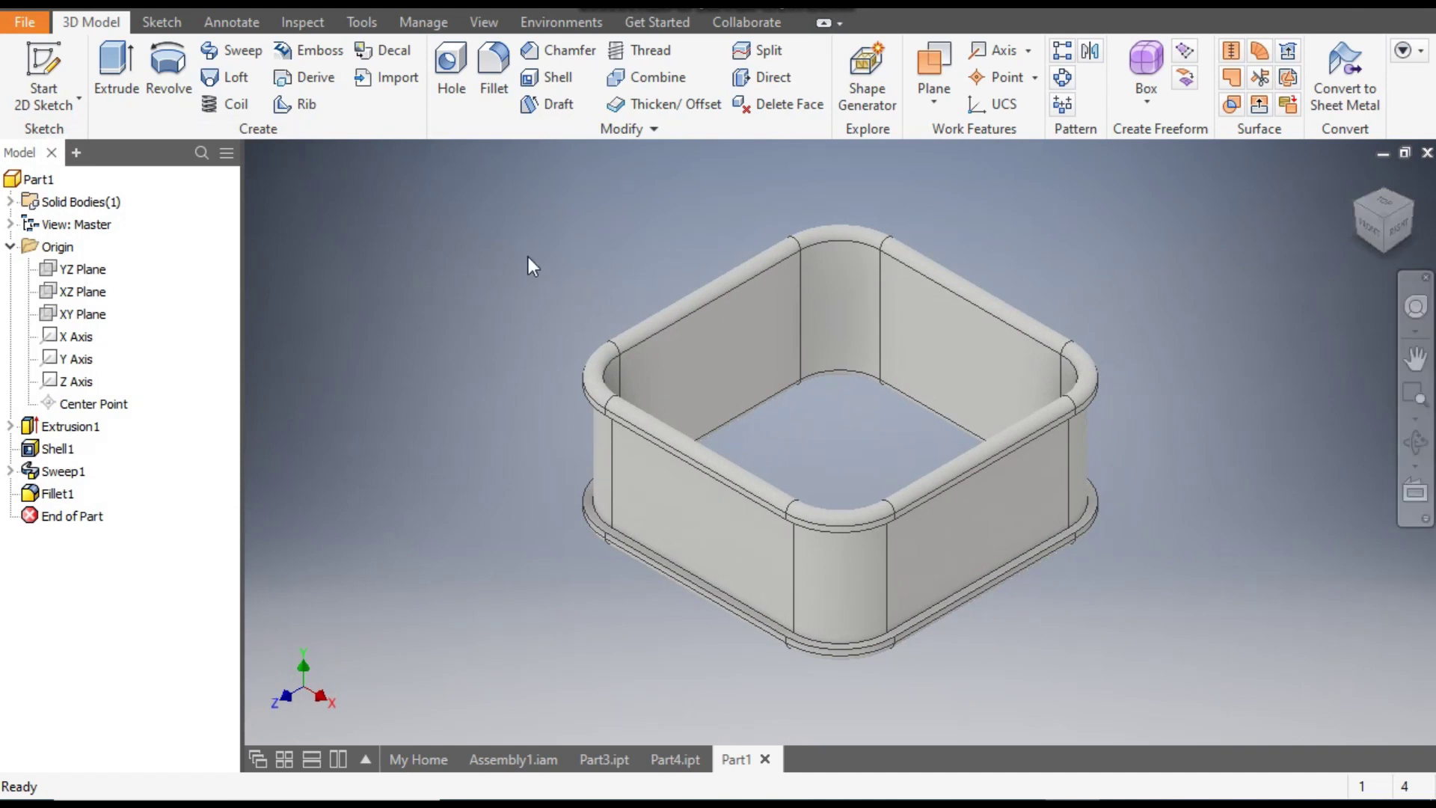
pyautogui.click(583, 8)
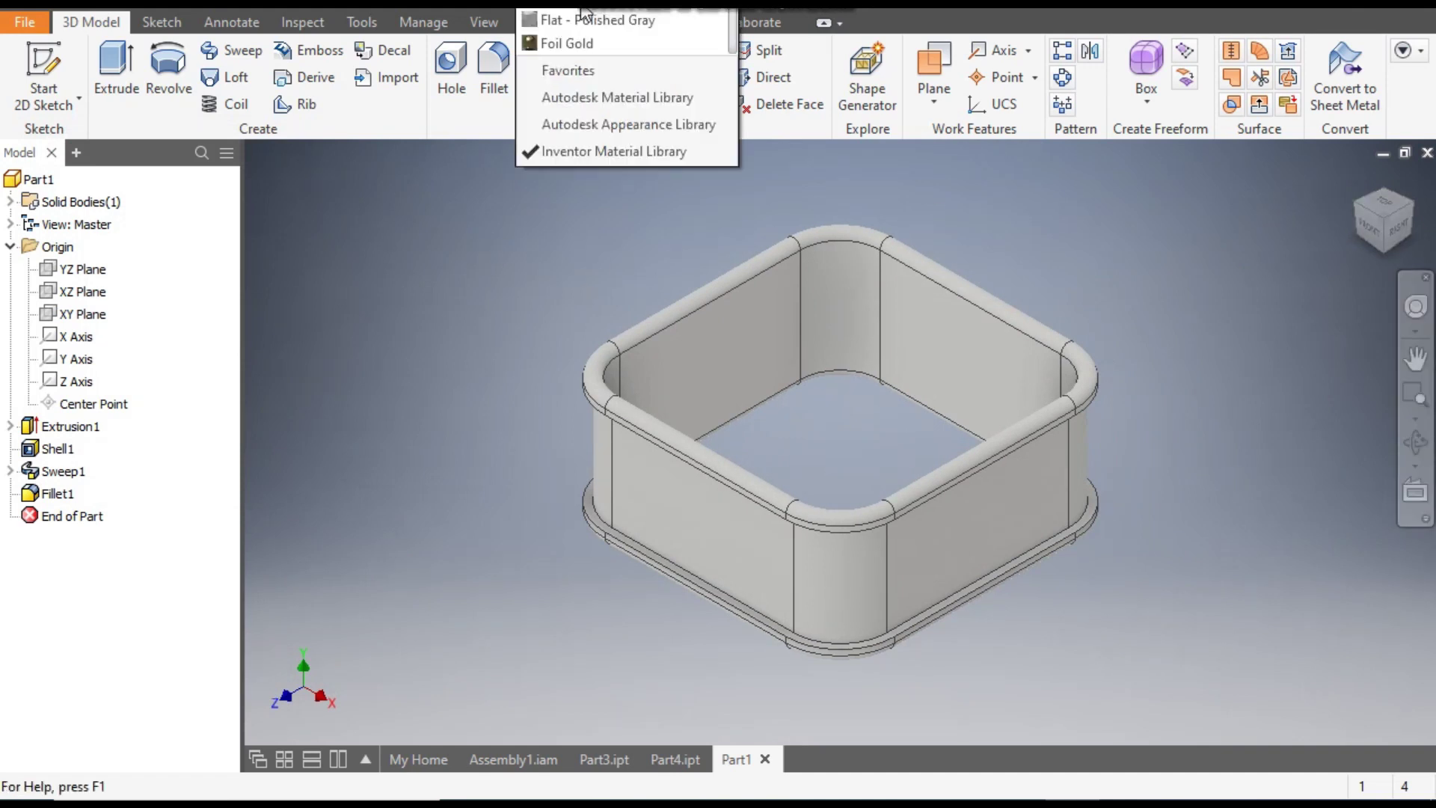
pyautogui.moveTo(733, 155); pyautogui.dragTo(738, 109)
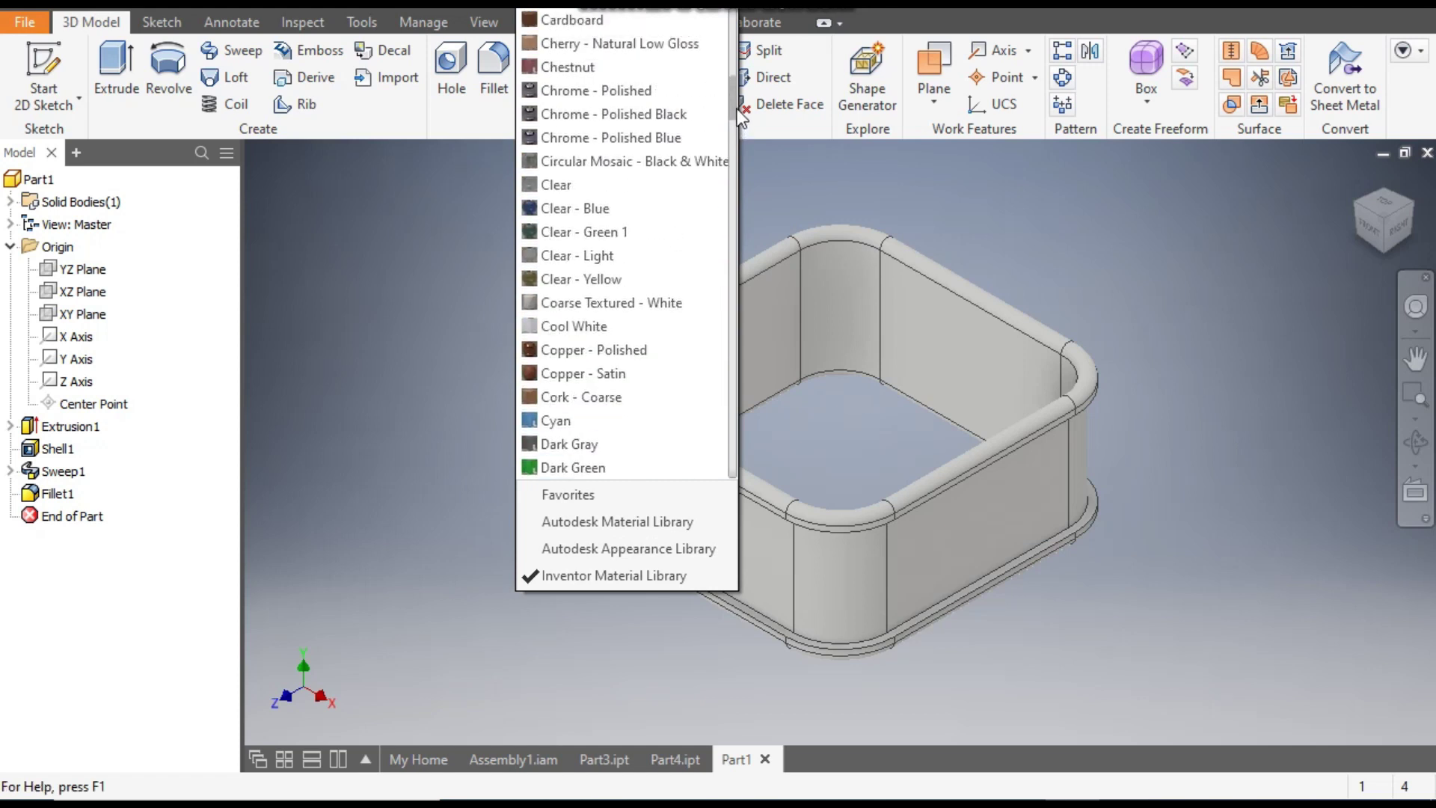
pyautogui.click(676, 114)
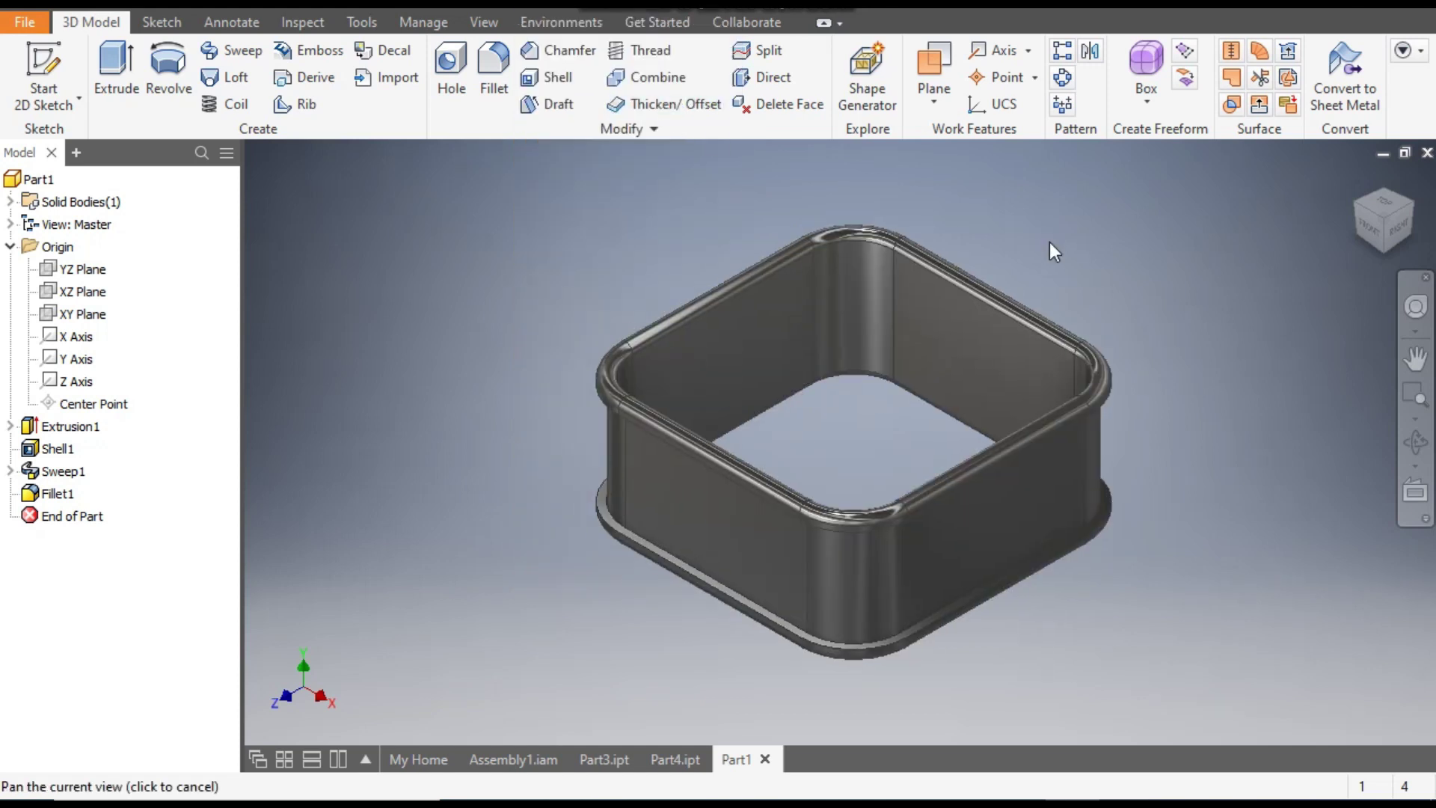
# Create a folder named ASSY inside PATTERN BOX and save the ring in it as Part1.
pyautogui.click(123, 11)
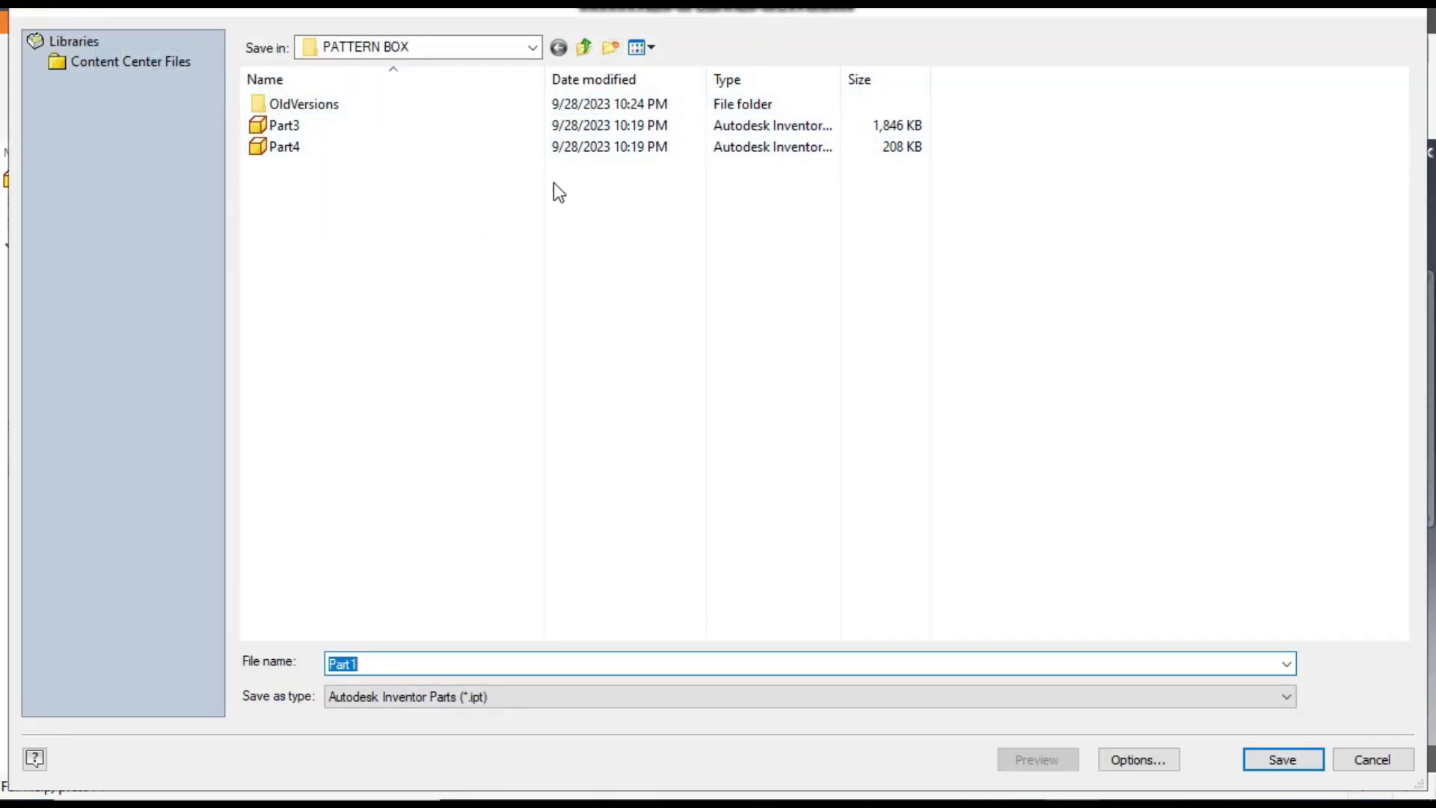
pyautogui.click(612, 50)
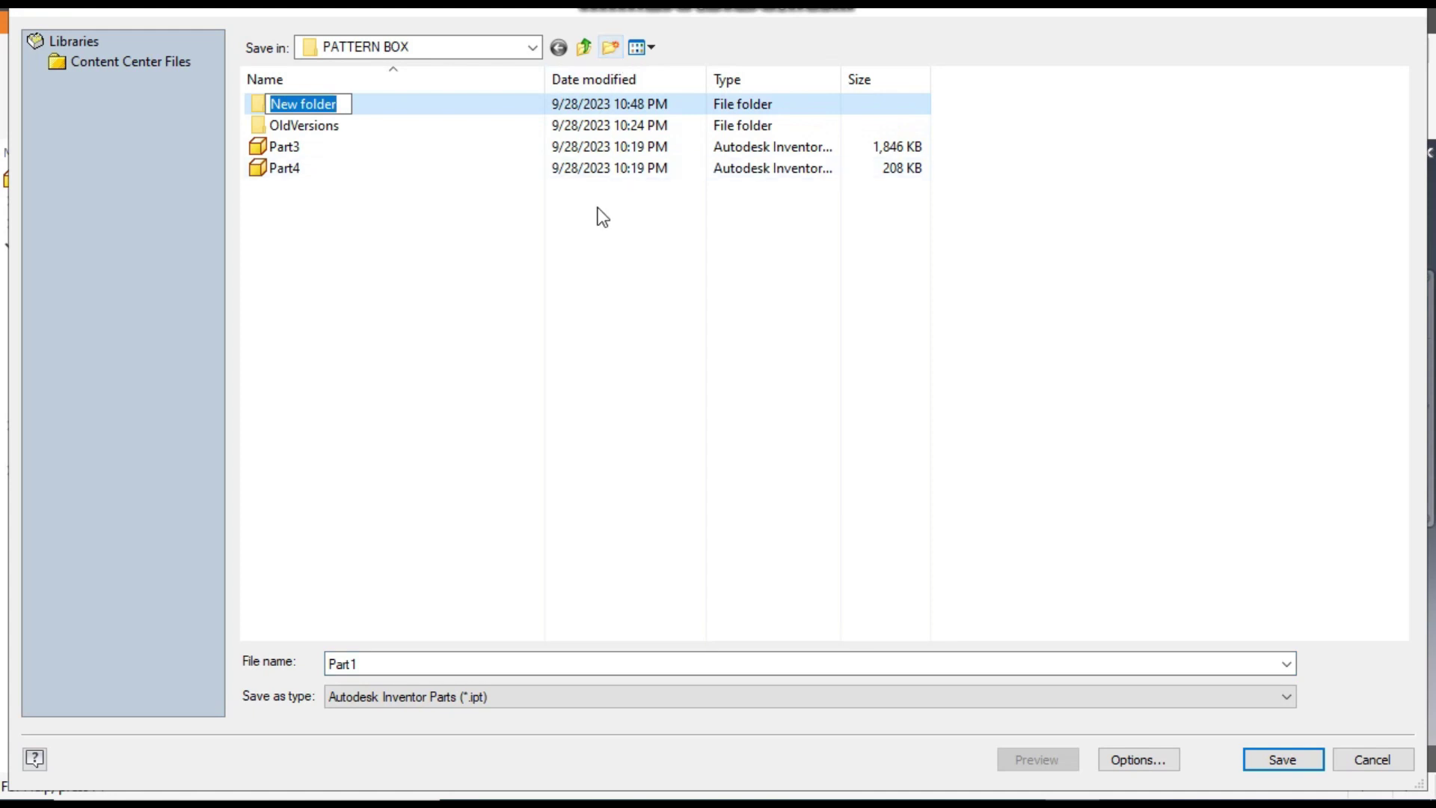
pyautogui.write('ASSY')
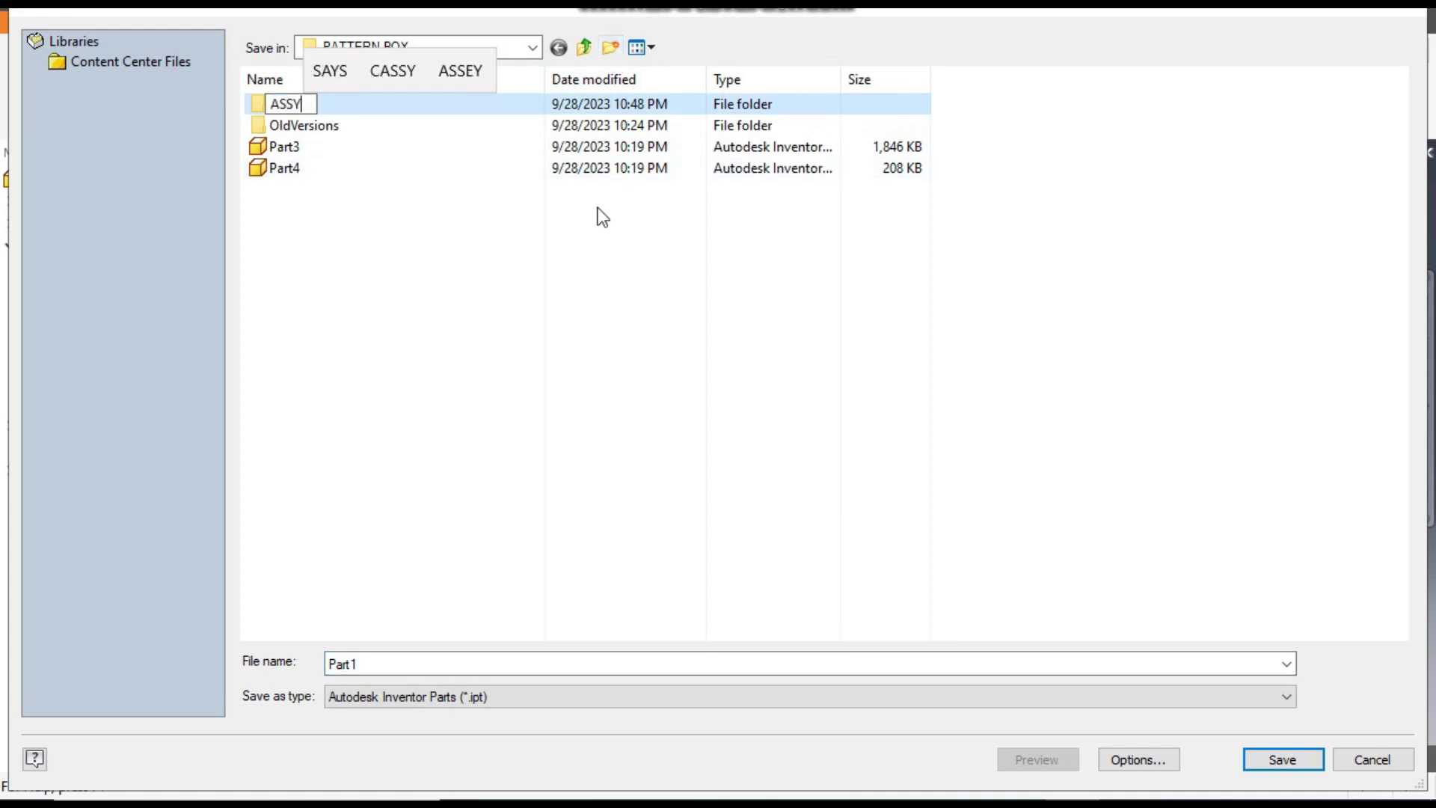
pyautogui.press('Return')
pyautogui.press('Return')
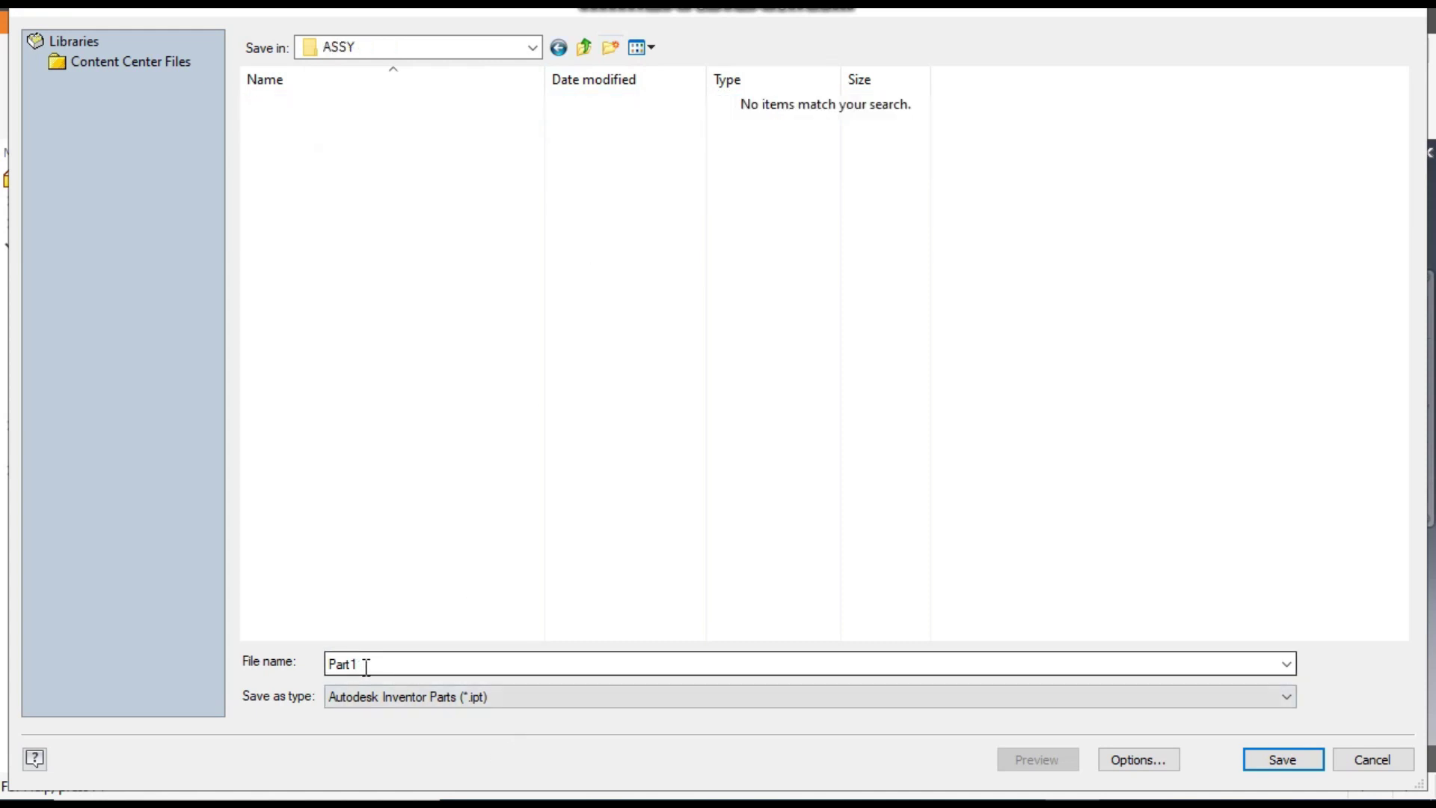
pyautogui.click(1271, 756)
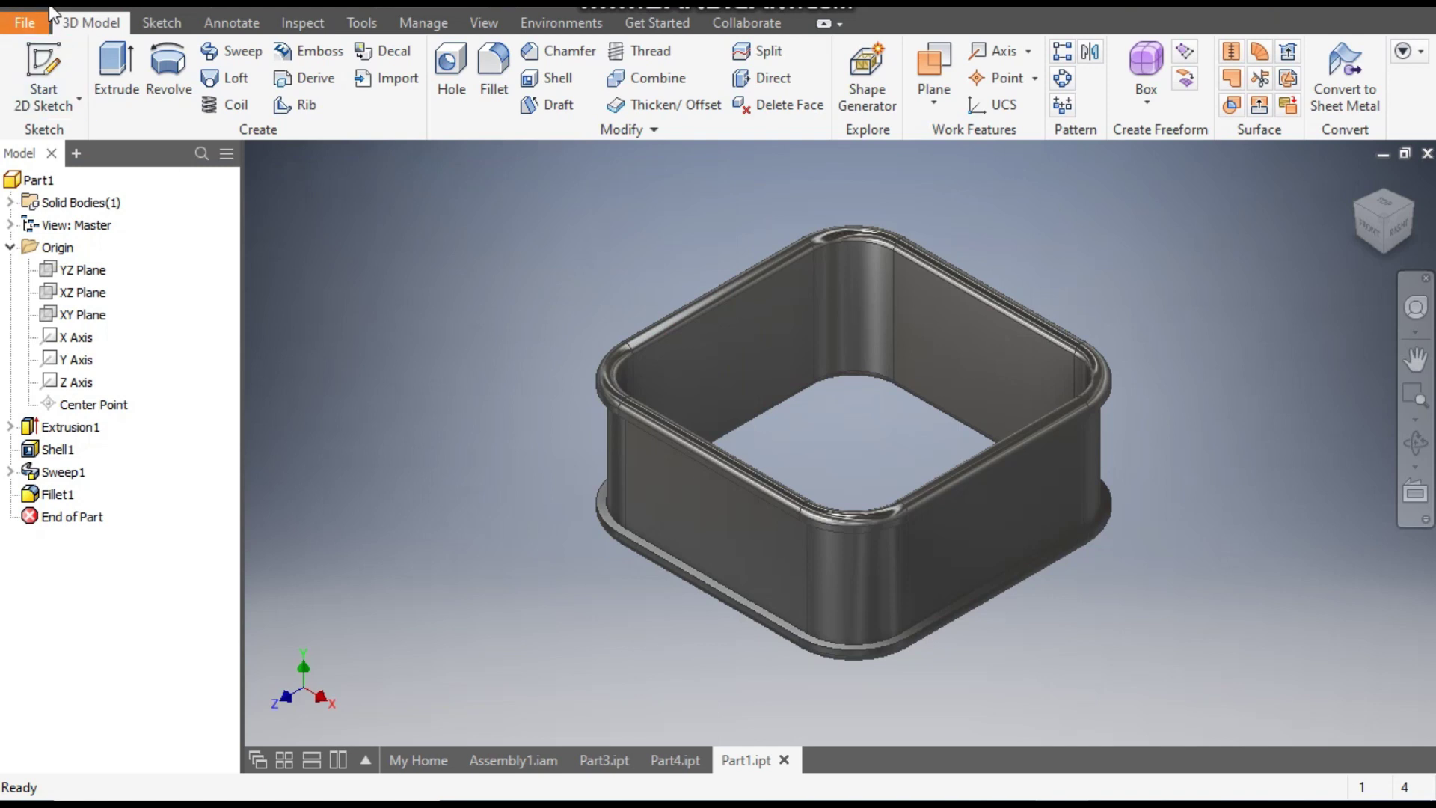
# Create a new part from the metric Sheet Metal (mm) template and start a 2D sketch on the horizontal XZ plane.
pyautogui.hotkey('ctrl', 'n')
pyautogui.click(832, 243)
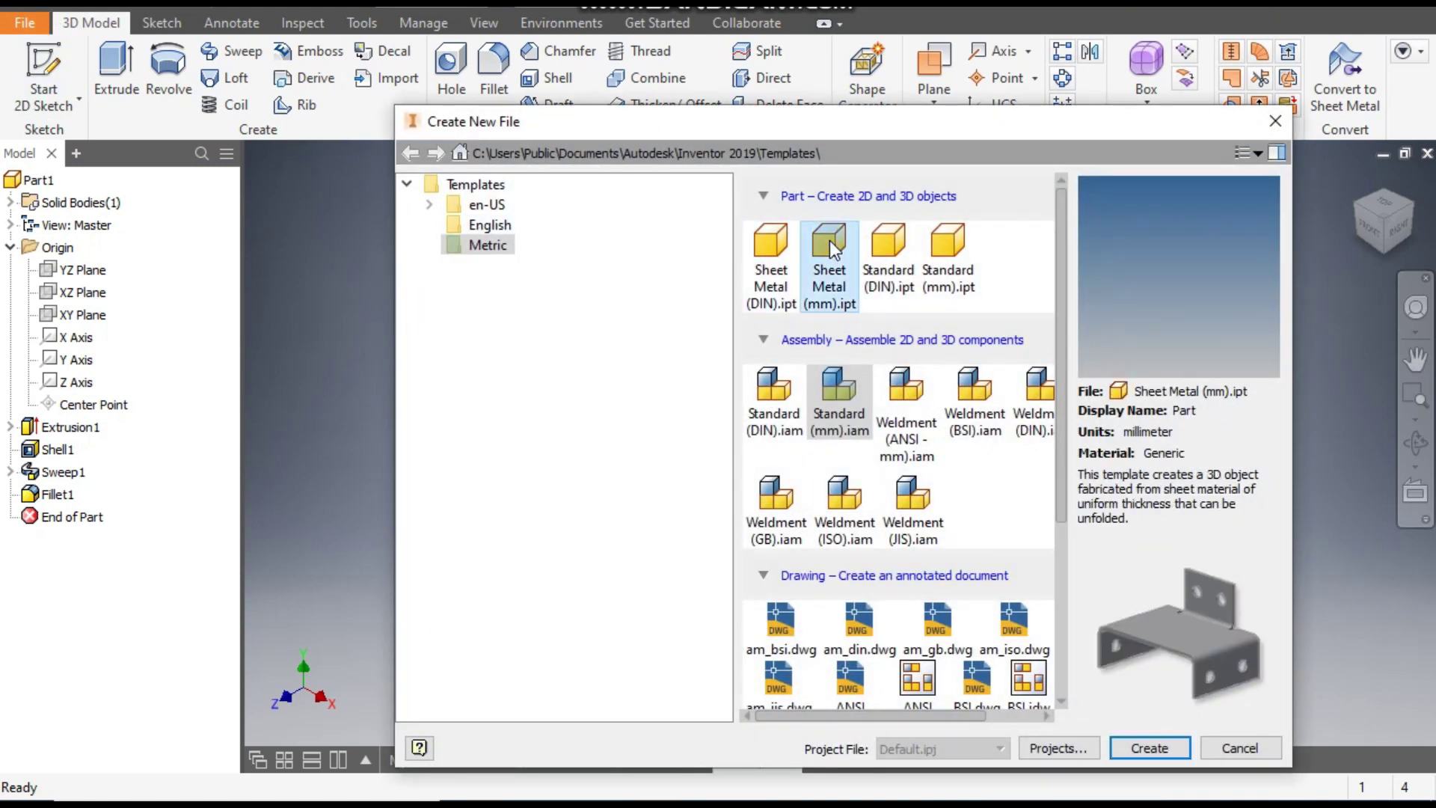
pyautogui.click(1155, 744)
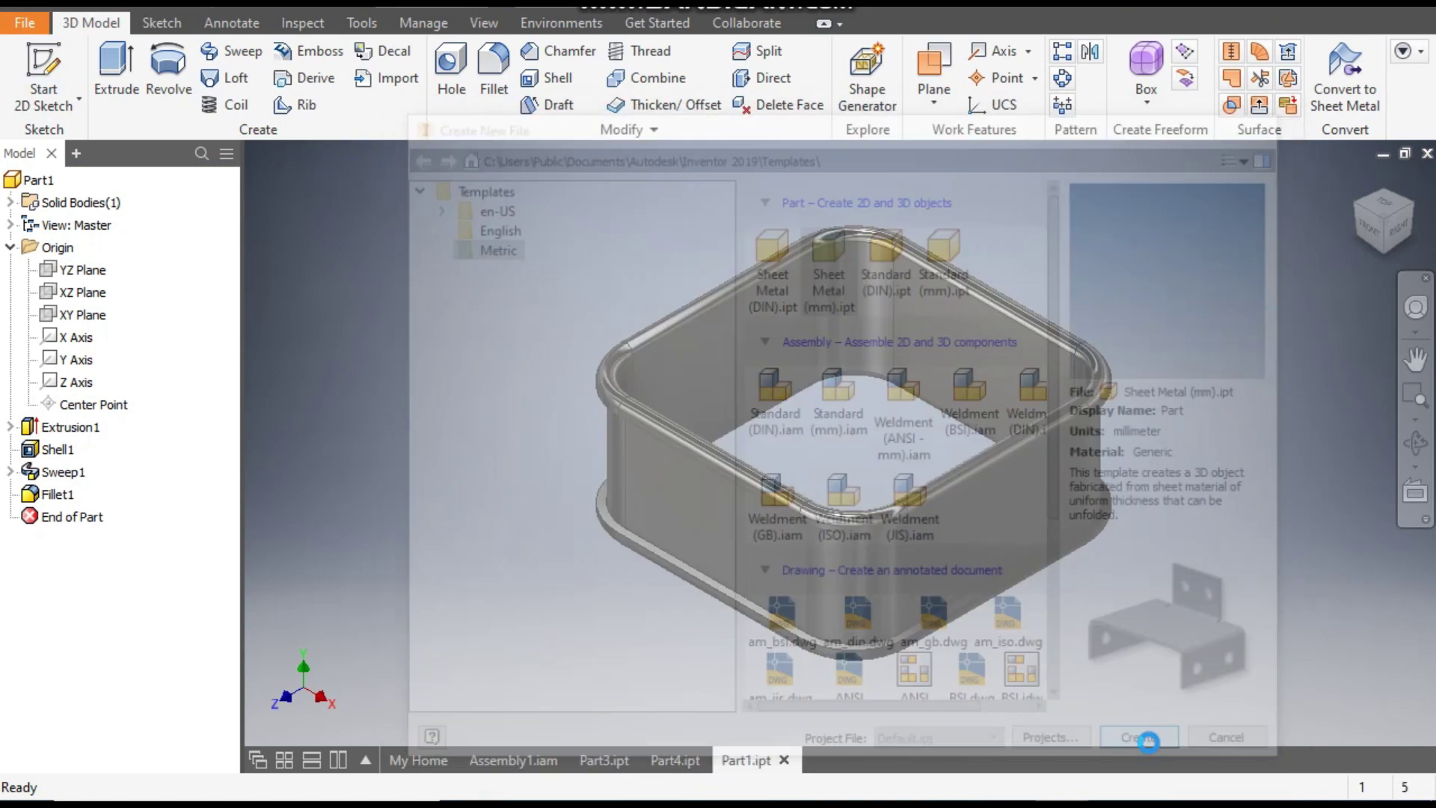
pyautogui.click(44, 67)
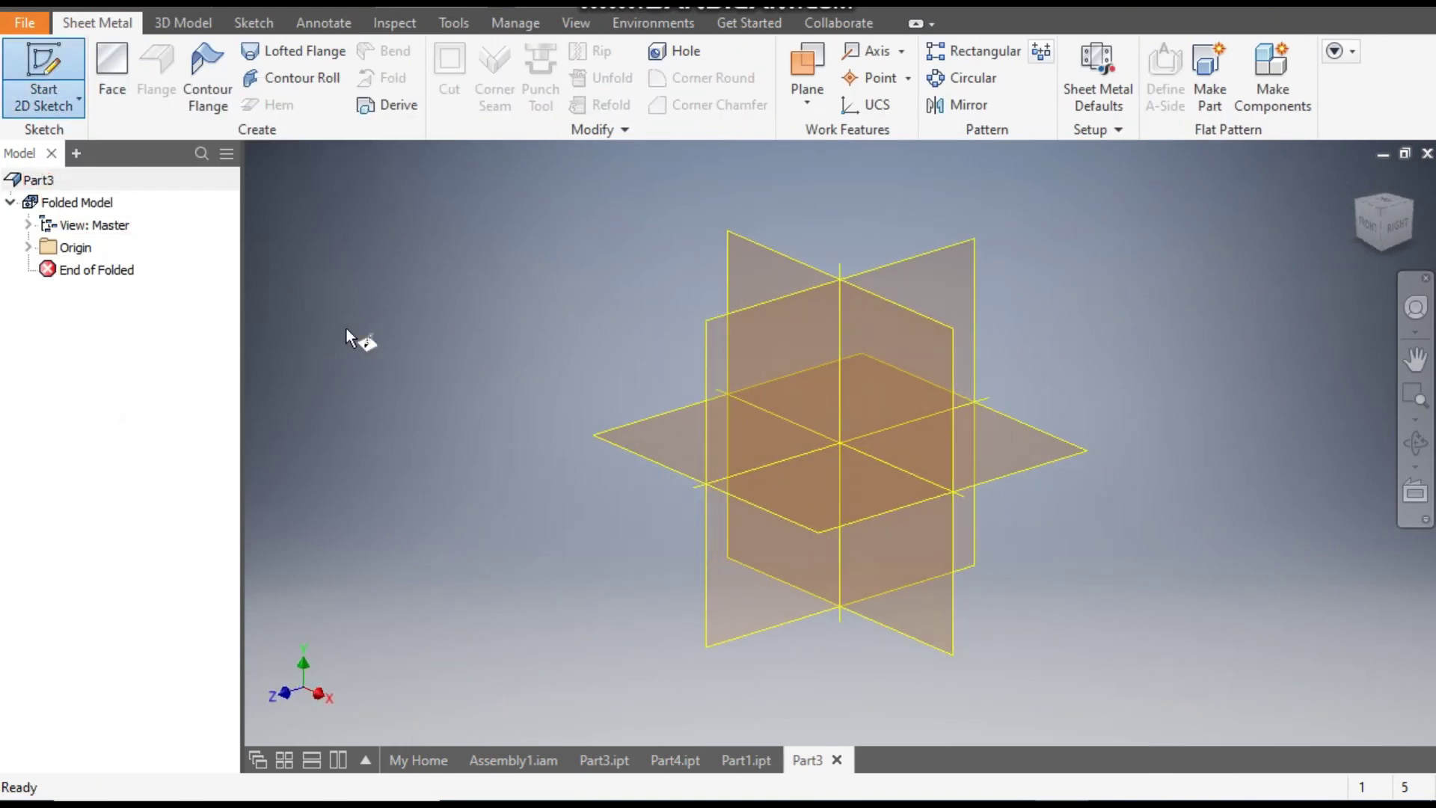
pyautogui.click(677, 436)
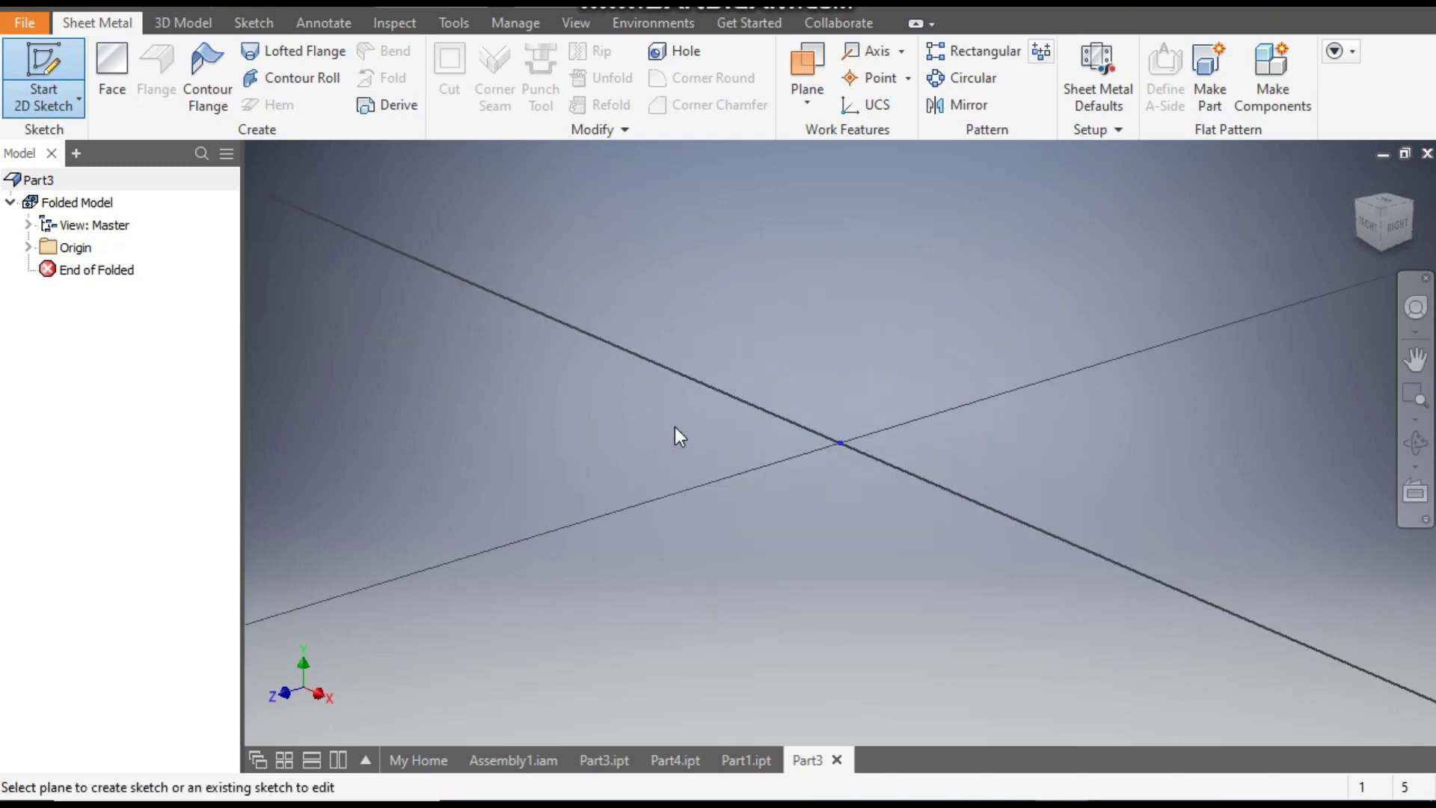
pyautogui.click(1412, 187)
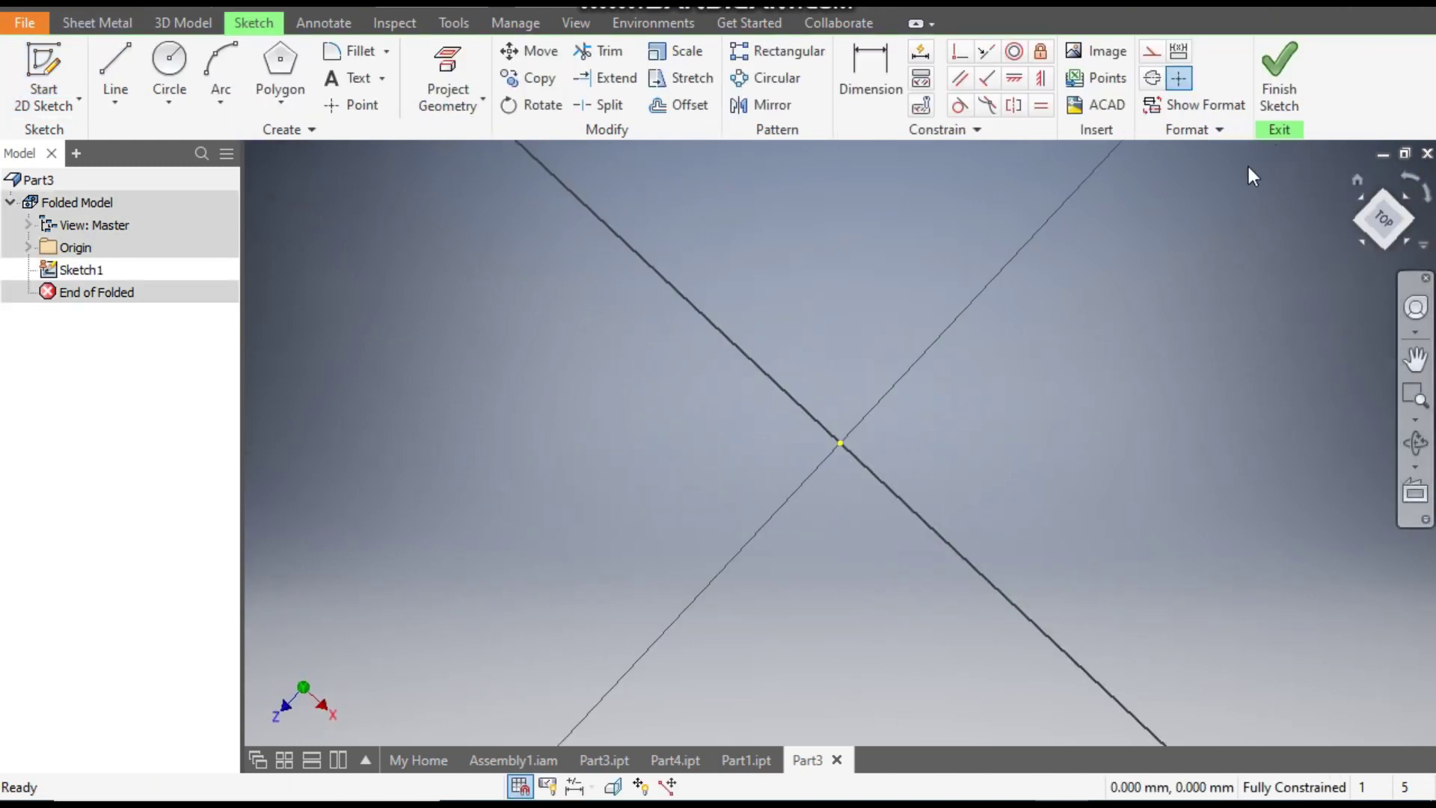
# Draw a 76 by 76 mm two-point center rectangle centred on the sketch origin.
pyautogui.click(281, 98)
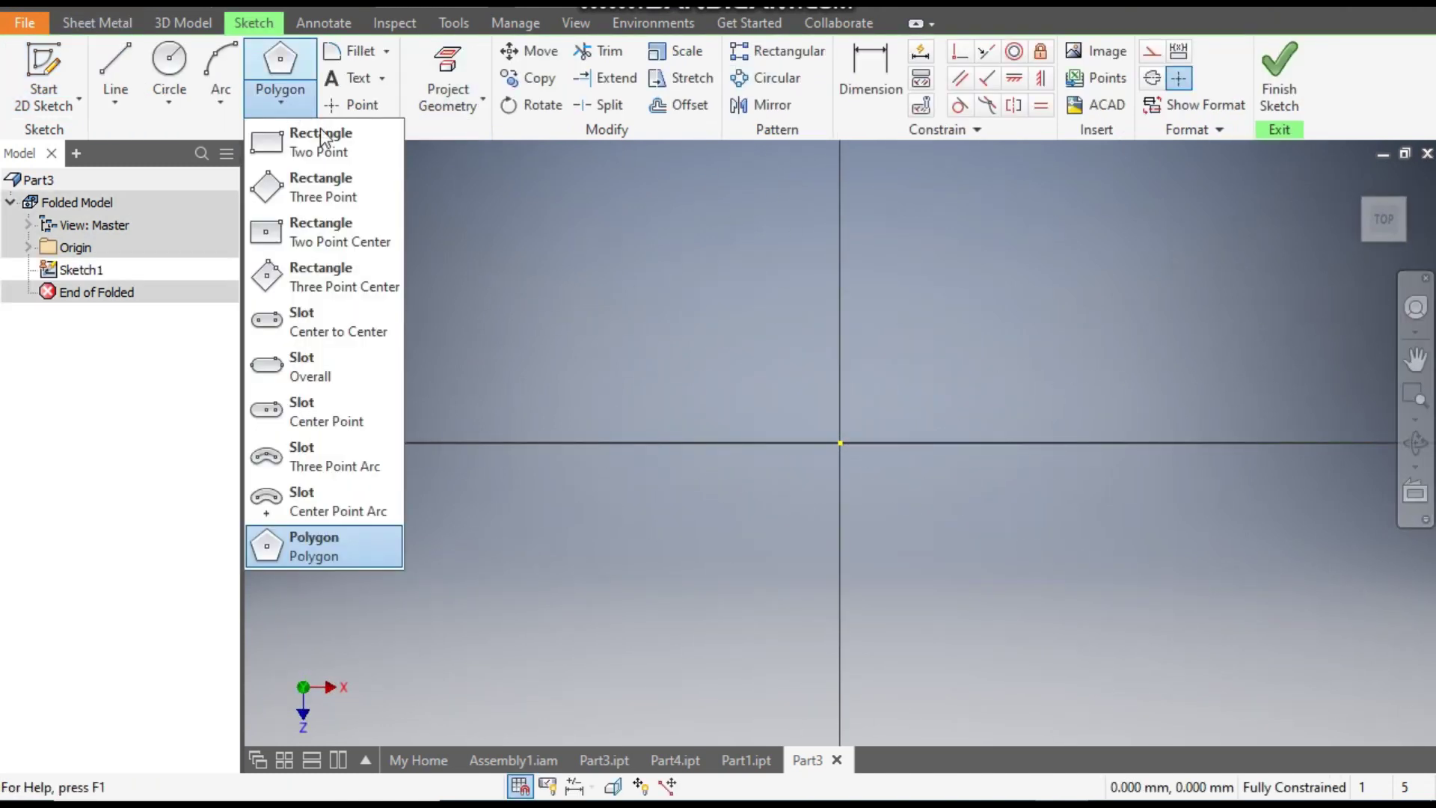
pyautogui.click(341, 241)
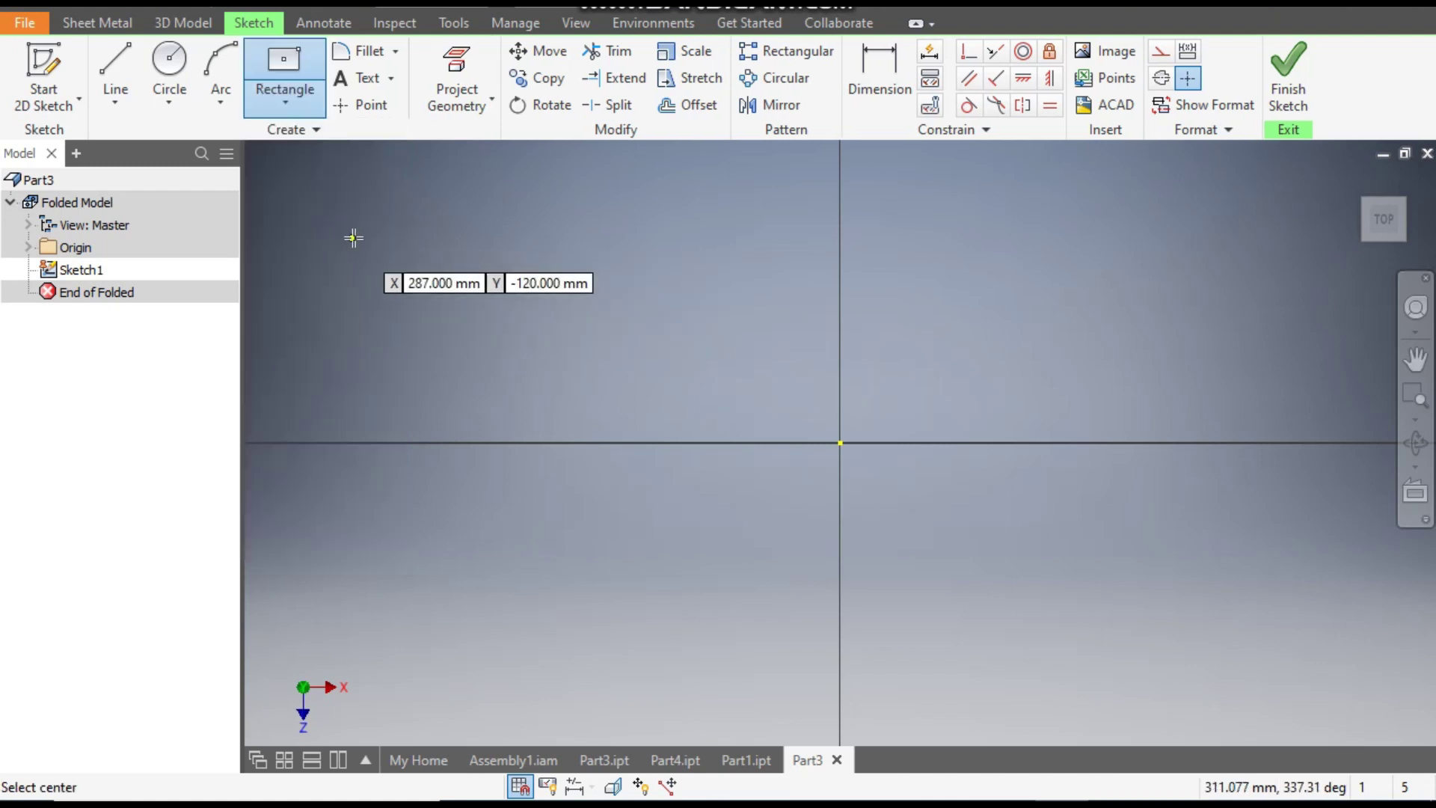
pyautogui.click(838, 442)
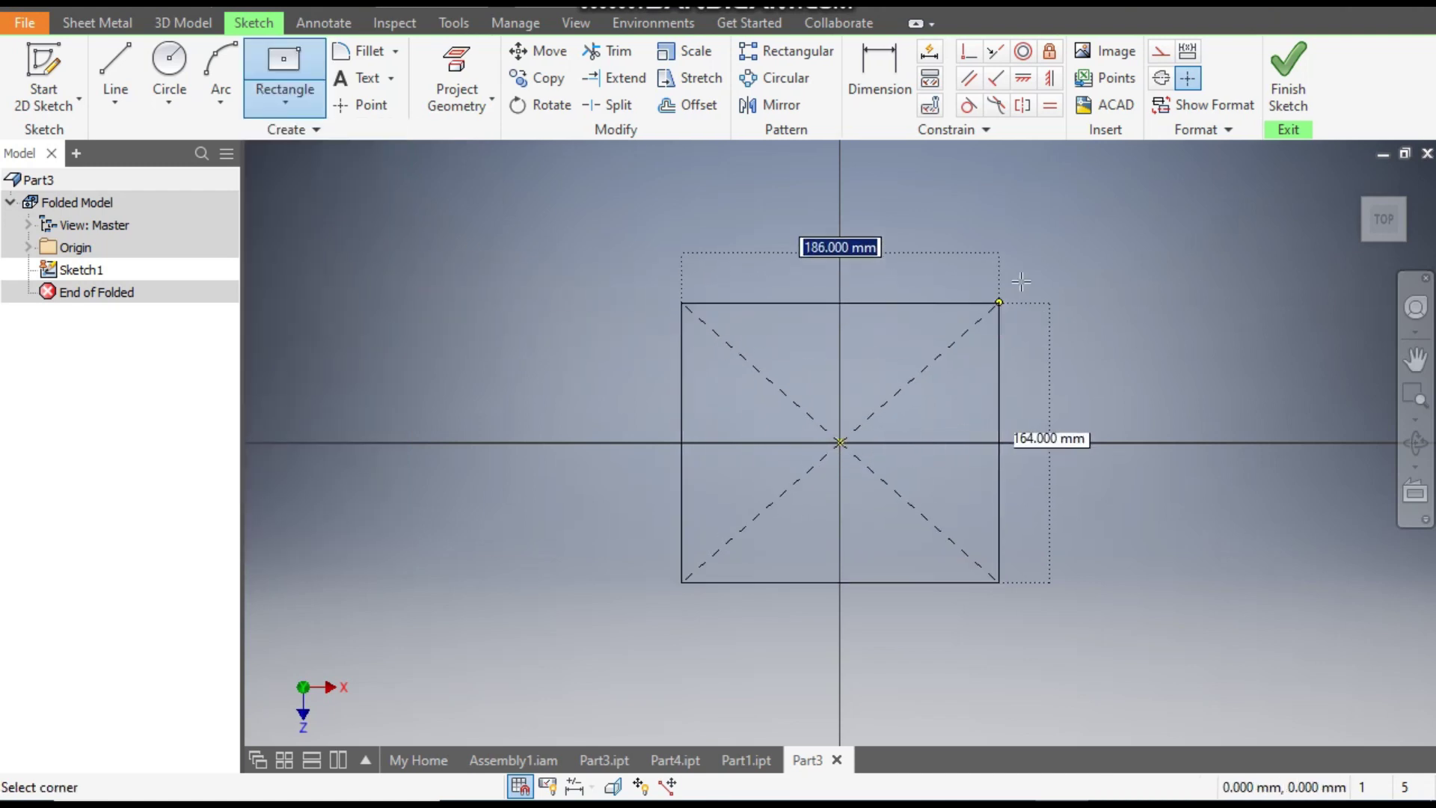
pyautogui.write('7')
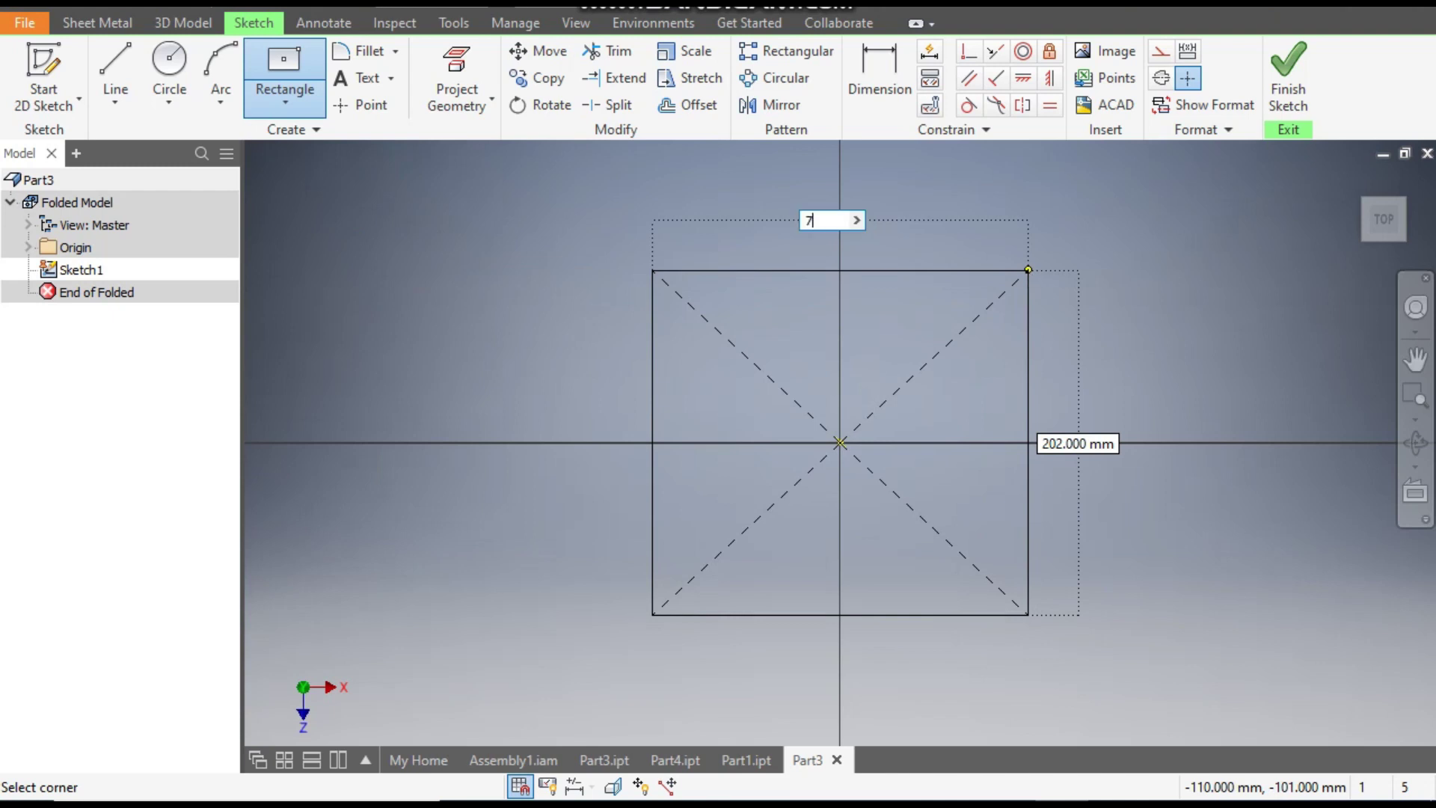
pyautogui.write('6')
pyautogui.press('Tab')
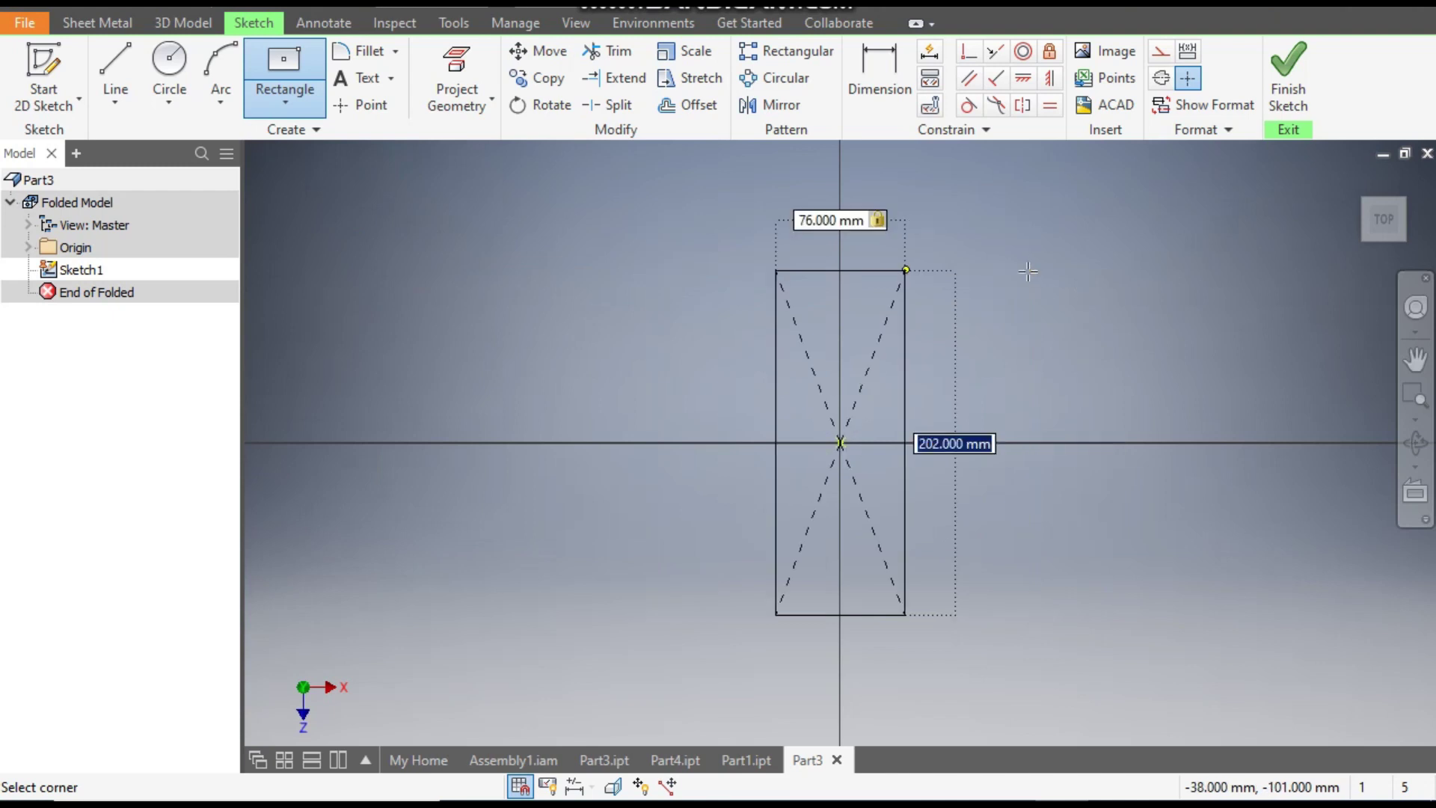
pyautogui.write('7')
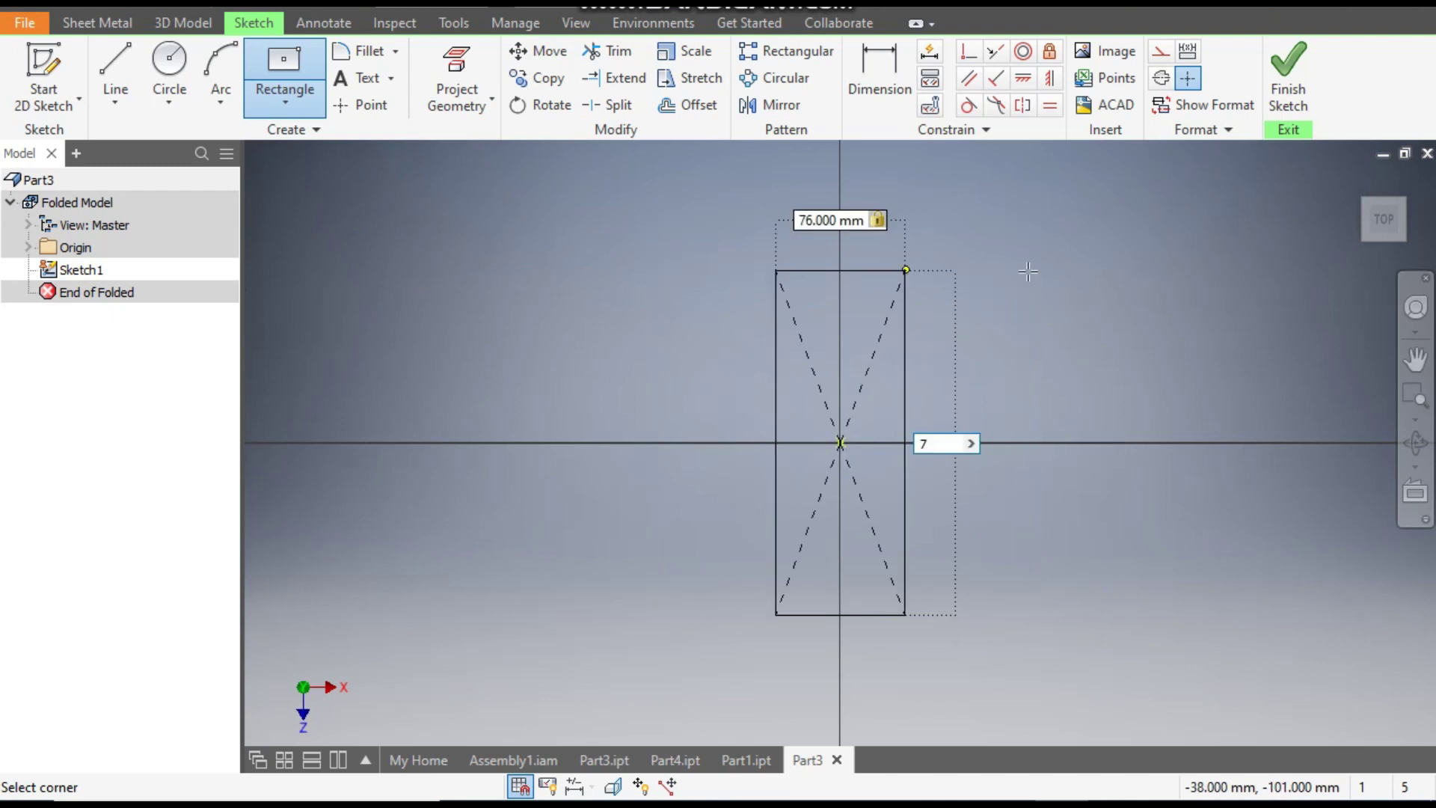
pyautogui.write('6')
pyautogui.press('Tab')
pyautogui.press('Return')
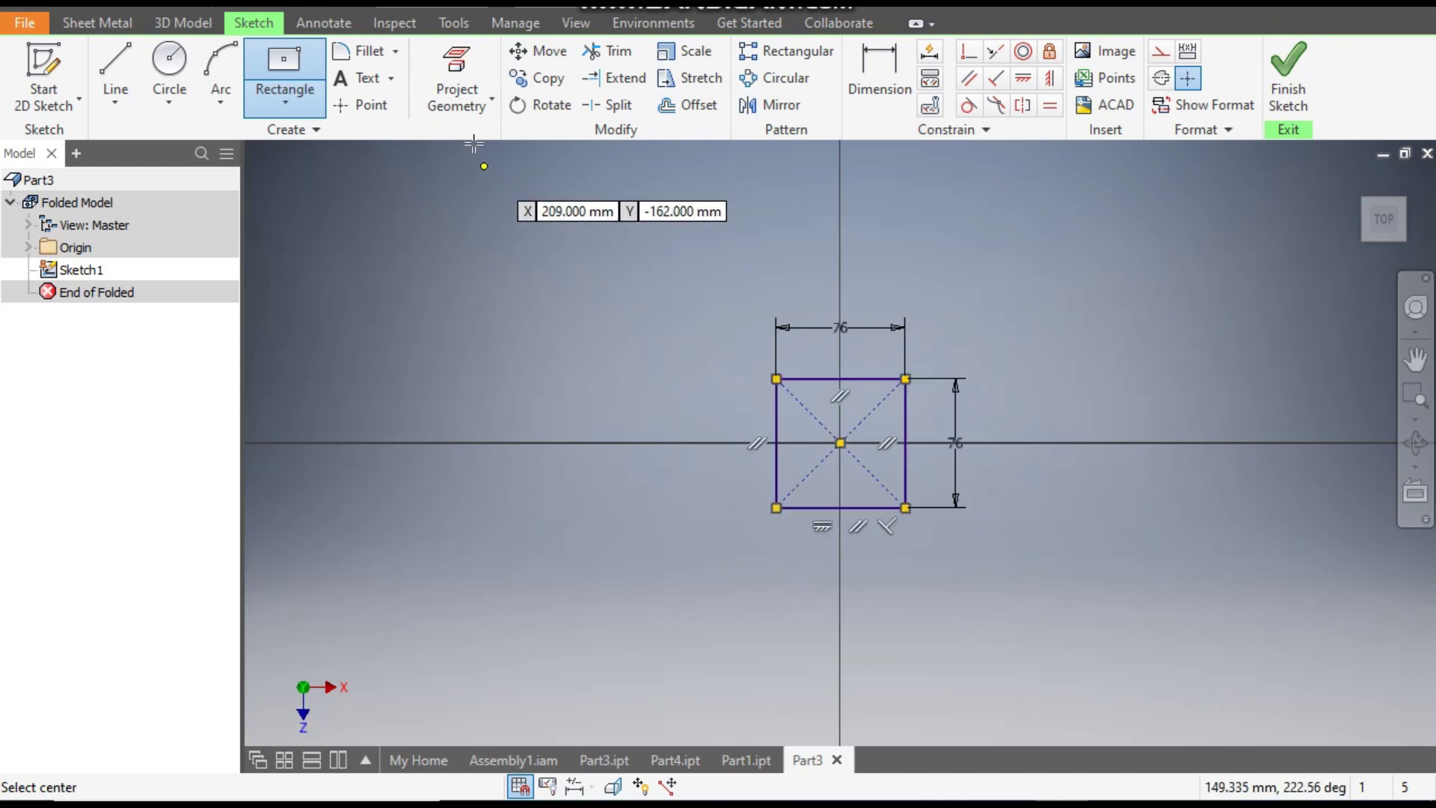
# Fillet all four corners of the square with a 13 mm radius.
pyautogui.click(364, 59)
pyautogui.scroll(5, 815, 419)
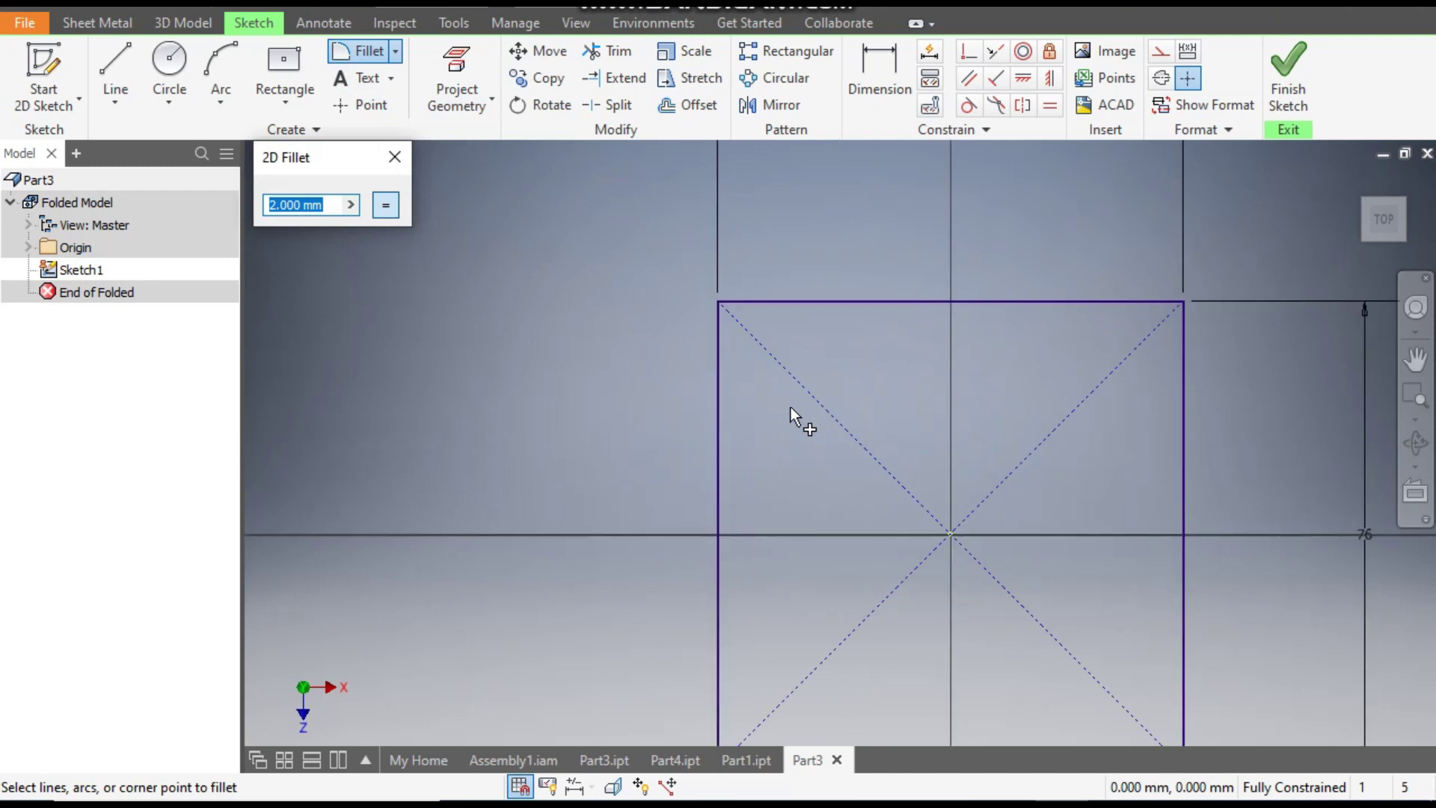
pyautogui.moveTo(329, 205); pyautogui.dragTo(255, 209)
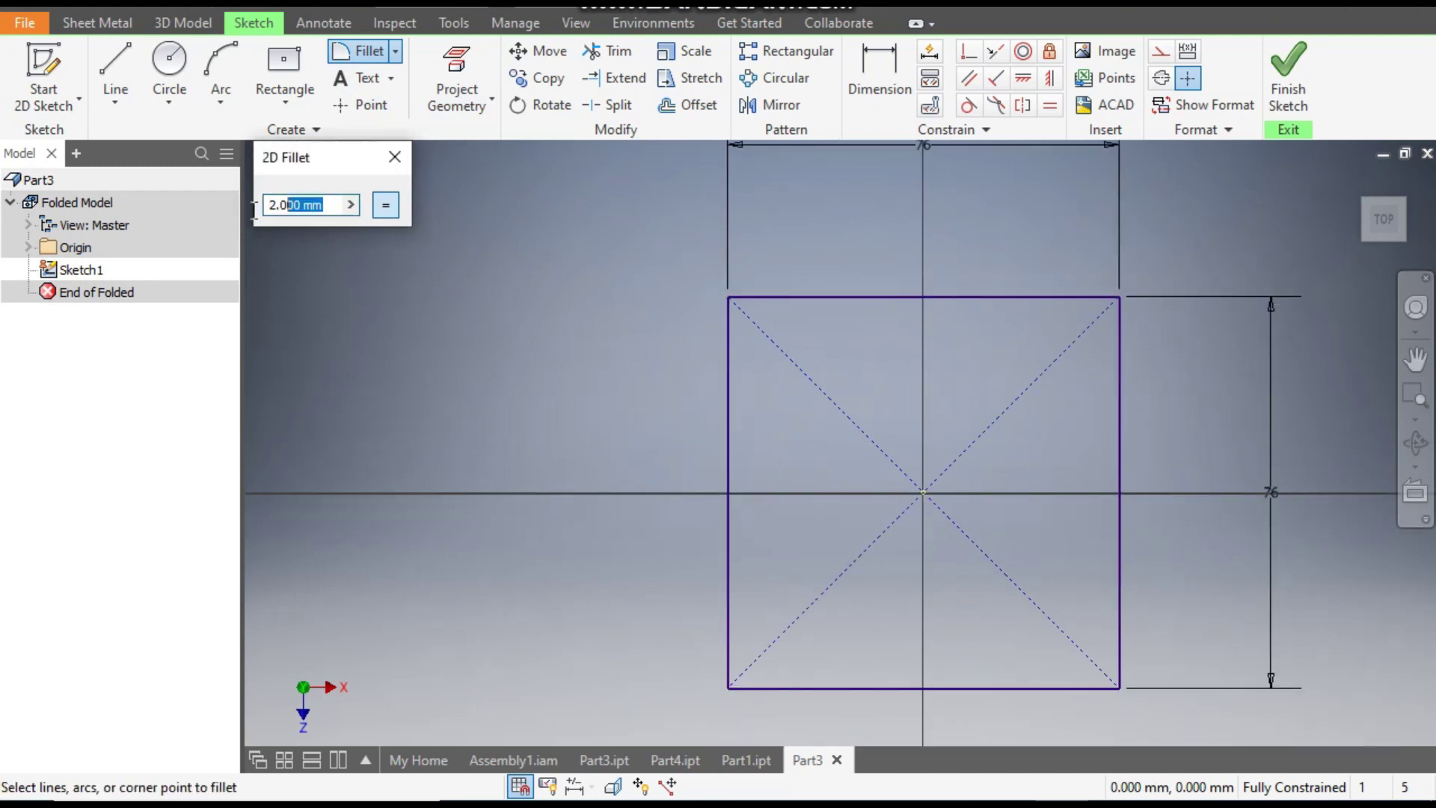
pyautogui.write('13')
pyautogui.click(782, 297)
pyautogui.click(730, 338)
pyautogui.click(1010, 297)
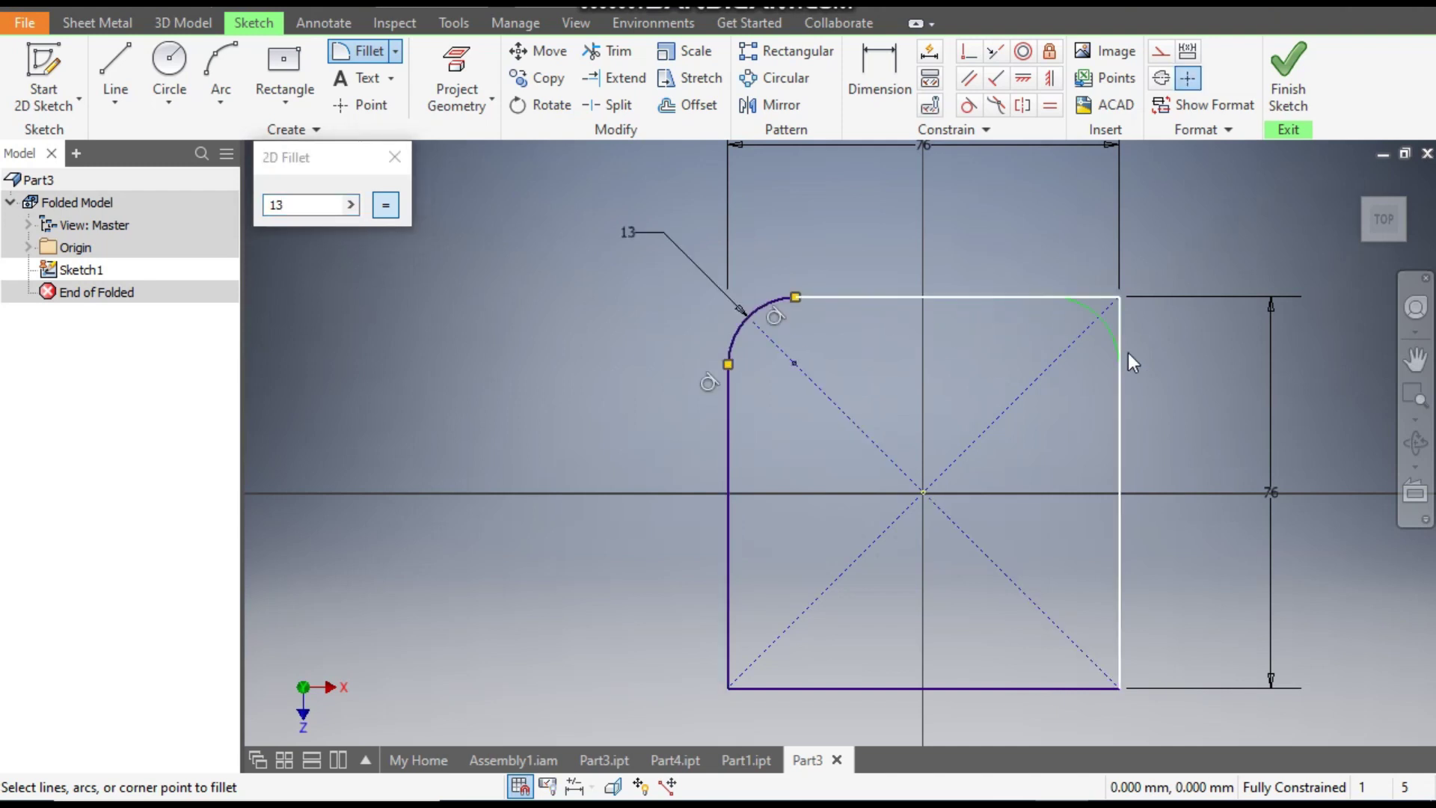
pyautogui.click(1120, 357)
pyautogui.click(1071, 688)
pyautogui.click(1121, 630)
pyautogui.click(763, 688)
pyautogui.click(730, 648)
pyautogui.click(395, 157)
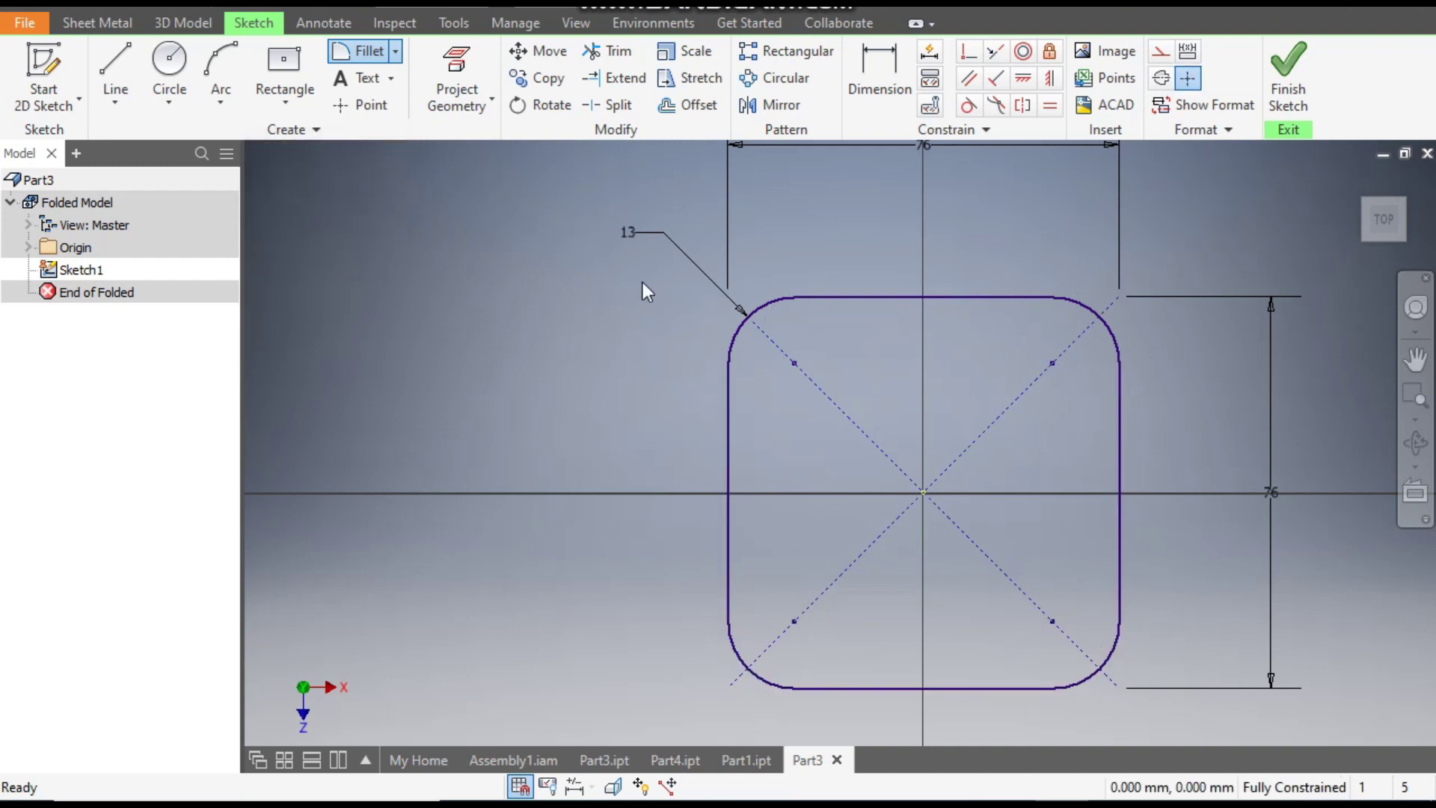
# Draw a vertical line from the midpoint of the square's top edge down to the origin.
pyautogui.scroll(2, 641, 418)
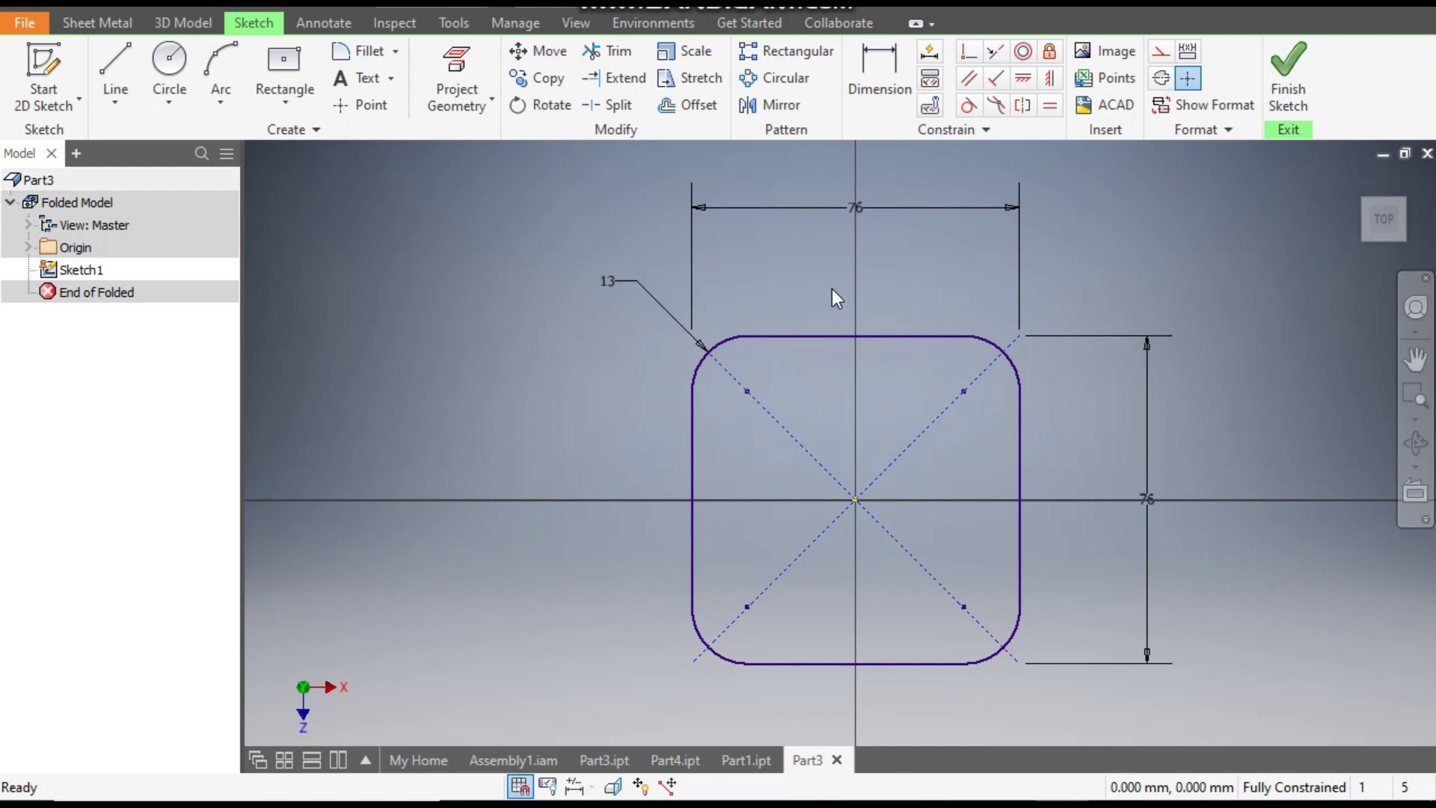
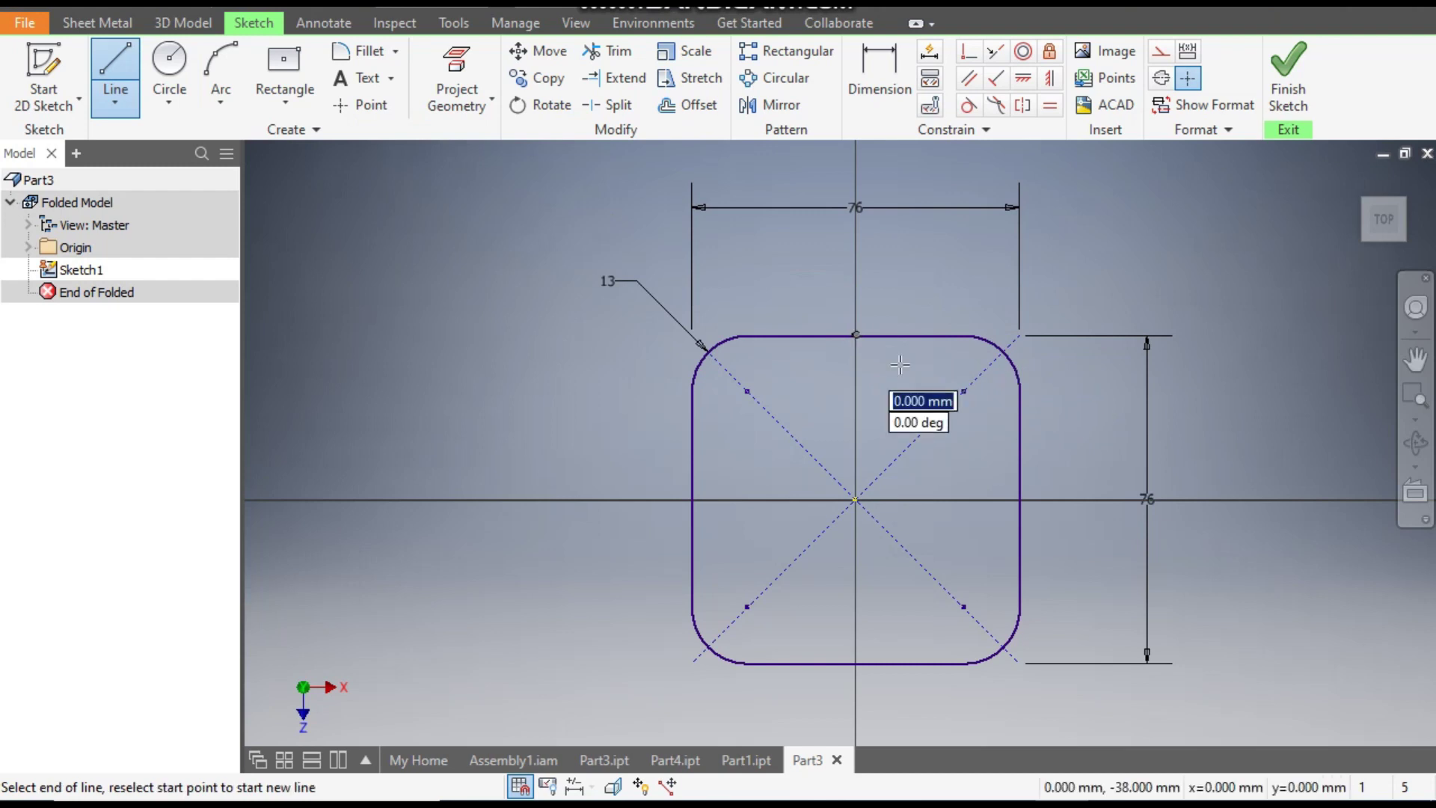
pyautogui.doubleClick(857, 500)
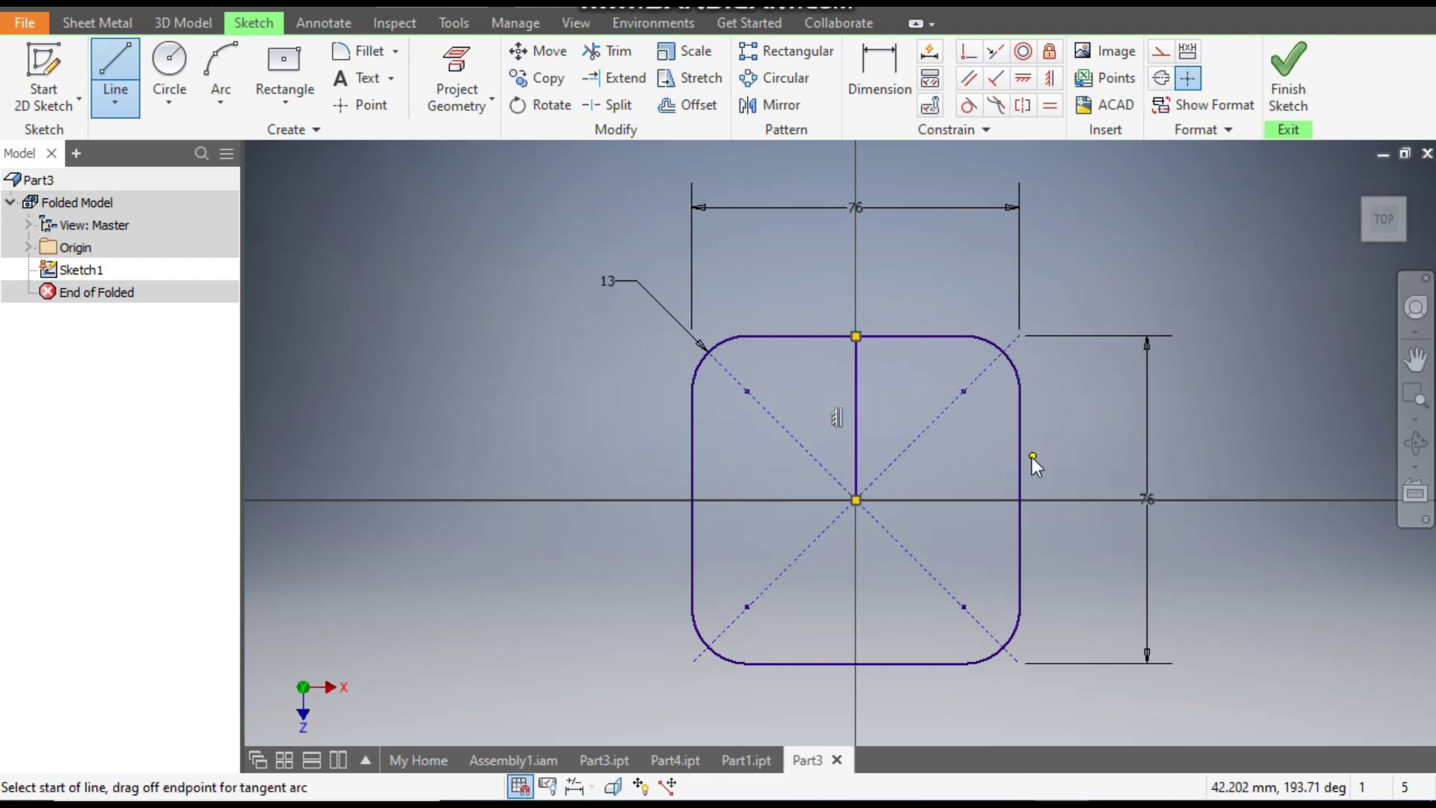
pyautogui.press('Escape')
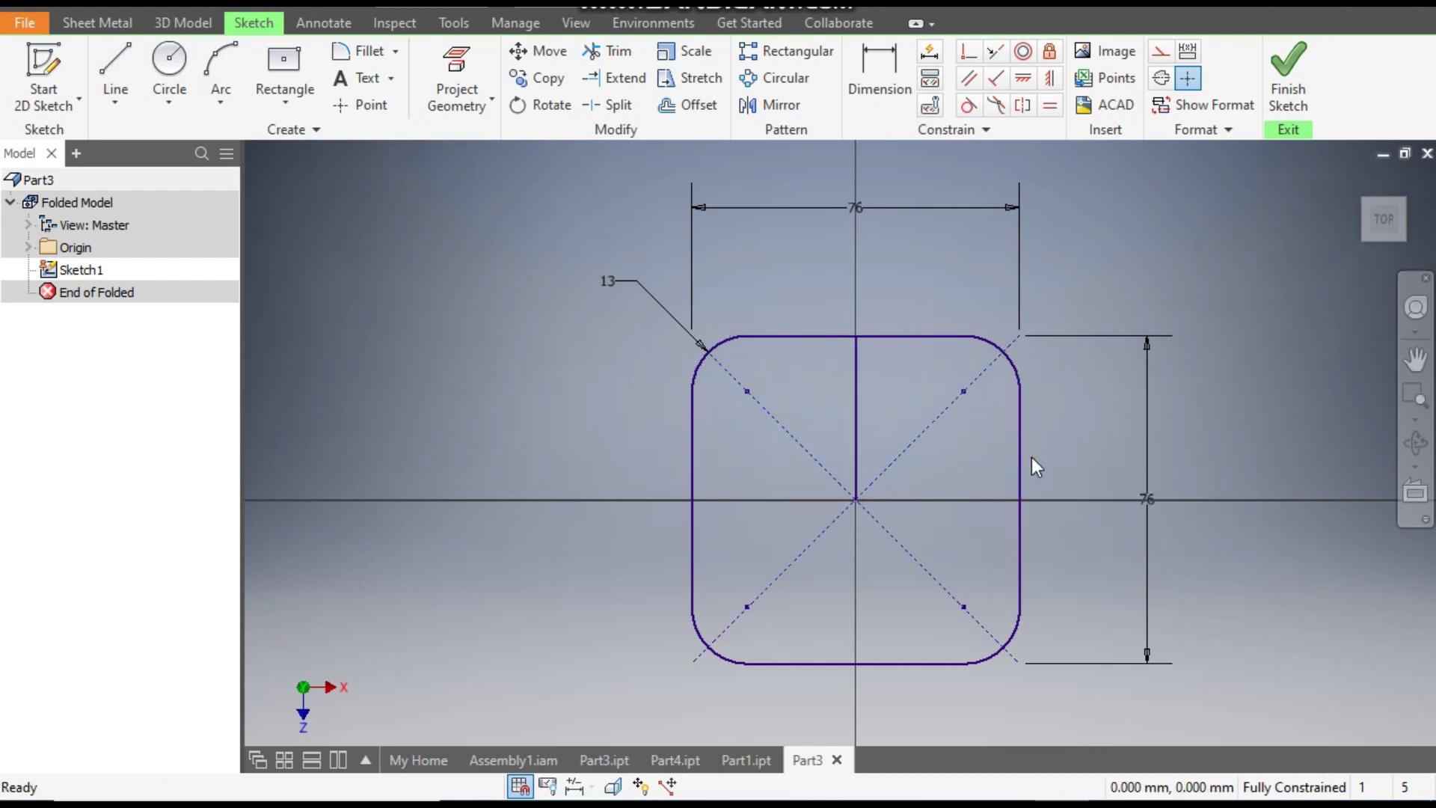
# Offset the vertical centre line by 1 mm to each side.
pyautogui.click(692, 106)
pyautogui.scroll(3, 874, 428)
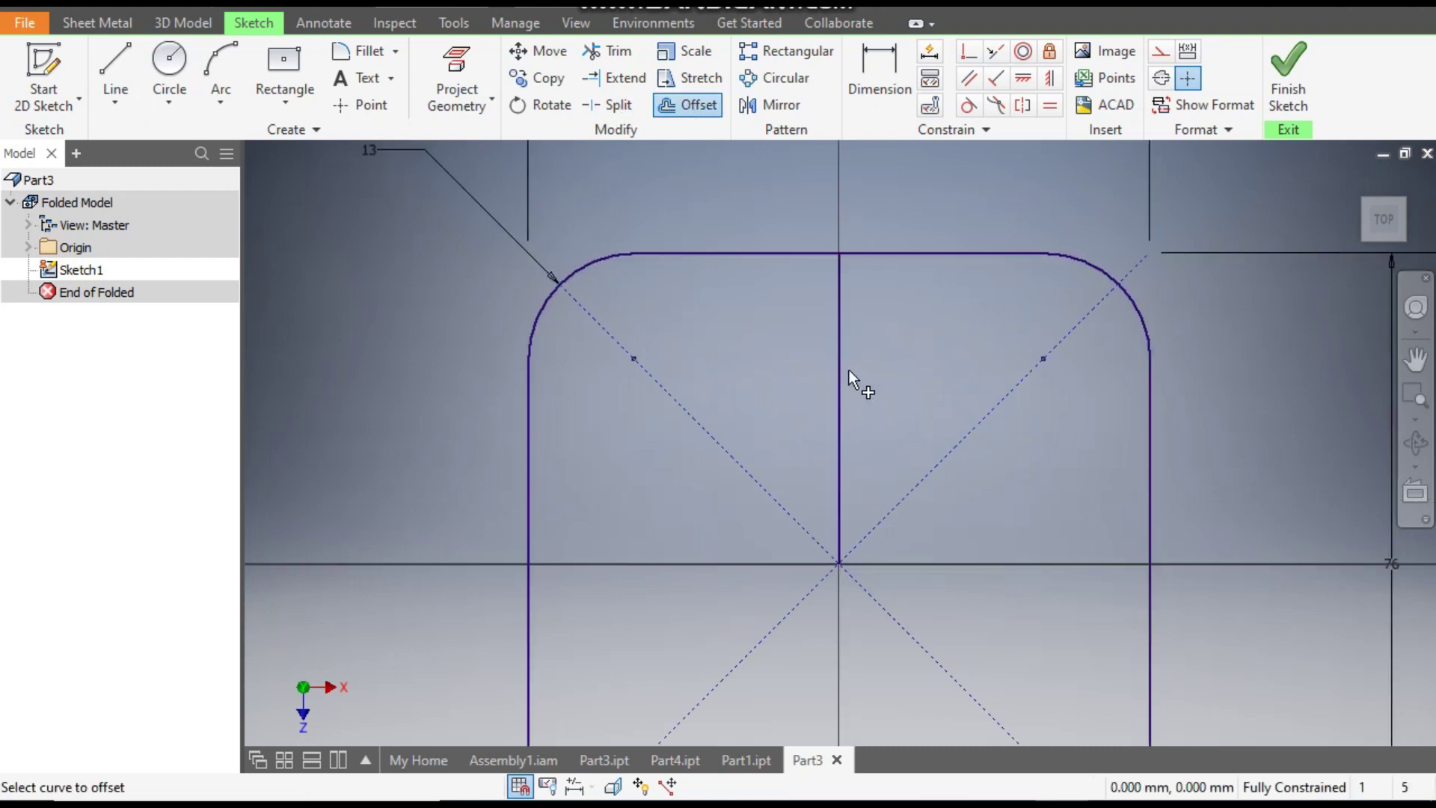
pyautogui.click(747, 360)
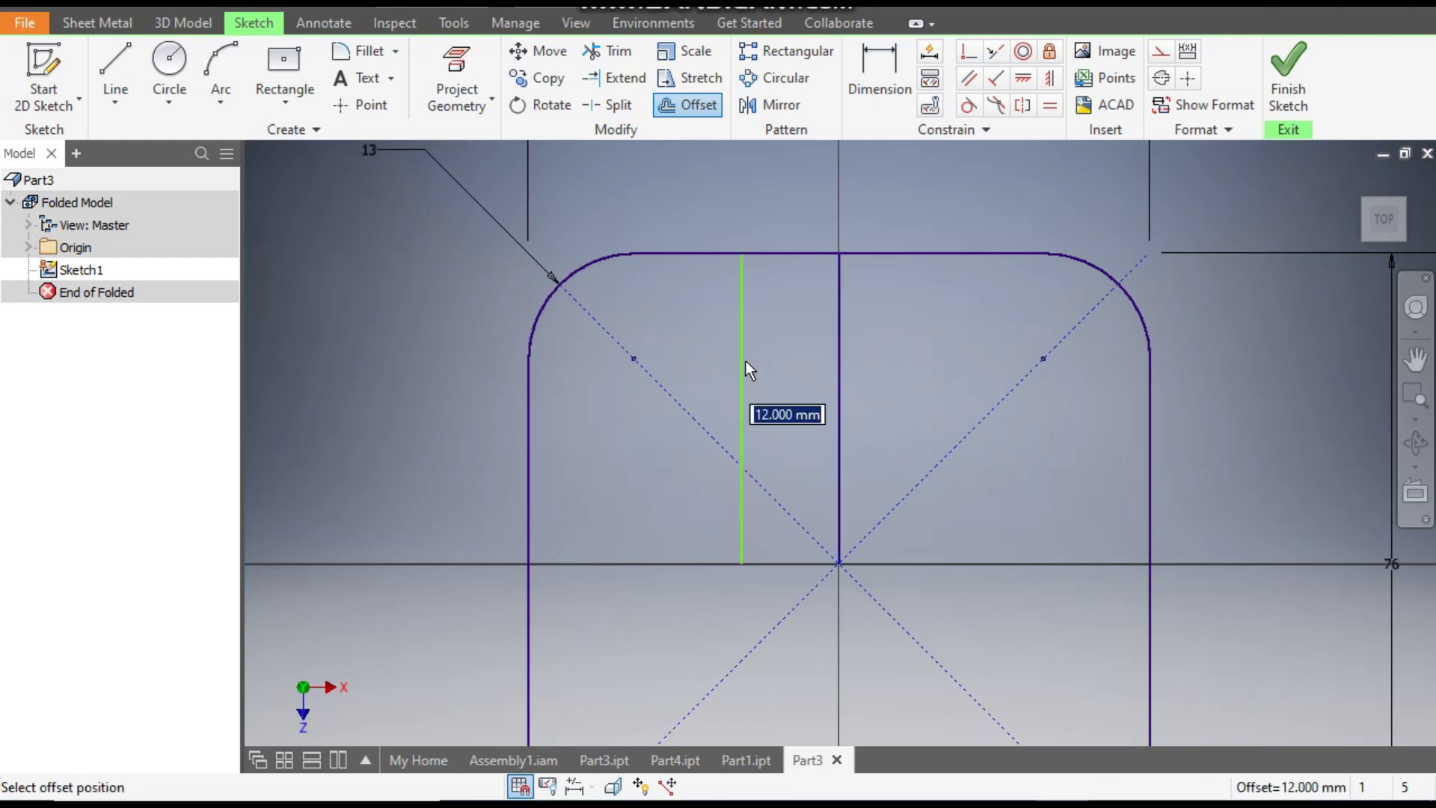
pyautogui.write('1')
pyautogui.press('Return')
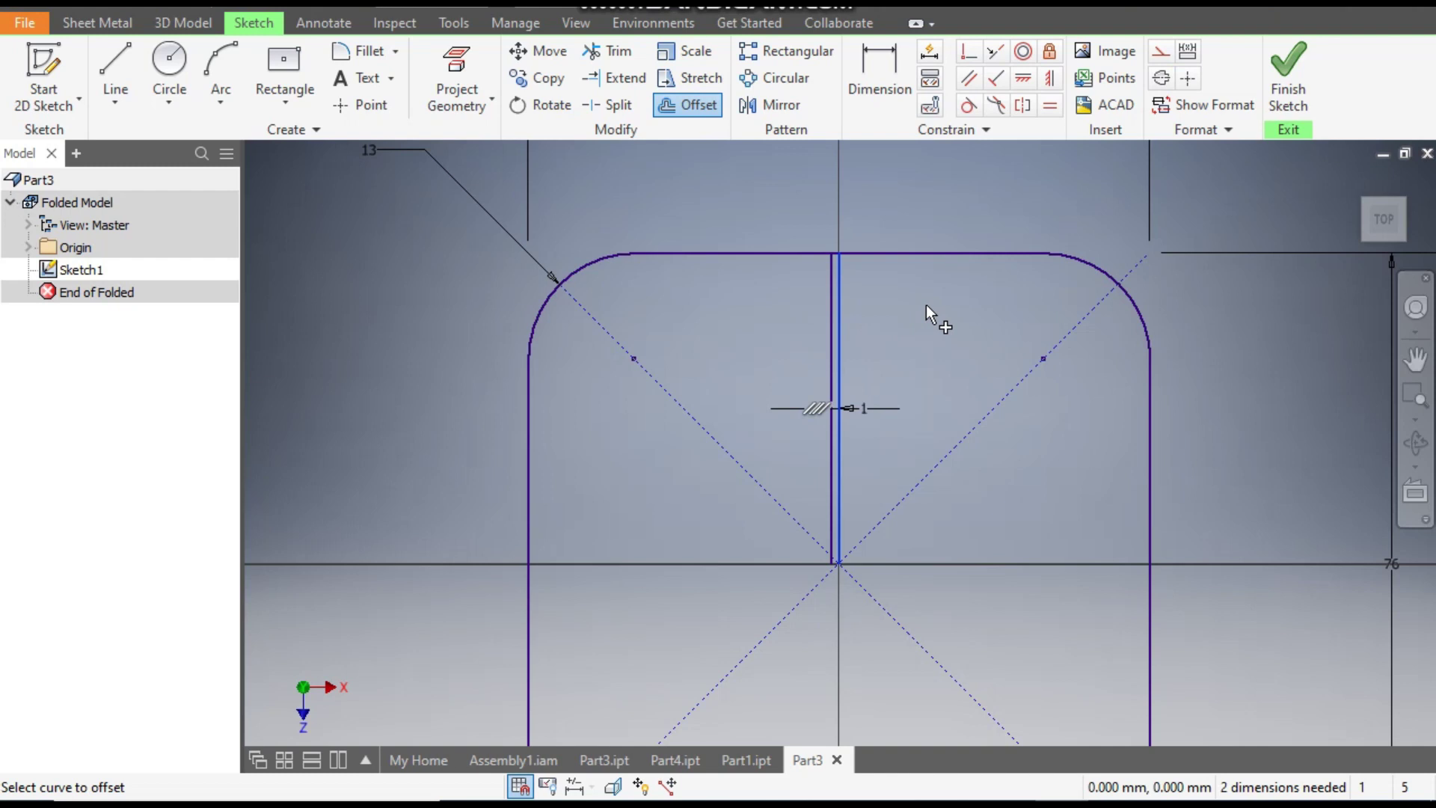
pyautogui.press('Return')
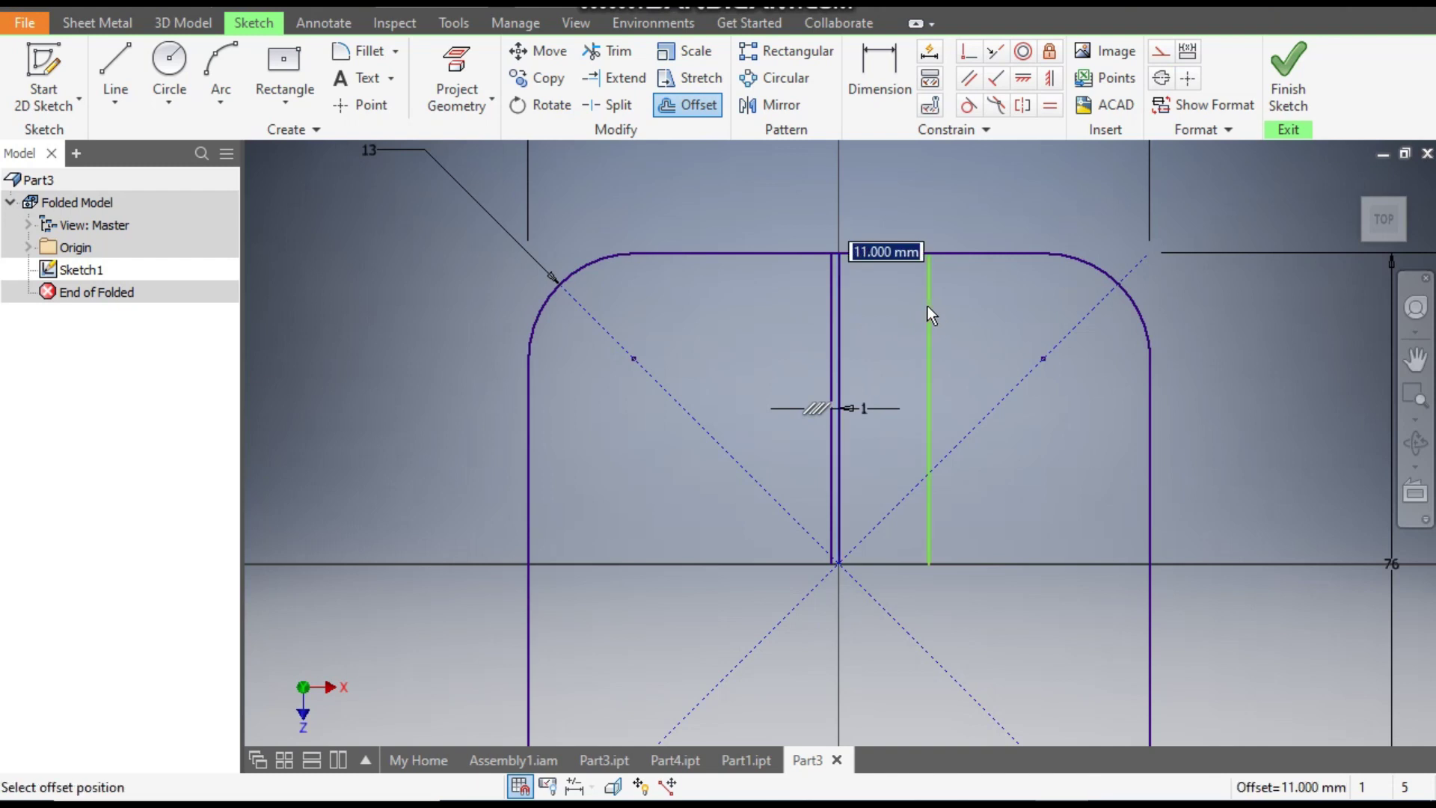
pyautogui.write('1')
pyautogui.press('Return')
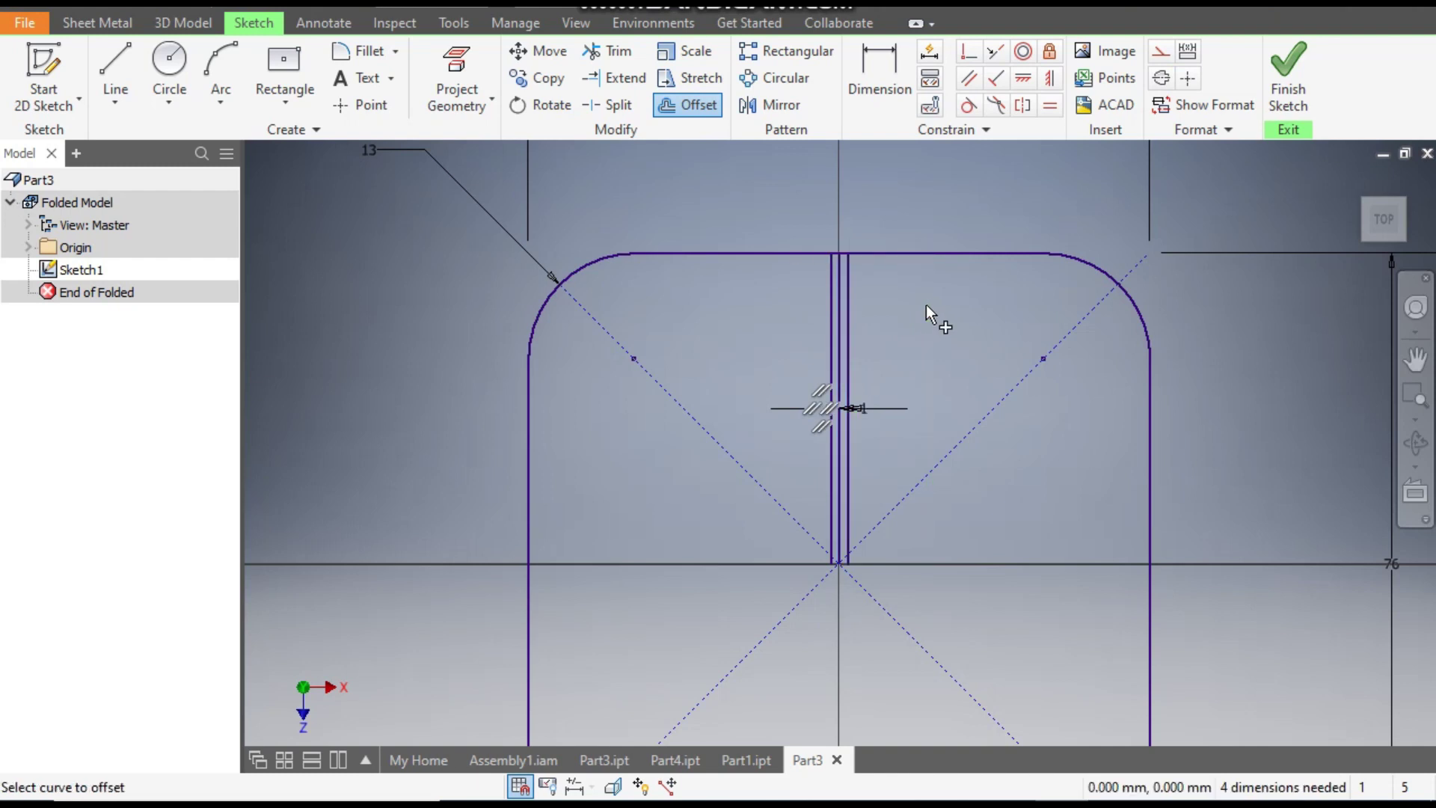
pyautogui.press('Escape')
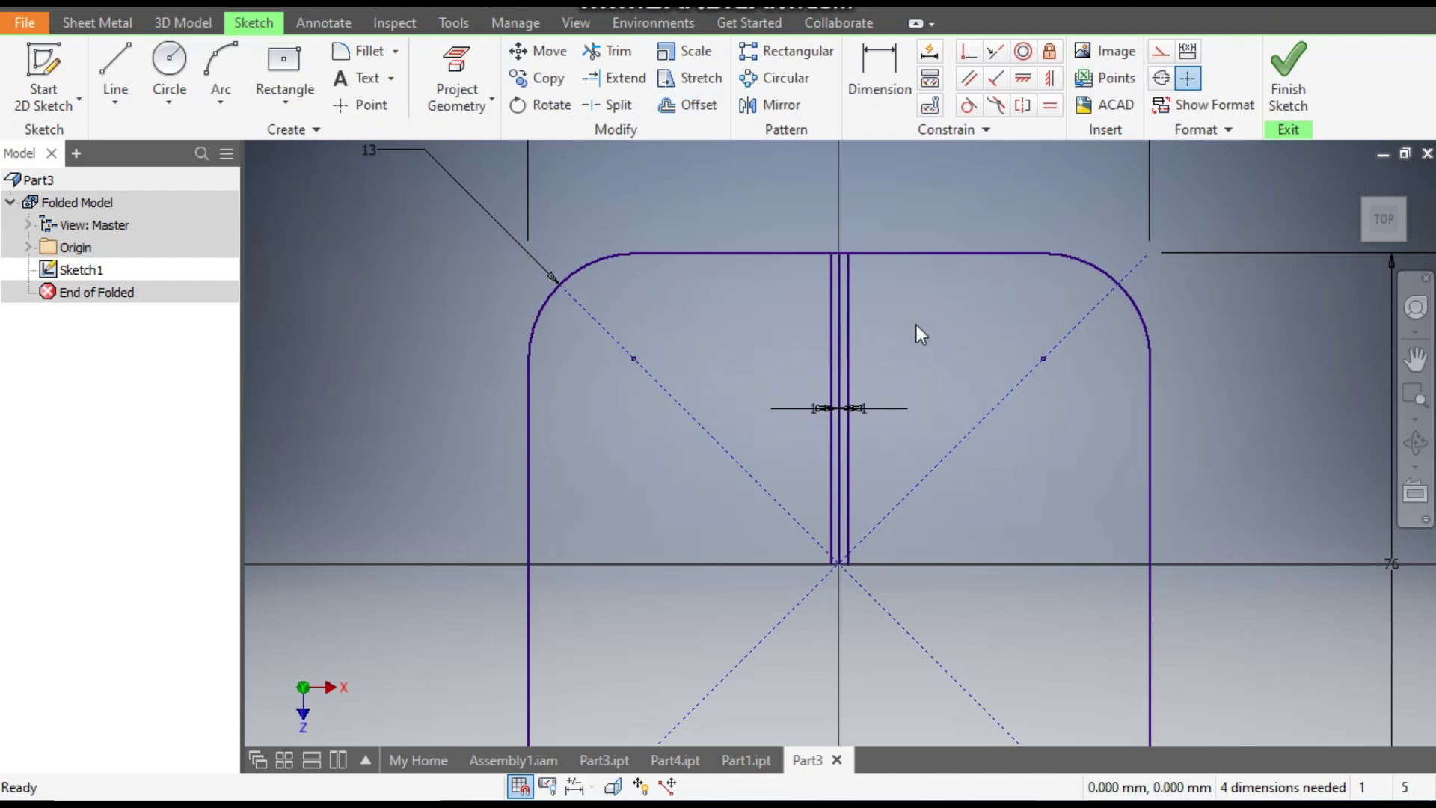
# Set both offset distances from the vertical centre line to 0.5 mm.
pyautogui.scroll(1, 807, 424)
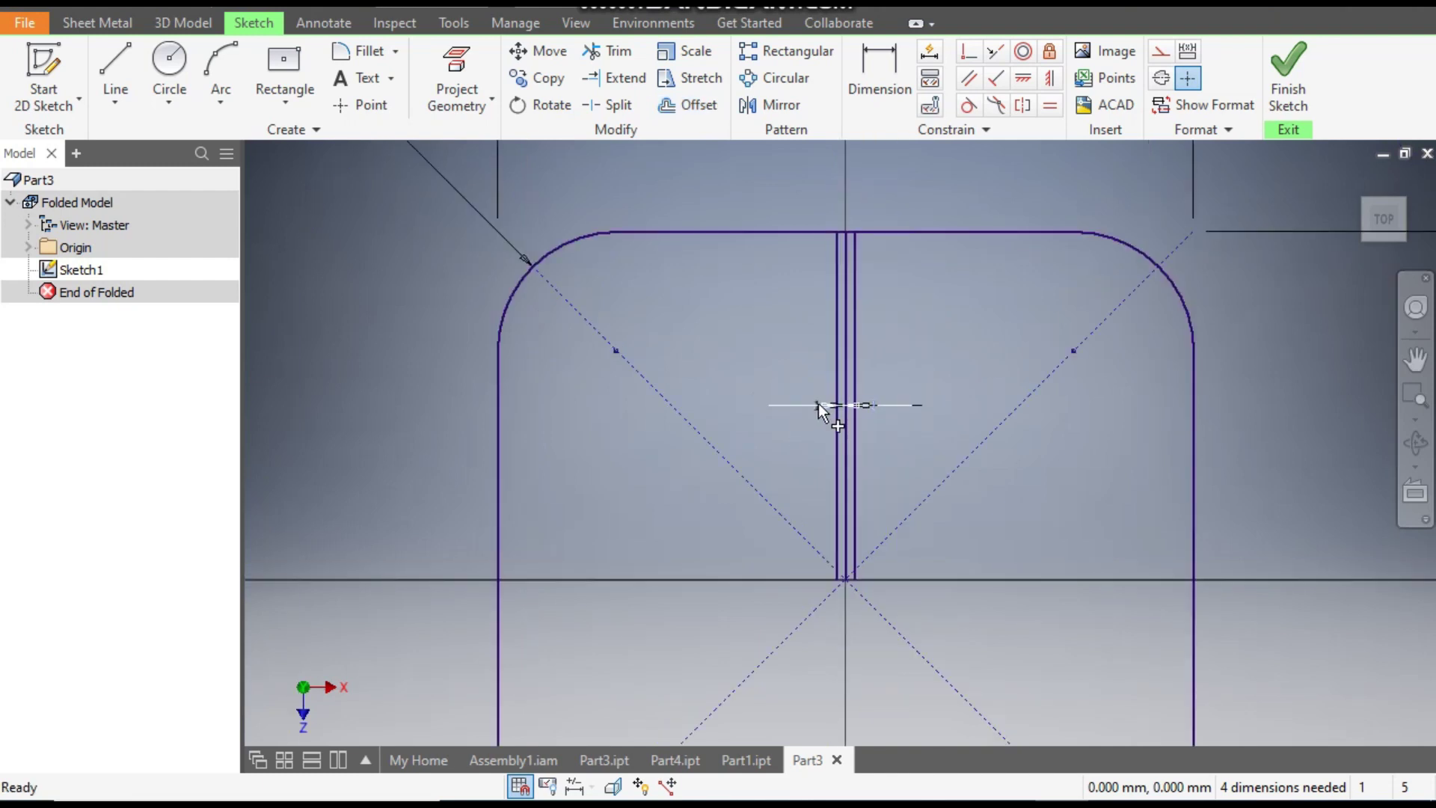
pyautogui.doubleClick(818, 404)
pyautogui.write('0.')
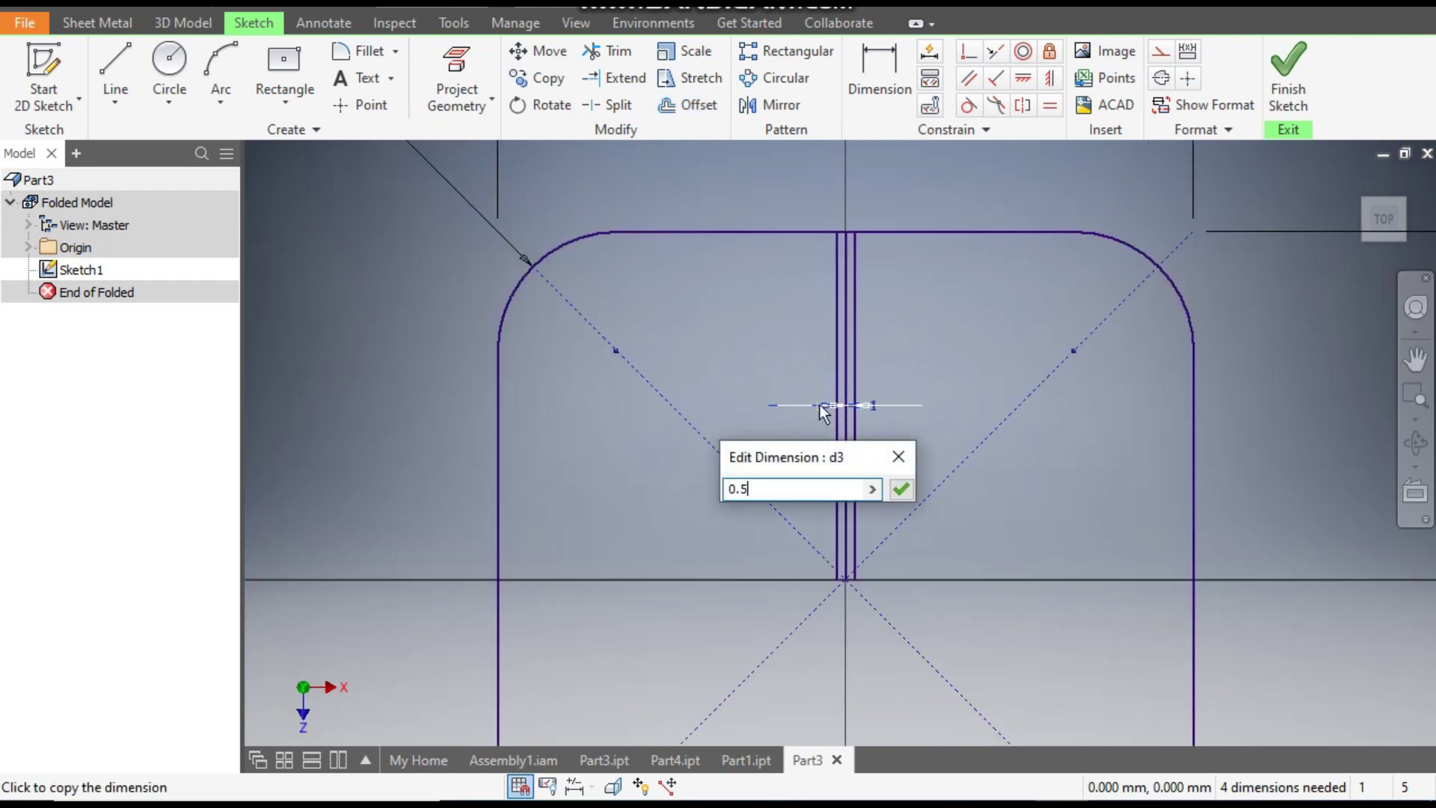
pyautogui.write('5')
pyautogui.press('Return')
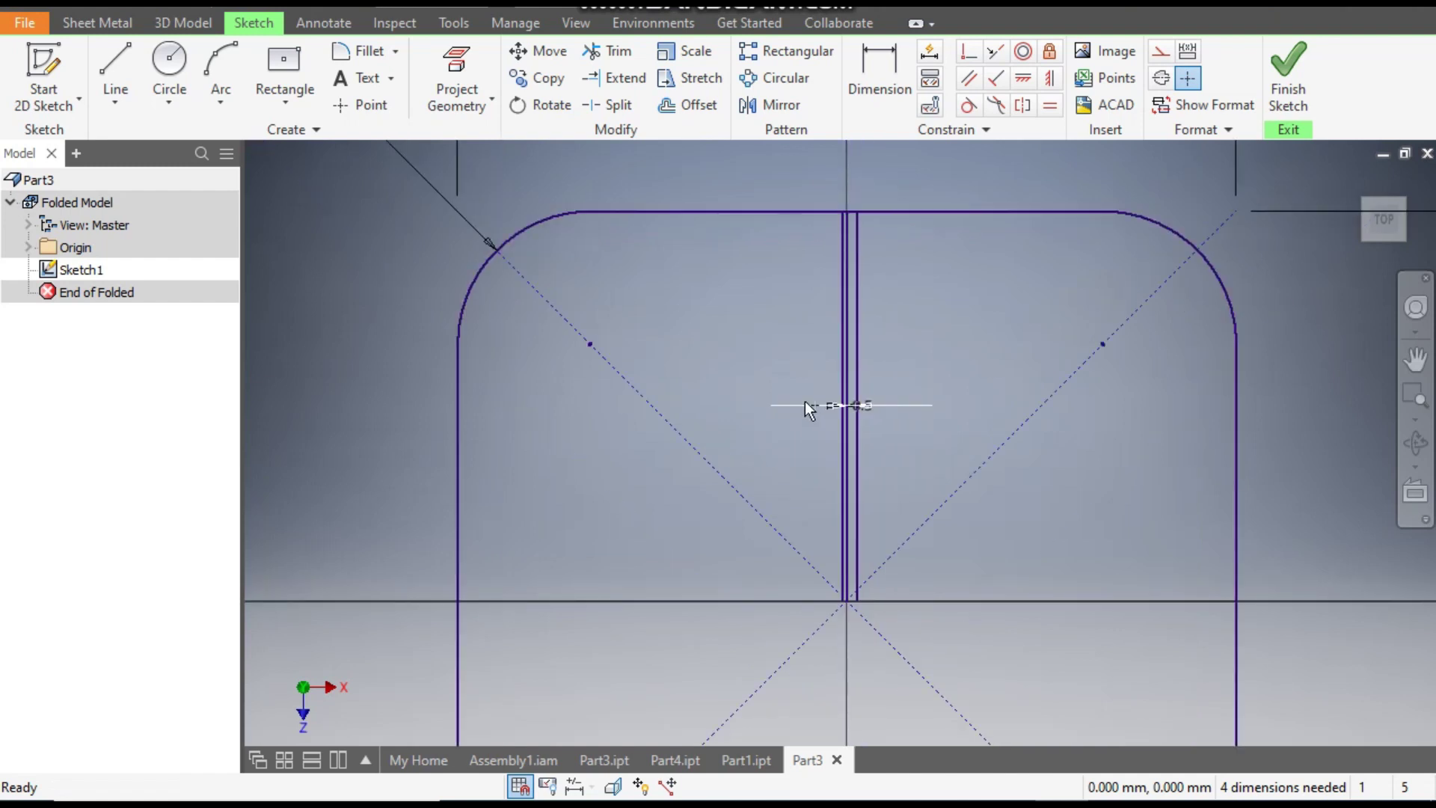
pyautogui.doubleClick(798, 406)
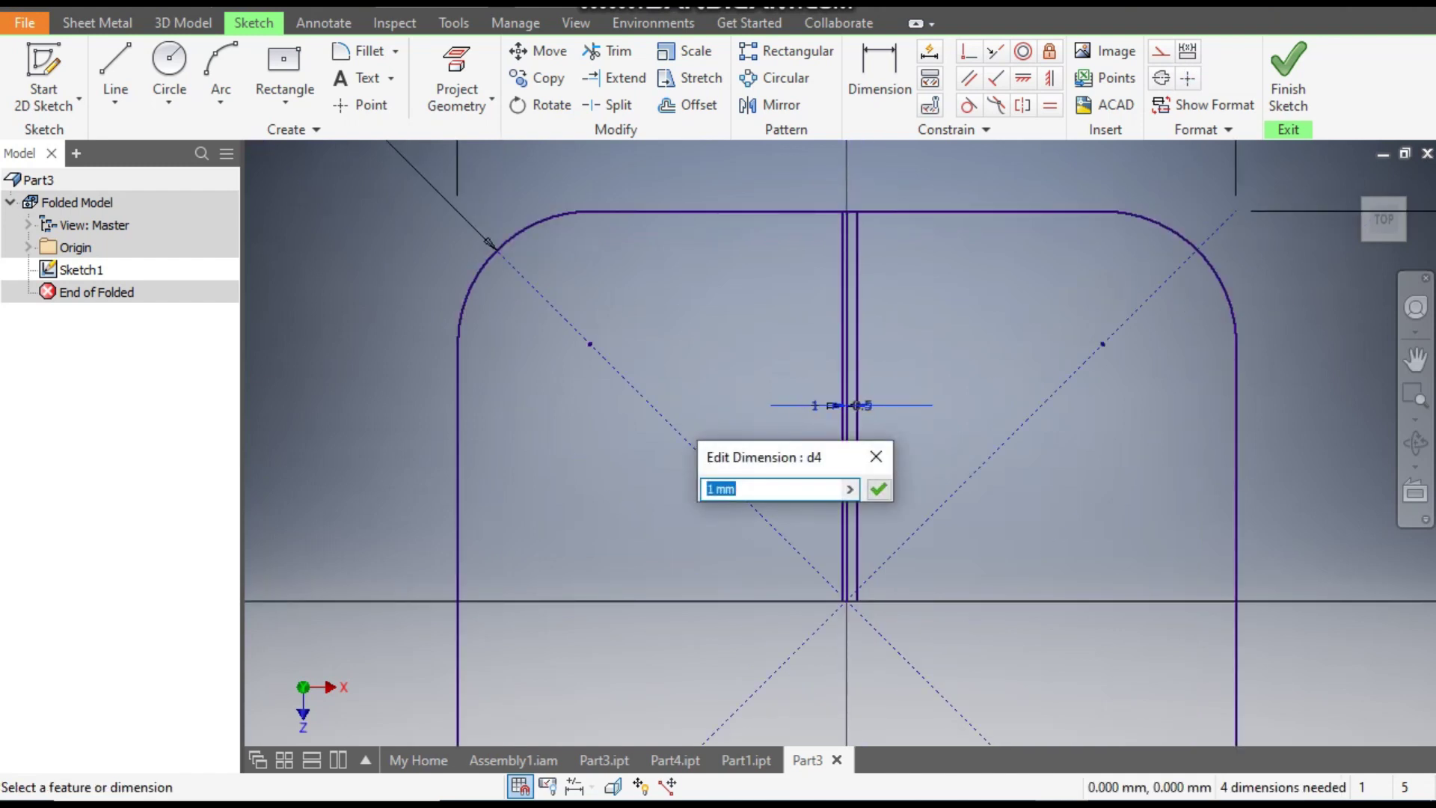
pyautogui.press('Return')
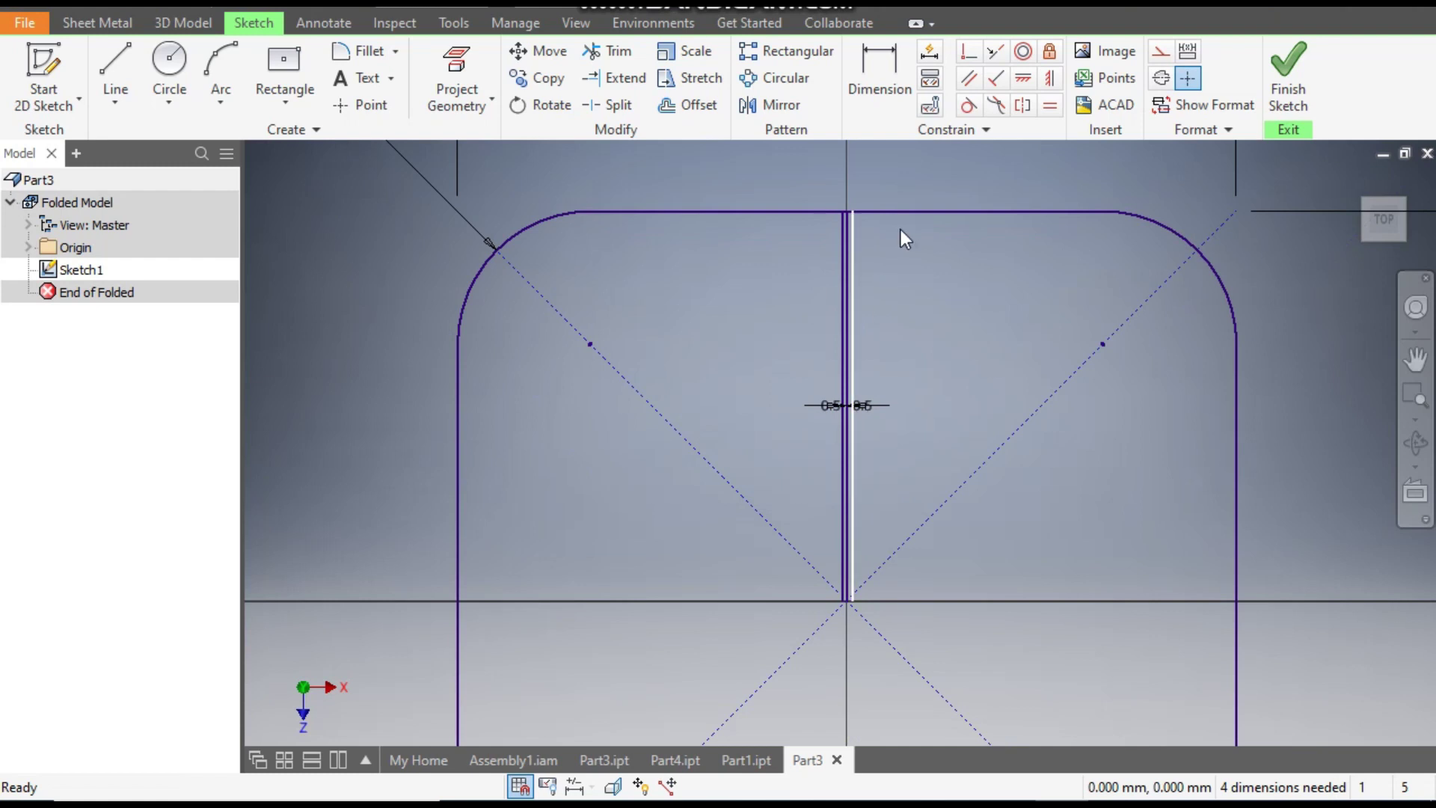
# Trim the segment of the square's top edge between the two offset lines to open a gap in the profile.
pyautogui.scroll(-3, 860, 190)
pyautogui.scroll(3, 861, 191)
pyautogui.scroll(-6, 855, 214)
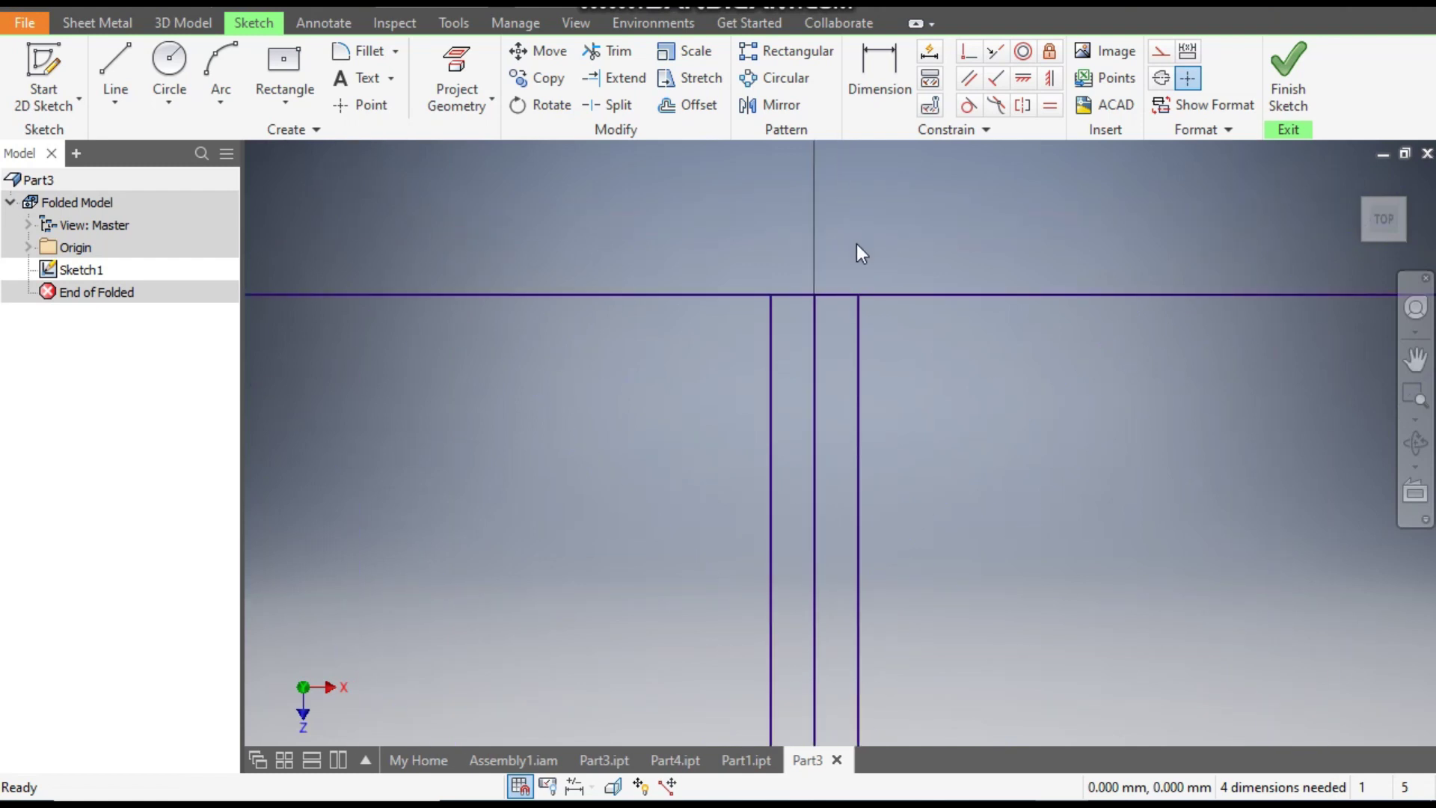
pyautogui.click(619, 52)
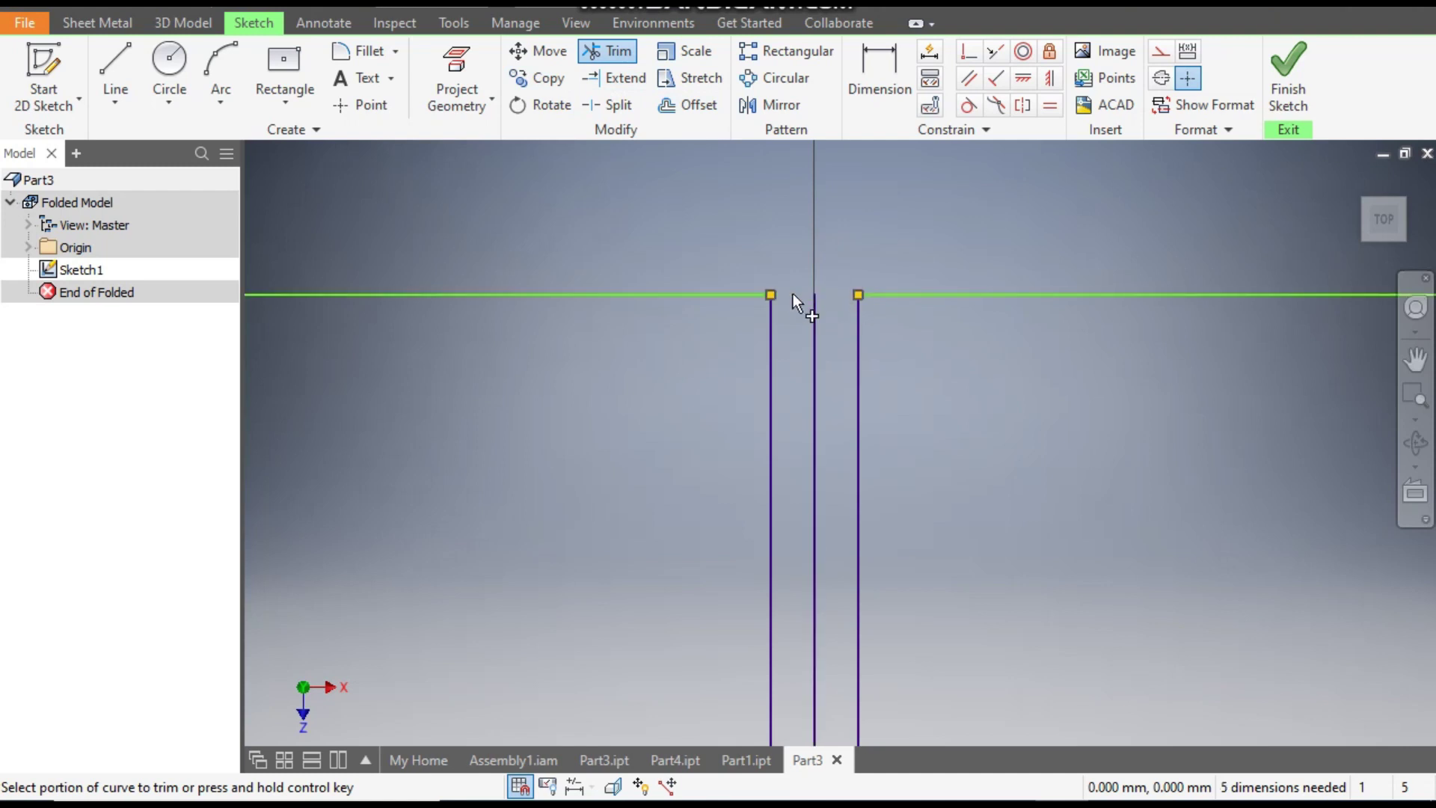
pyautogui.scroll(6, 853, 262)
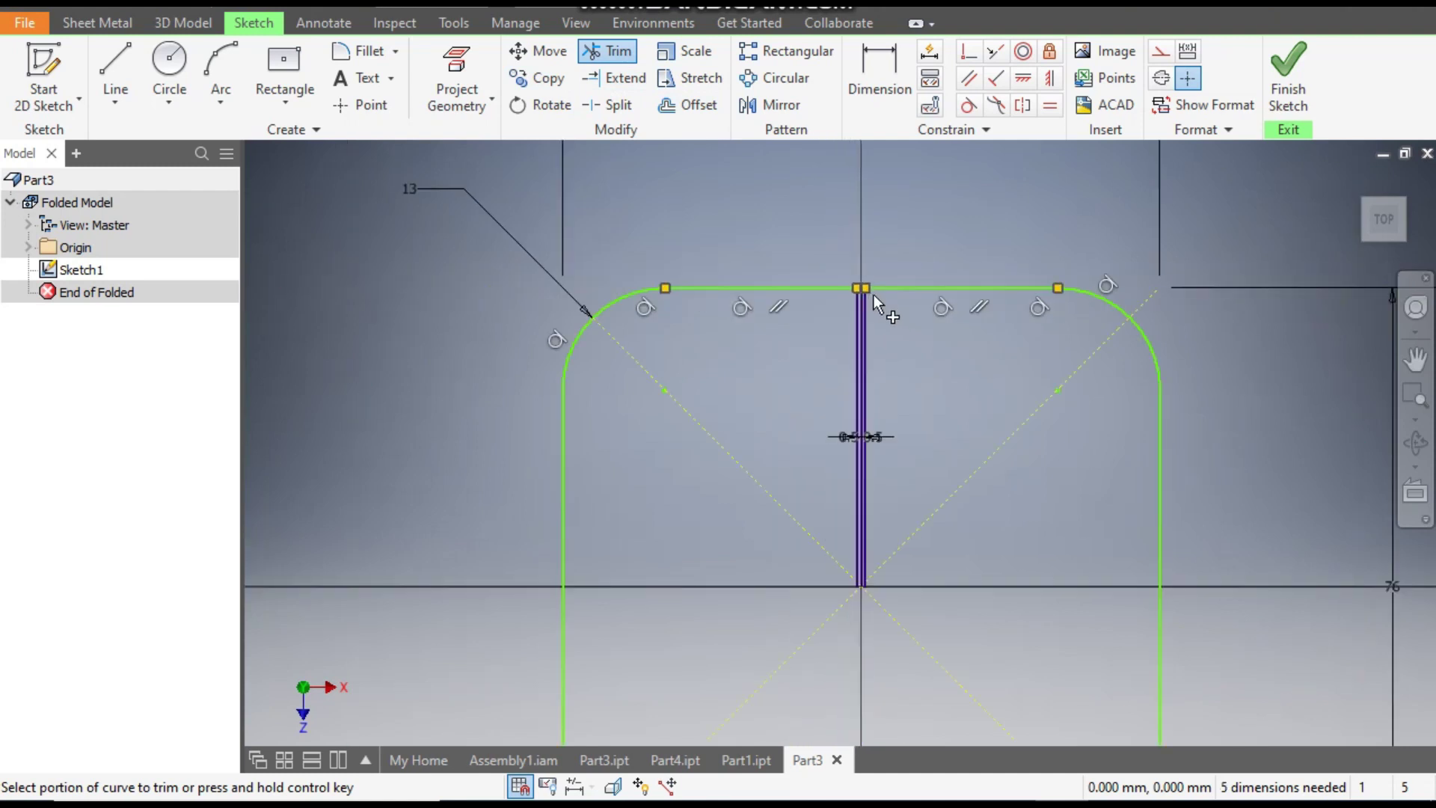
pyautogui.press('Escape')
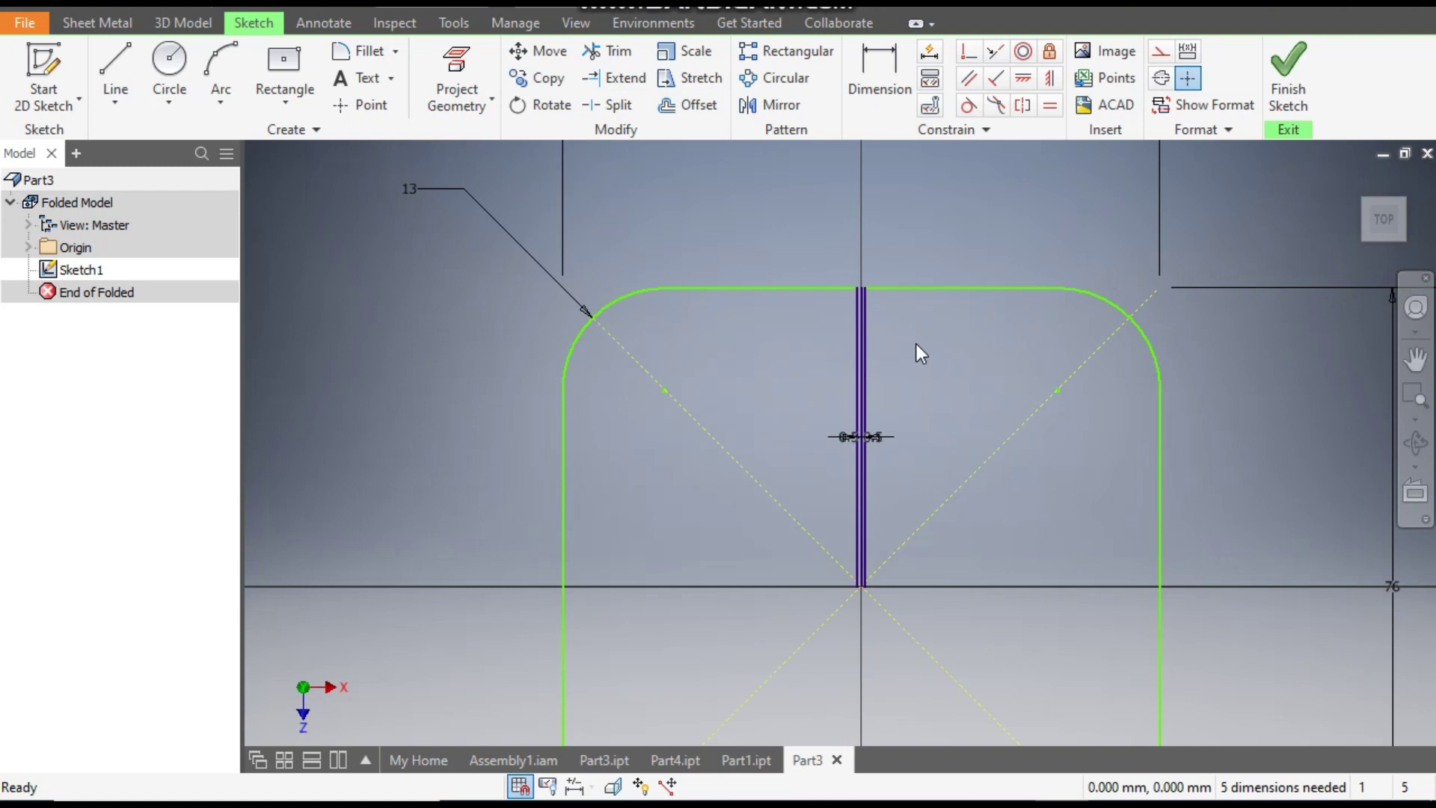
# Convert the centre line and its two offset lines to construction geometry.
pyautogui.moveTo(793, 398); pyautogui.dragTo(792, 397)
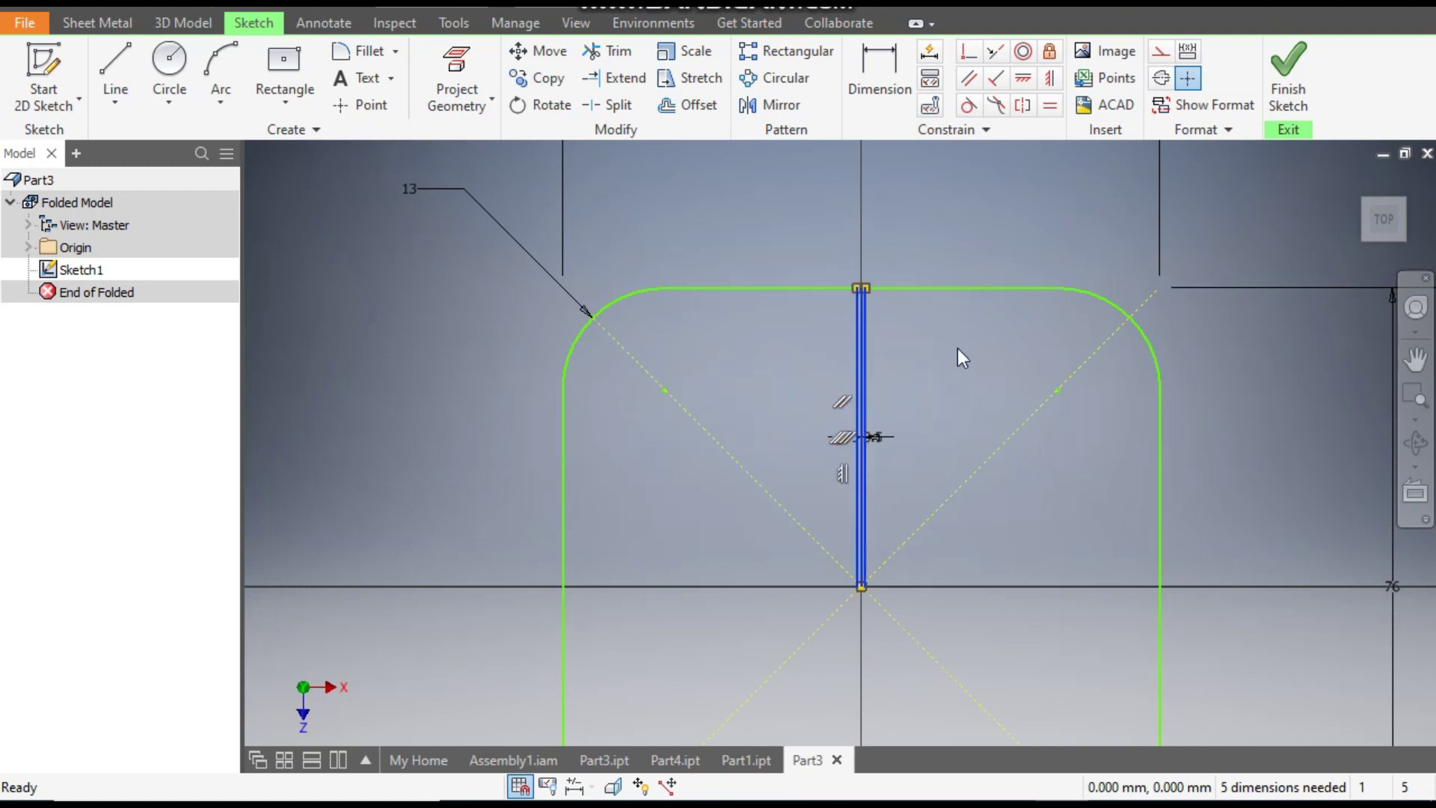
pyautogui.click(1162, 53)
pyautogui.click(1013, 226)
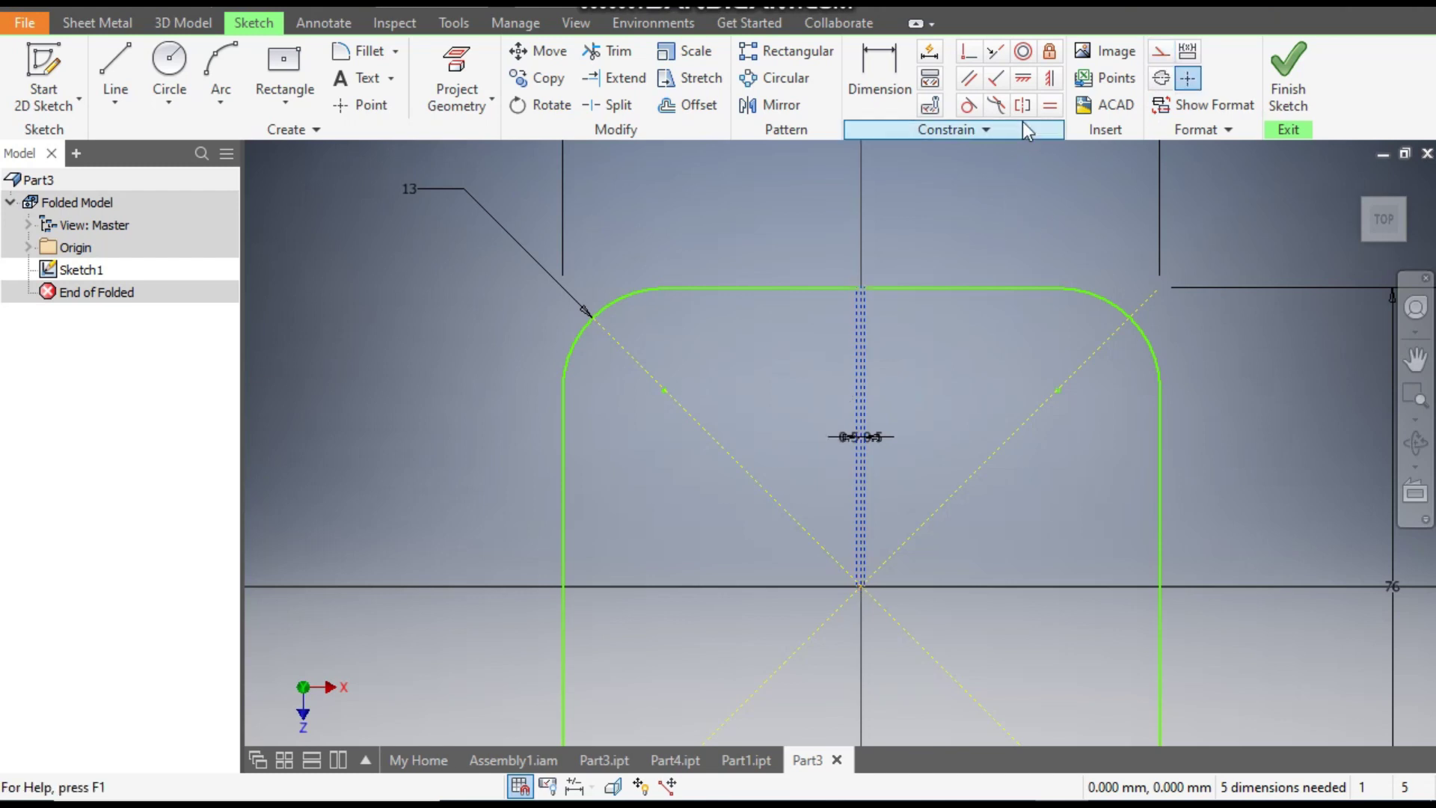
# Apply horizontal constraints to align the centre line's upper endpoint with the profile endpoints at the gap.
pyautogui.click(1023, 78)
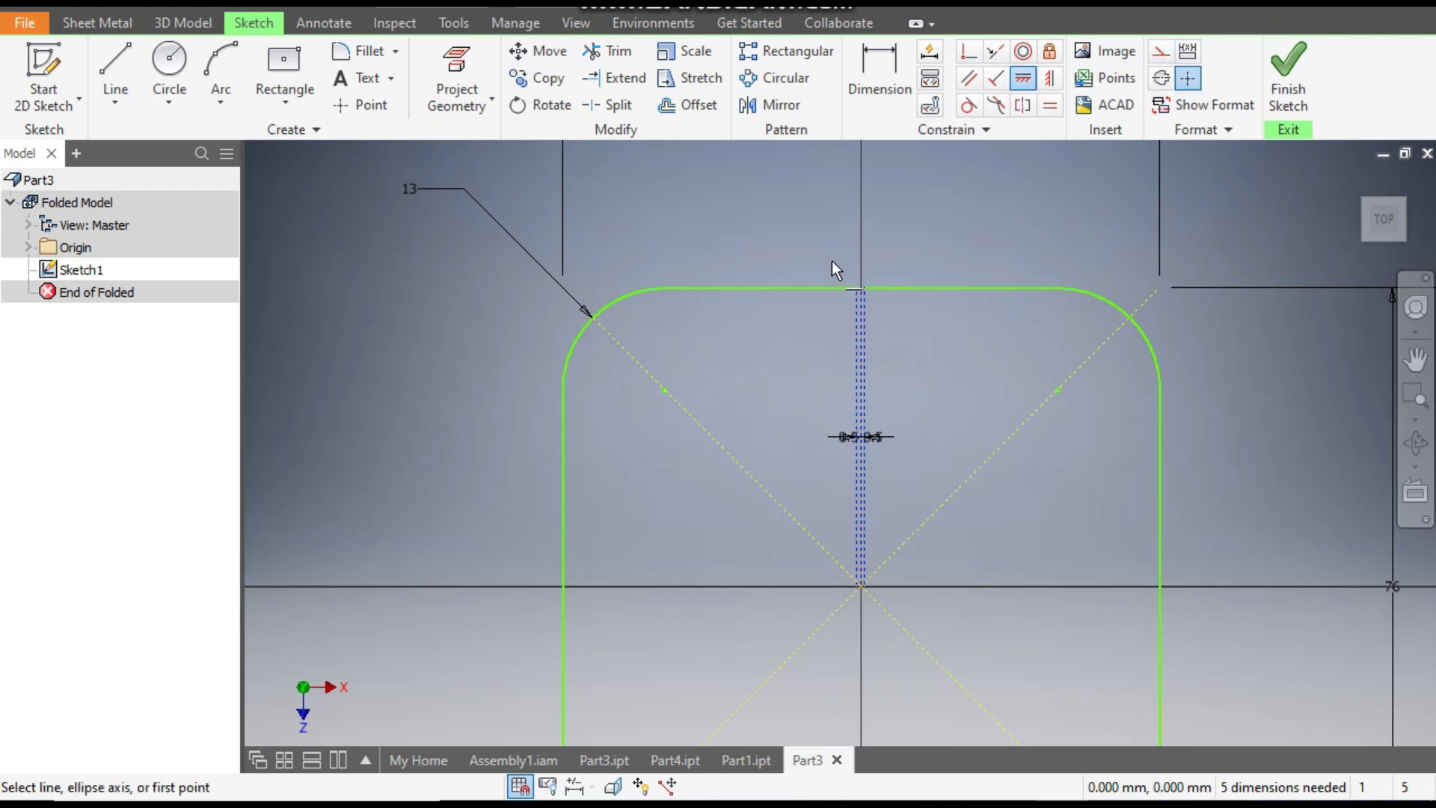
pyautogui.click(861, 289)
pyautogui.scroll(-5, 865, 275)
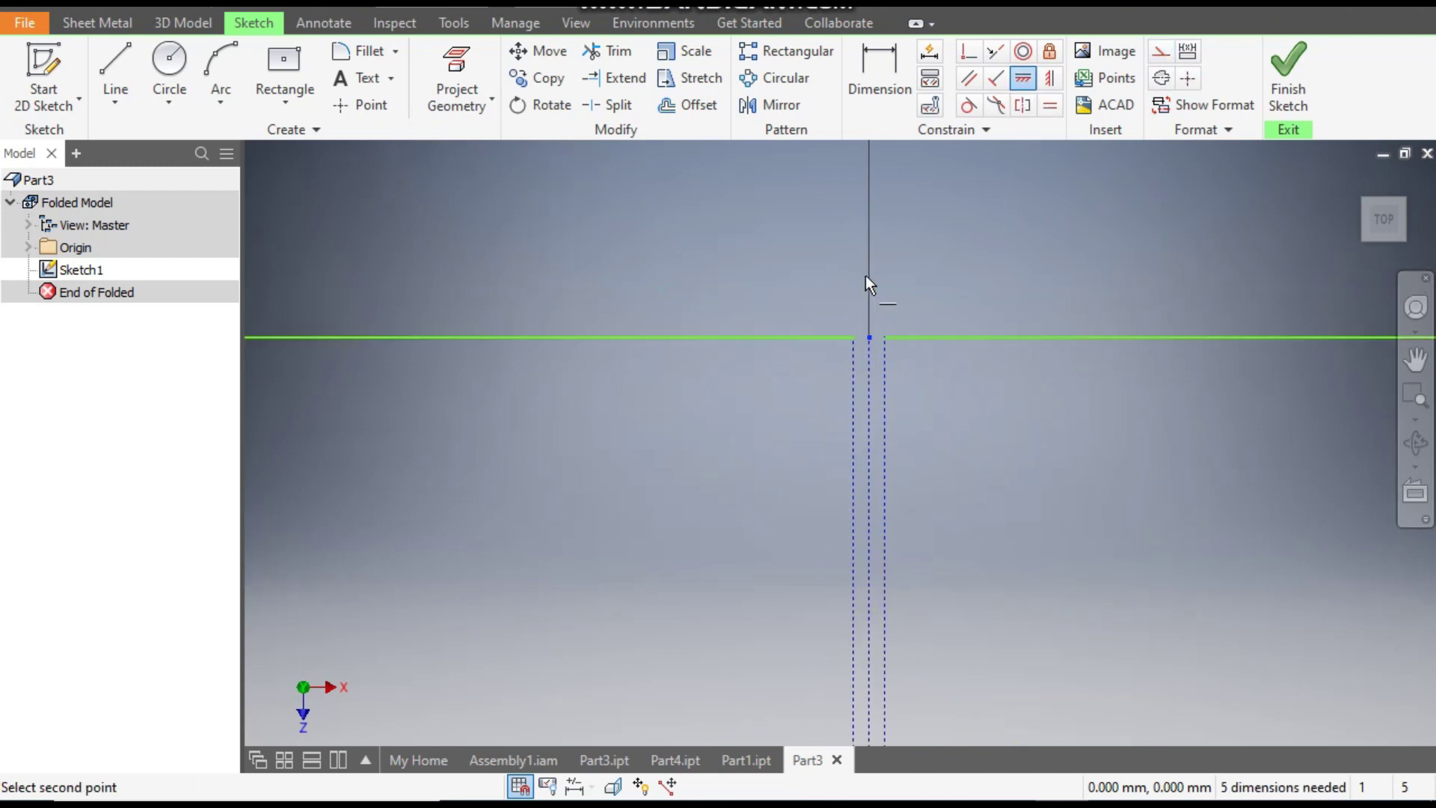
pyautogui.click(853, 339)
pyautogui.click(856, 338)
pyautogui.click(886, 338)
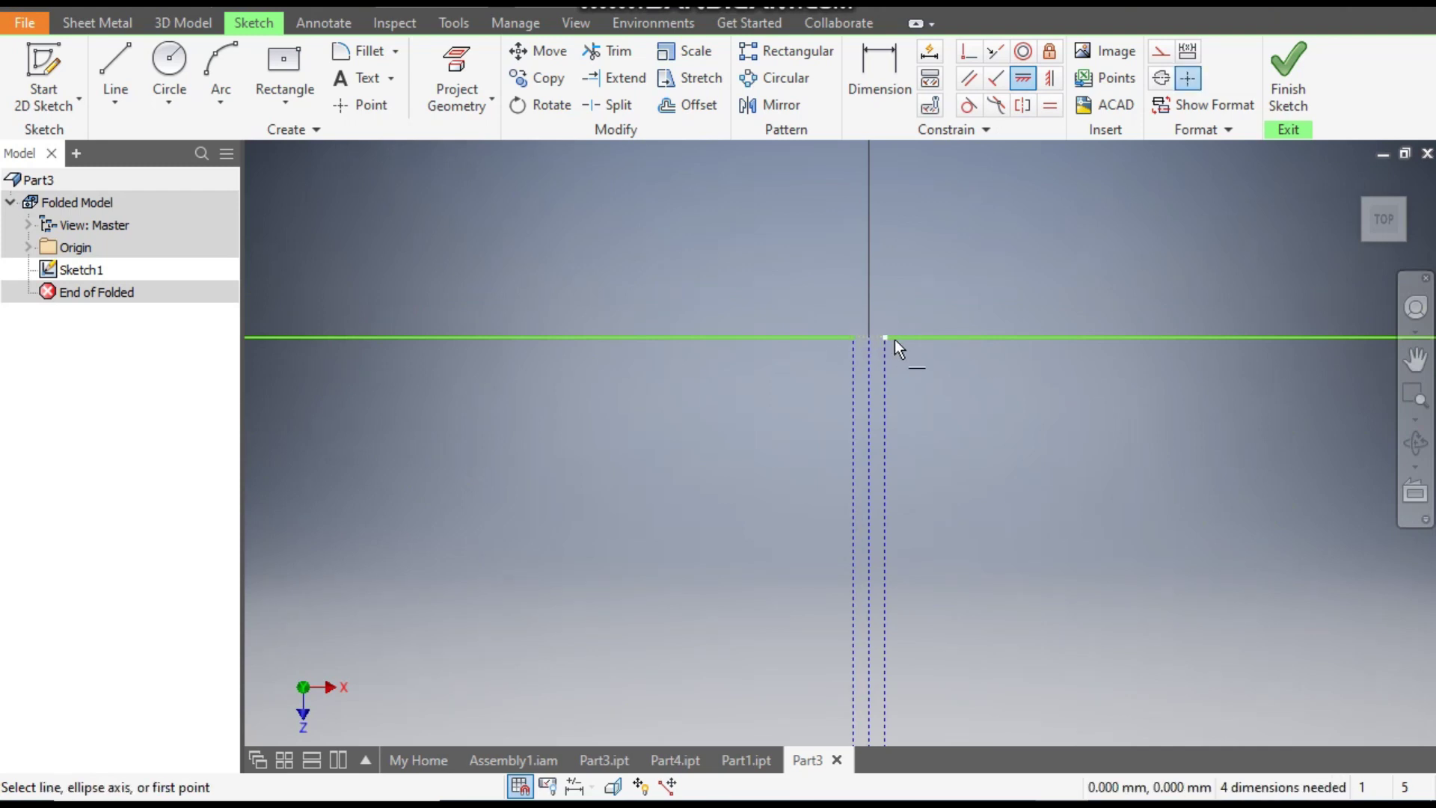
# Dimension the vertical distance from the profile's top edge to the sketch origin.
pyautogui.click(1013, 337)
pyautogui.click(497, 193)
pyautogui.scroll(4, 824, 286)
pyautogui.scroll(-1, 824, 287)
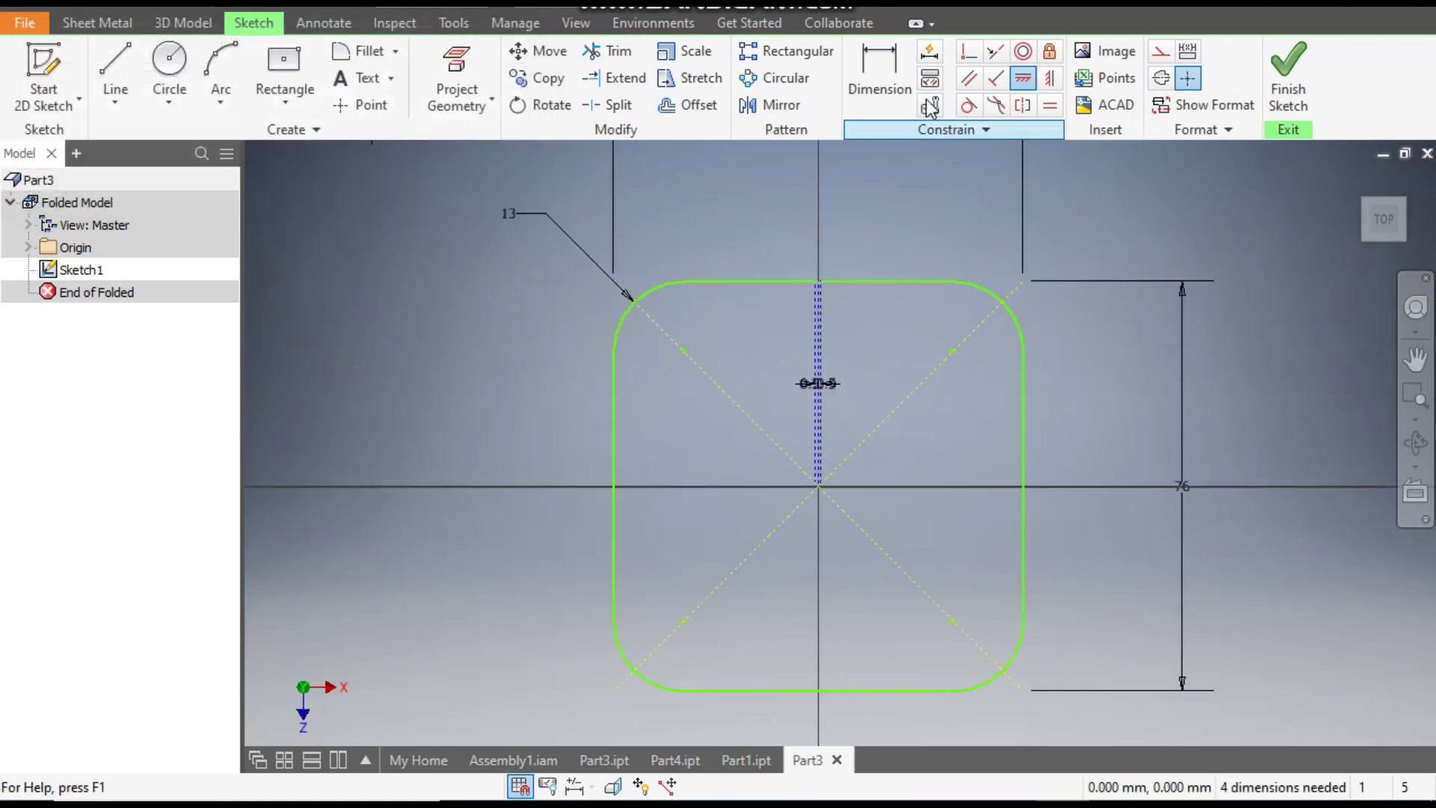
pyautogui.click(882, 69)
pyautogui.click(863, 280)
pyautogui.scroll(-6, 823, 471)
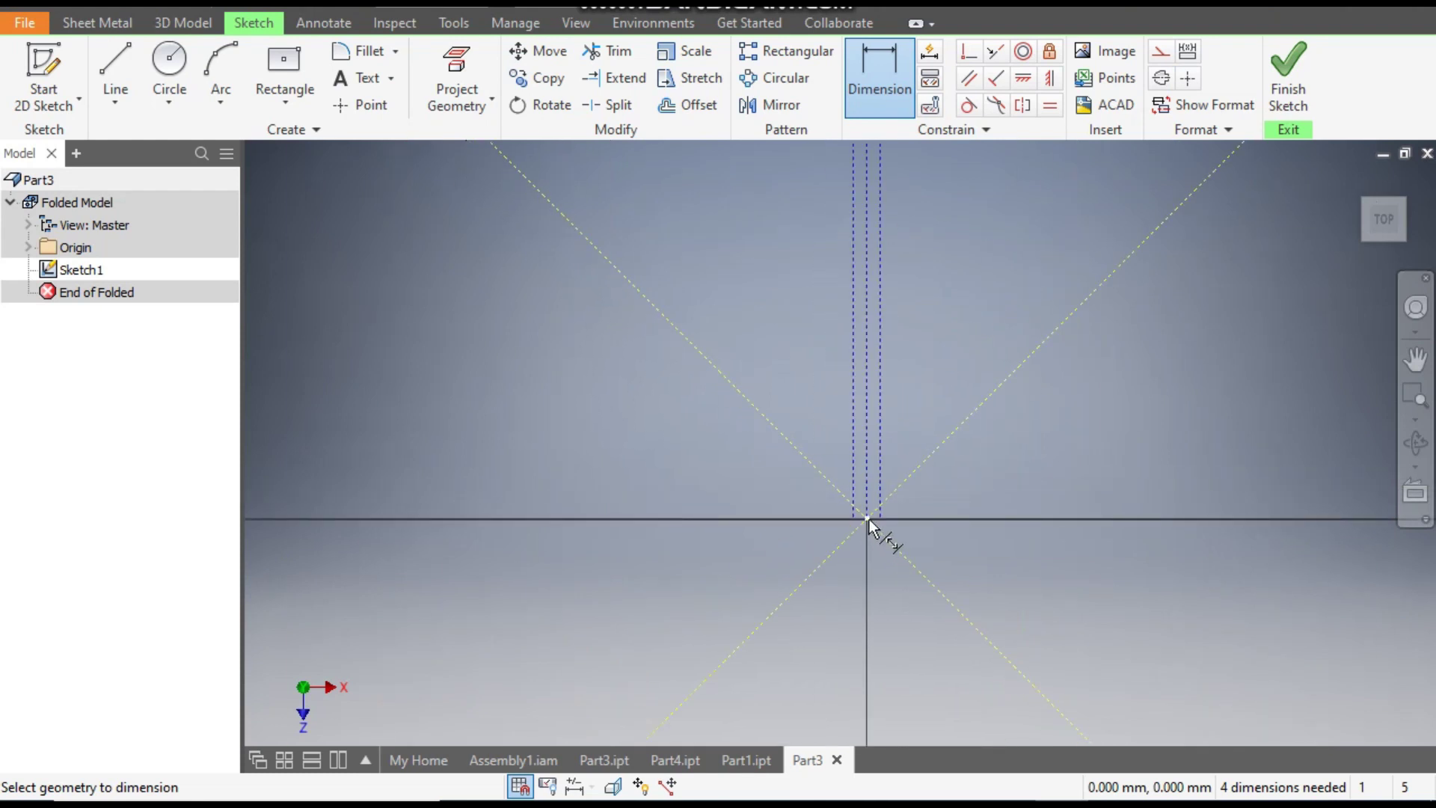
pyautogui.scroll(-5, 932, 452)
pyautogui.scroll(6, 952, 368)
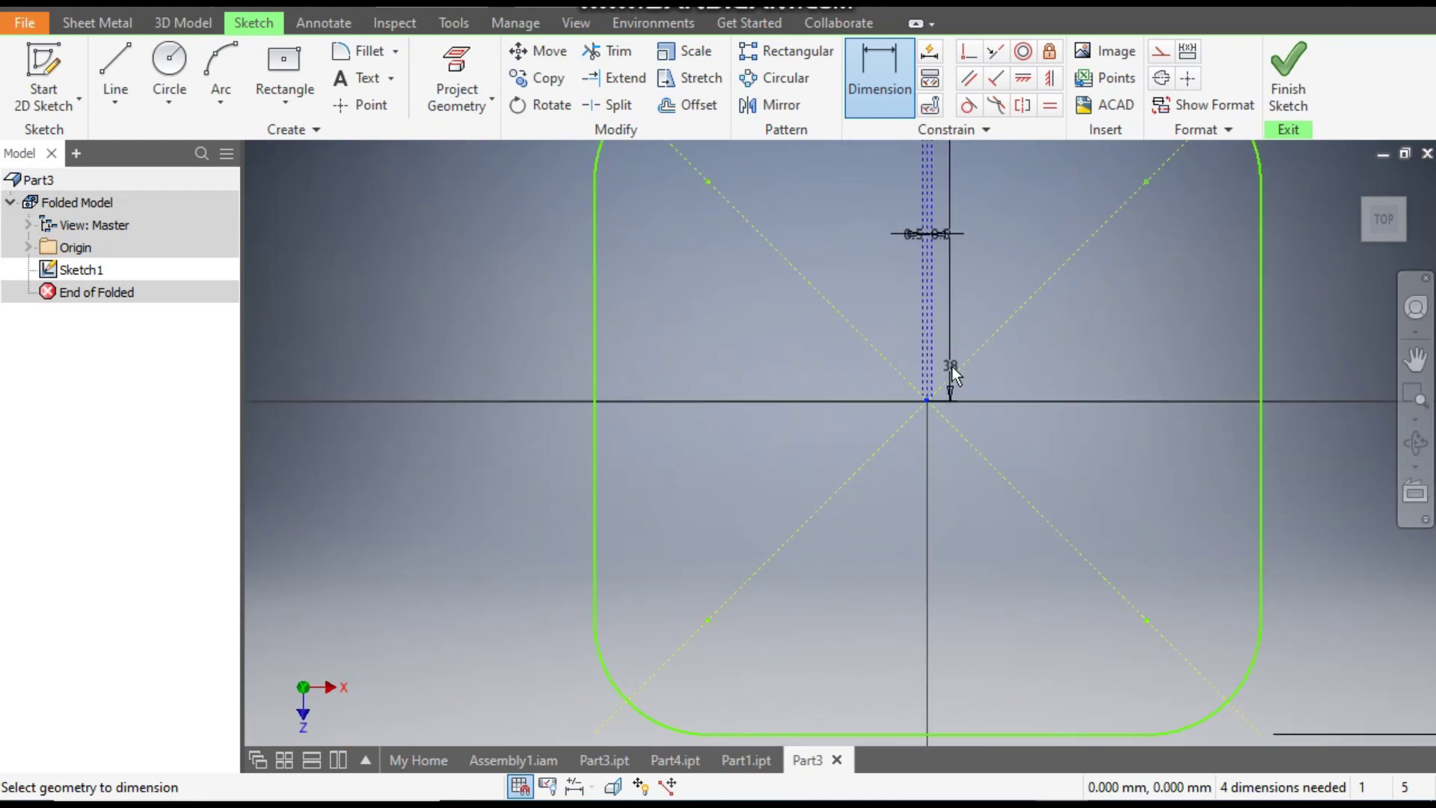
pyautogui.click(980, 287)
pyautogui.click(1057, 366)
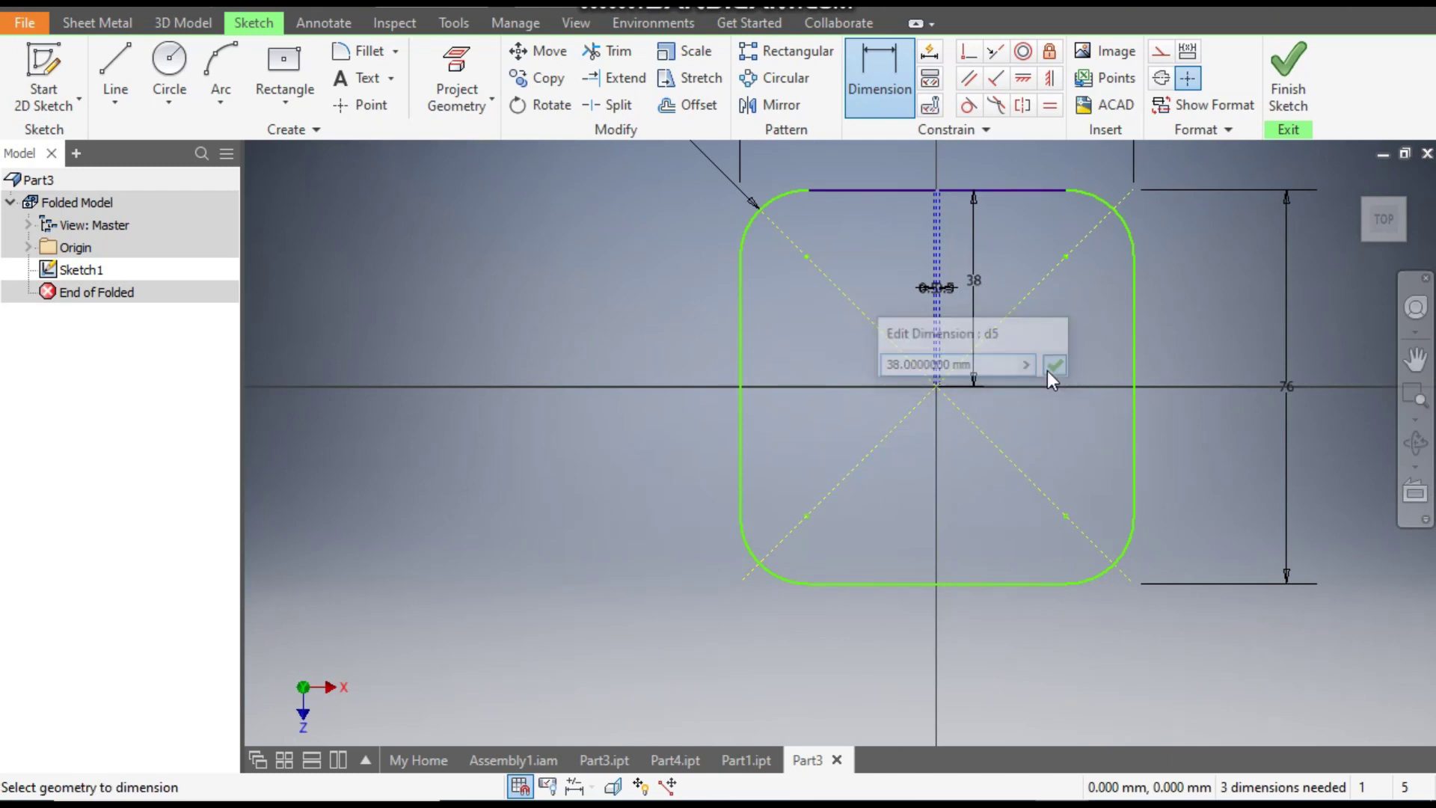
# Dimension the vertical distance from the sketch origin to the profile's bottom edge.
pyautogui.click(936, 386)
pyautogui.click(971, 584)
pyautogui.click(958, 491)
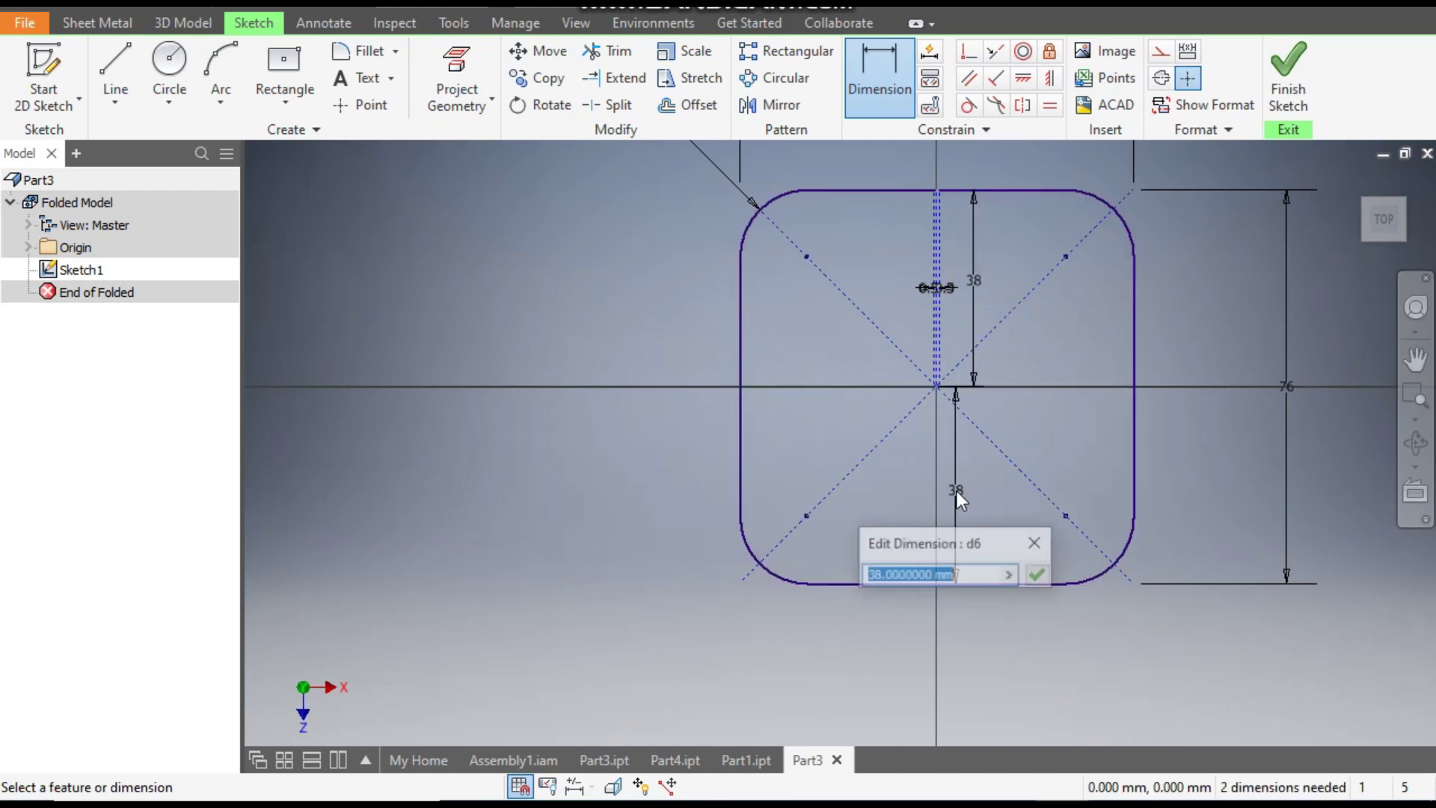
pyautogui.click(1037, 575)
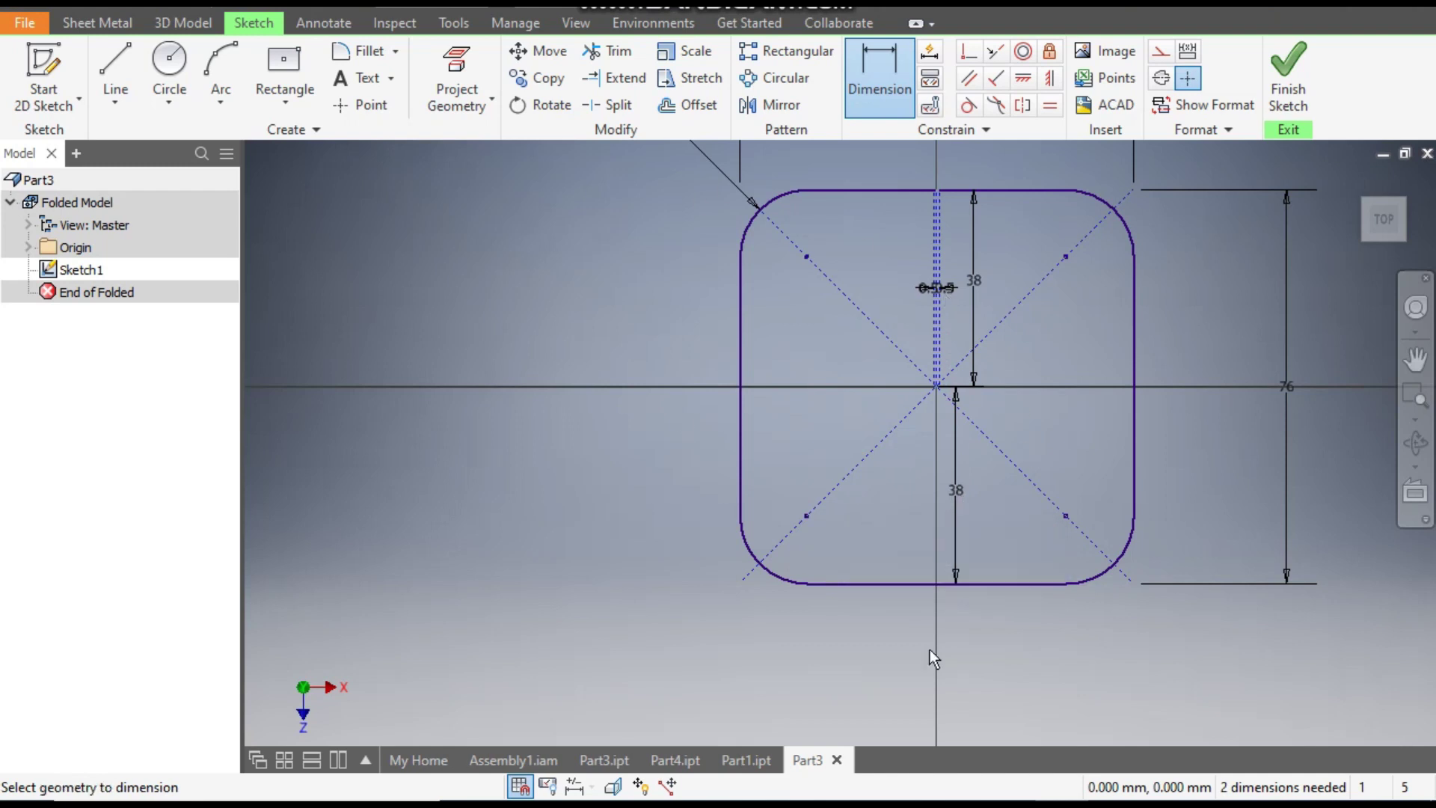
# Finish the profile sketch and check the narrow gap between the two profile ends.
pyautogui.scroll(-2, 1013, 596)
pyautogui.moveTo(1013, 596); pyautogui.dragTo(994, 628, button='middle')
pyautogui.click(1287, 97)
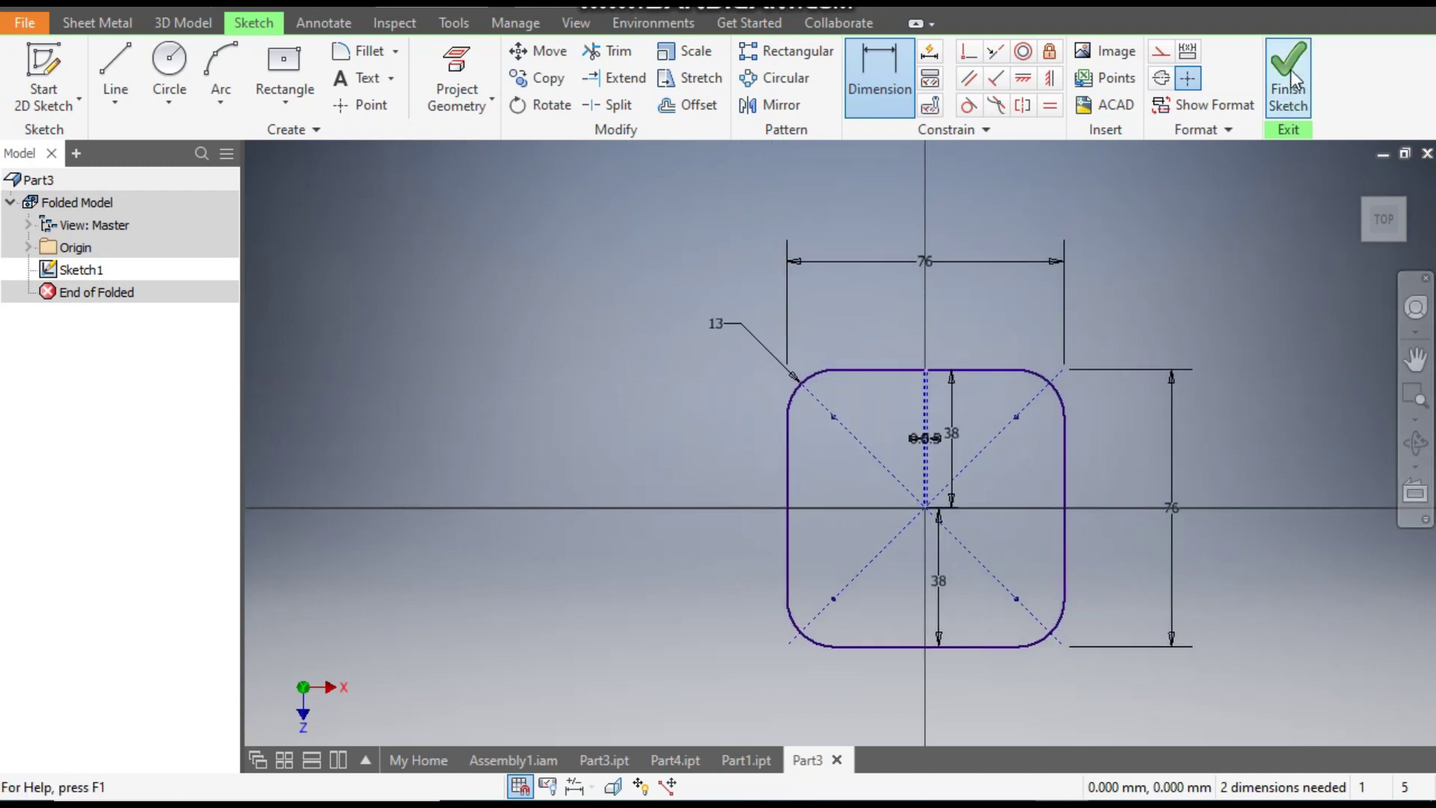
pyautogui.scroll(-3, 1156, 338)
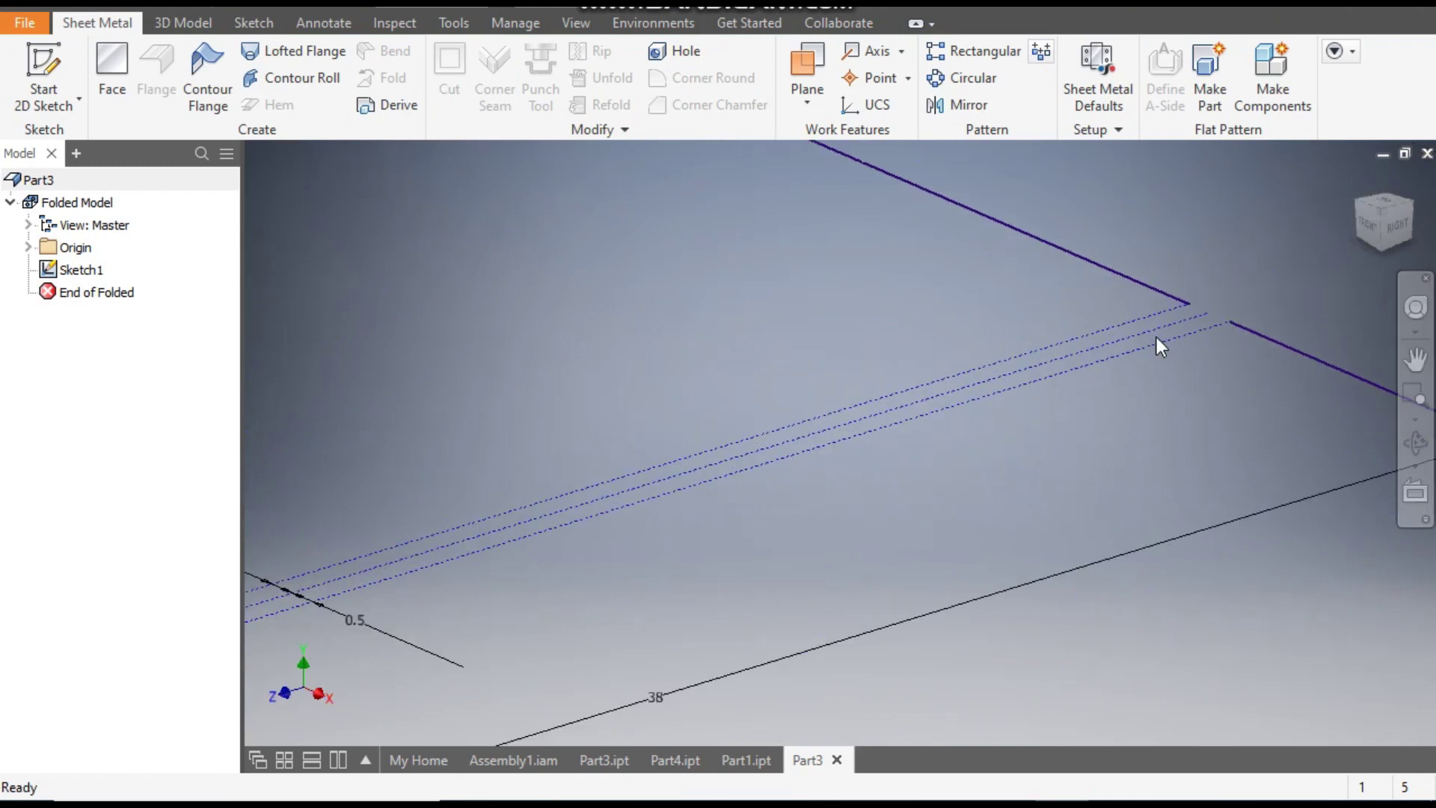
pyautogui.scroll(3, 1201, 316)
pyautogui.scroll(3, 1215, 308)
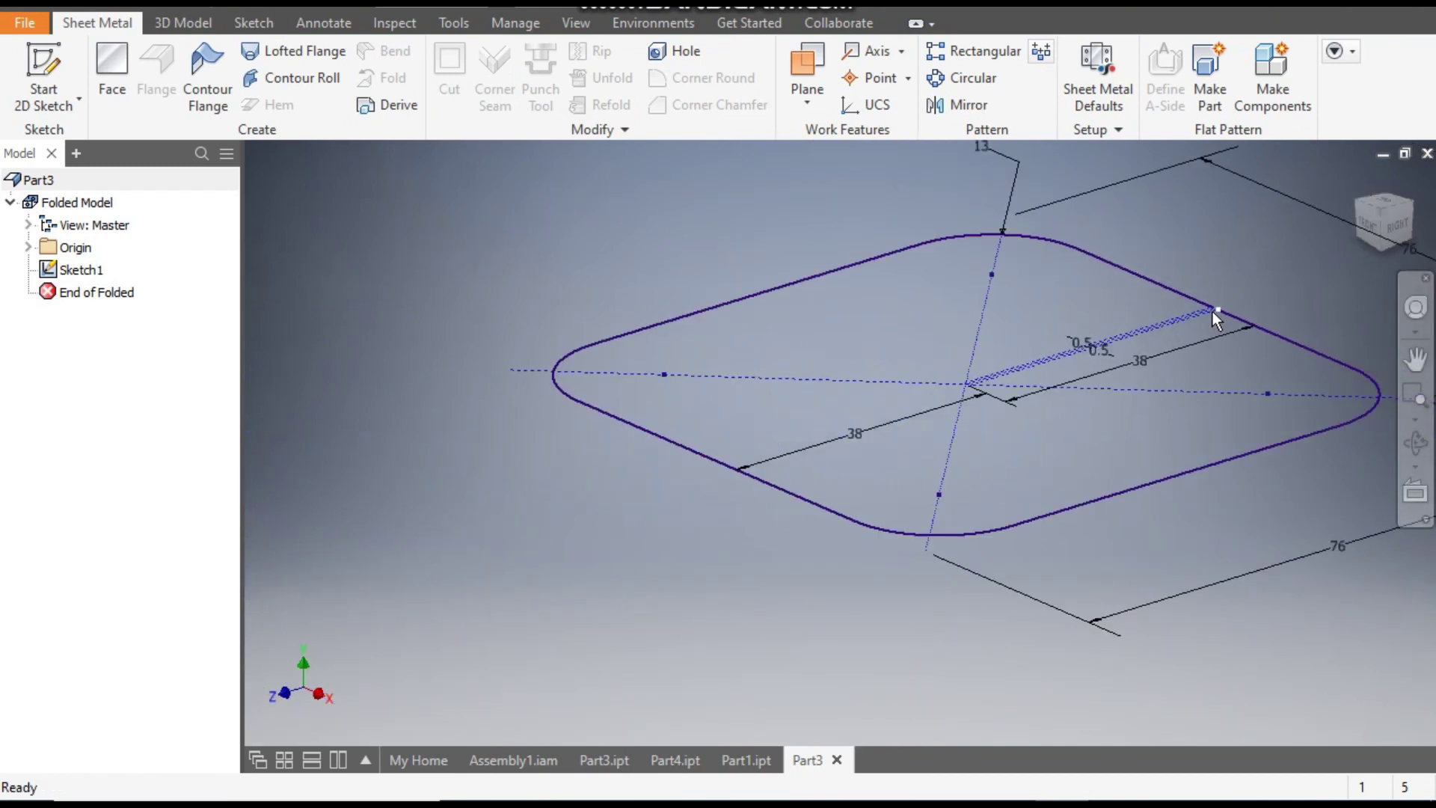
pyautogui.moveTo(1214, 311); pyautogui.dragTo(1162, 339, button='middle')
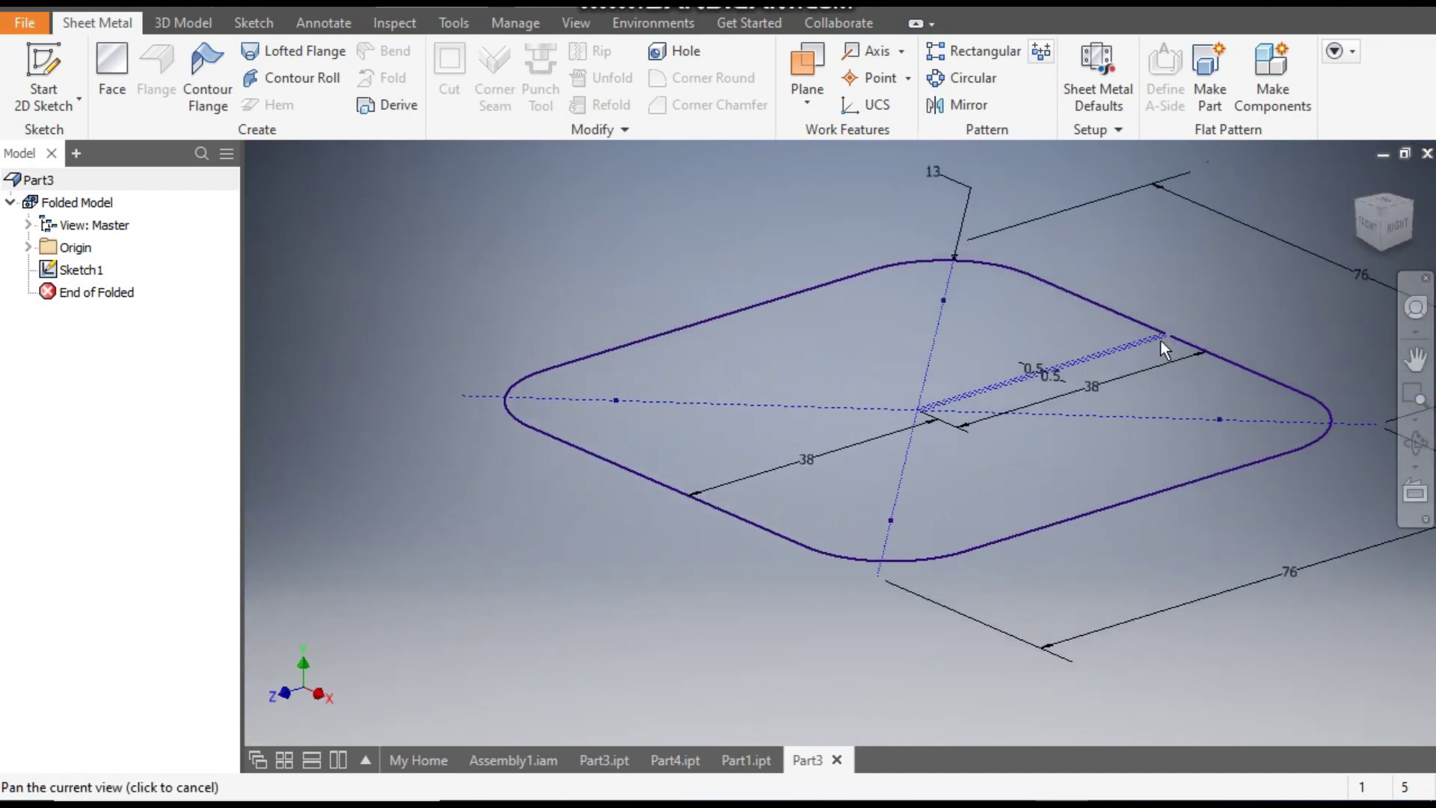
# Create a contour flange from the open rounded-square profile with a width distance of 14 mm.
pyautogui.click(213, 75)
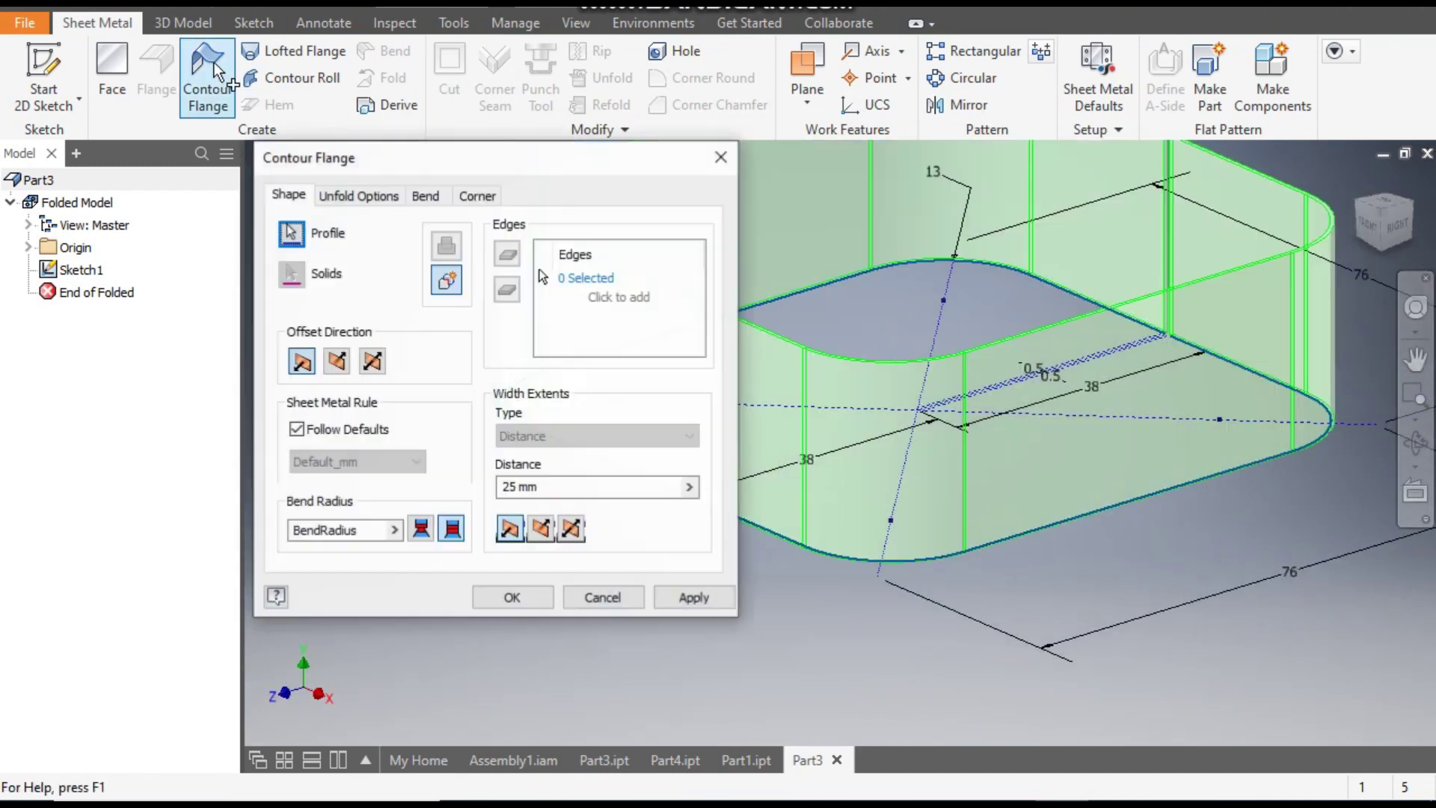
pyautogui.click(1390, 215)
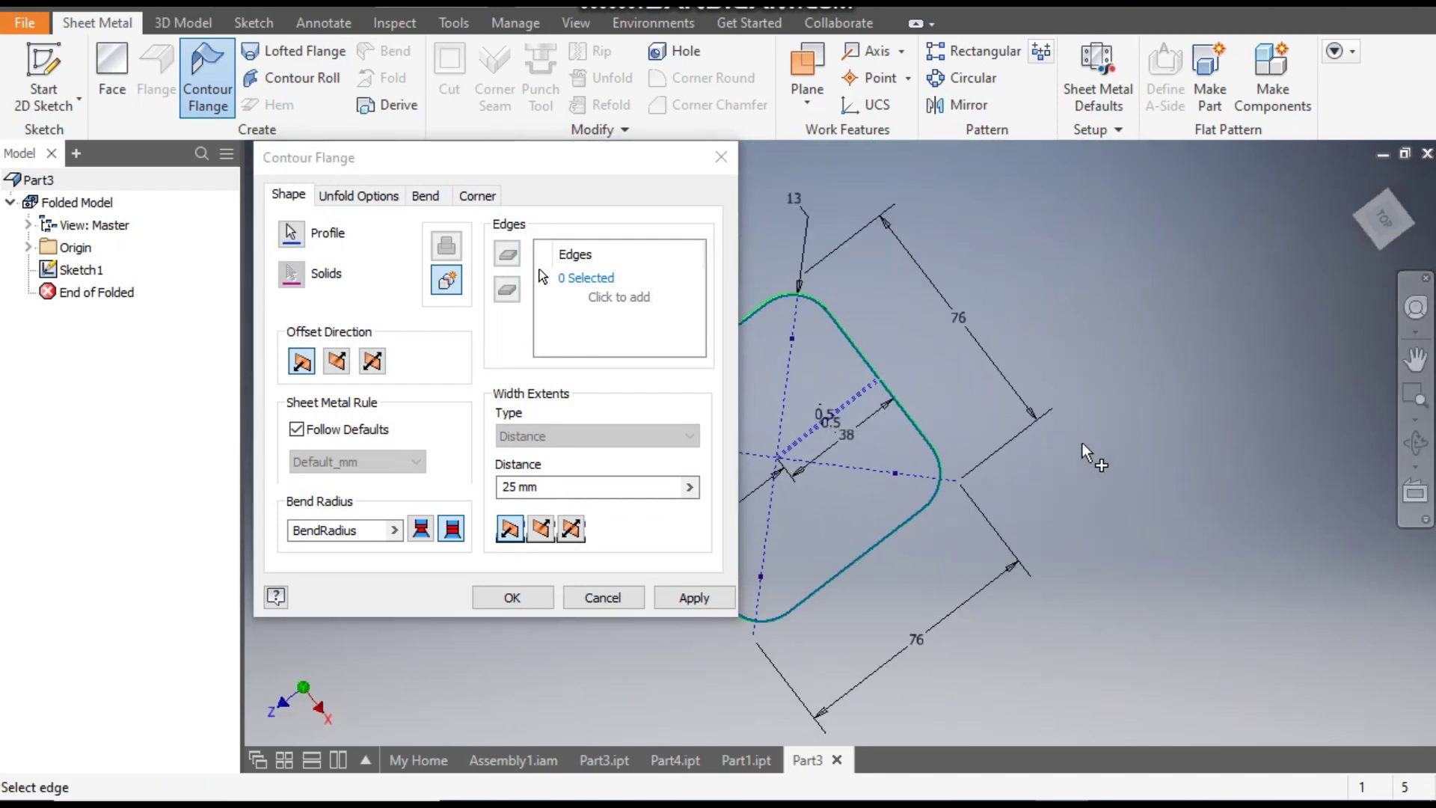
pyautogui.scroll(-5, 901, 385)
pyautogui.click(1416, 360)
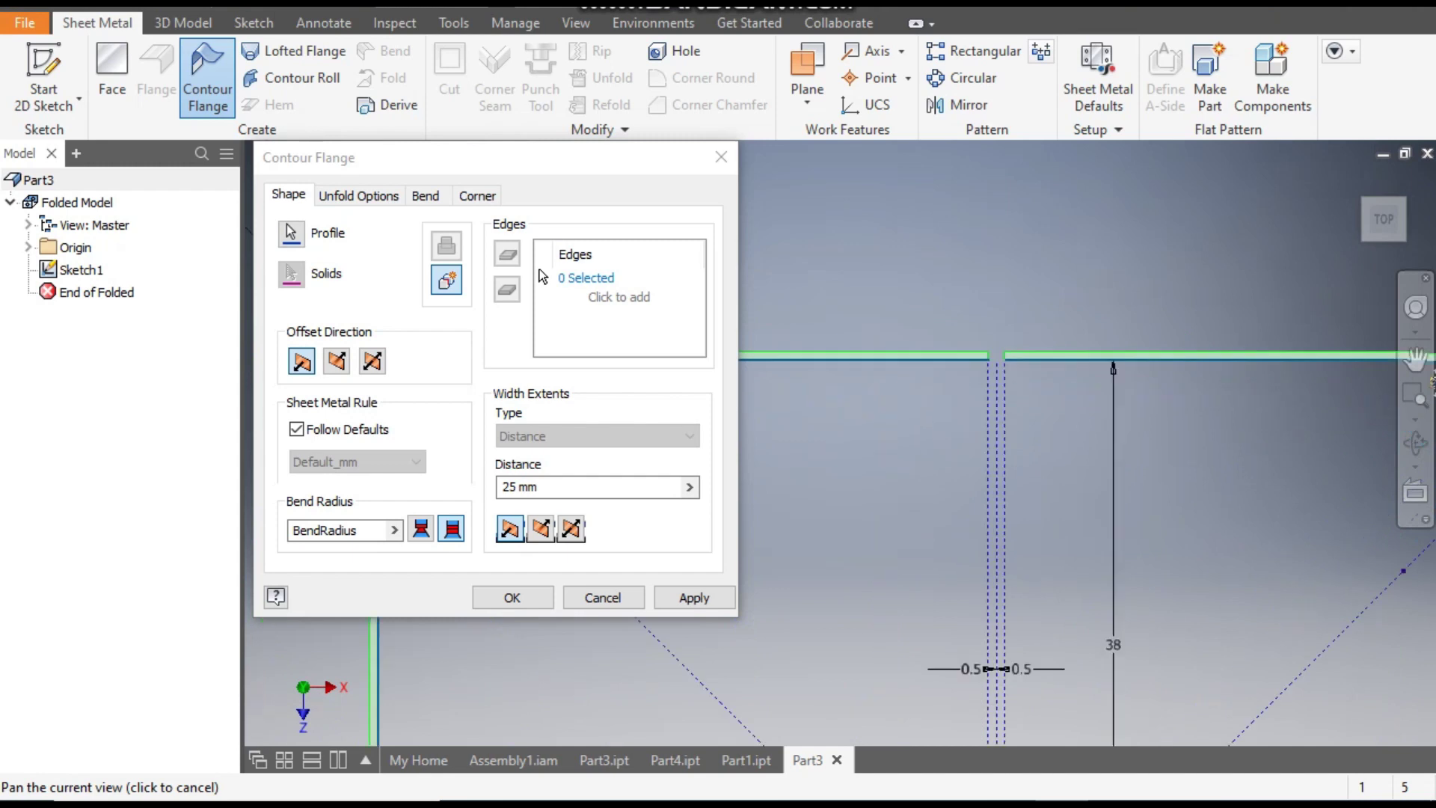
pyautogui.moveTo(1102, 383); pyautogui.dragTo(1140, 362)
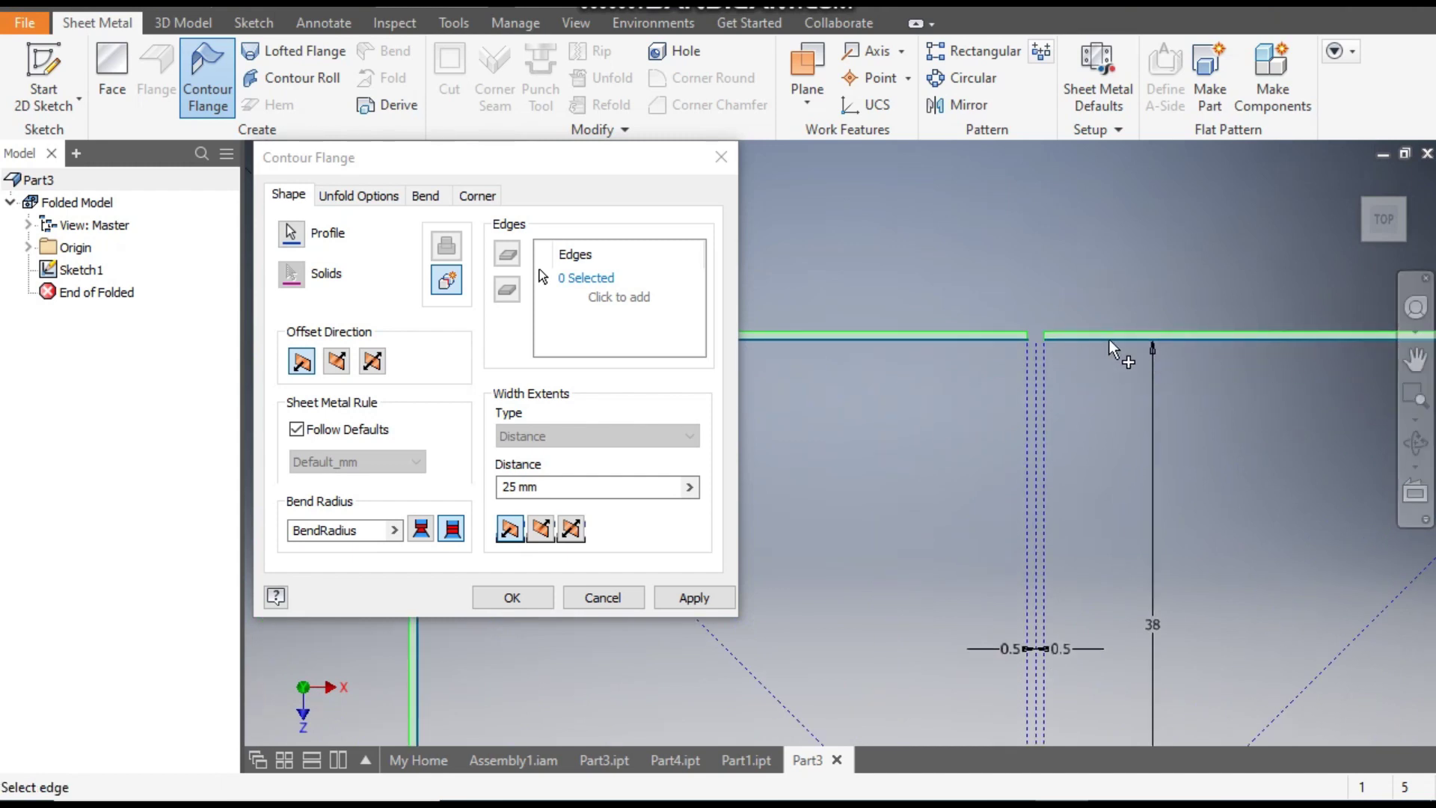
pyautogui.click(1406, 245)
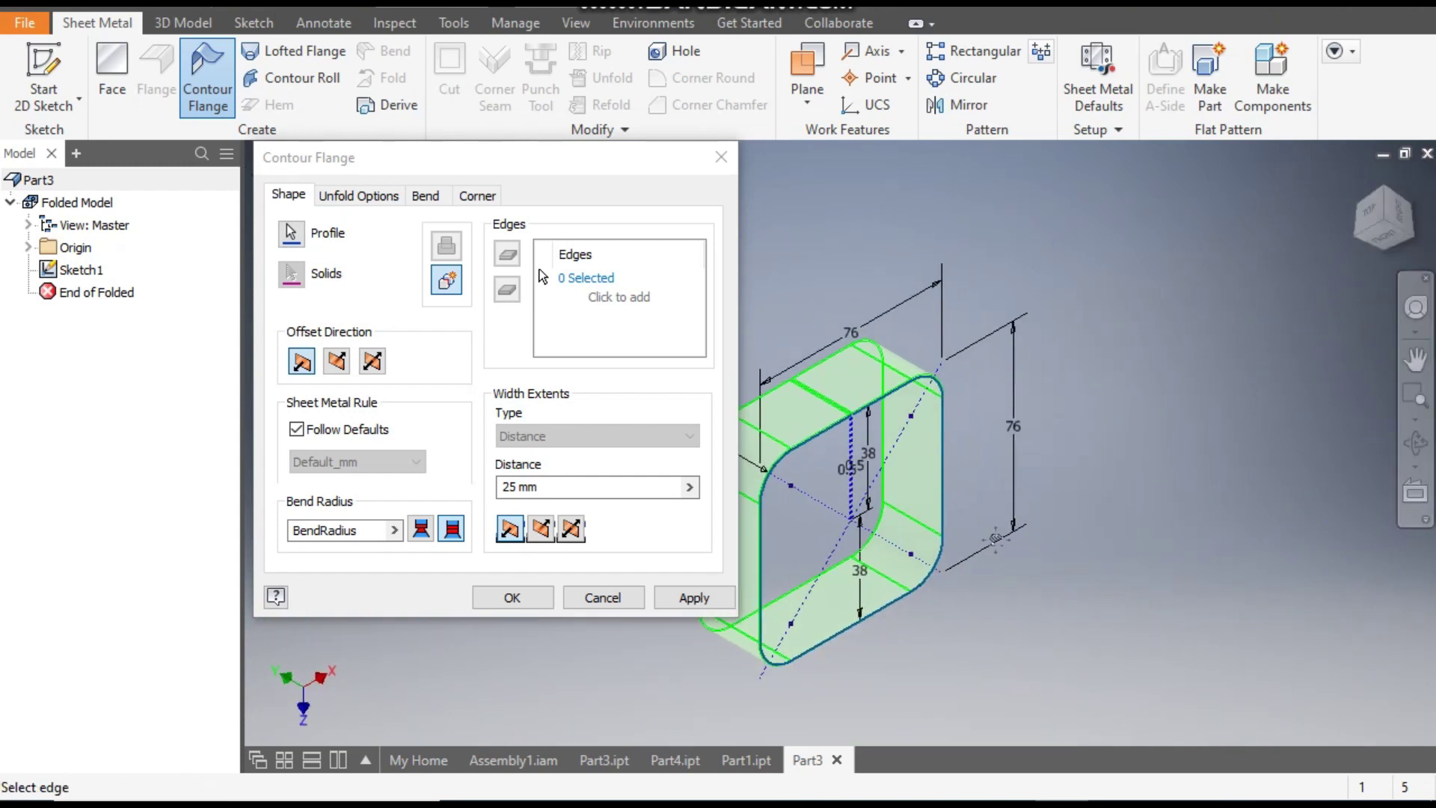
pyautogui.click(1376, 228)
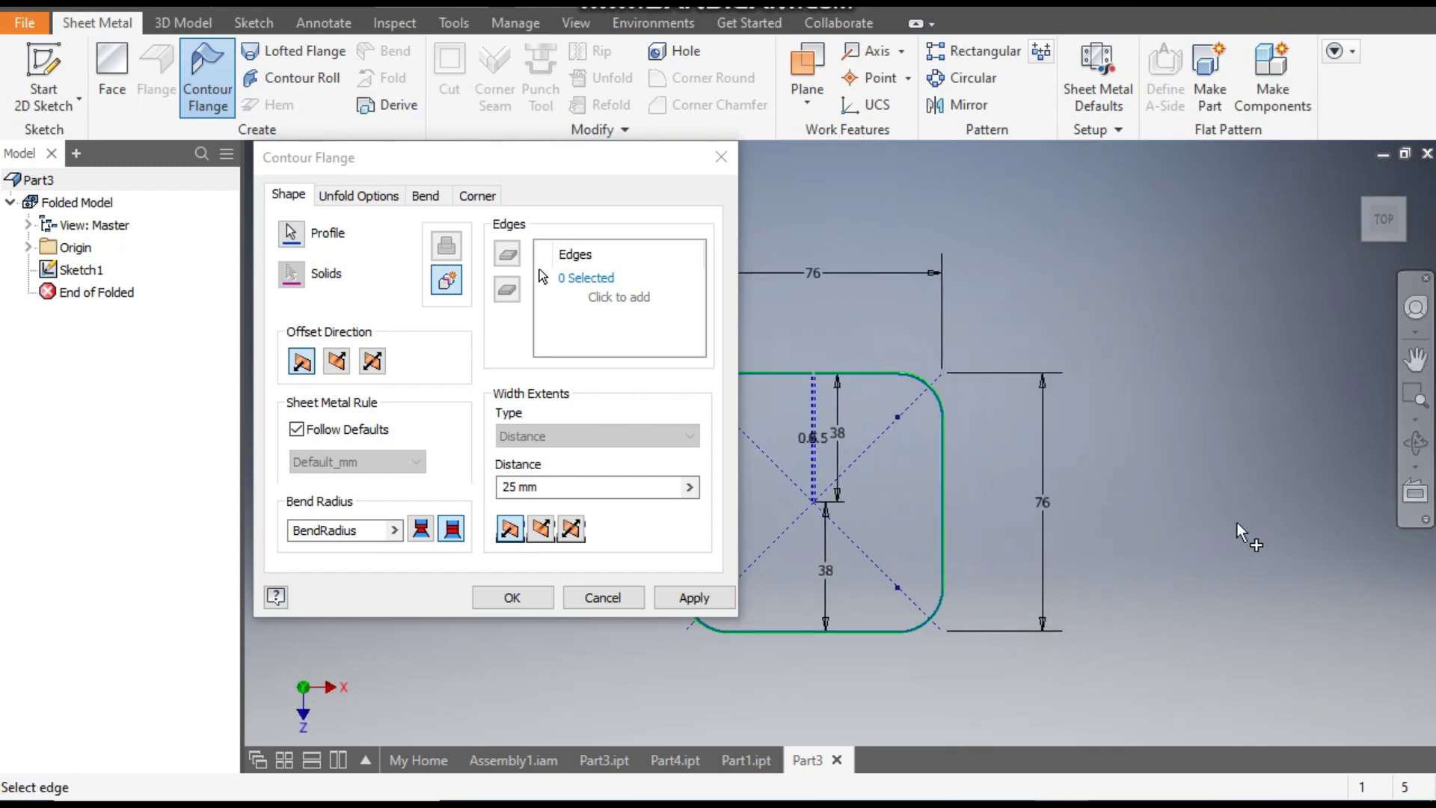
pyautogui.keyDown('shift'); pyautogui.moveTo(1239, 533); pyautogui.dragTo(1163, 512, button='middle'); pyautogui.keyUp('shift')
pyautogui.moveTo(922, 607); pyautogui.dragTo(1076, 584, button='middle')
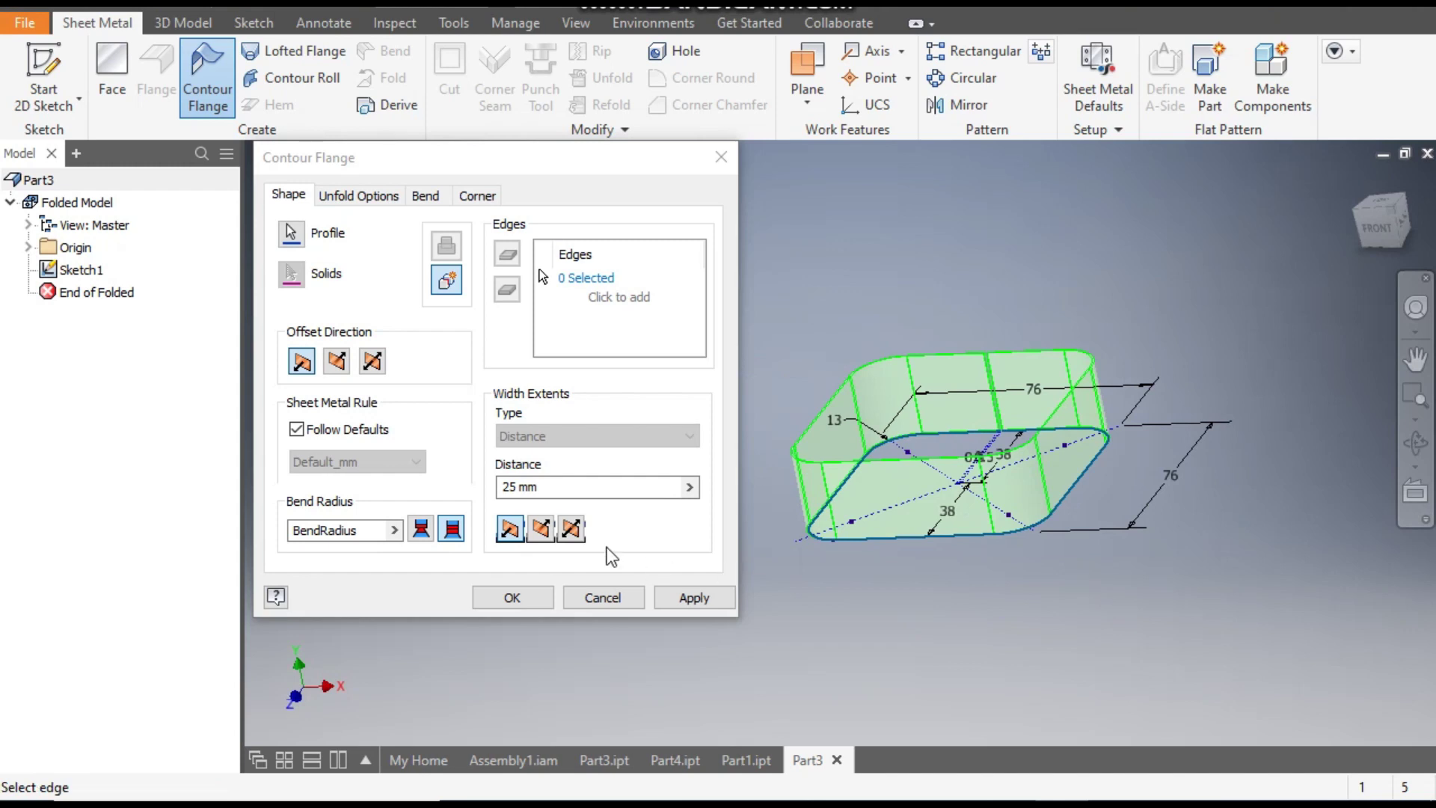
pyautogui.moveTo(551, 486); pyautogui.dragTo(493, 495)
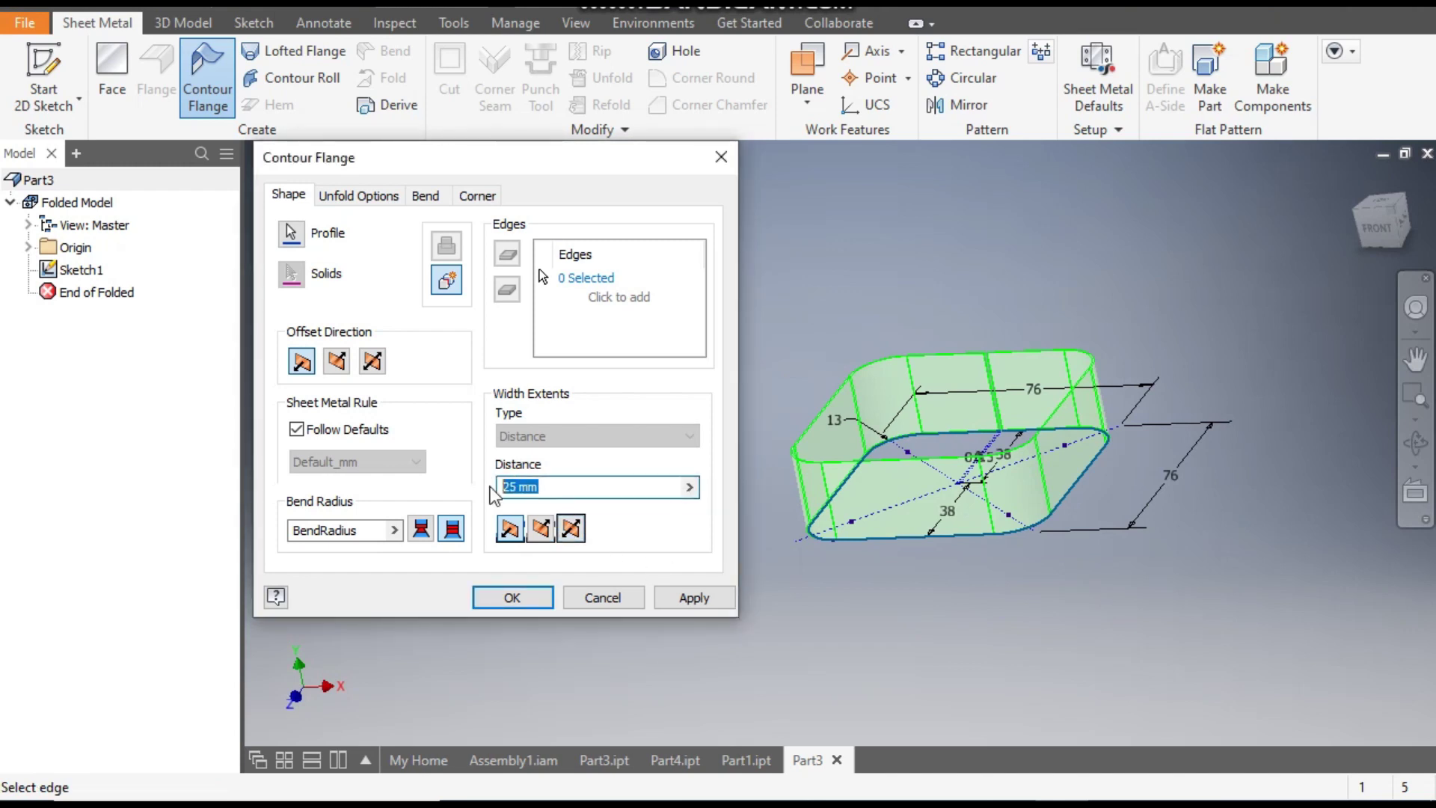
pyautogui.write('14')
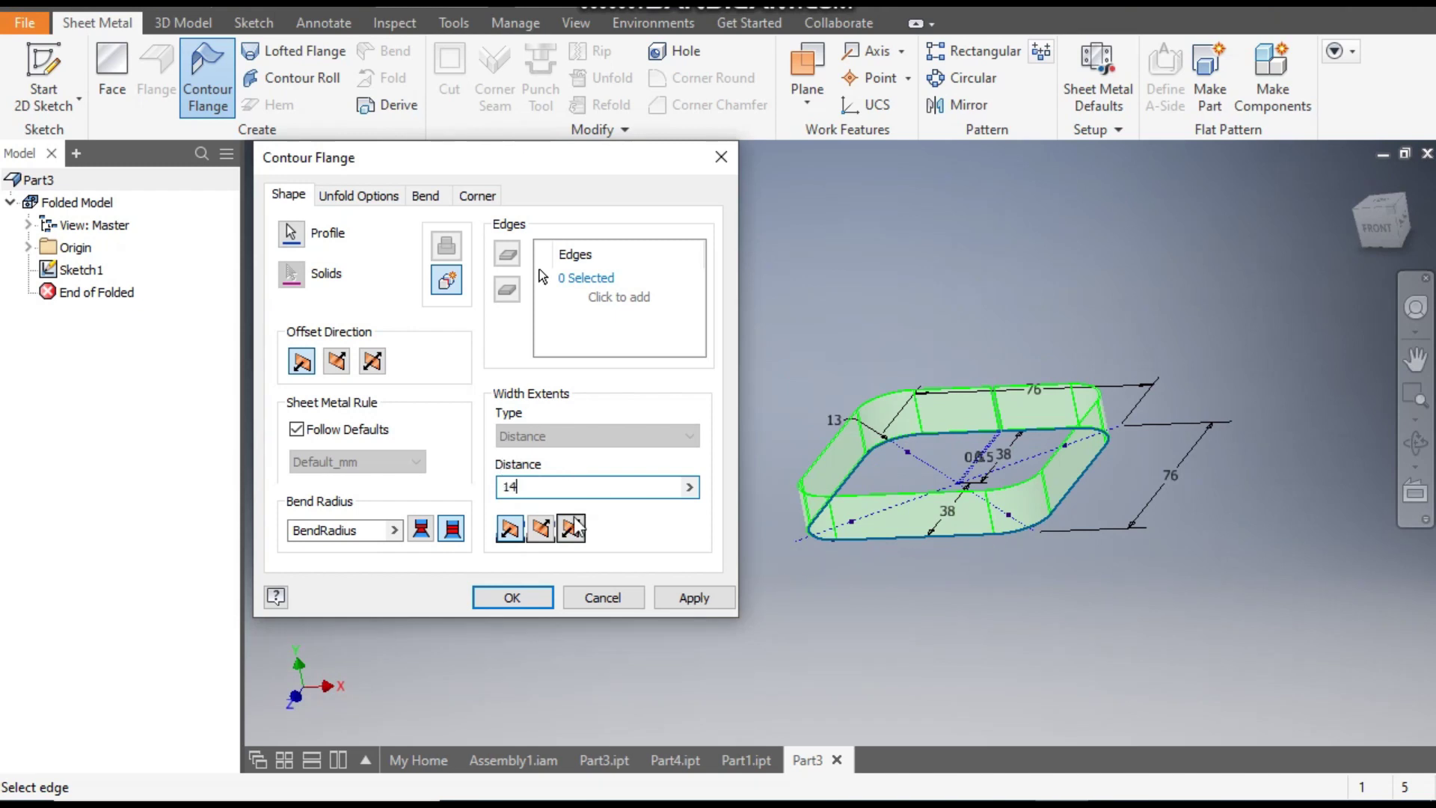
pyautogui.click(695, 598)
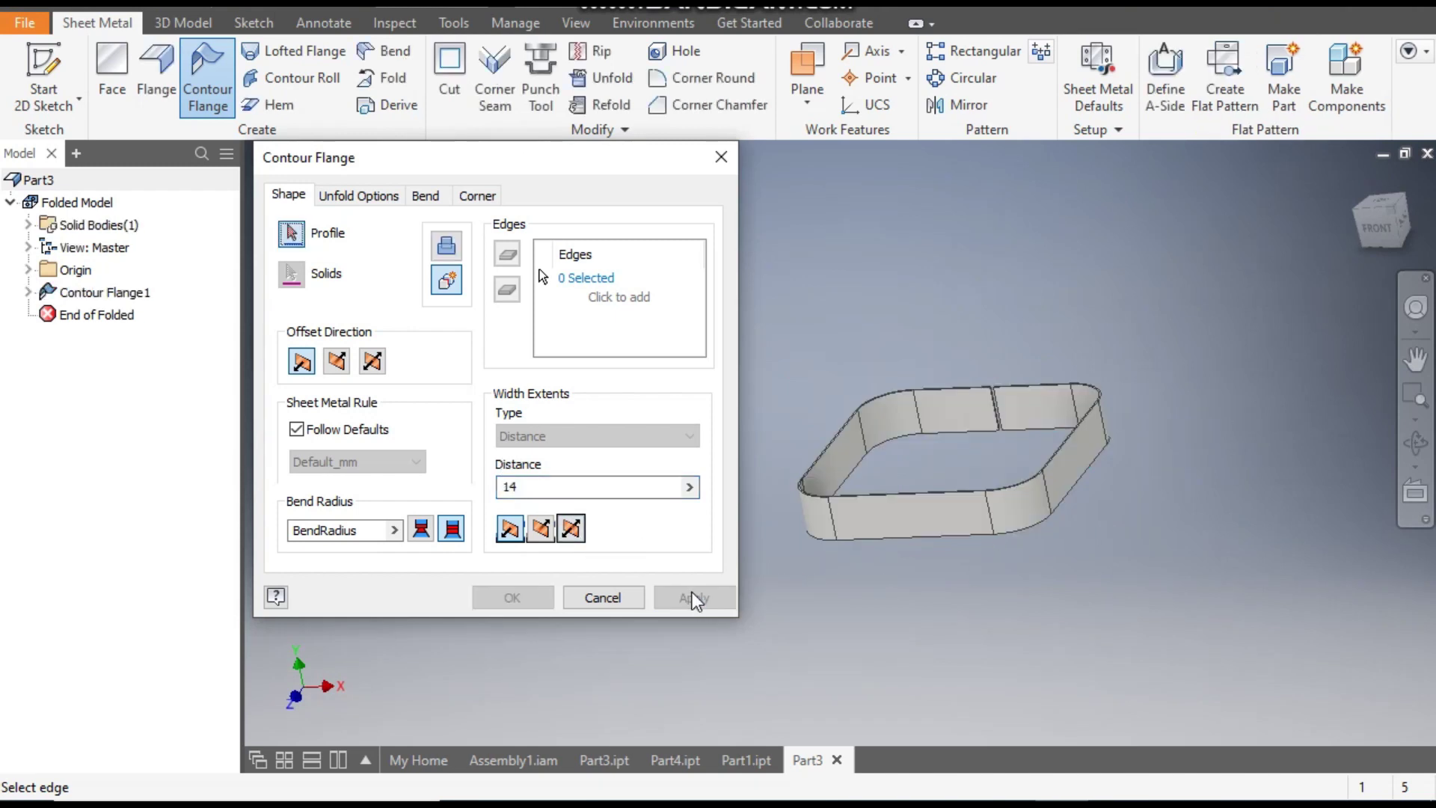
pyautogui.click(720, 158)
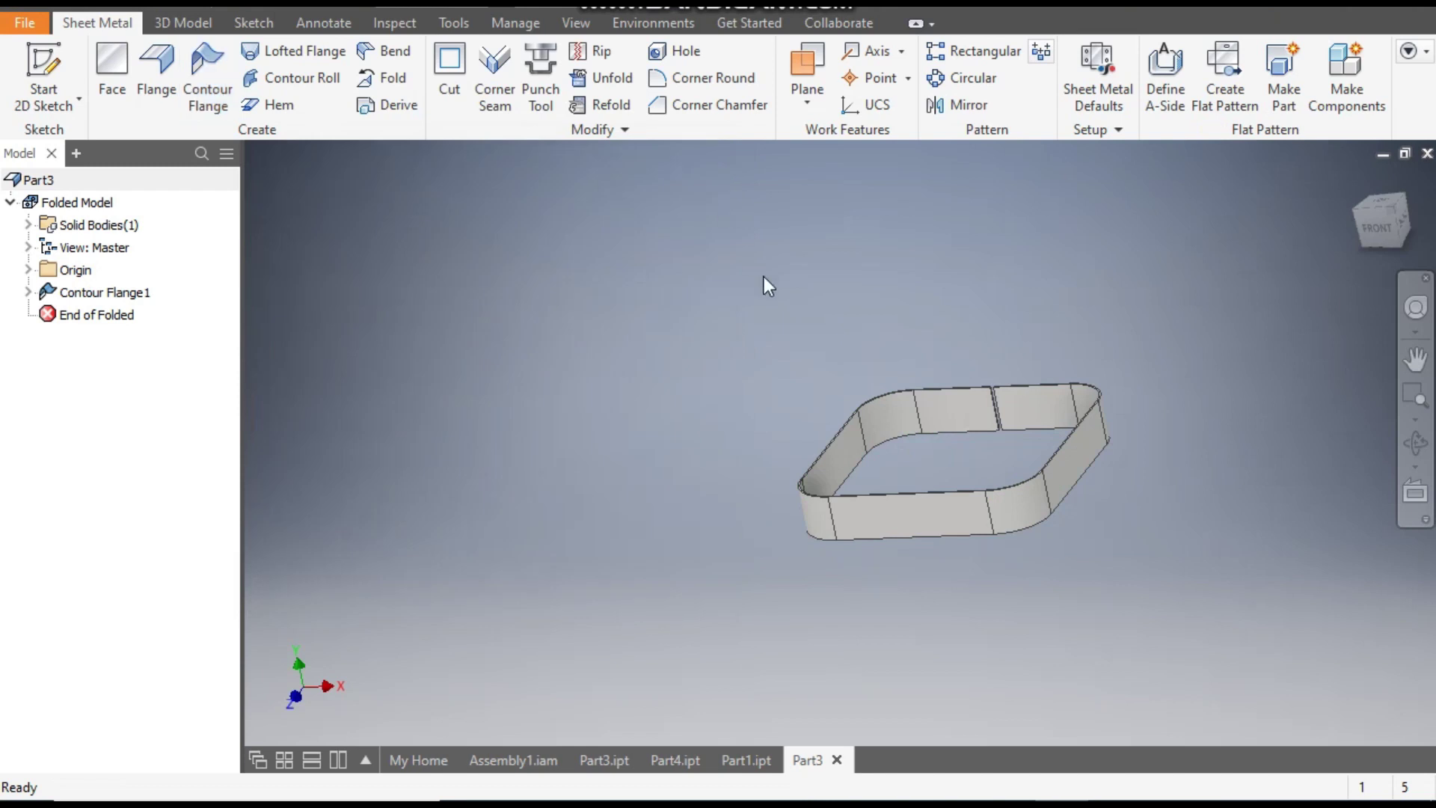
# In the sheet metal defaults, stop using the thickness from the rule and set the thickness to 2.5 mm.
pyautogui.scroll(-3, 1006, 374)
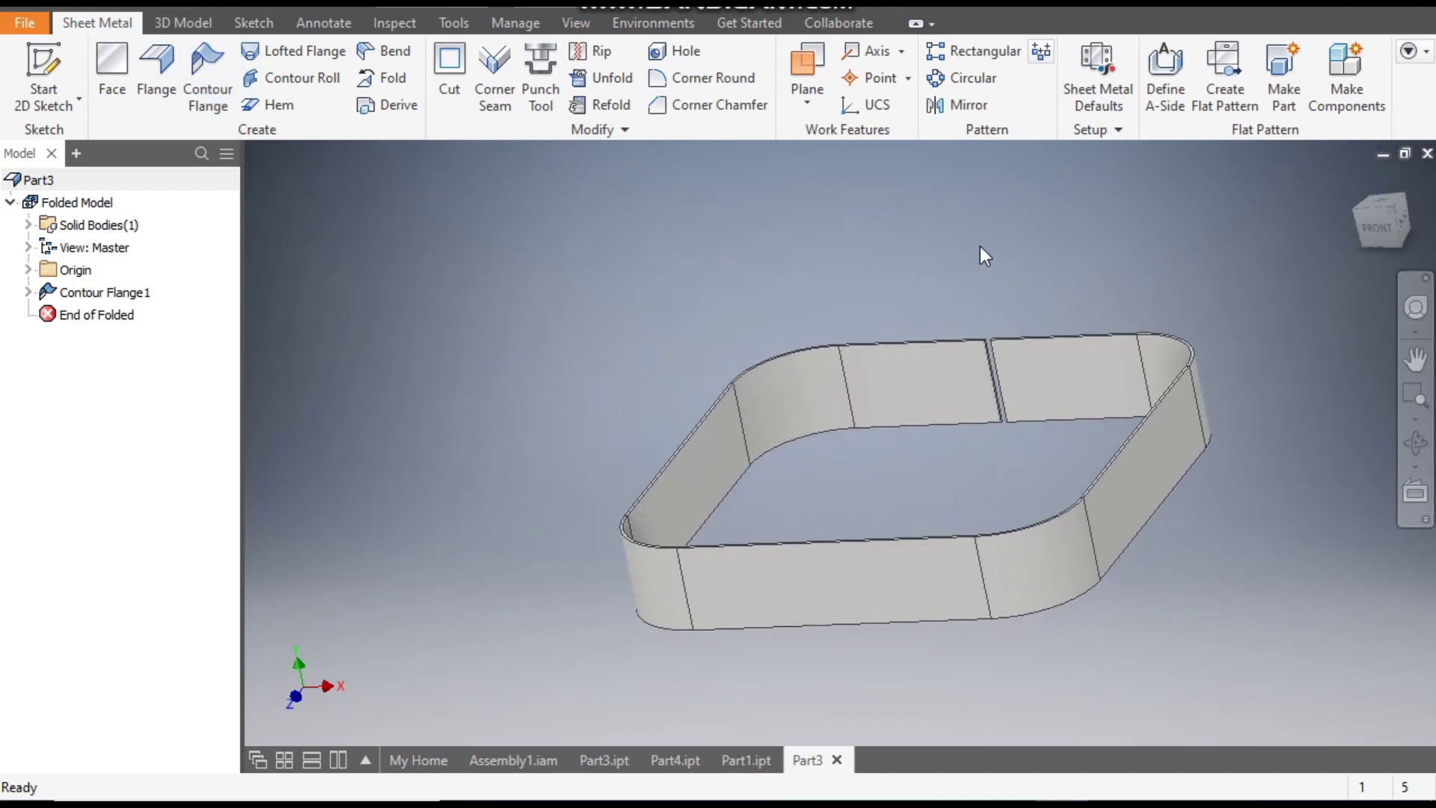
pyautogui.click(1099, 71)
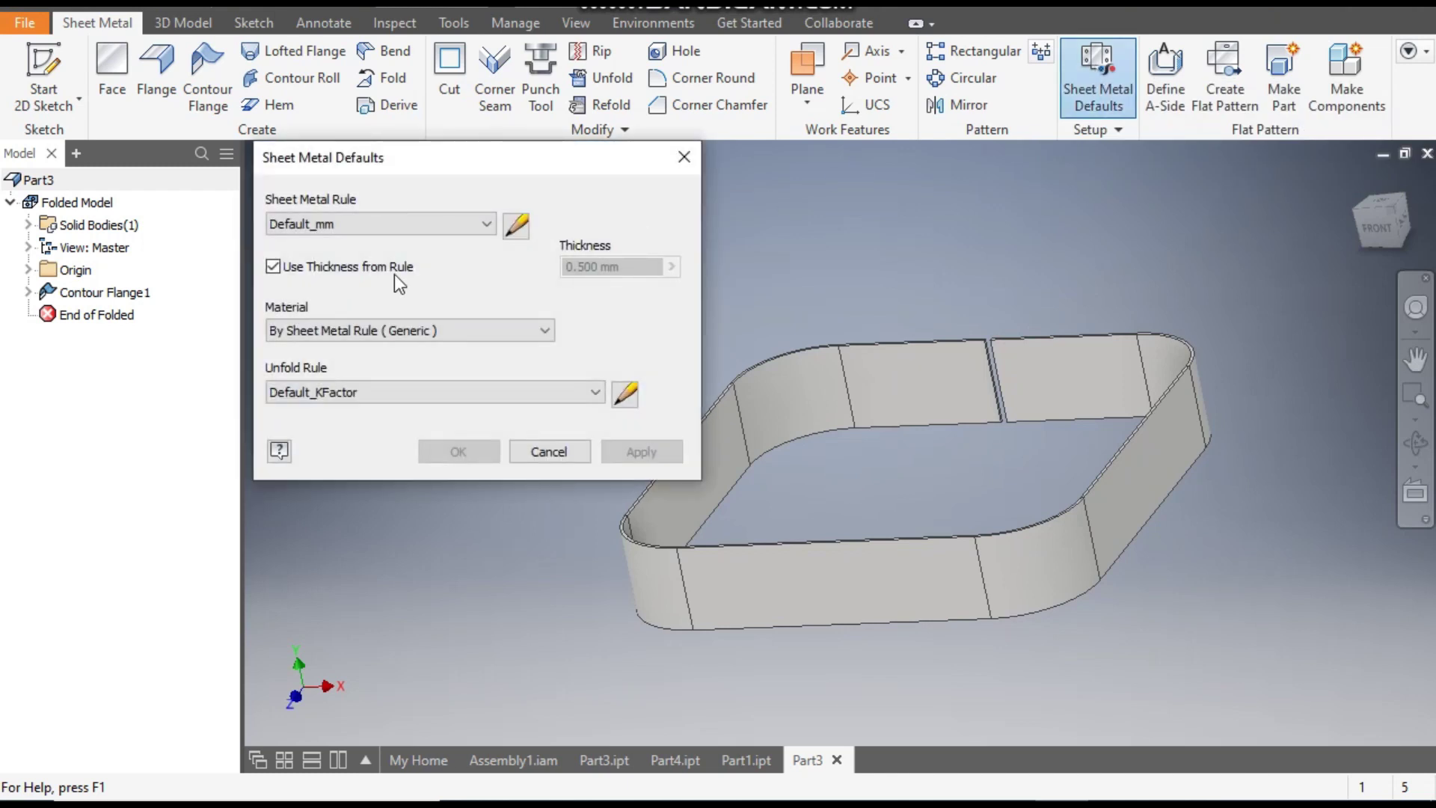
pyautogui.click(273, 267)
pyautogui.click(637, 267)
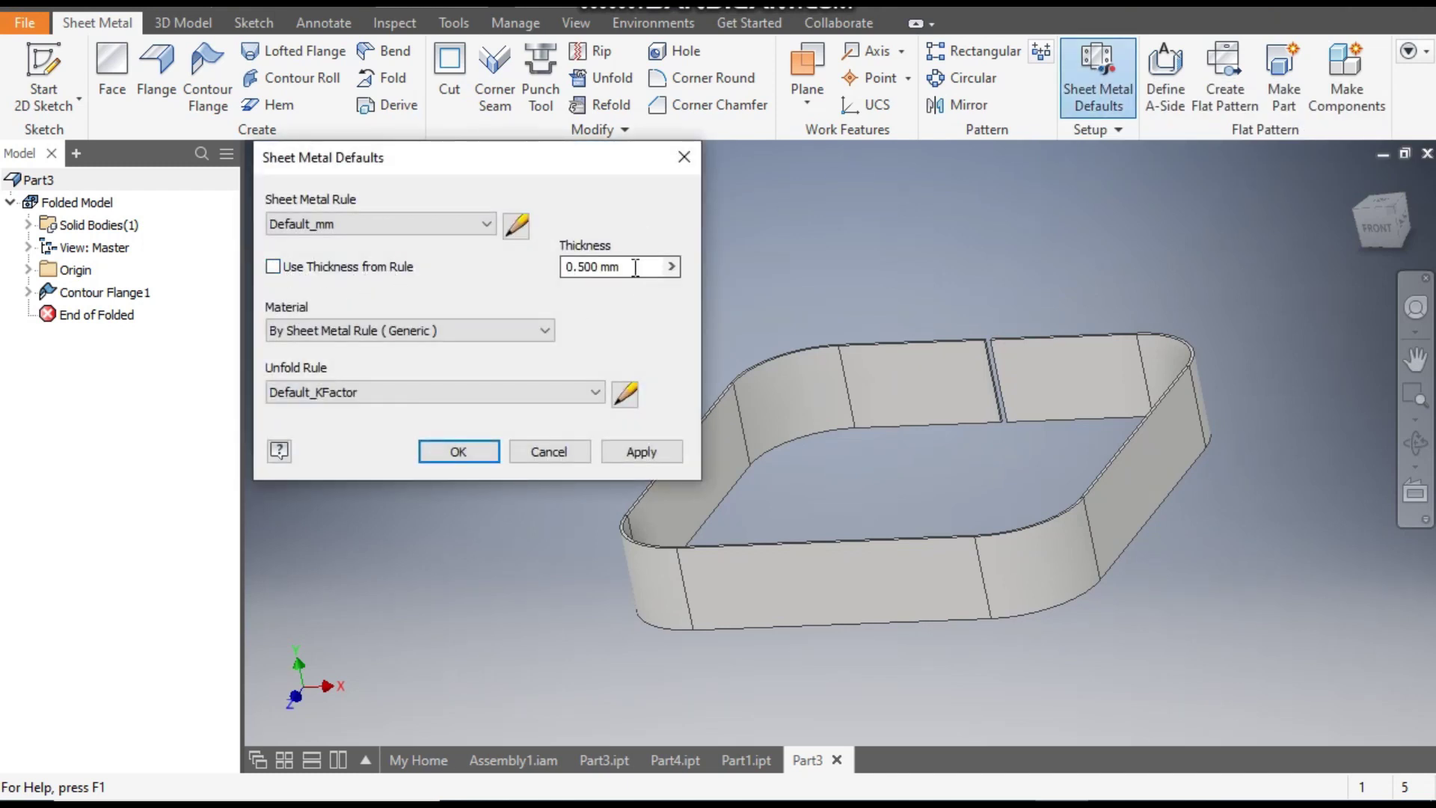
pyautogui.write('2.')
pyautogui.click(642, 451)
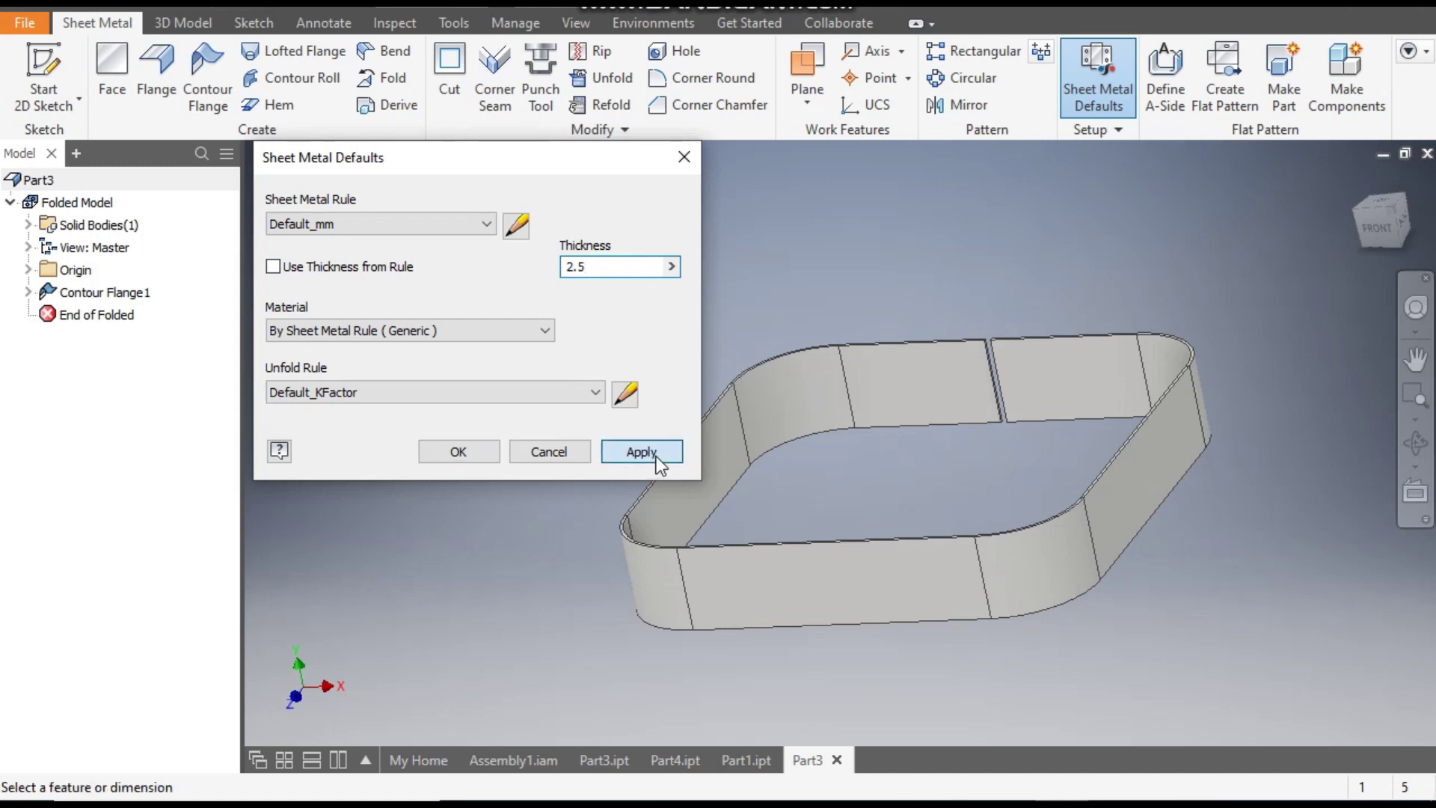
pyautogui.click(683, 158)
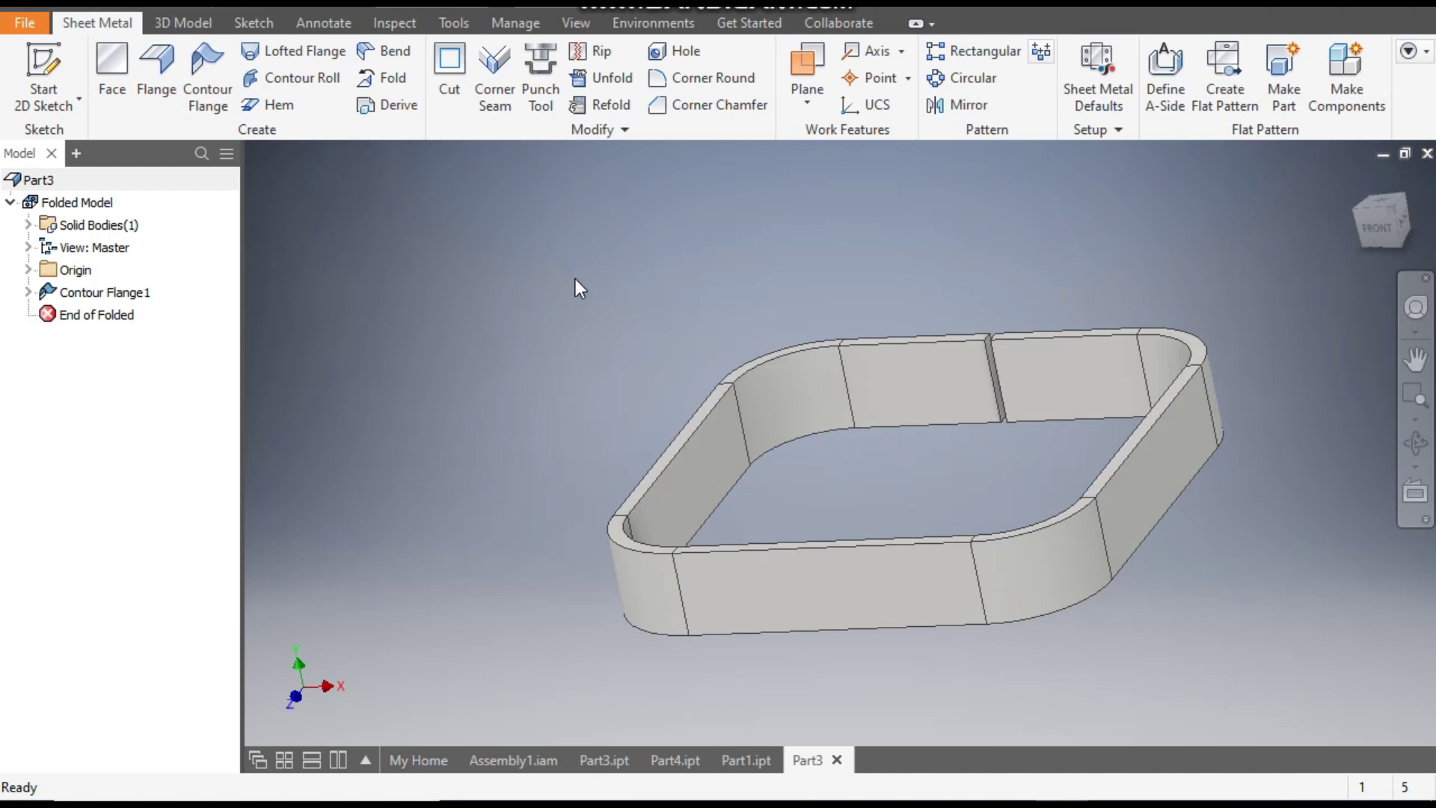
# Unfold all bends of the ring, using the flat front face opposite the gap as the stationary reference.
pyautogui.click(625, 77)
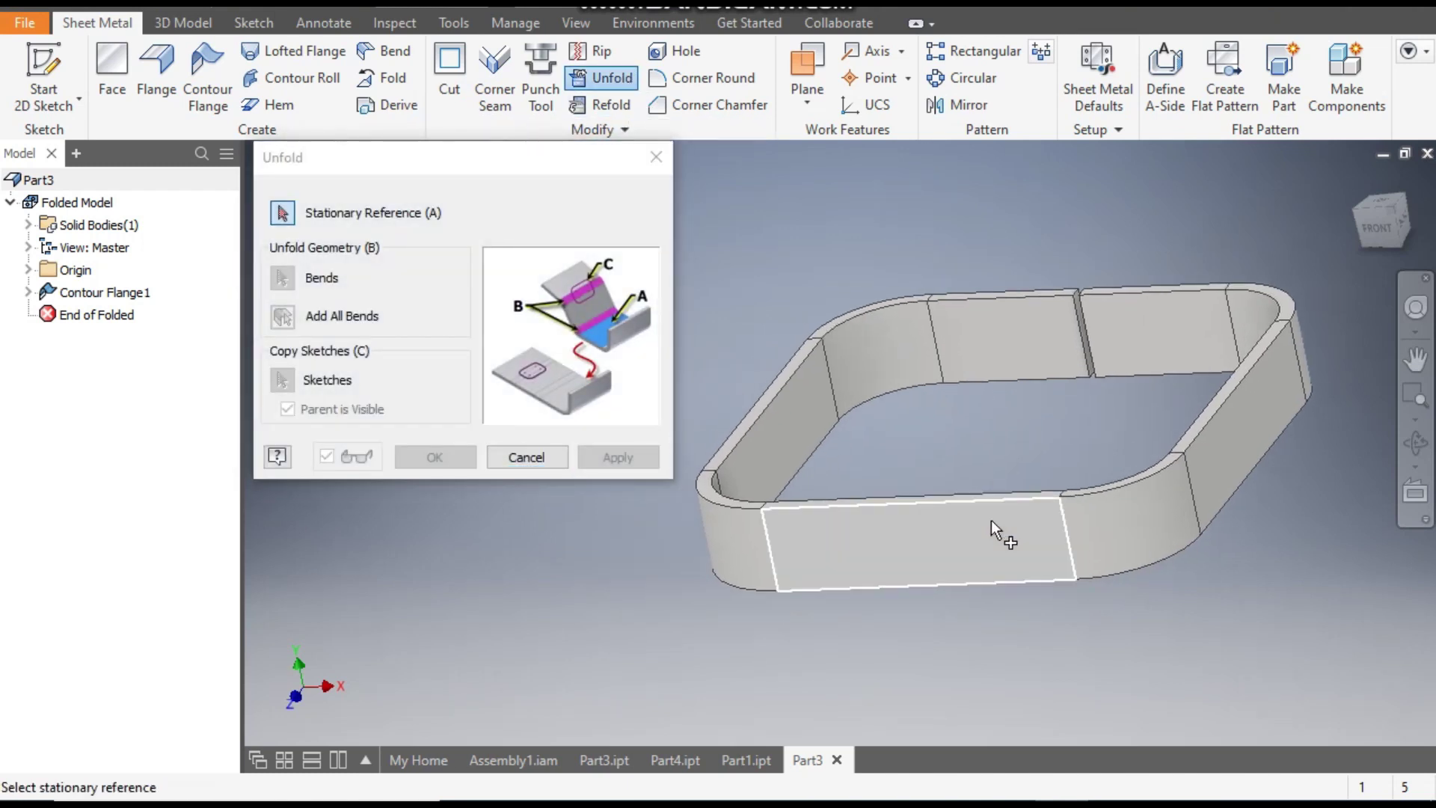
pyautogui.click(904, 552)
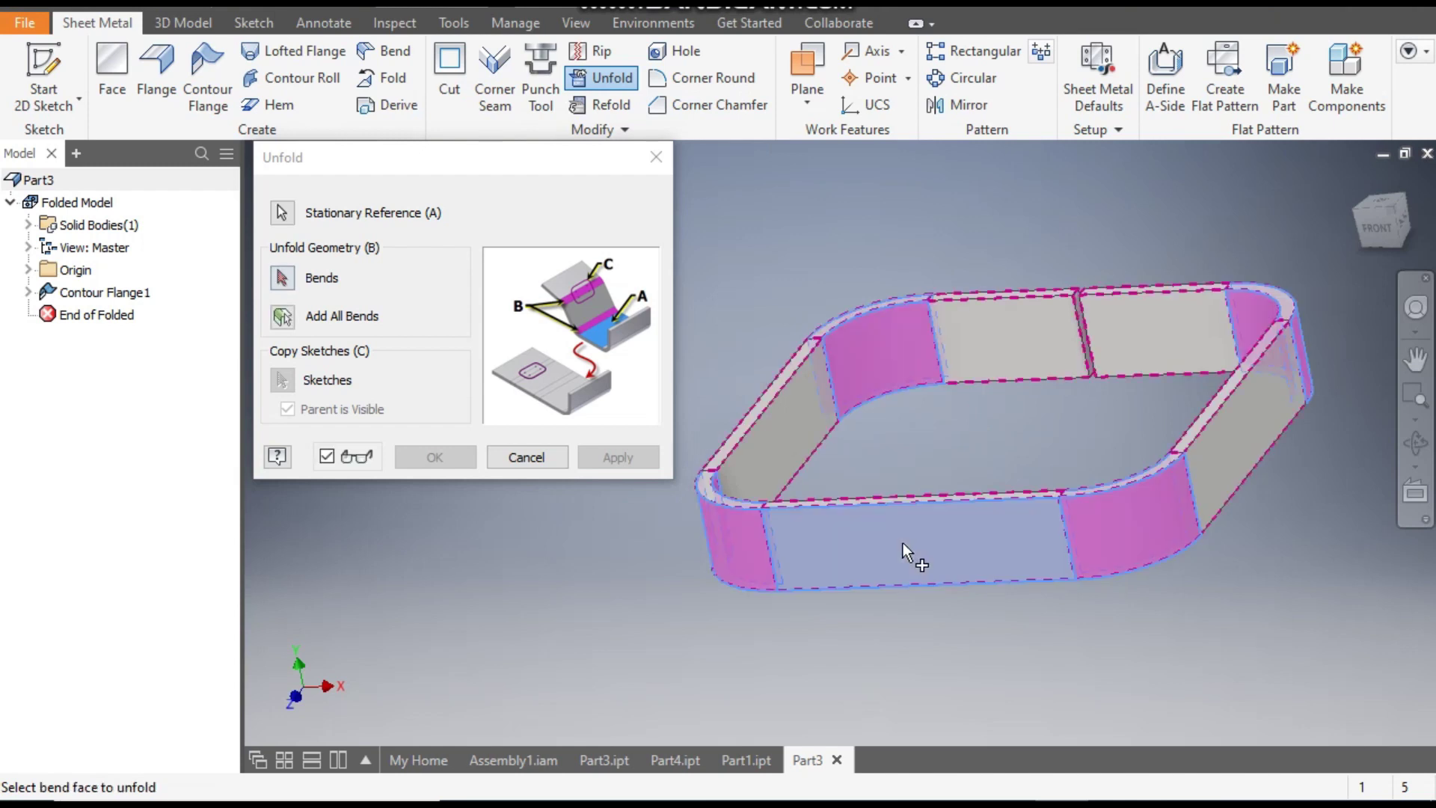
pyautogui.click(282, 319)
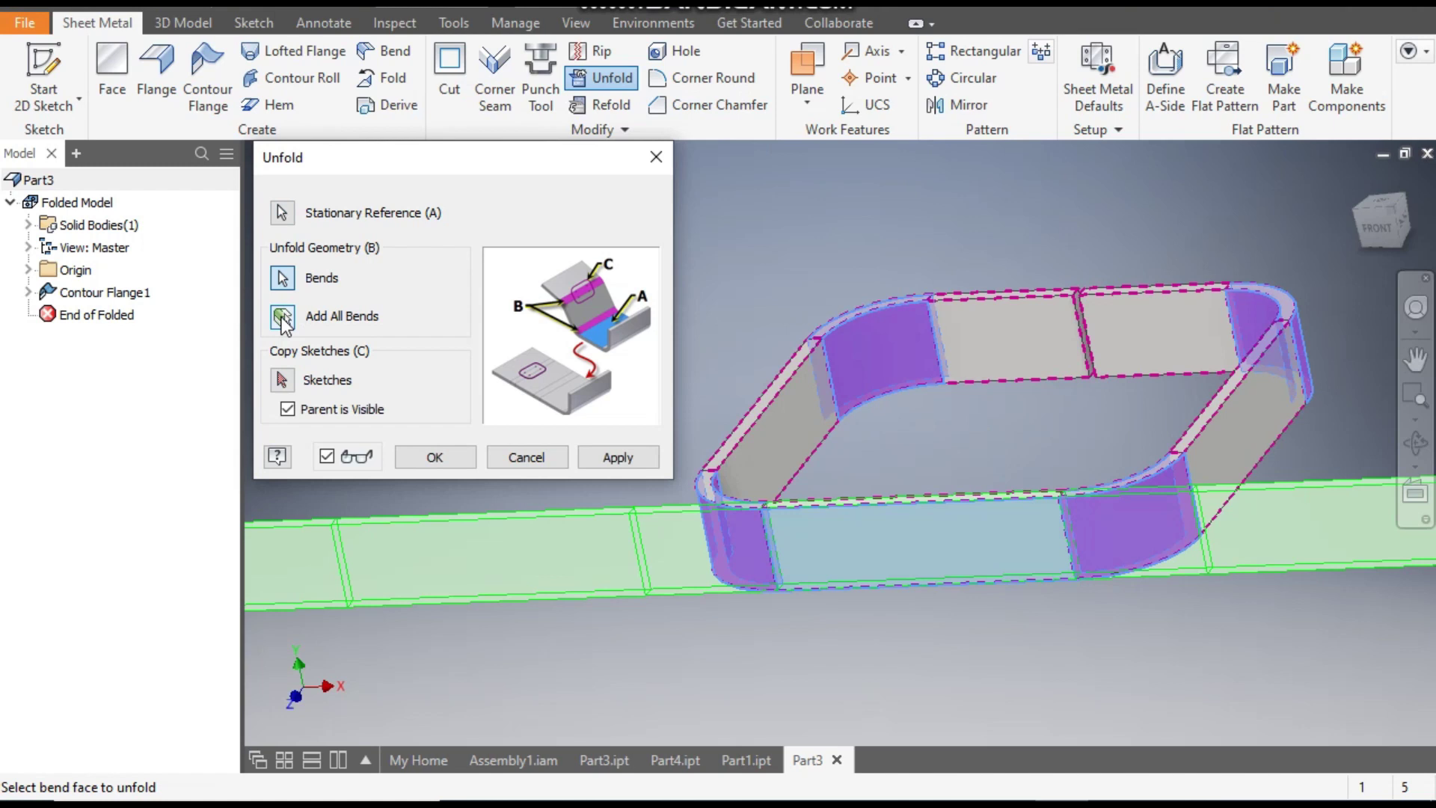
pyautogui.click(435, 457)
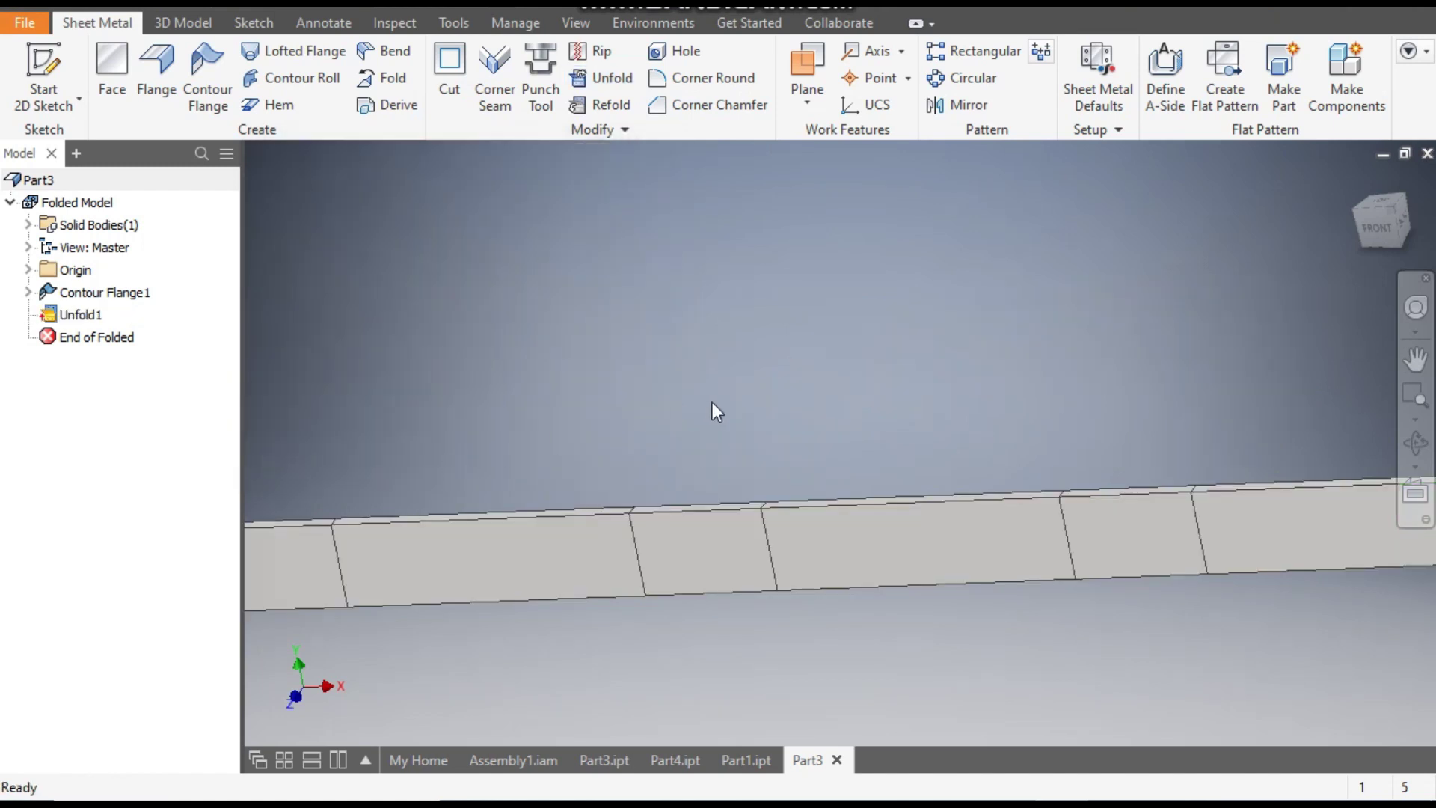
# Start a new sketch on the flat end face at the positive X end of the unfolded strip.
pyautogui.scroll(-5, 925, 434)
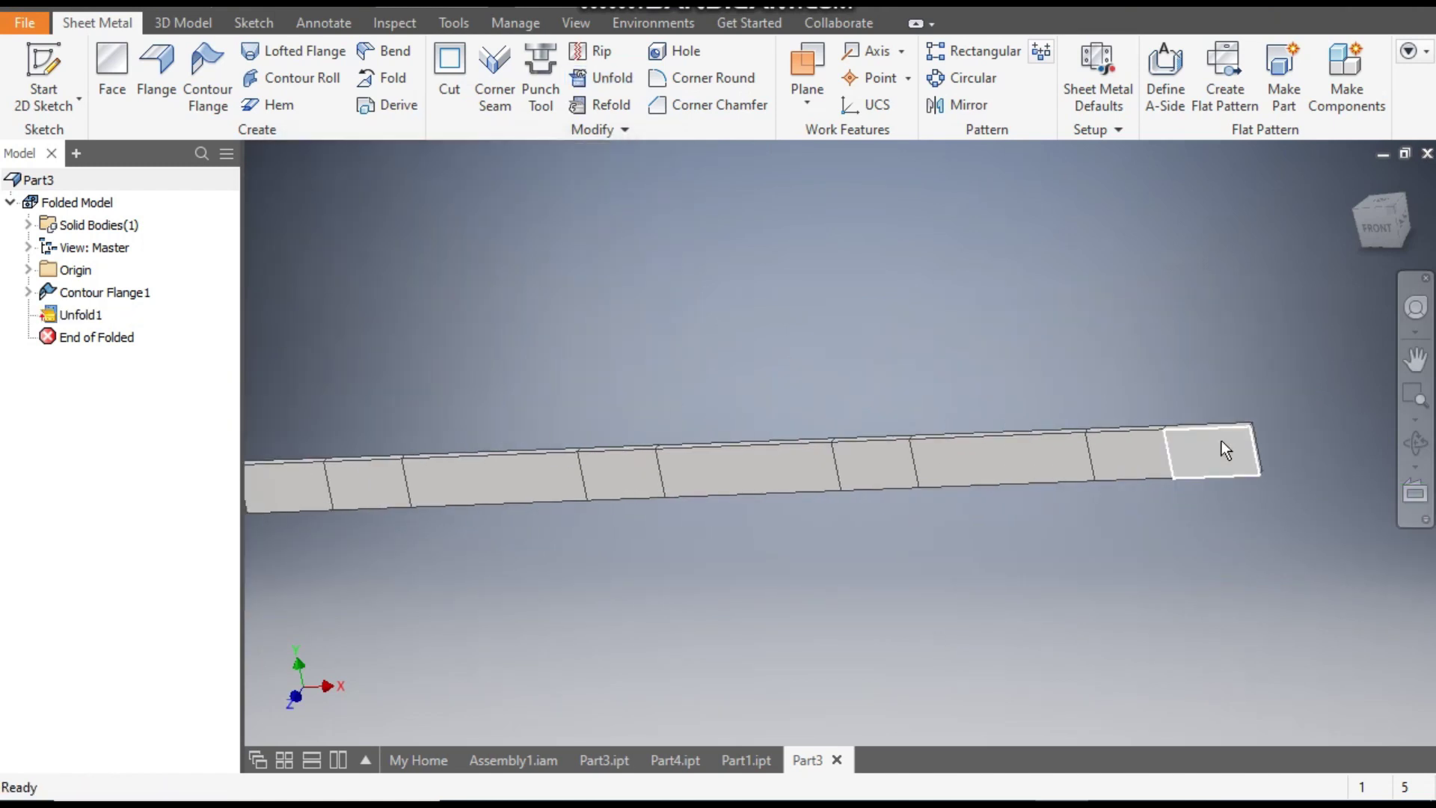
pyautogui.click(1222, 442)
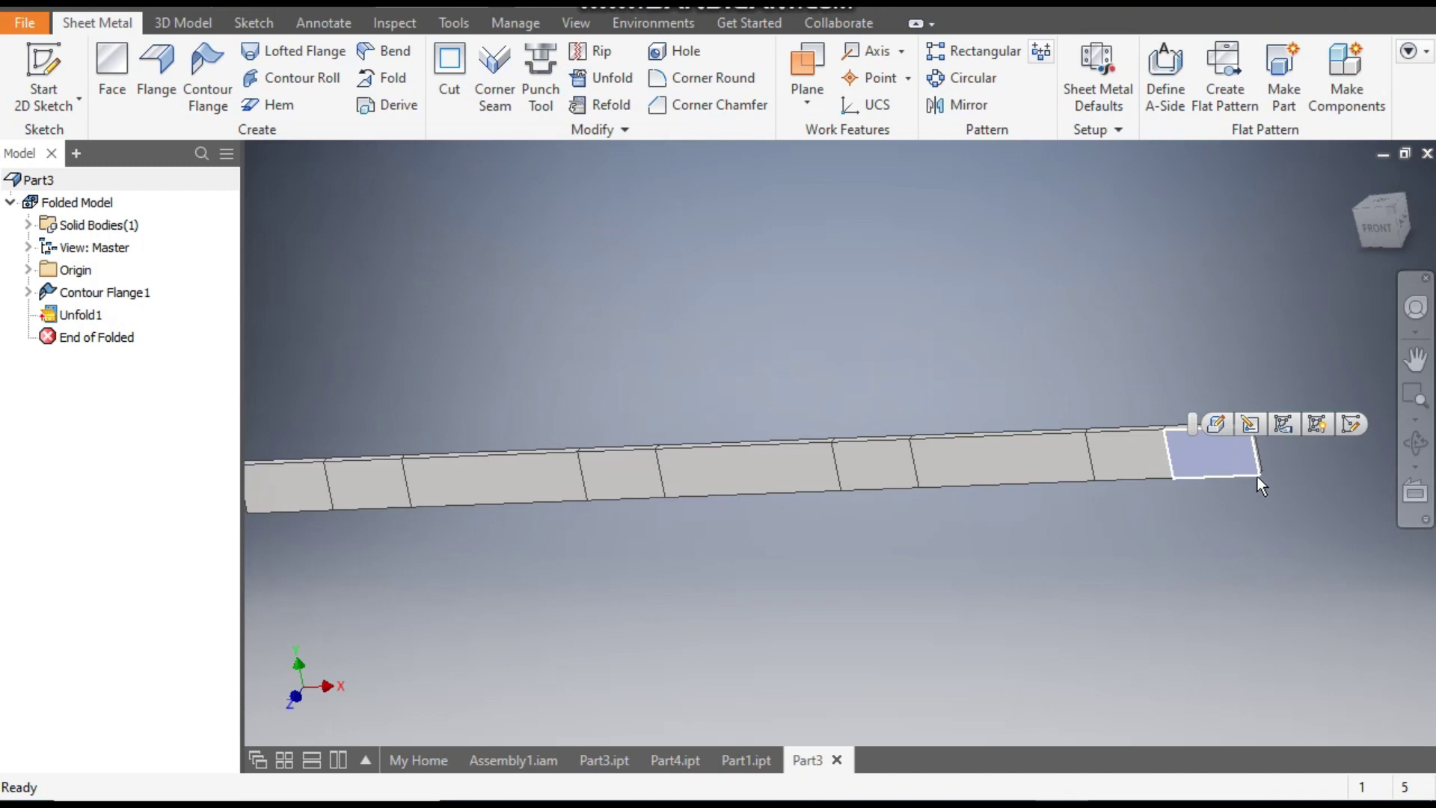
pyautogui.click(1353, 424)
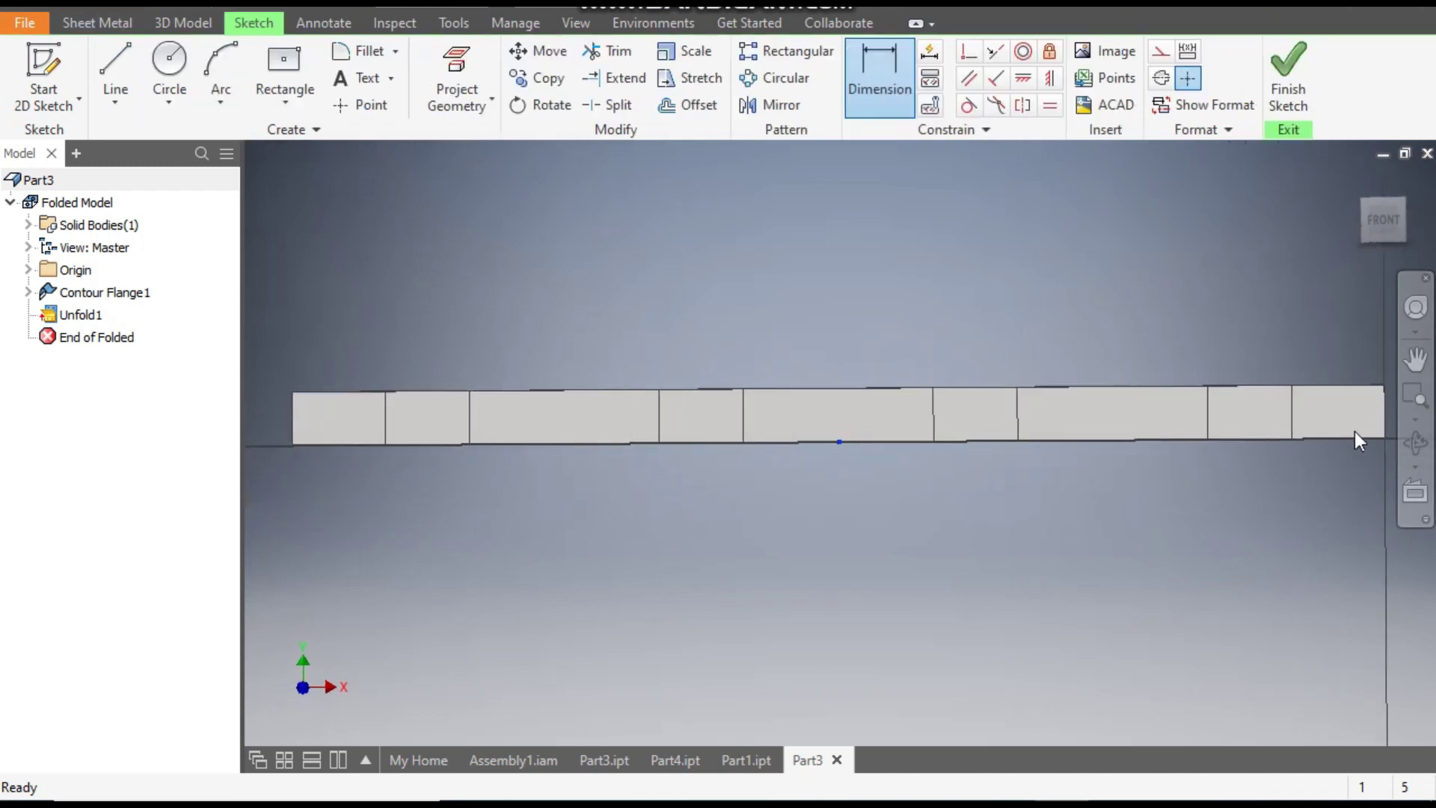
pyautogui.moveTo(1354, 431); pyautogui.dragTo(908, 440, button='middle')
pyautogui.scroll(2, 922, 439)
pyautogui.scroll(2, 977, 385)
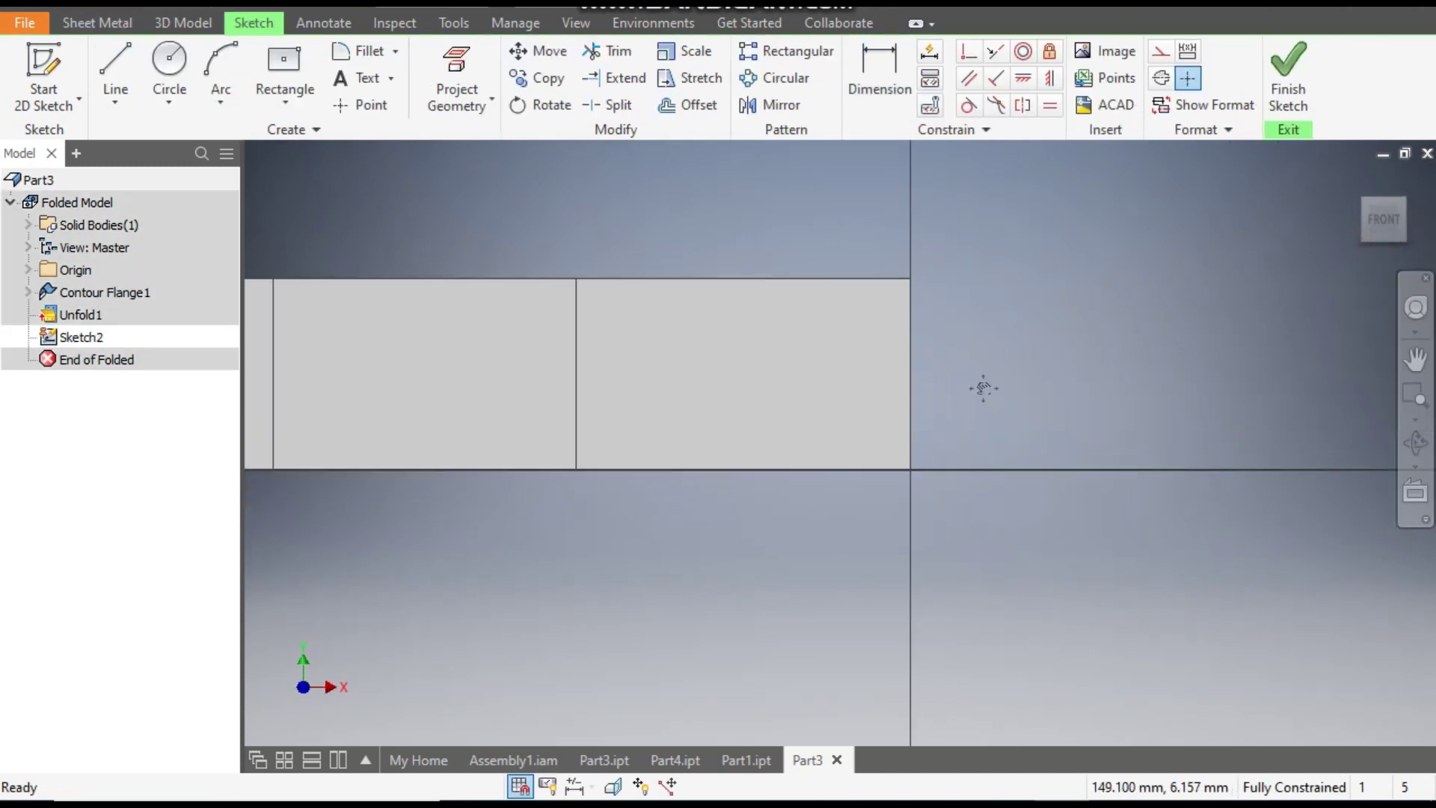
# Draw two vertical six-sided polygons, one centred at the strip's lower end corner and one on the end edge about 11 mm above.
pyautogui.click(288, 105)
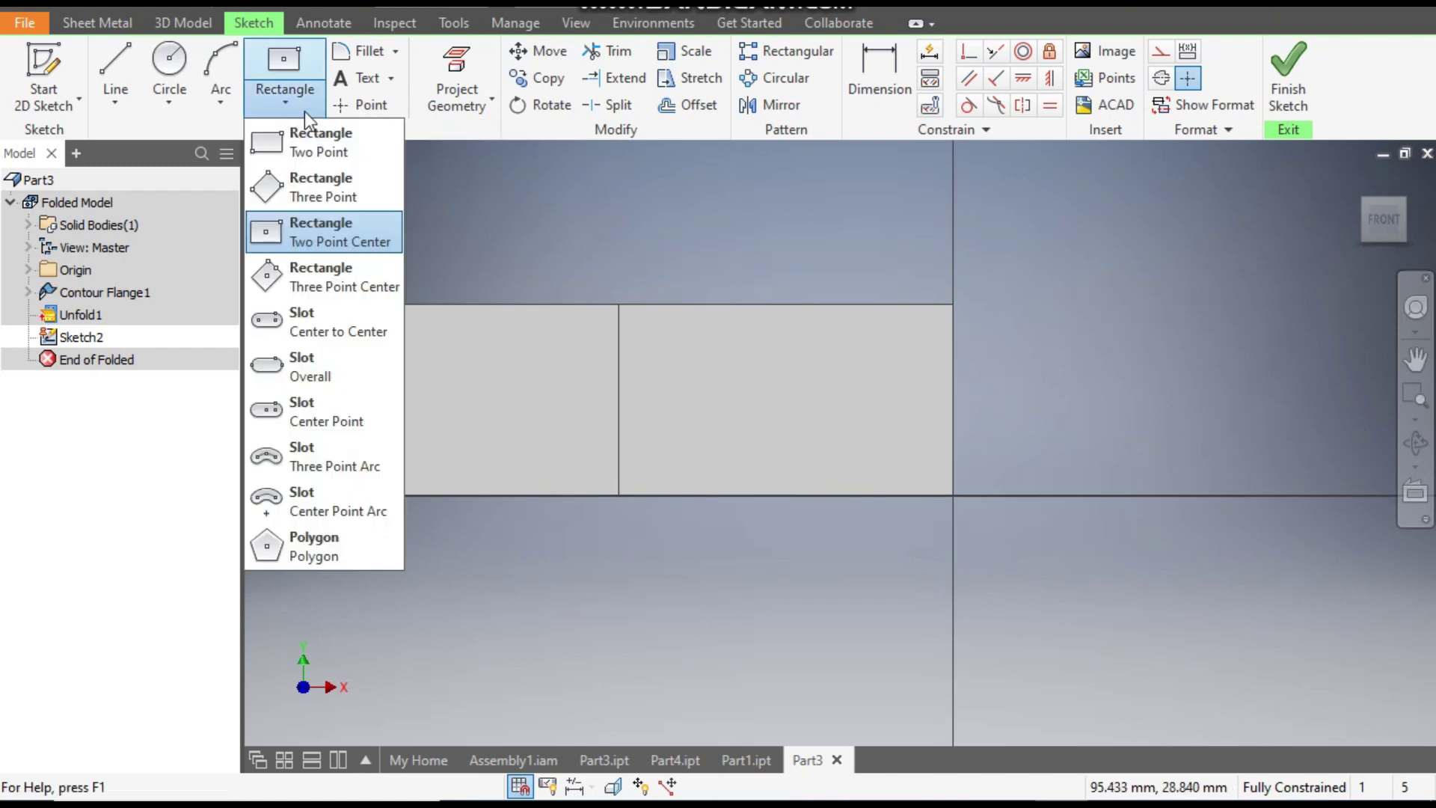
pyautogui.click(333, 546)
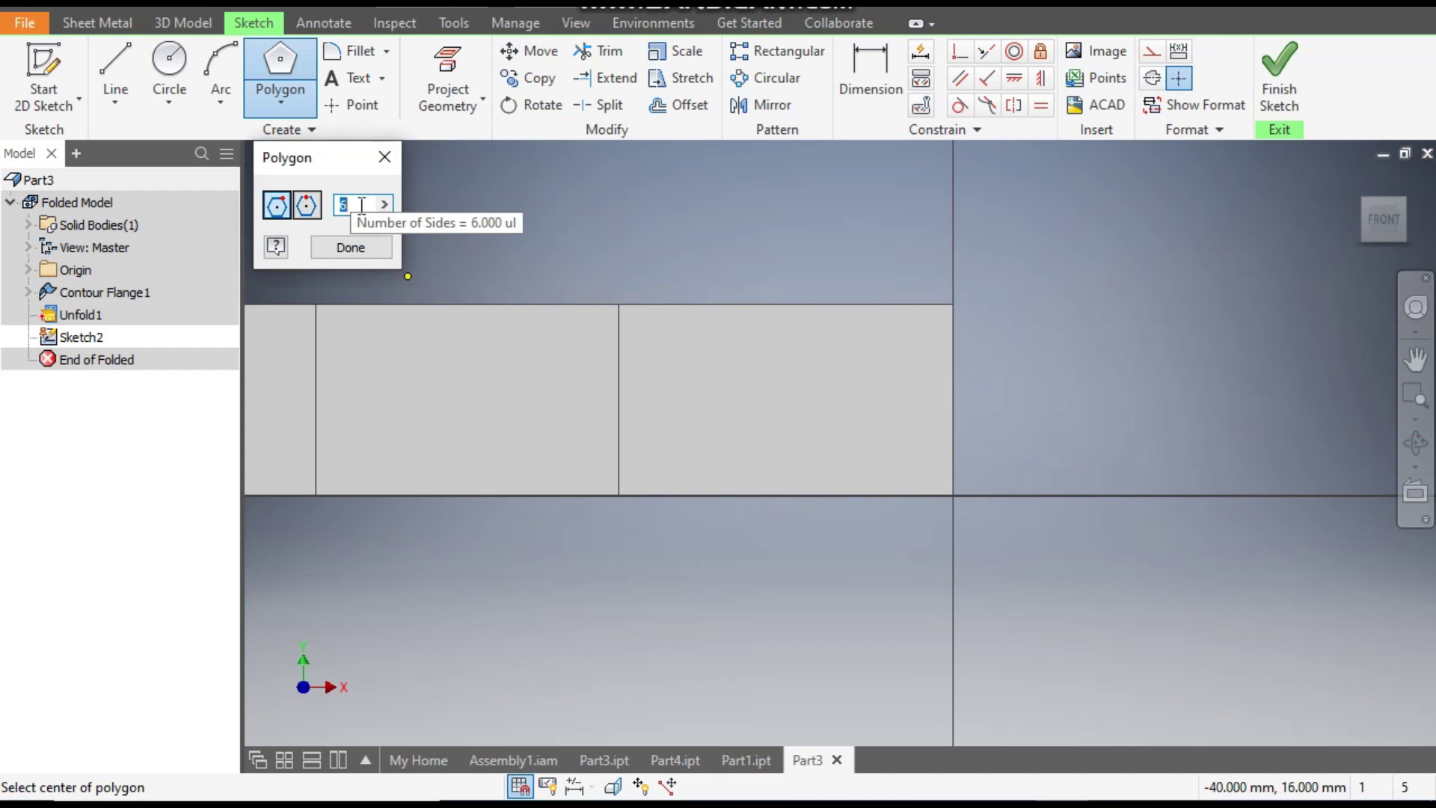
pyautogui.click(953, 495)
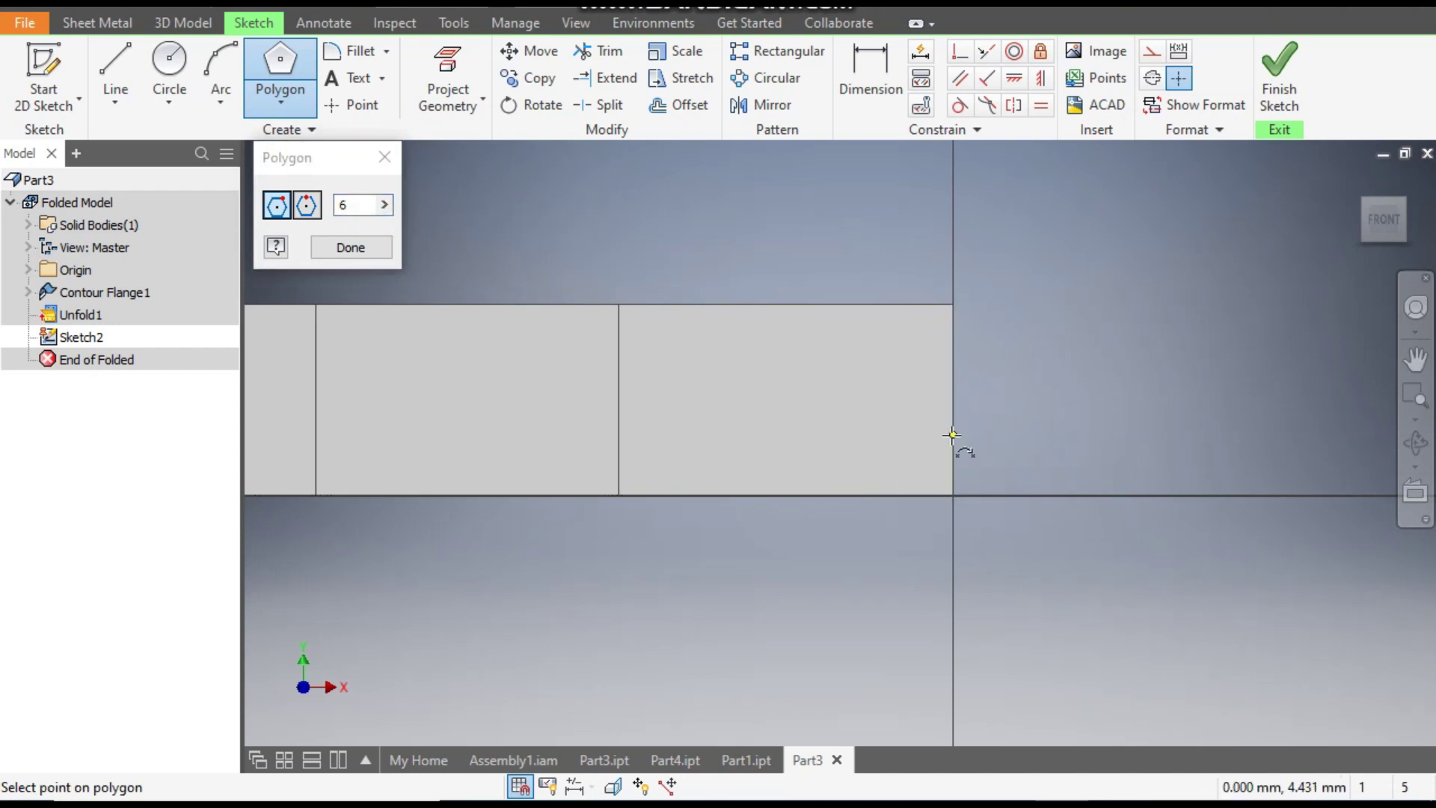
pyautogui.click(954, 434)
pyautogui.click(953, 345)
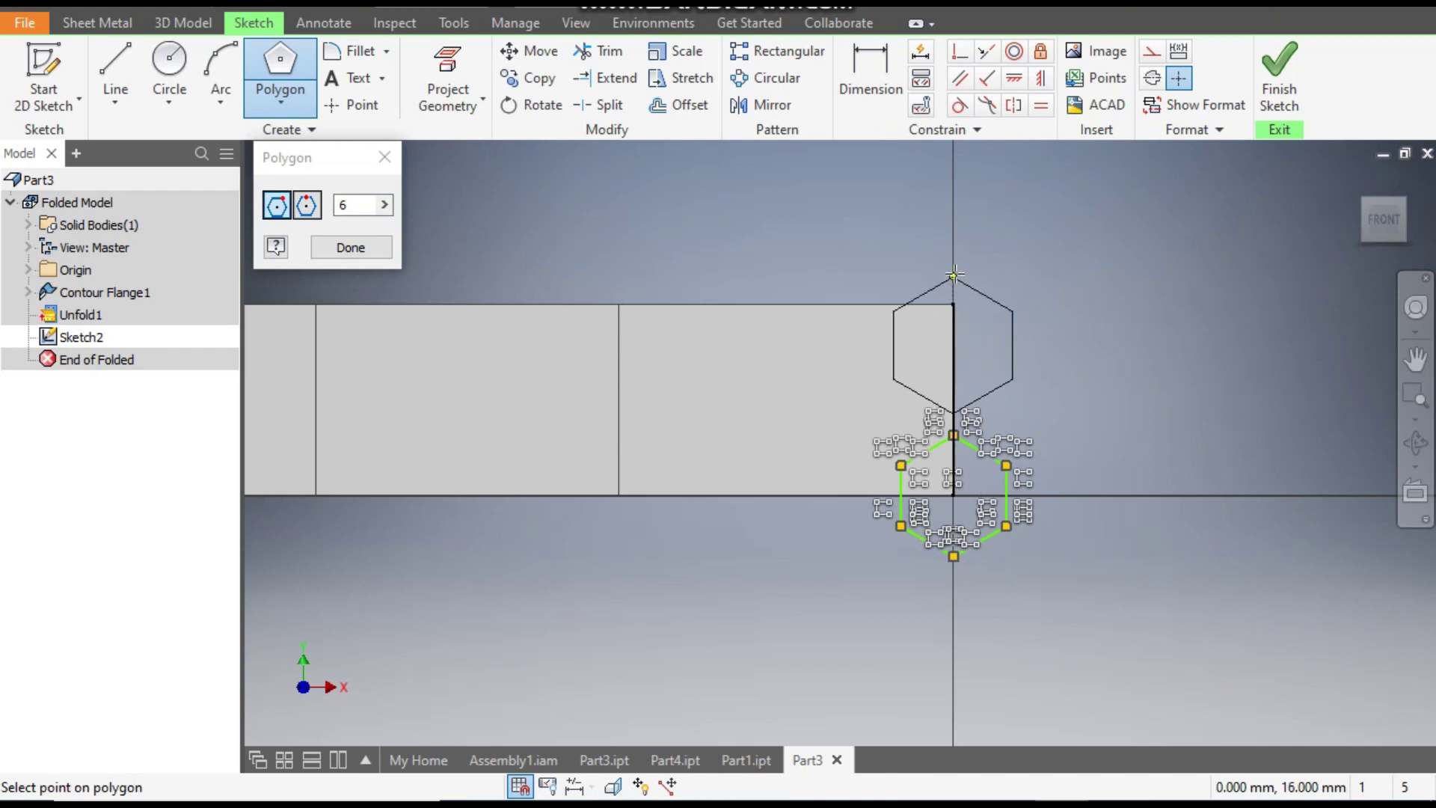
pyautogui.click(954, 275)
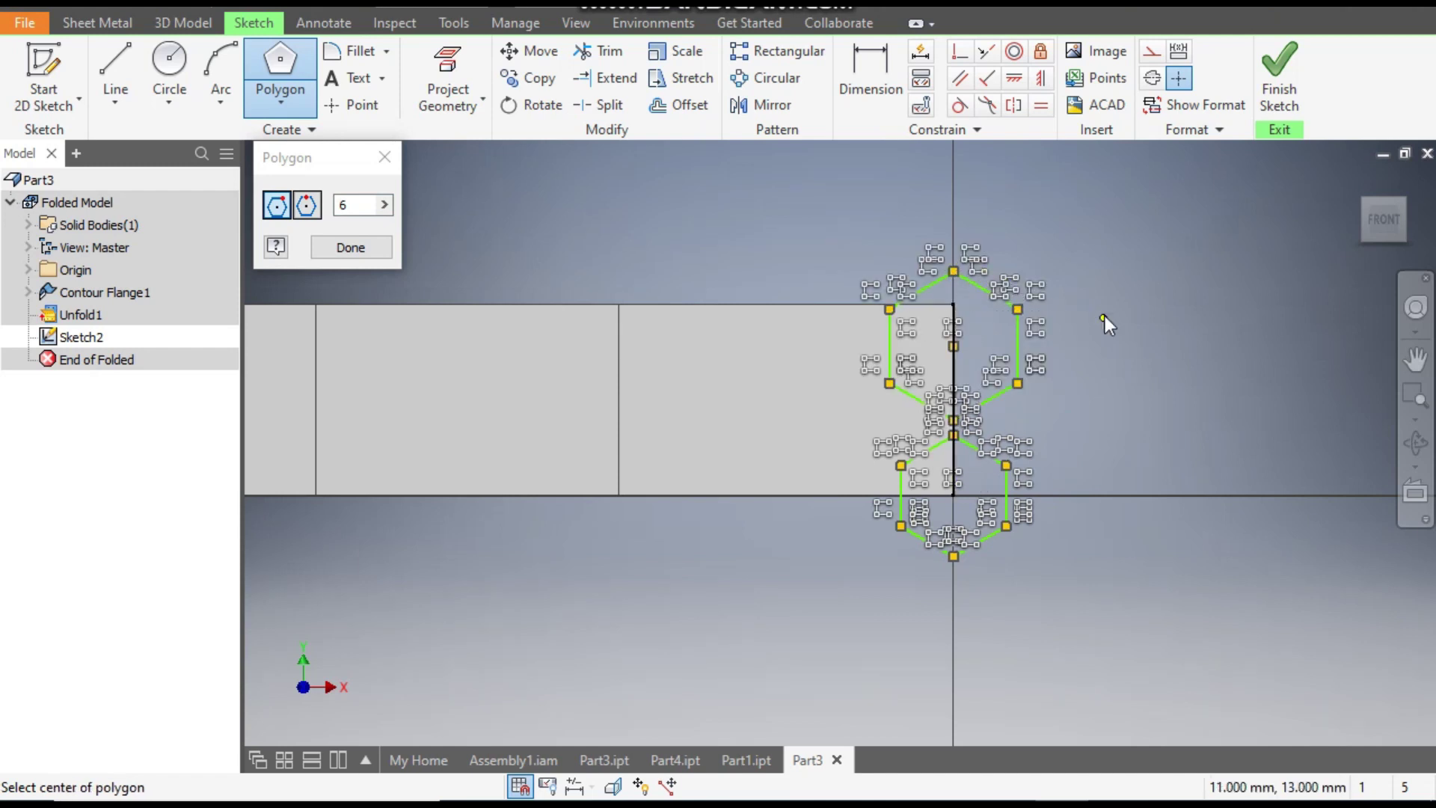
pyautogui.press('Escape')
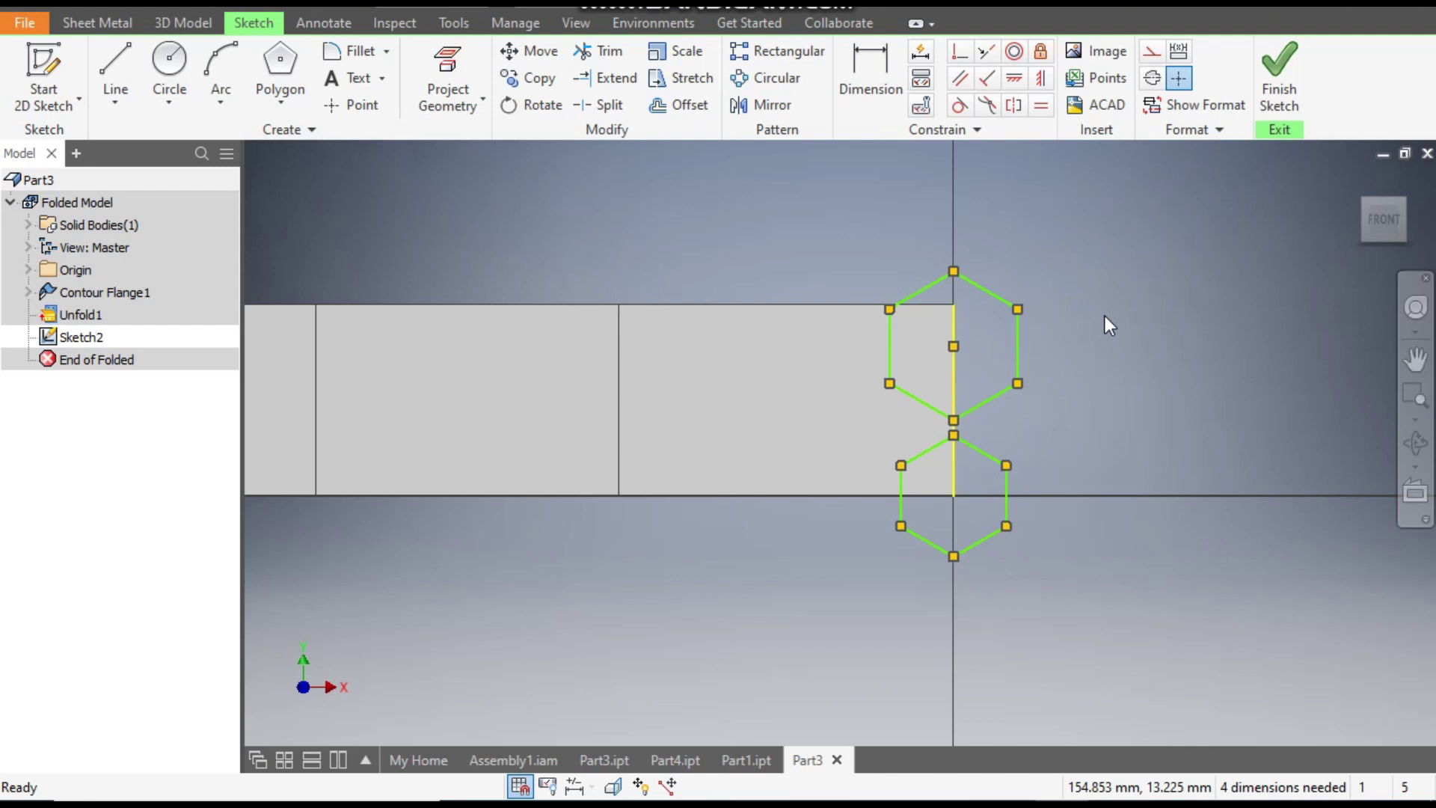
# Dimension the lower hexagon to 6 mm between its two vertical sides.
pyautogui.click(887, 78)
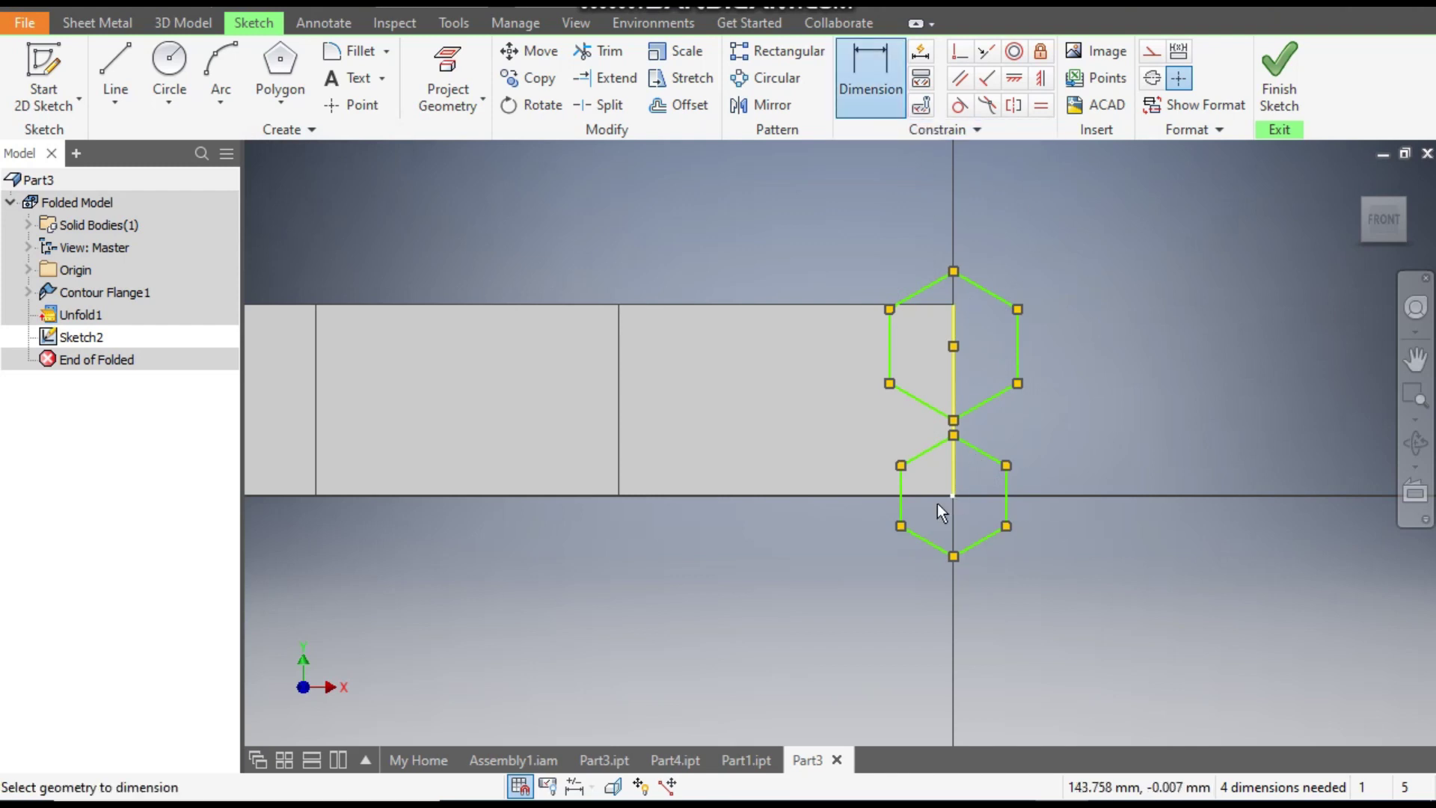
pyautogui.click(902, 506)
pyautogui.click(1007, 513)
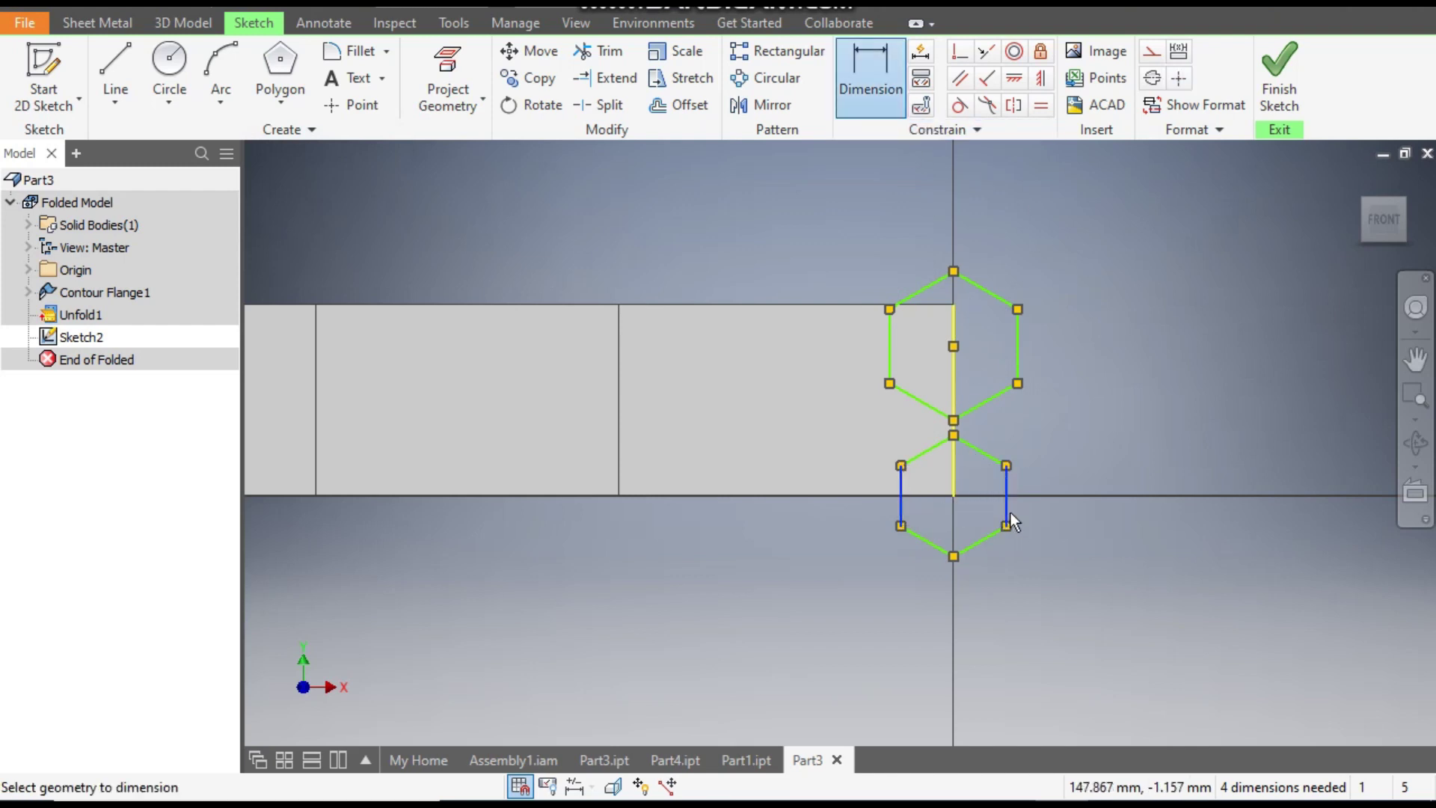
pyautogui.click(997, 600)
pyautogui.write('6')
pyautogui.press('Return')
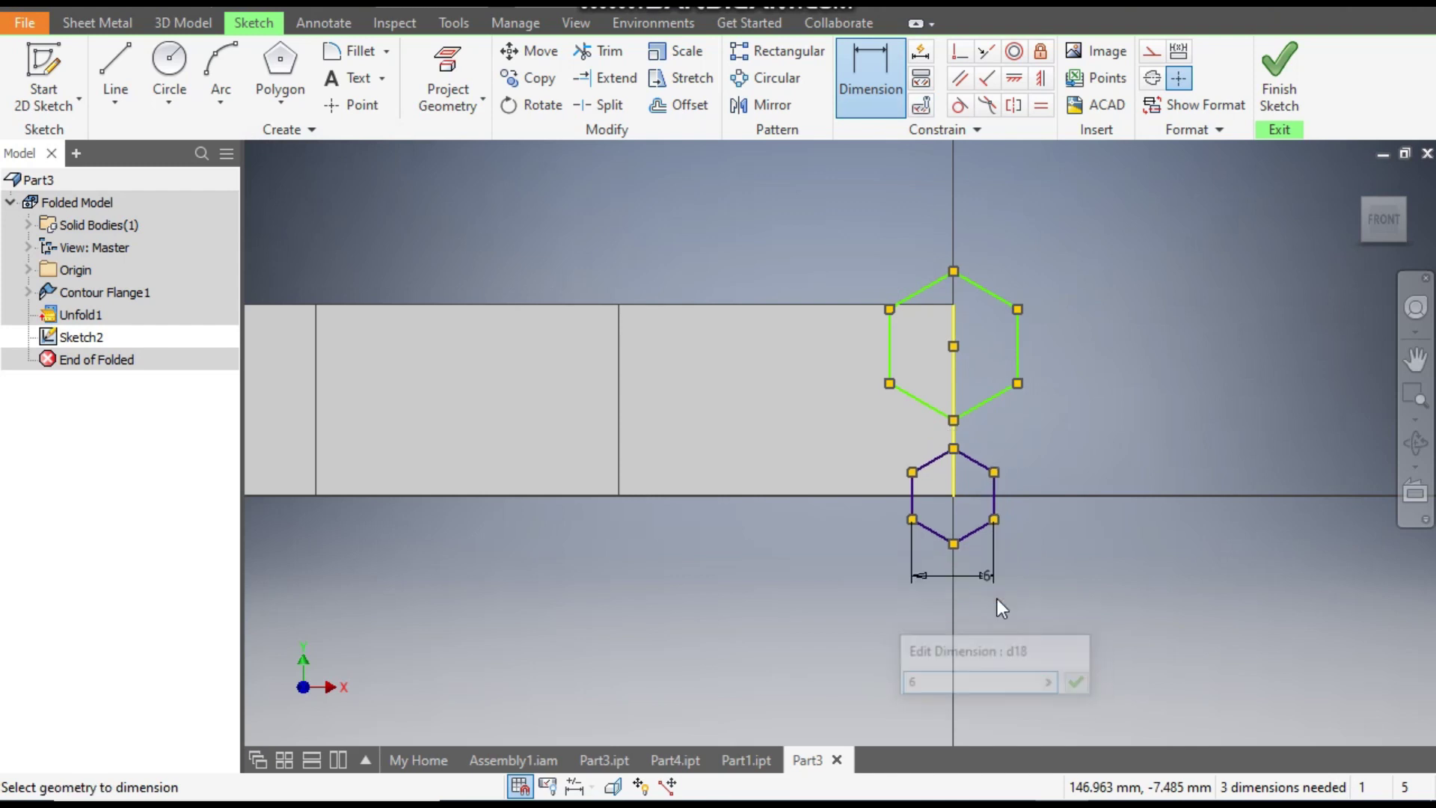
# Dimension the upper hexagon to 6 mm between its two vertical sides.
pyautogui.click(1016, 349)
pyautogui.click(890, 352)
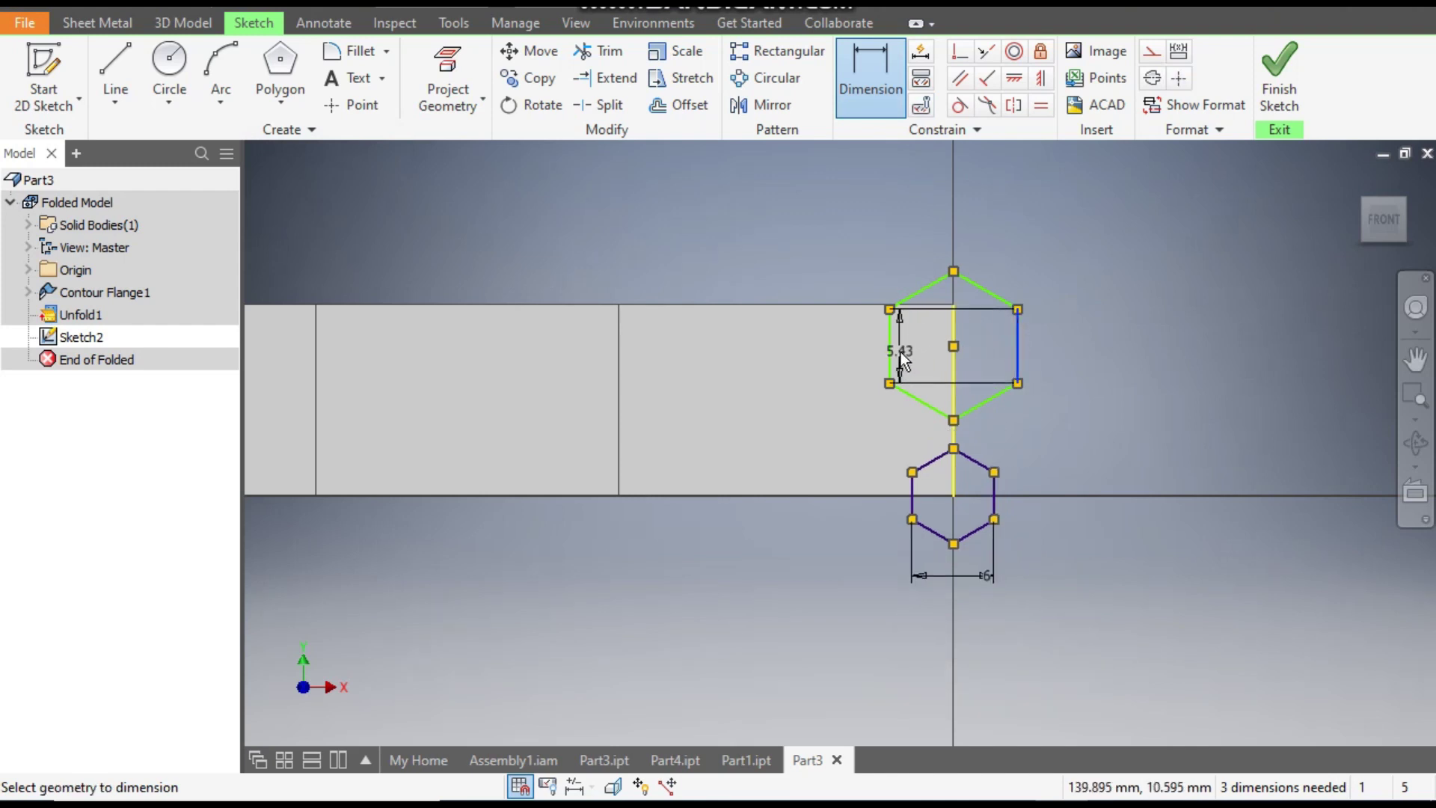
pyautogui.click(1027, 257)
pyautogui.write('6')
pyautogui.press('Return')
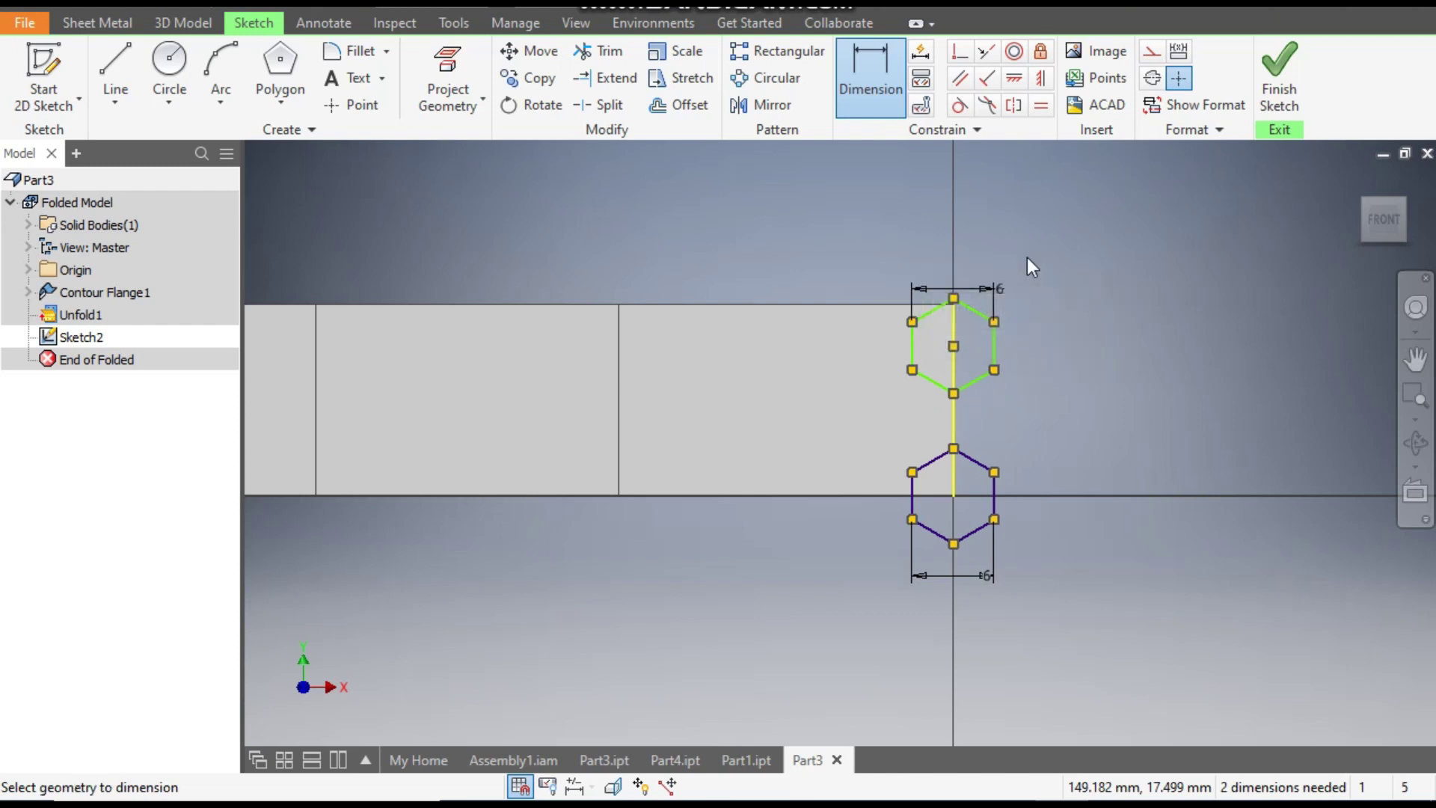
# Set the vertical distance from the strip's lower corner to the upper hexagon's centre to 12 mm.
pyautogui.click(954, 347)
pyautogui.click(958, 496)
pyautogui.click(1079, 421)
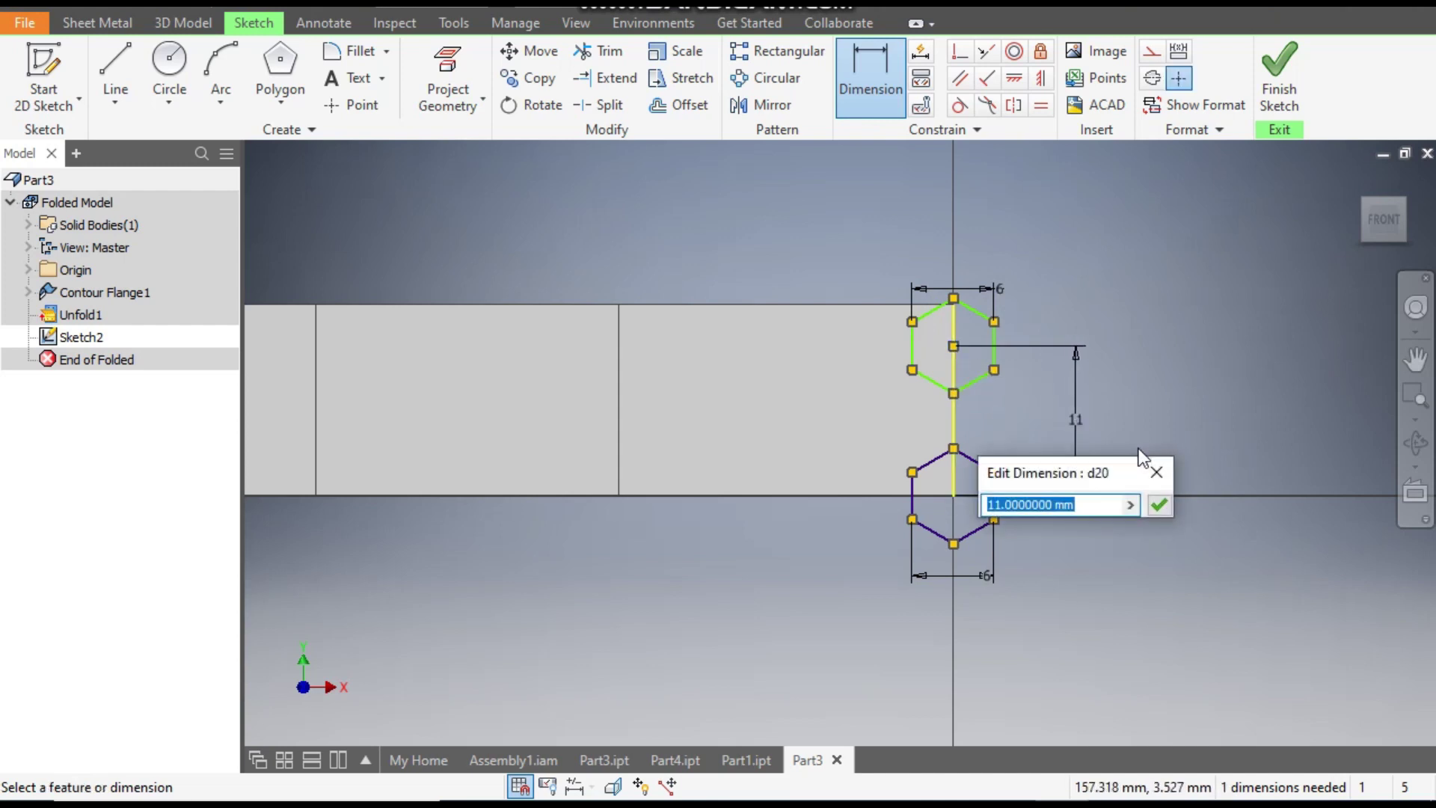
pyautogui.write('12')
pyautogui.press('Return')
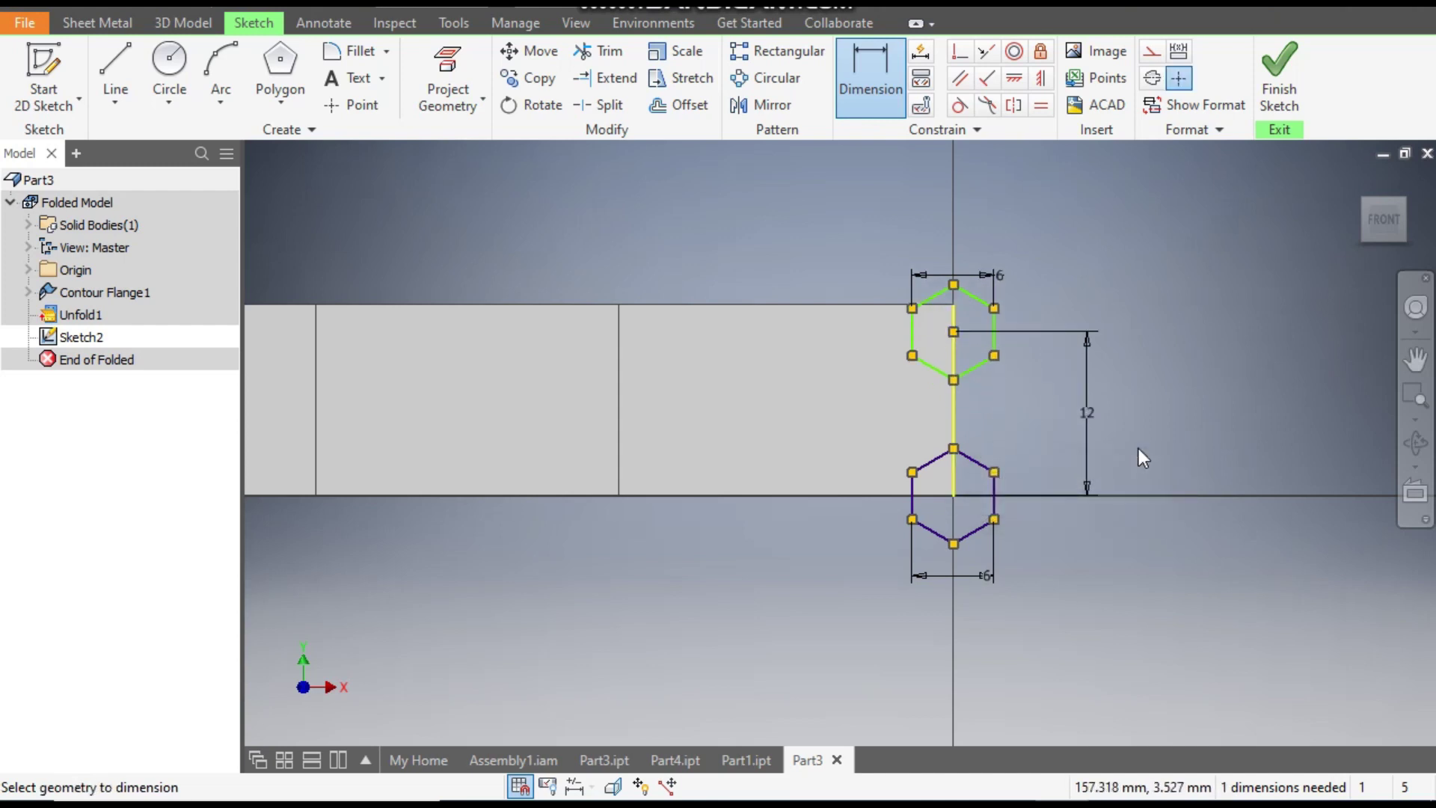
pyautogui.press('Escape')
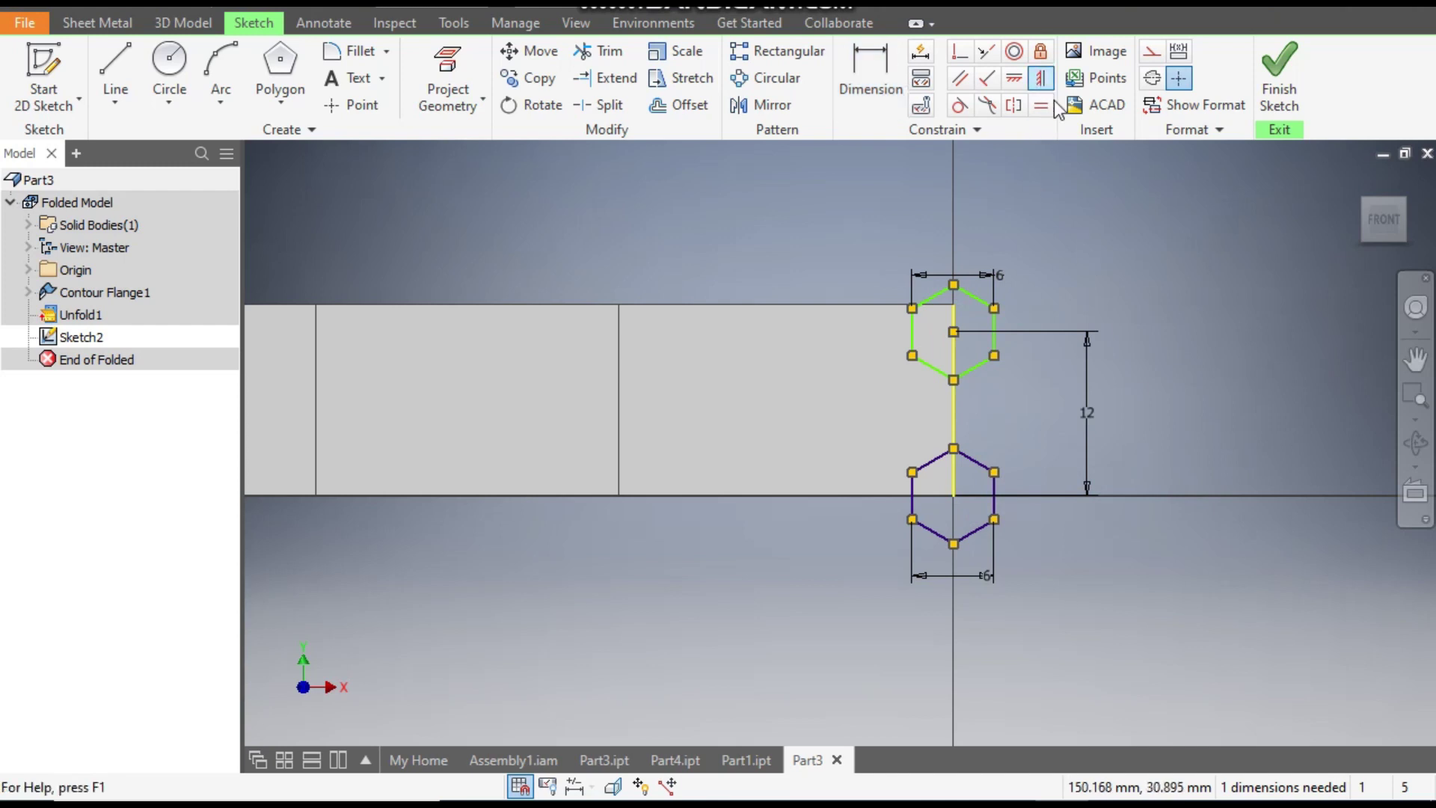
# Apply a vertical constraint to the outer side of the upper hexagon and finish the sketch.
pyautogui.click(1040, 74)
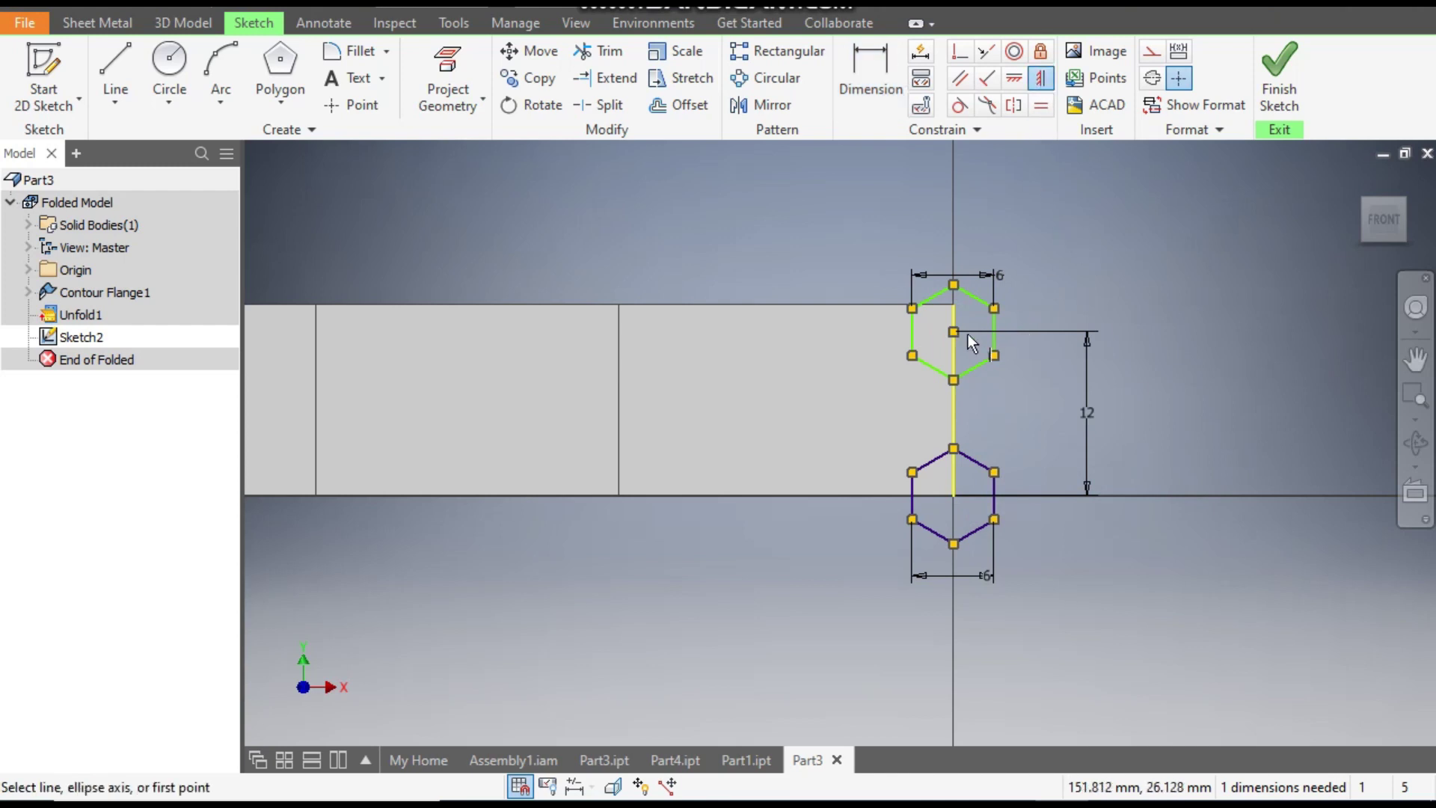
pyautogui.click(952, 497)
pyautogui.click(995, 331)
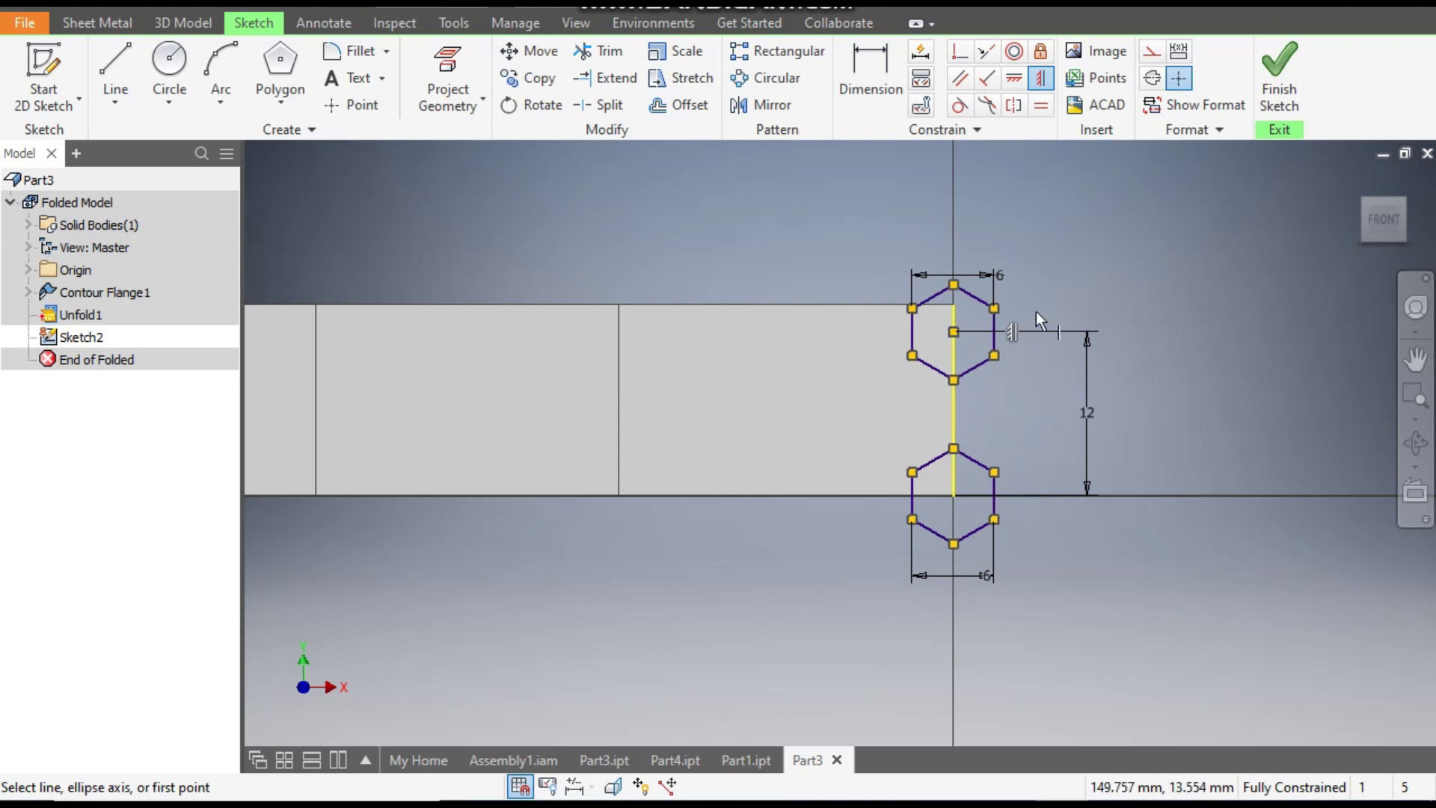
pyautogui.press('Escape')
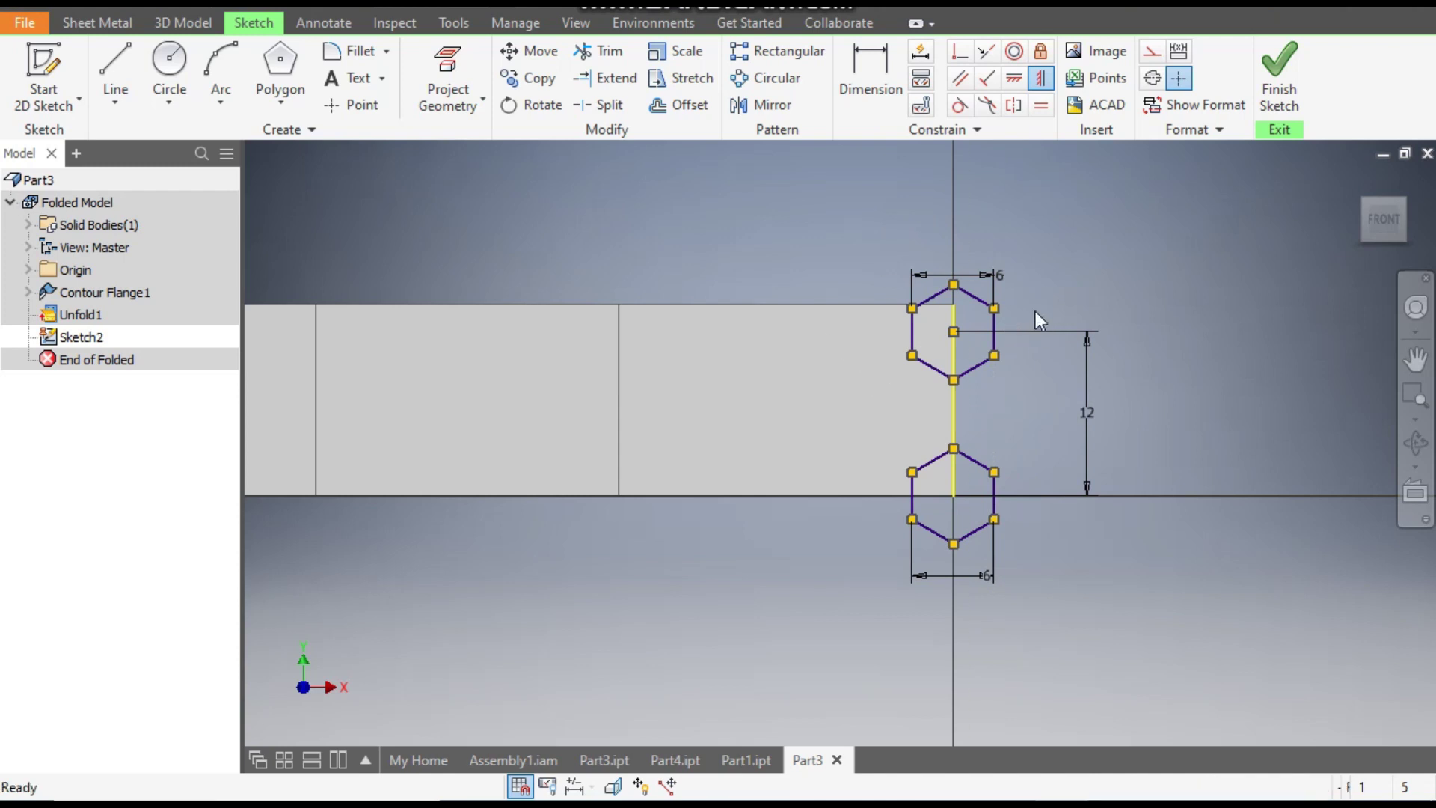
pyautogui.click(1287, 68)
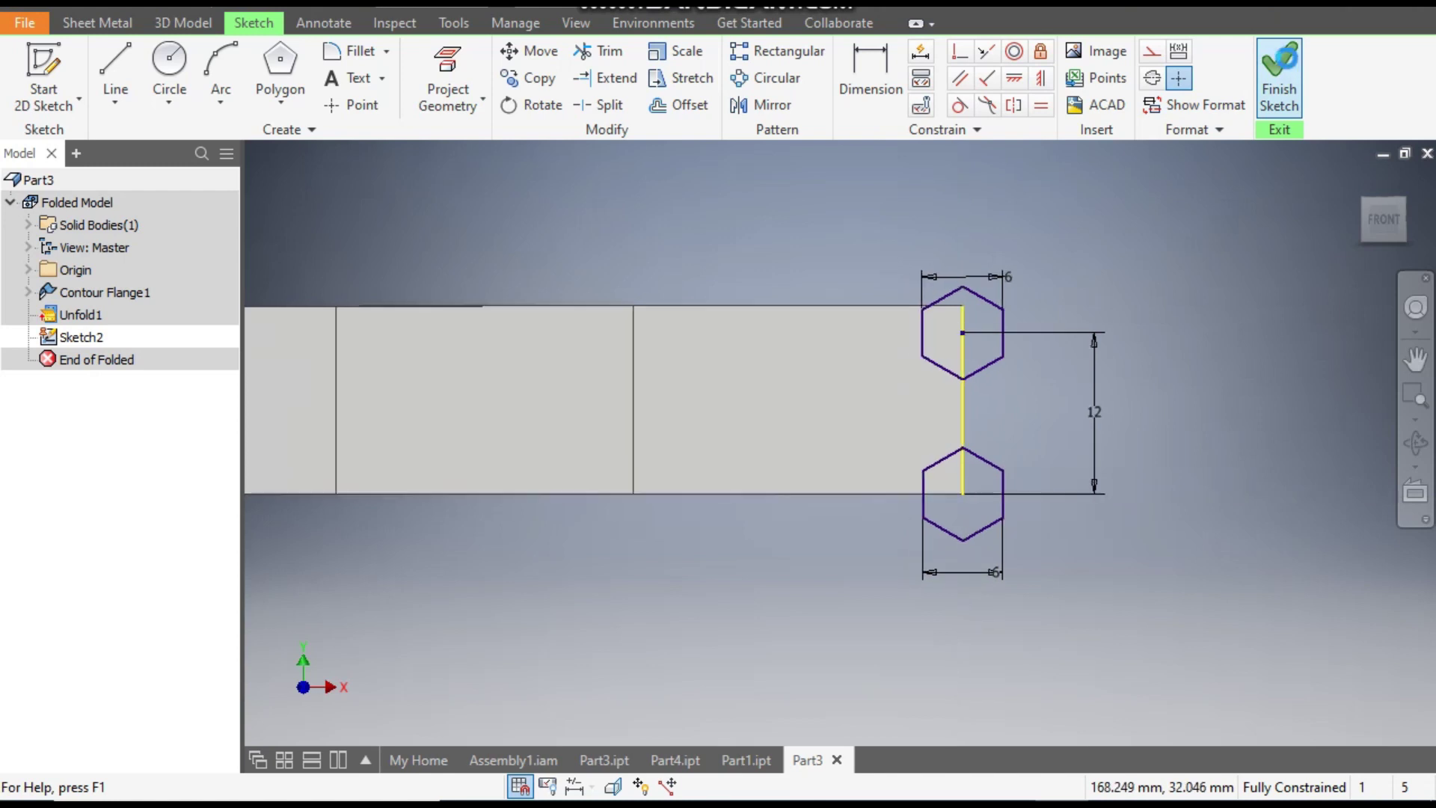
pyautogui.scroll(3, 1296, 497)
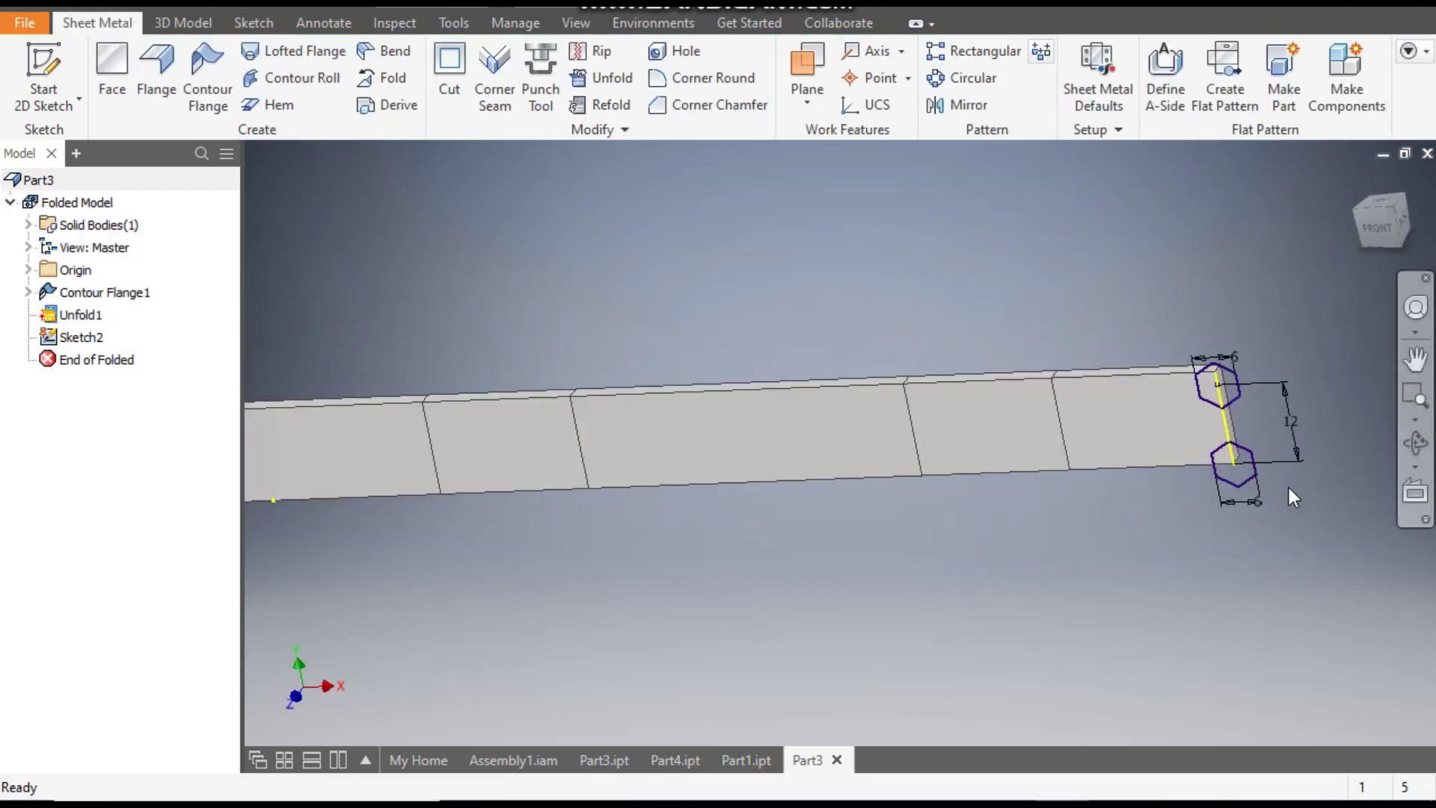
# Reopen the hexagon sketch, add a horizontal line across the upper hexagon through its centre, and finish the sketch.
pyautogui.doubleClick(82, 337)
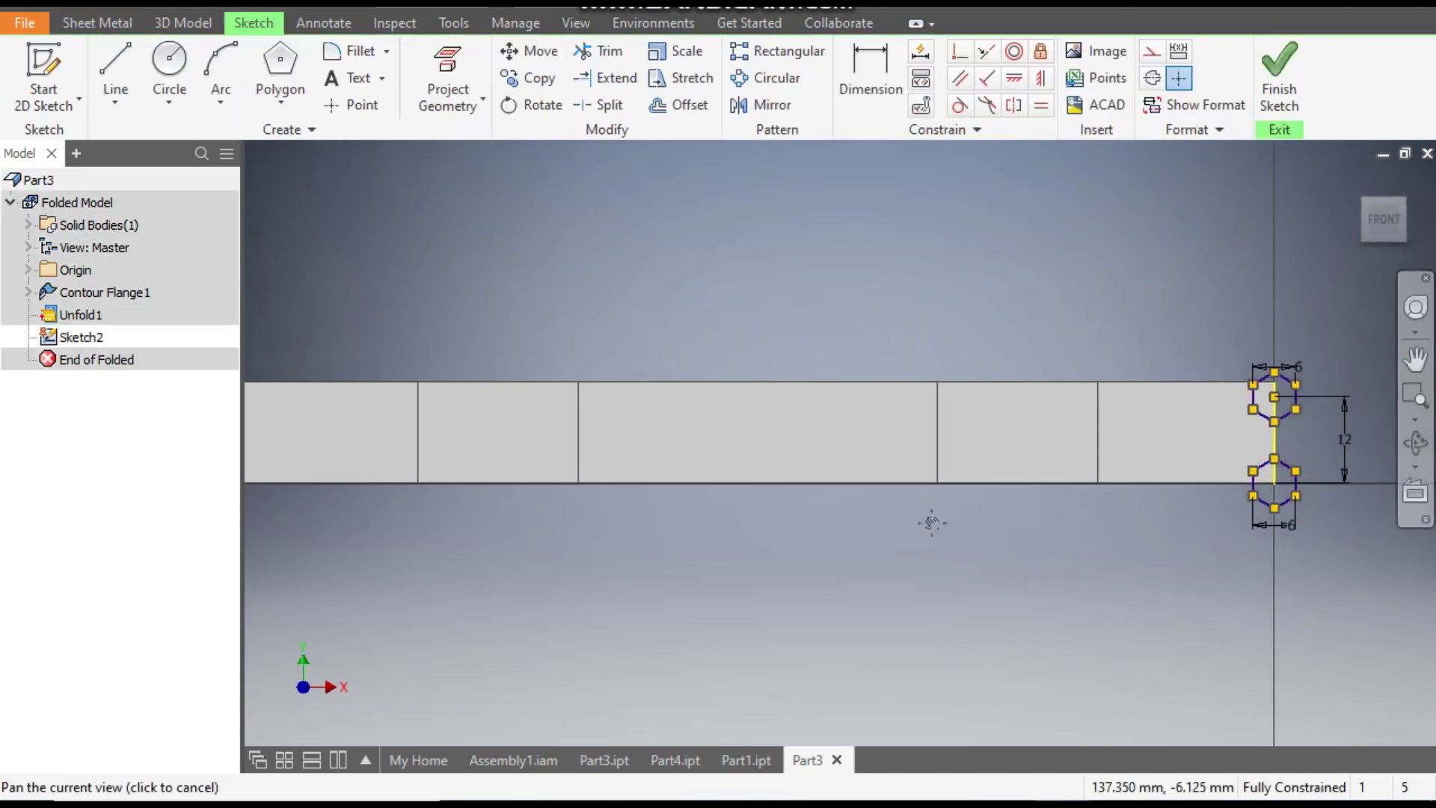
pyautogui.scroll(3, 989, 452)
pyautogui.moveTo(1010, 378); pyautogui.dragTo(955, 392, button='middle')
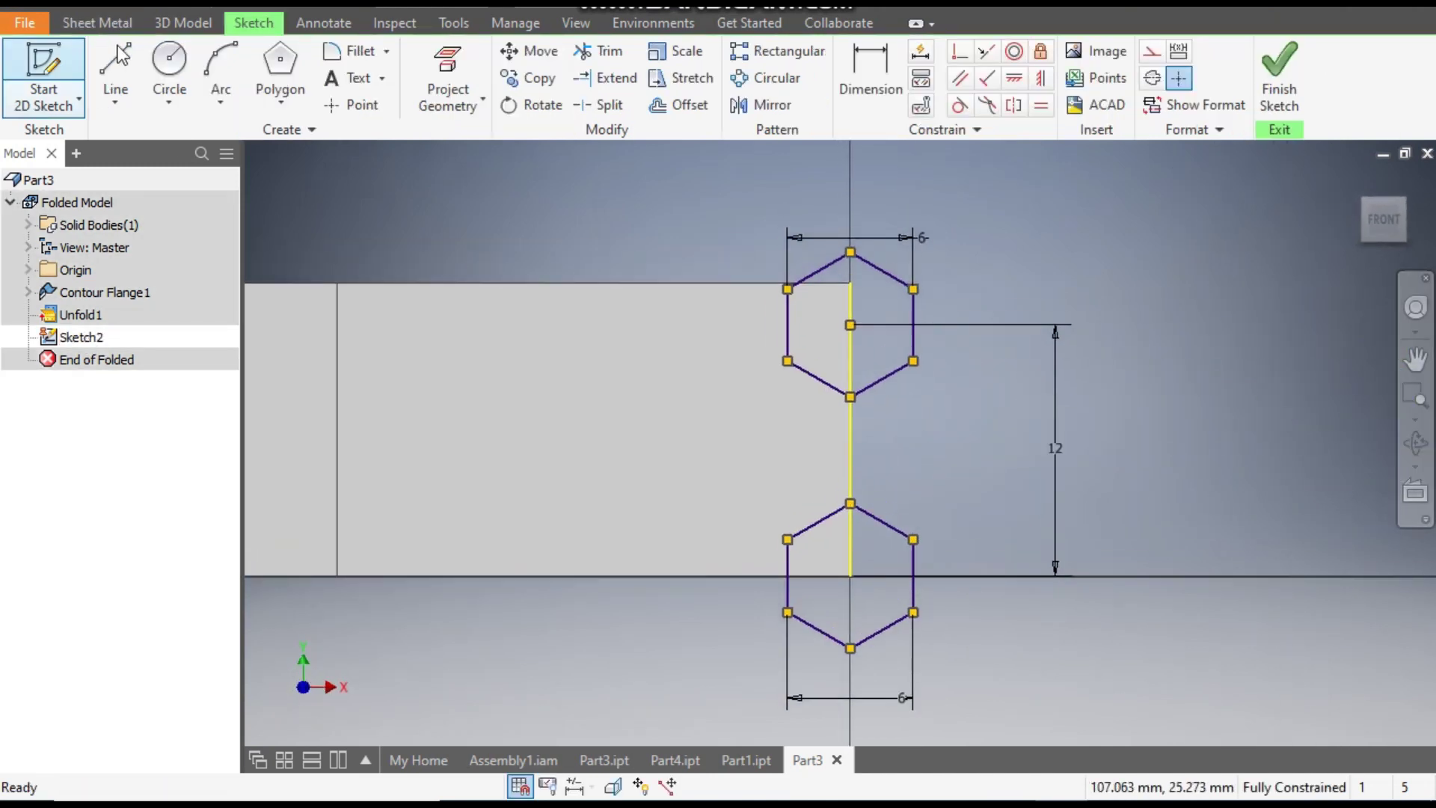
pyautogui.click(116, 78)
pyautogui.click(801, 323)
pyautogui.doubleClick(913, 325)
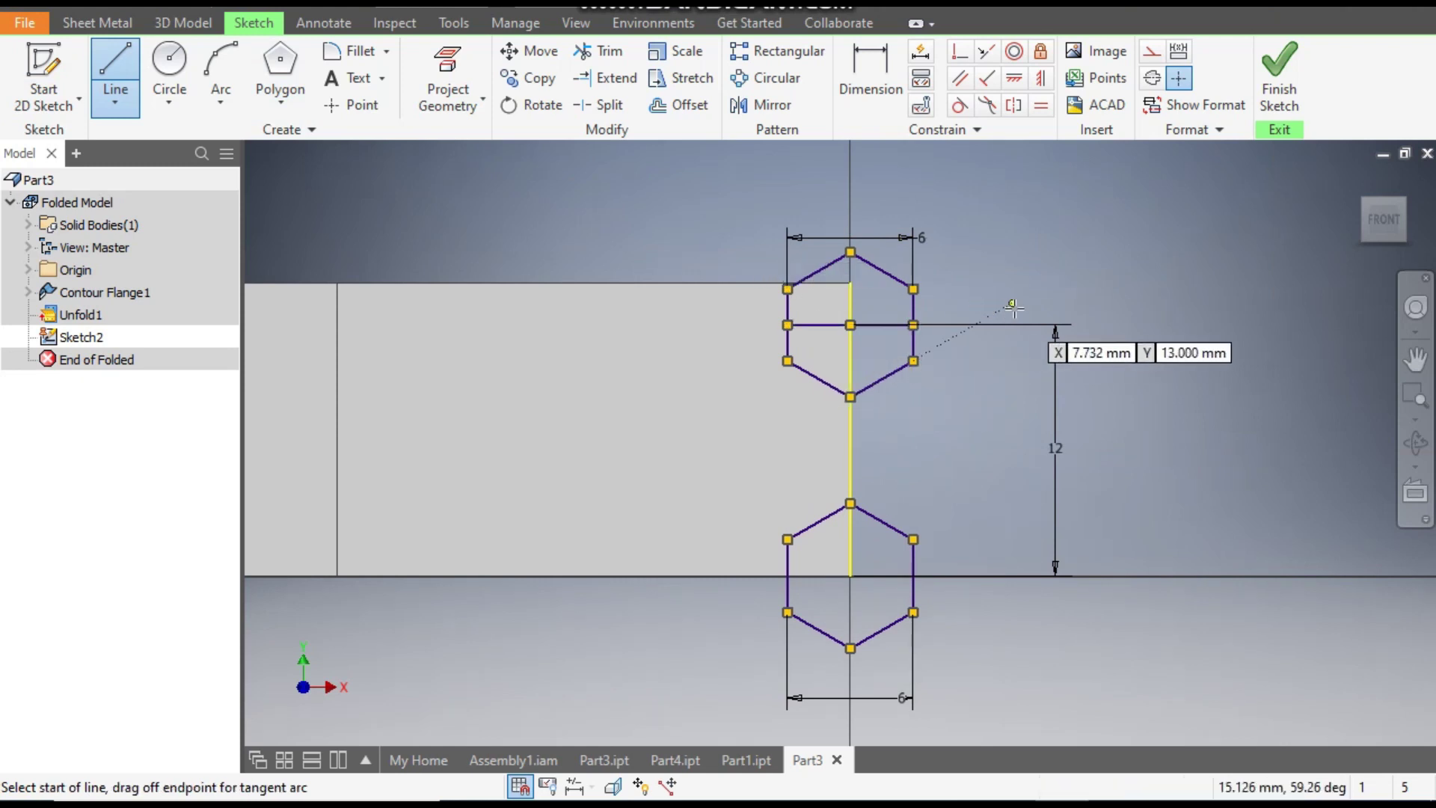
pyautogui.press('Escape')
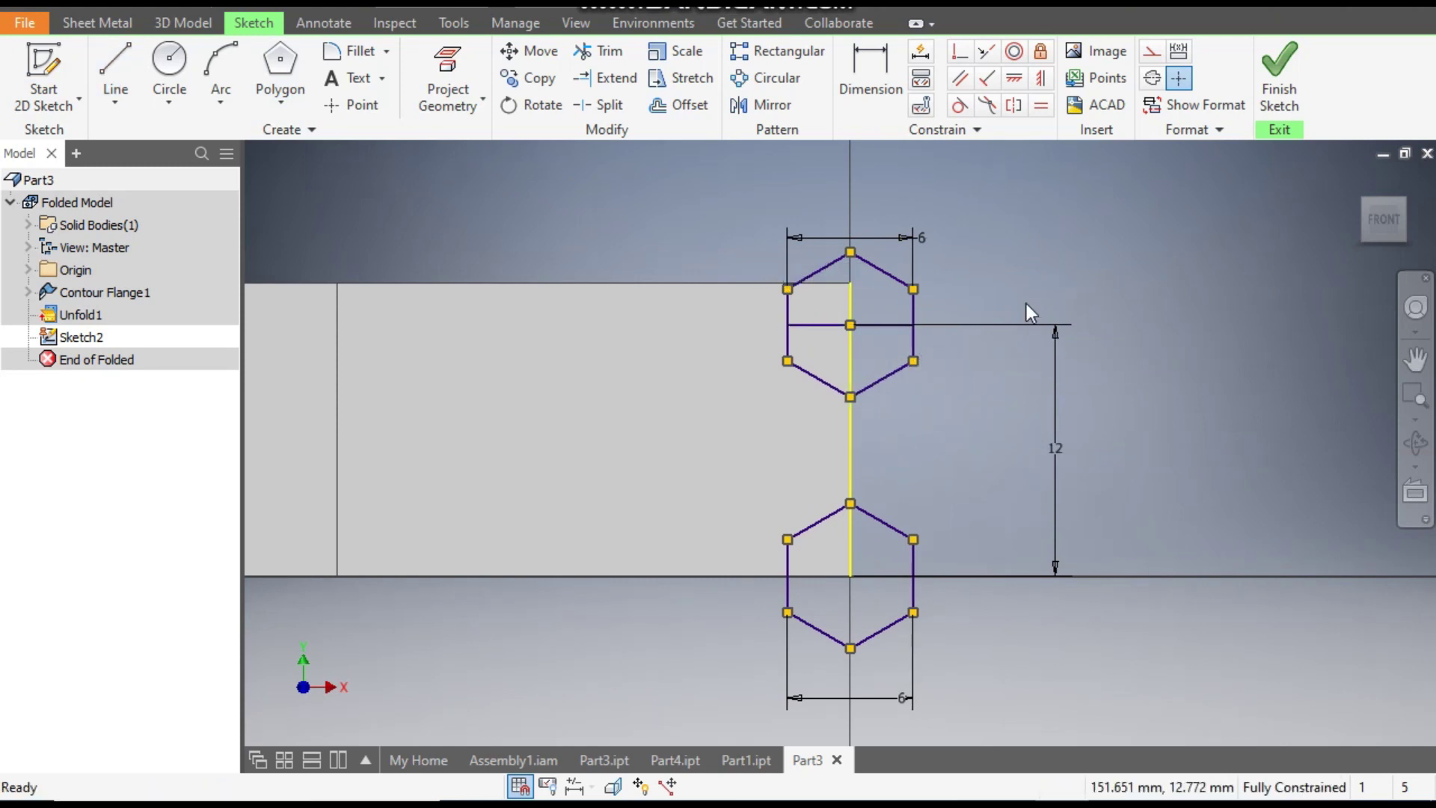
pyautogui.click(1279, 71)
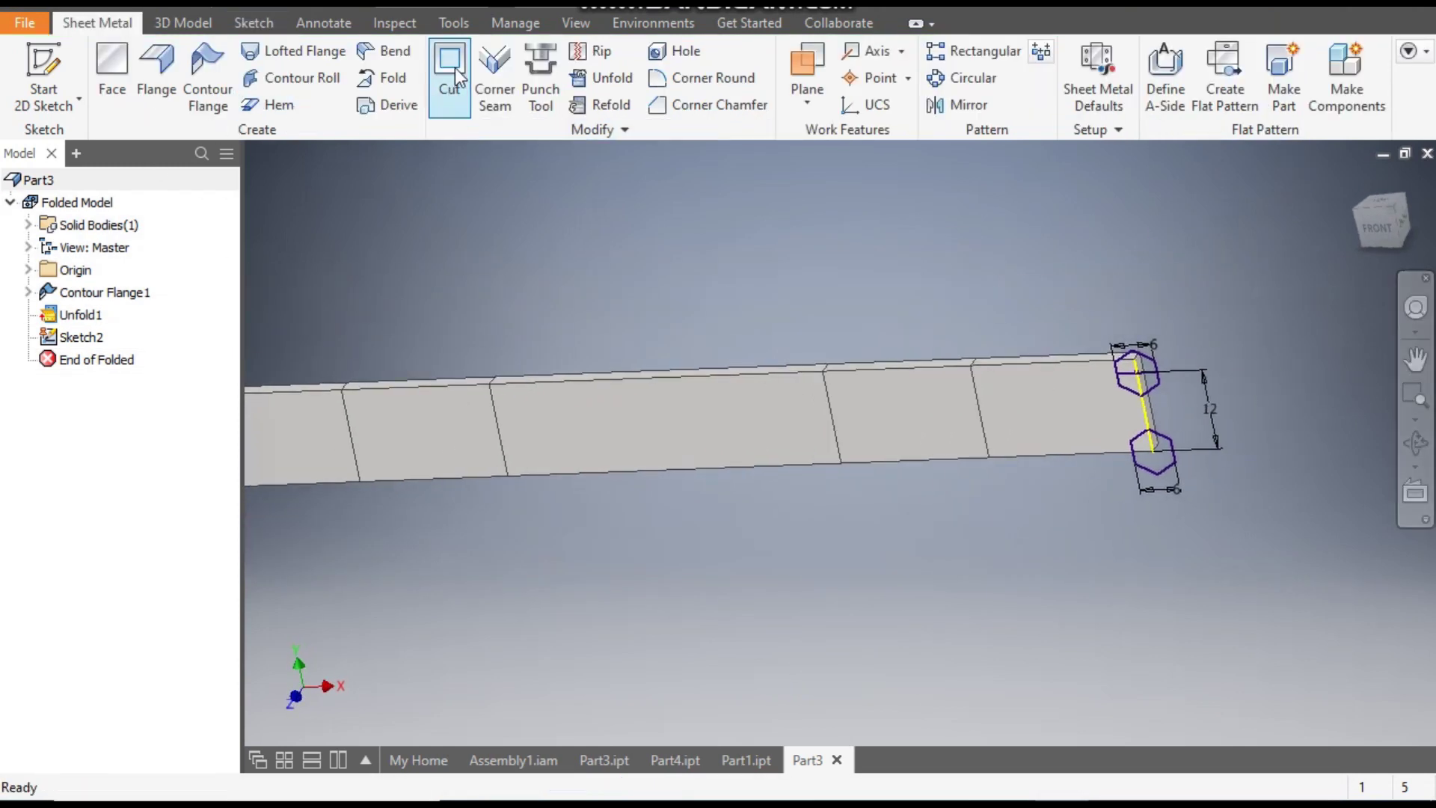
# Cut the lower half of the upper hexagon and the whole lower hexagon through the sheet thickness.
pyautogui.click(455, 68)
pyautogui.scroll(-3, 1209, 430)
pyautogui.click(1114, 348)
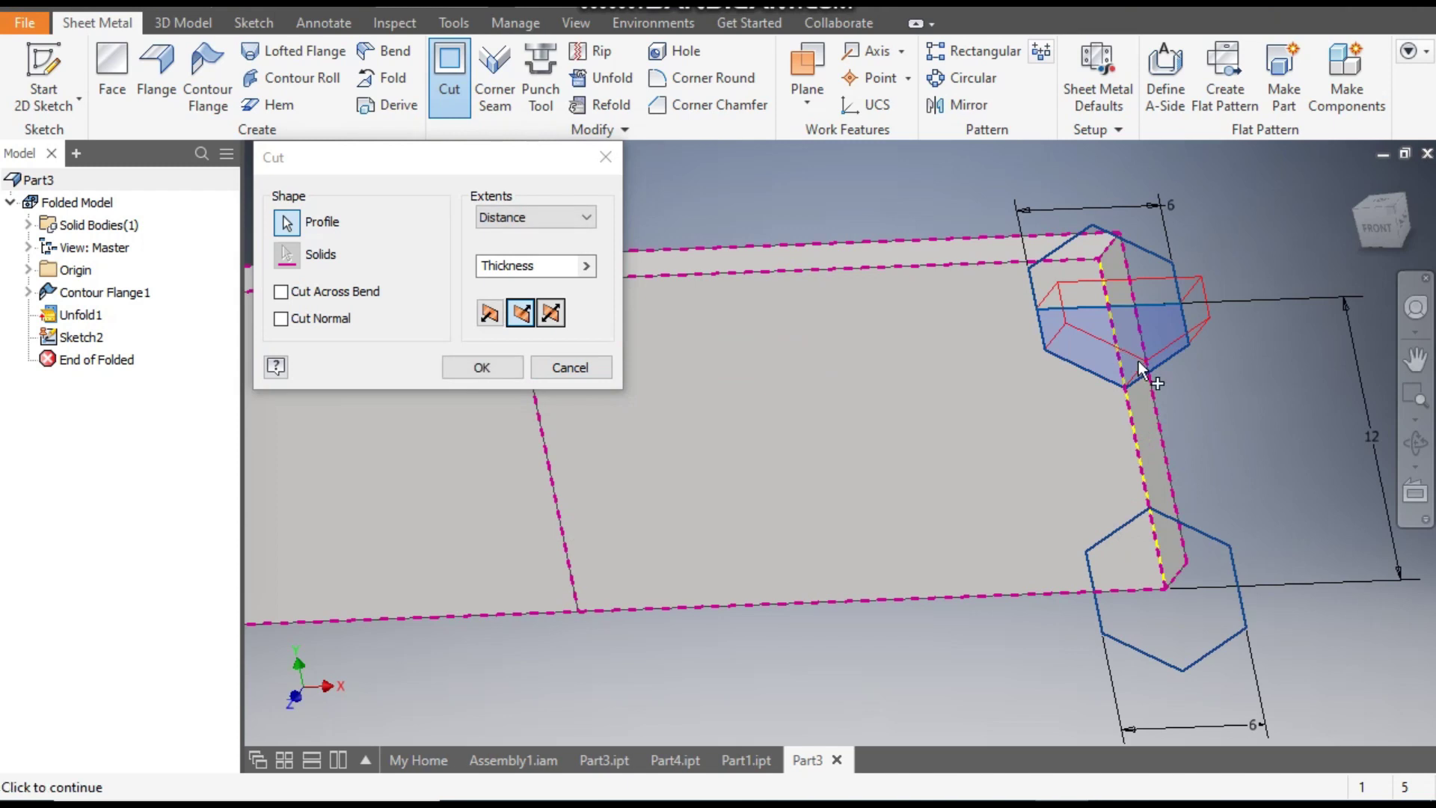
pyautogui.click(1202, 593)
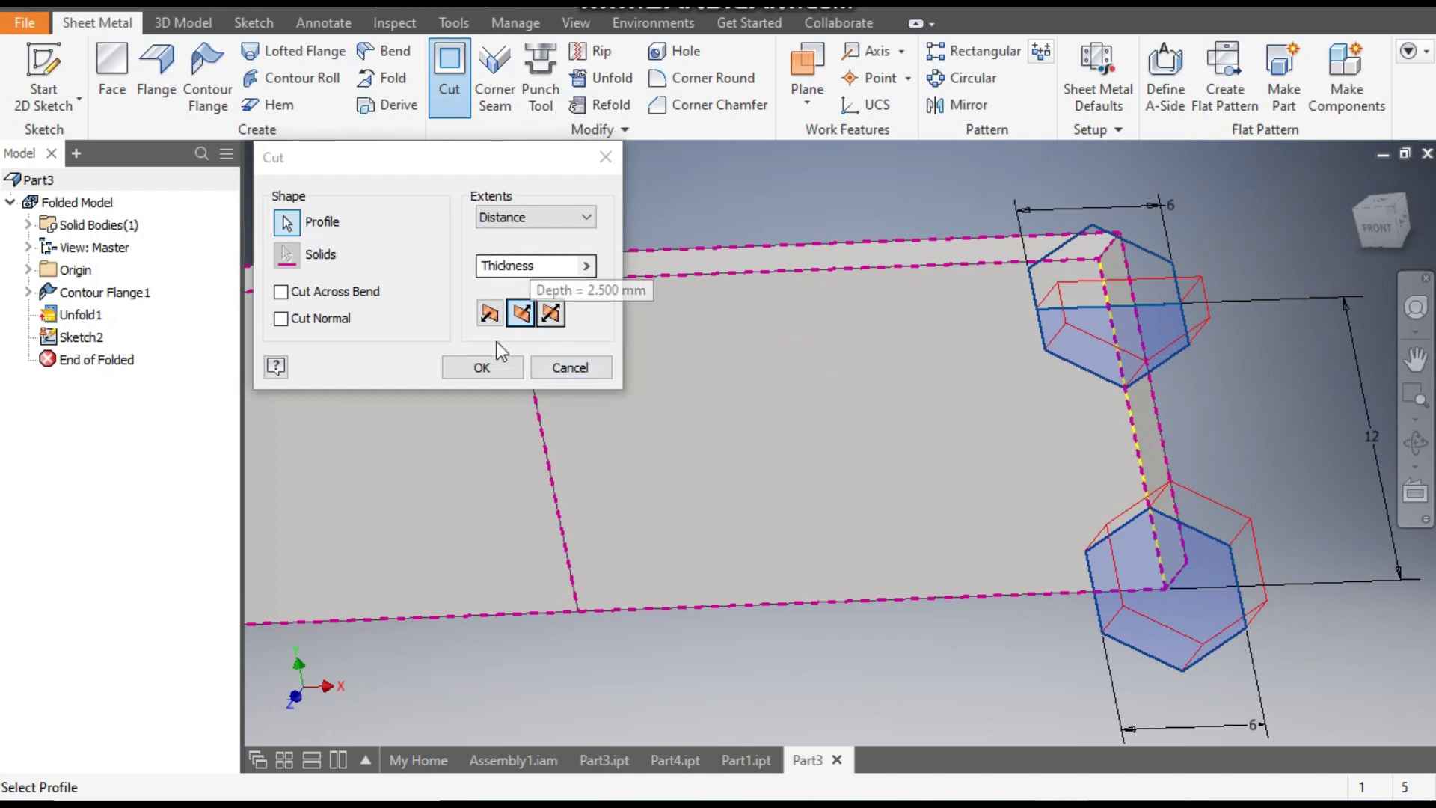
pyautogui.click(482, 367)
pyautogui.scroll(5, 1215, 439)
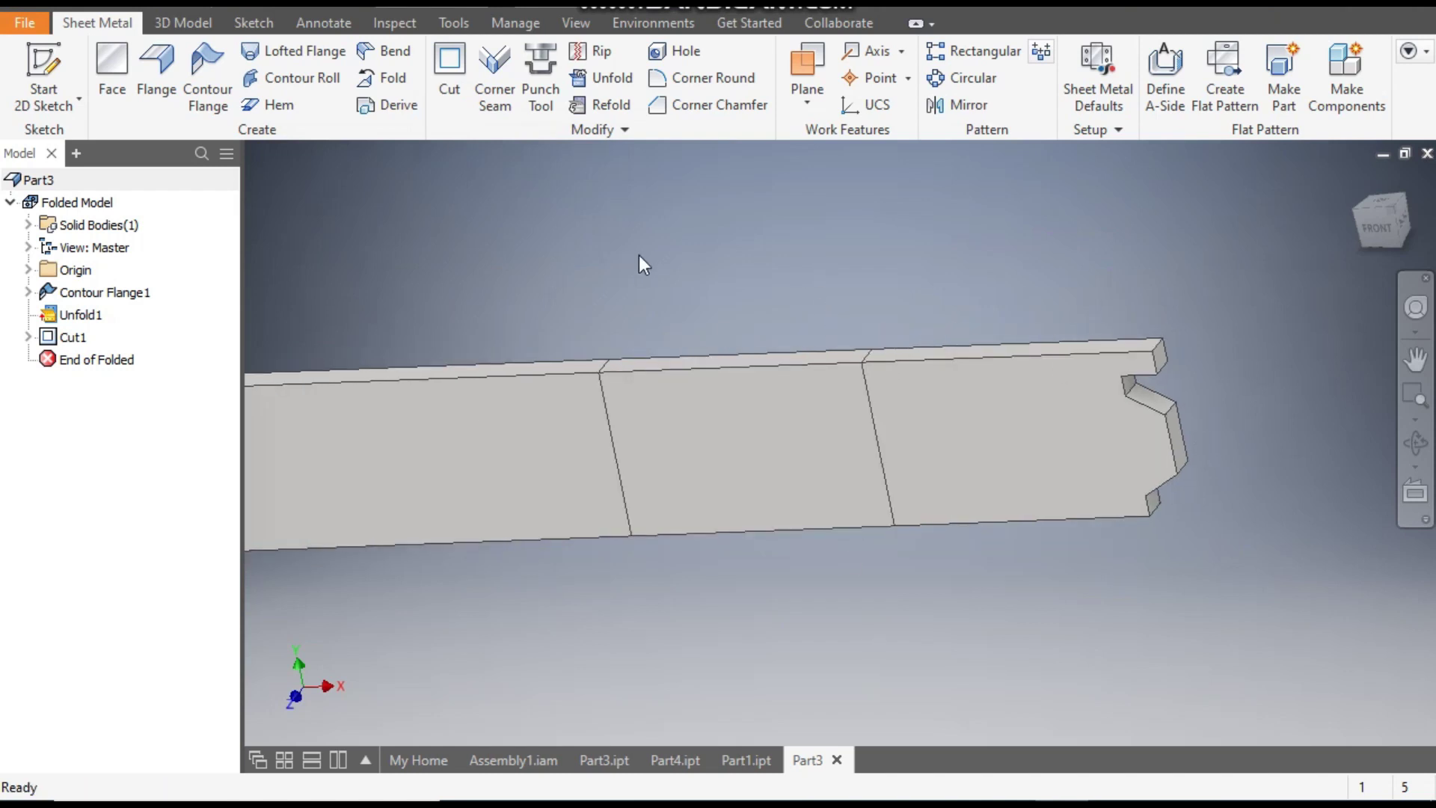
# Set up a rectangular pattern of the hexagon cut along the strip's long upper edge, with the direction flipped inward along the strip.
pyautogui.click(999, 51)
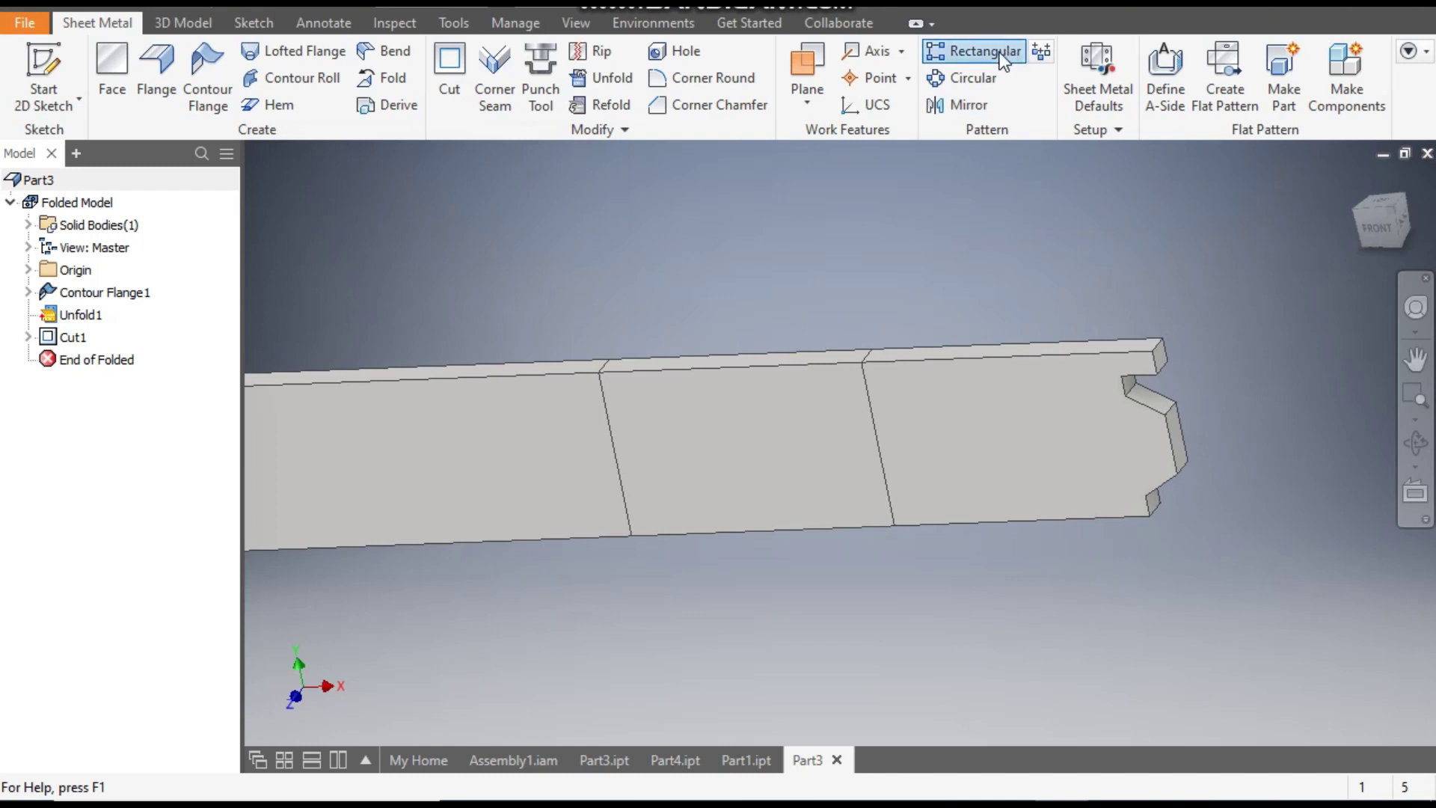
pyautogui.click(1165, 398)
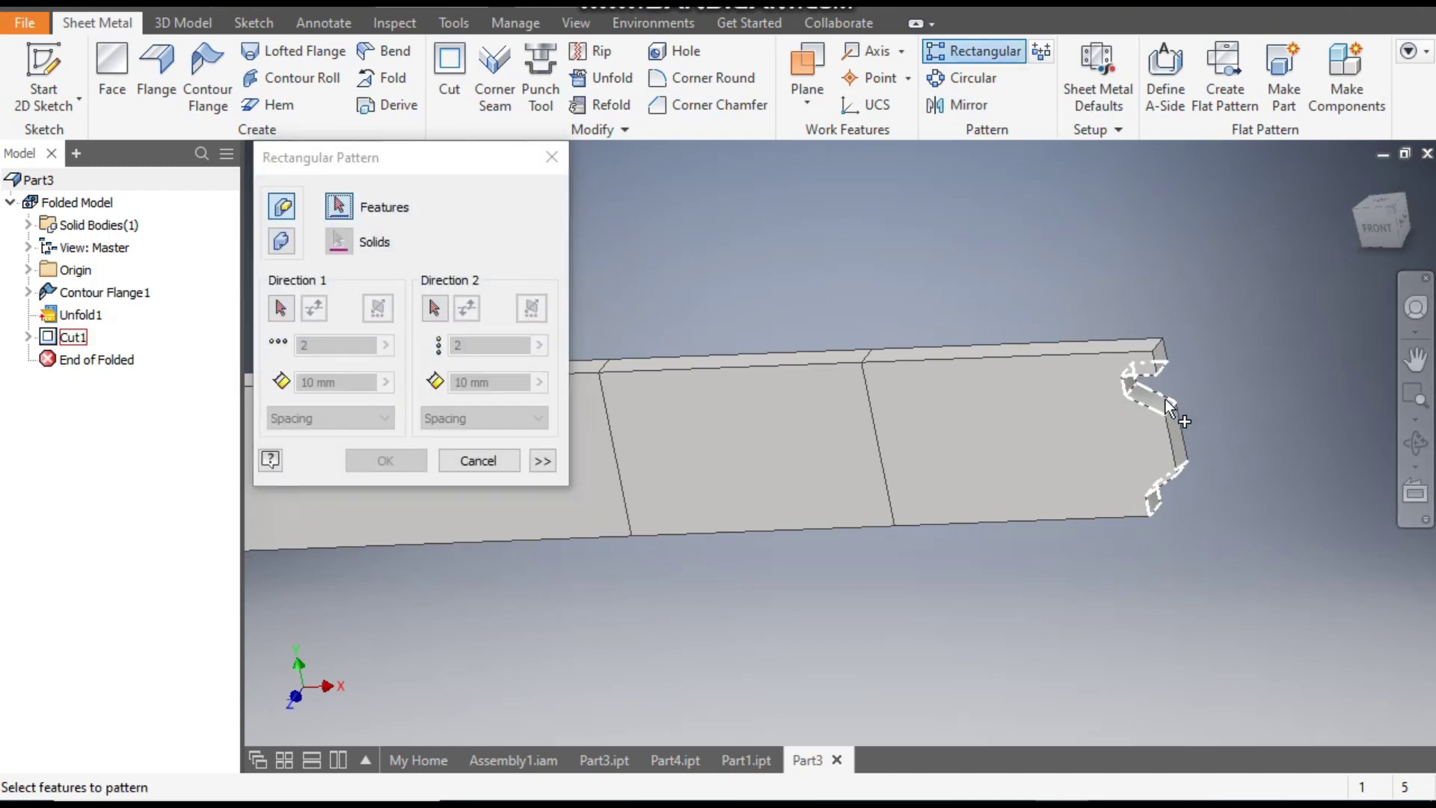
pyautogui.click(281, 309)
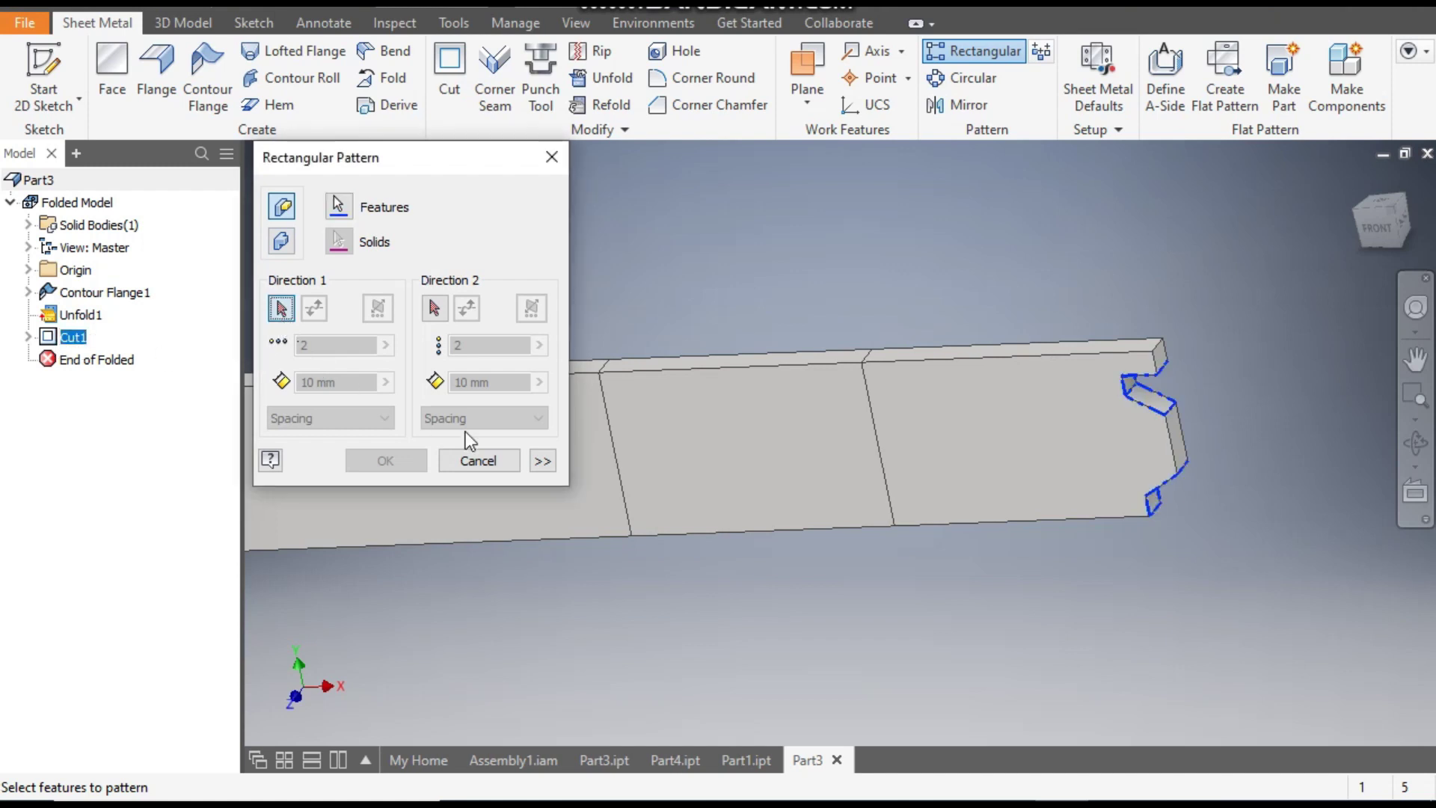
pyautogui.click(954, 355)
pyautogui.click(314, 308)
# Set the pattern to 37 occurrences spaced 8 mm apart and create it along the full strip.
pyautogui.click(321, 385)
pyautogui.moveTo(321, 388); pyautogui.dragTo(289, 398)
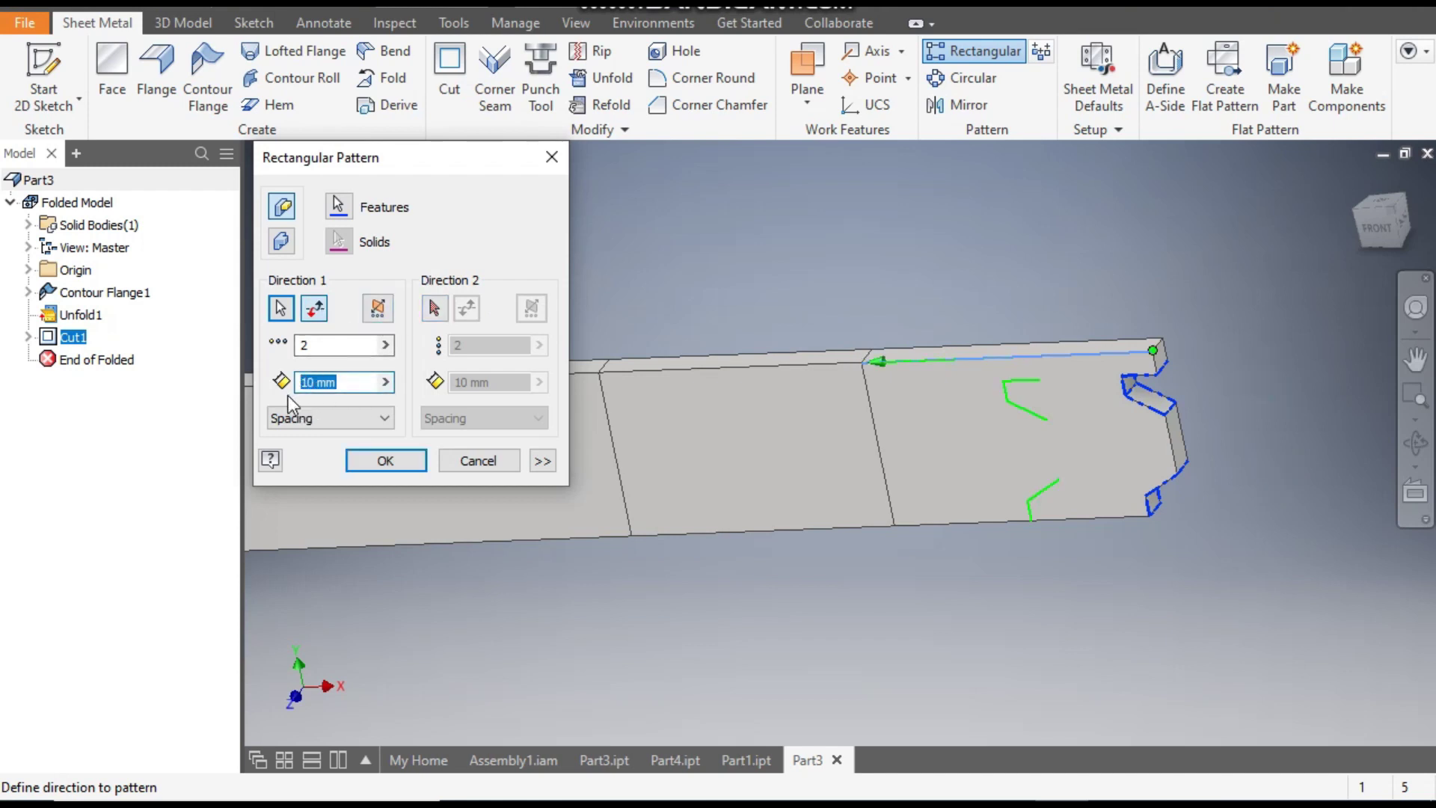
pyautogui.write('8')
pyautogui.click(347, 345)
pyautogui.write('37')
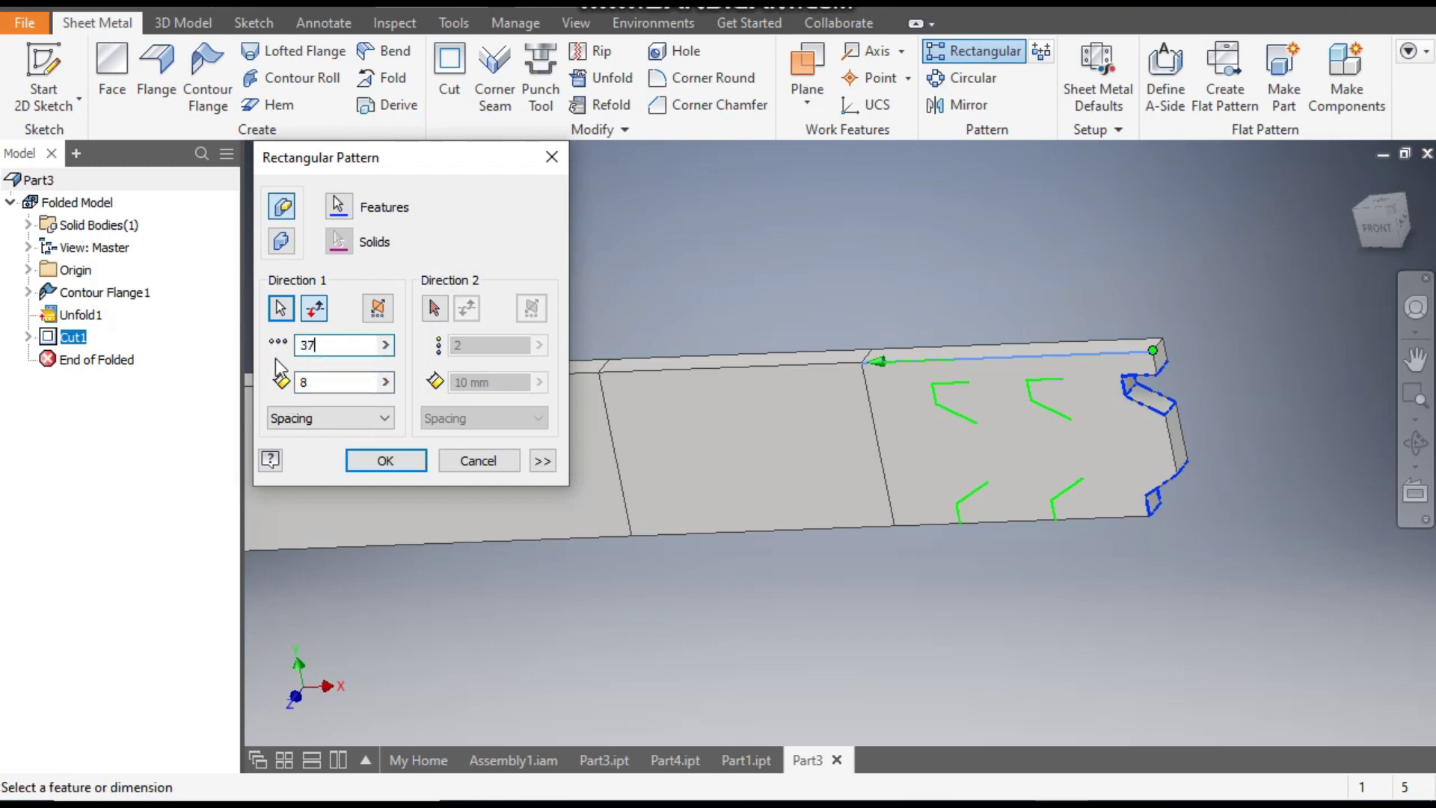
pyautogui.scroll(-5, 1197, 248)
pyautogui.moveTo(554, 403); pyautogui.dragTo(971, 499, button='middle')
pyautogui.scroll(5, 860, 401)
pyautogui.moveTo(860, 401); pyautogui.dragTo(733, 425, button='middle')
pyautogui.scroll(-2, 733, 425)
pyautogui.click(386, 460)
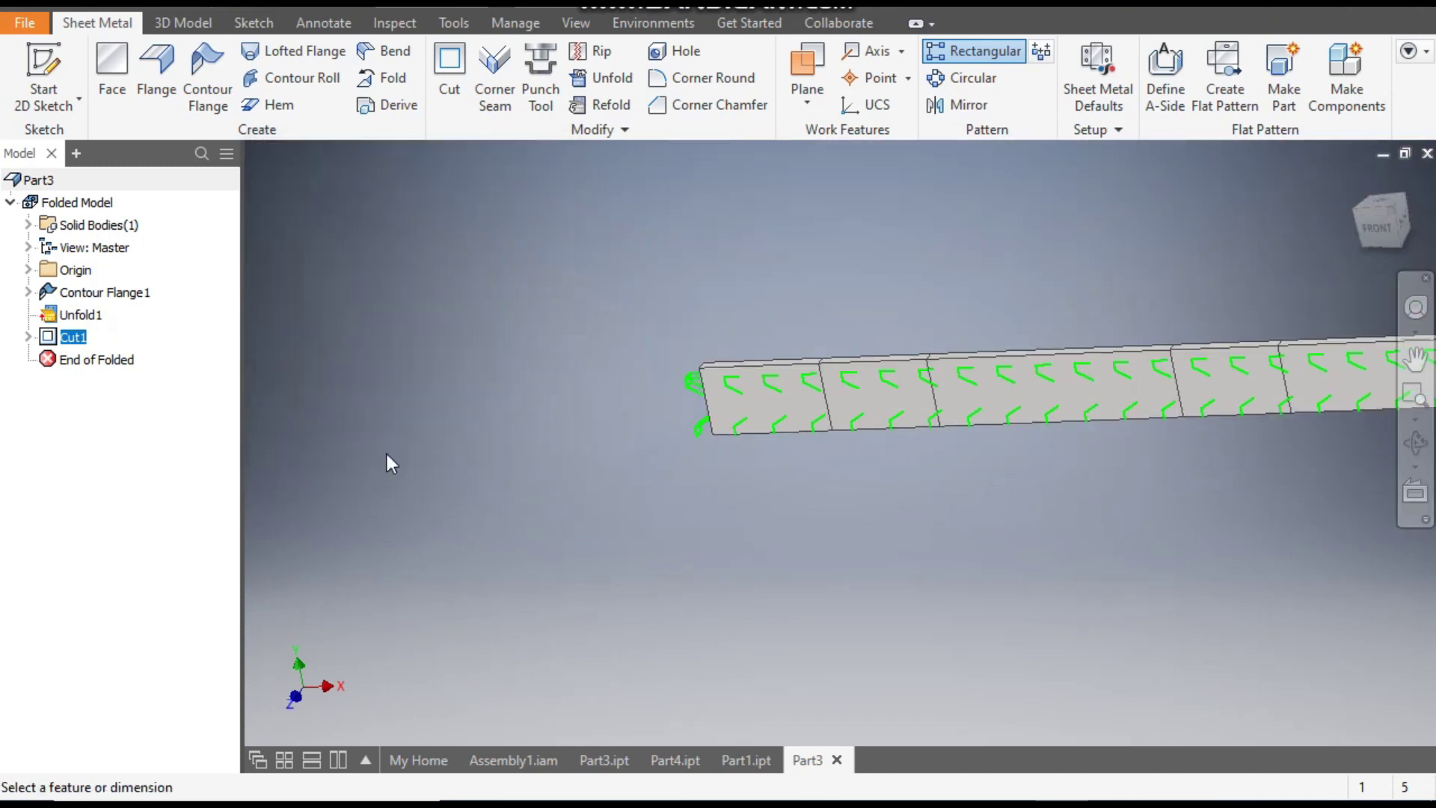
pyautogui.moveTo(1013, 504); pyautogui.dragTo(709, 507, button='middle')
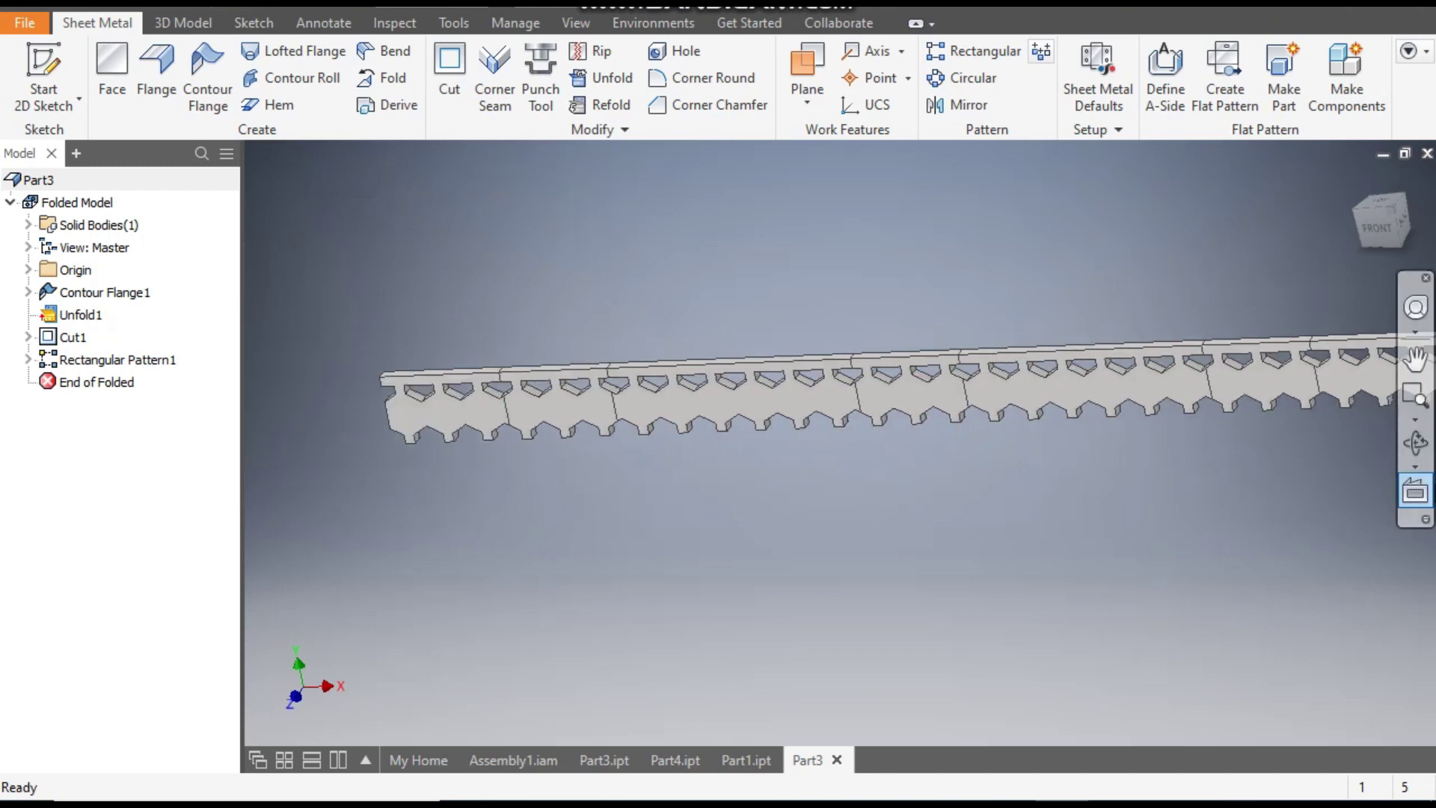
pyautogui.moveTo(1055, 504); pyautogui.dragTo(911, 503, button='middle')
pyautogui.moveTo(1347, 487); pyautogui.dragTo(1025, 483, button='middle')
pyautogui.scroll(5, 1138, 397)
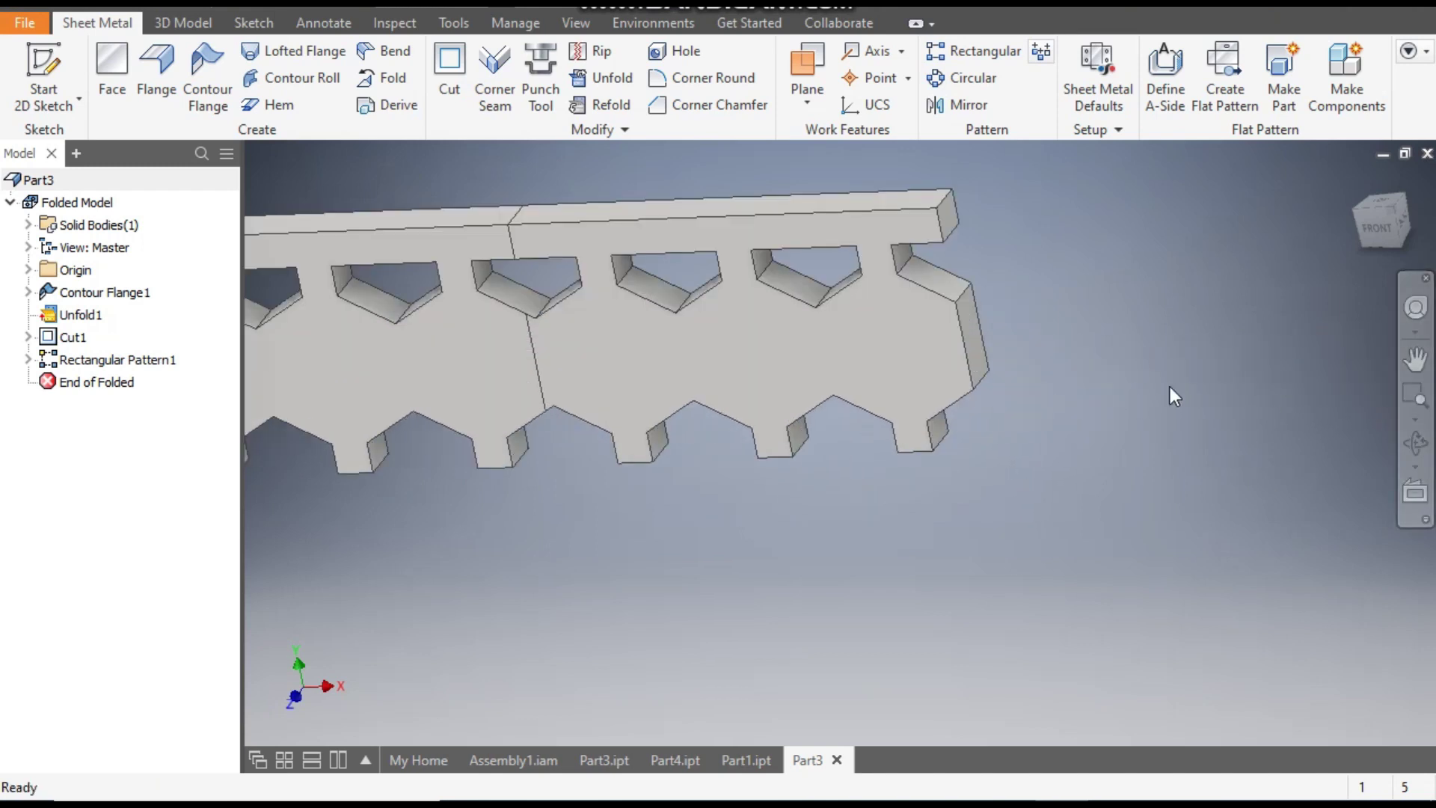
# Start a sketch on the strip's front face and draw a pointy-topped hexagon about 4.4 mm across flats inside the last cell at the strip's end.
pyautogui.click(931, 354)
pyautogui.click(1057, 318)
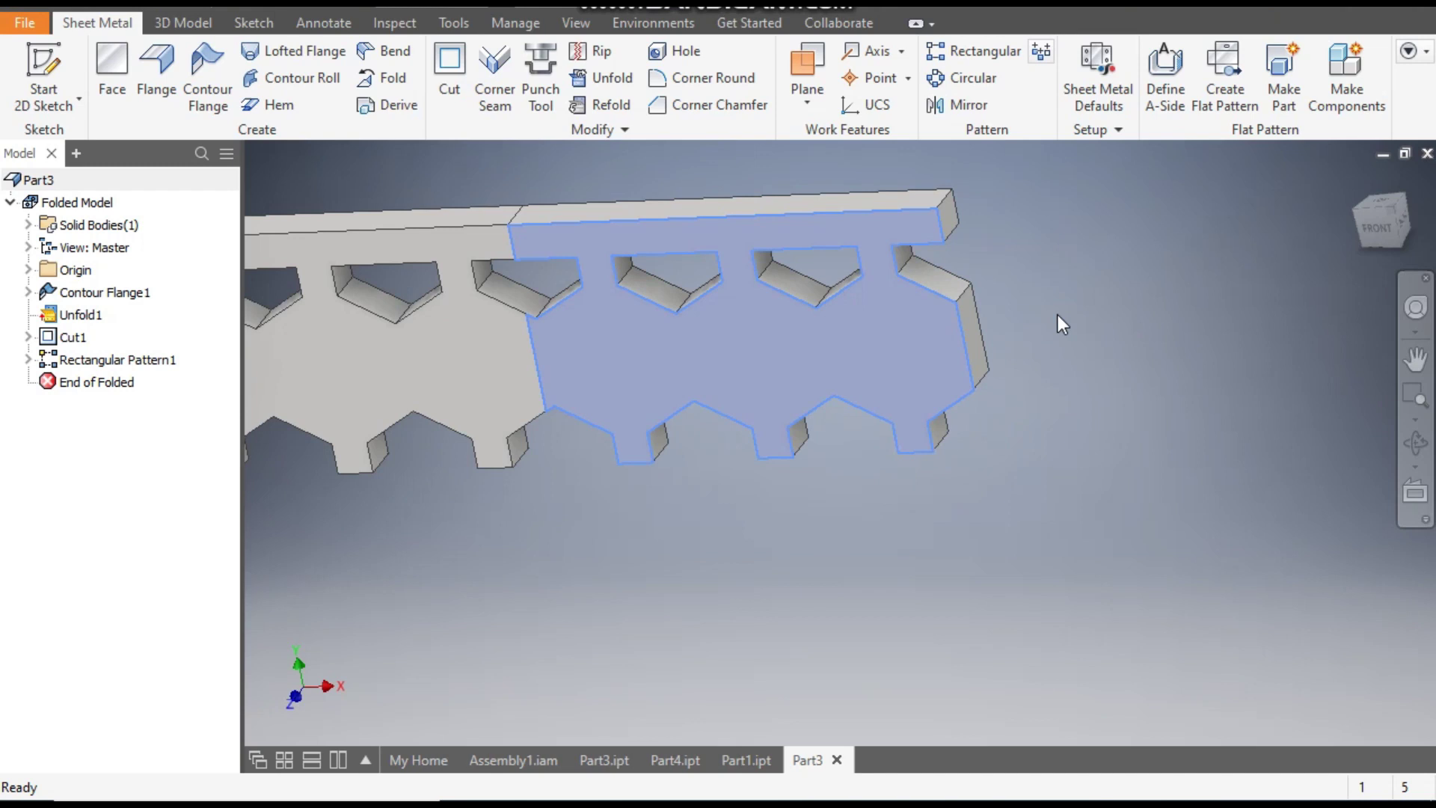
pyautogui.scroll(-5, 1263, 442)
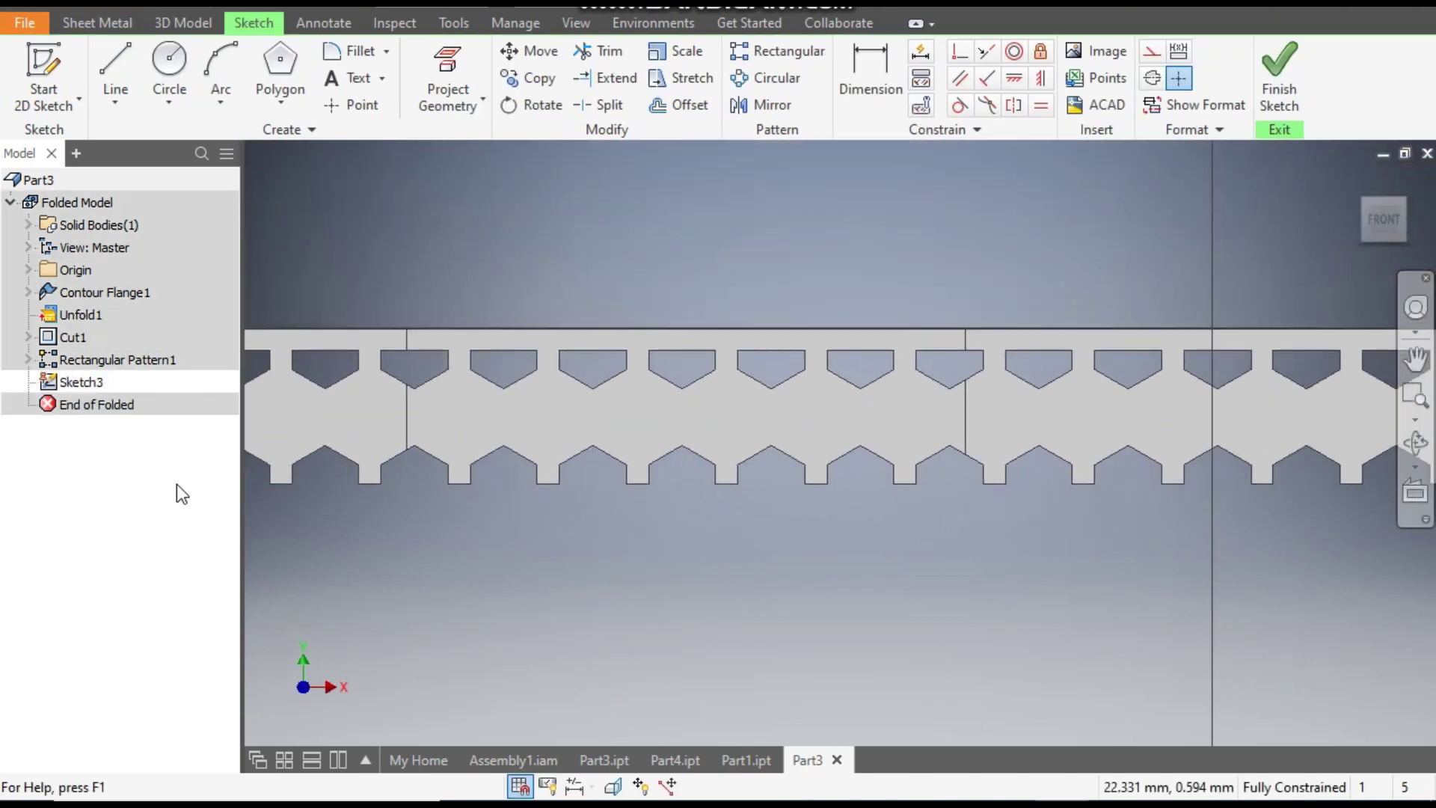
pyautogui.moveTo(1193, 577); pyautogui.dragTo(254, 555, button='middle')
pyautogui.moveTo(255, 555); pyautogui.dragTo(719, 546)
pyautogui.press('Escape')
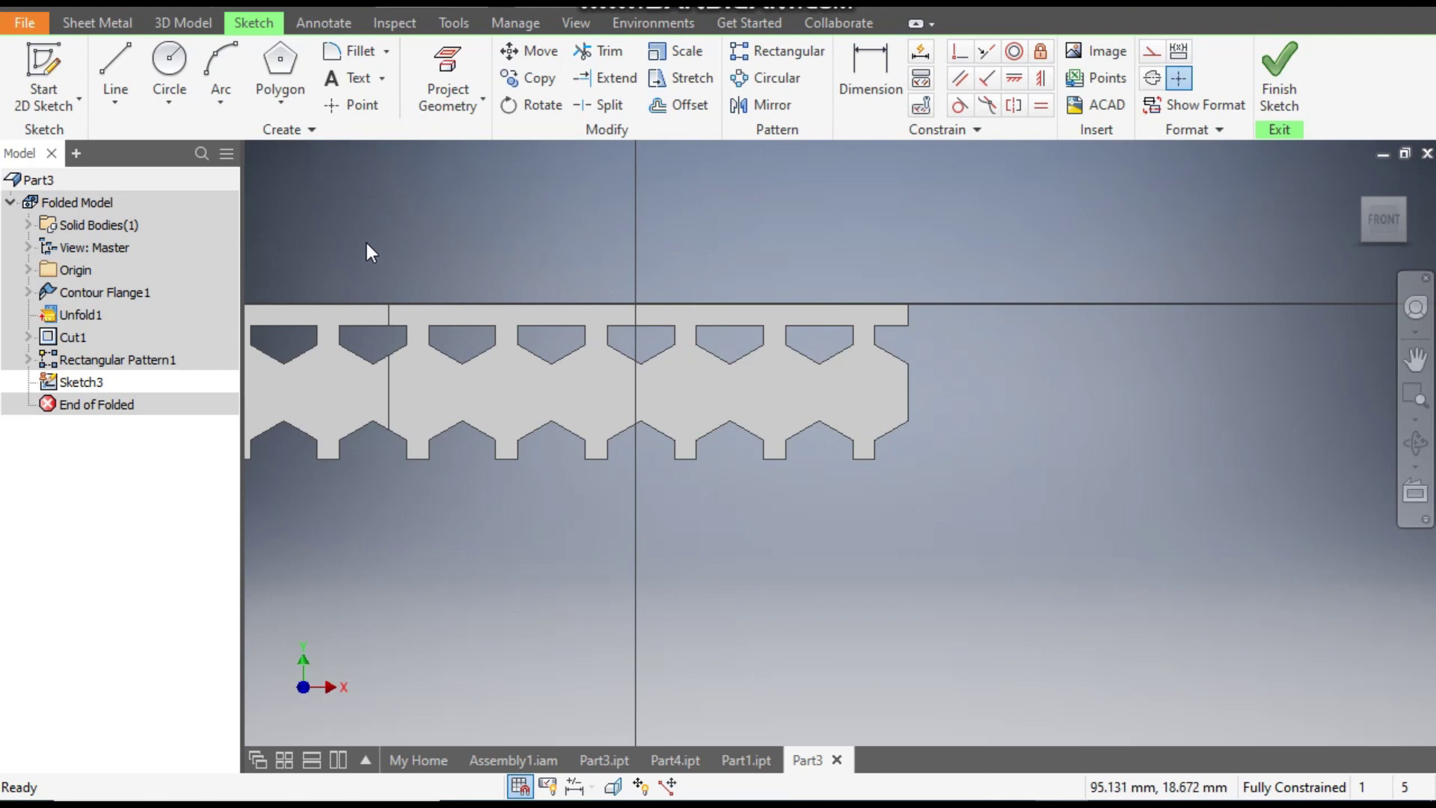
pyautogui.click(281, 68)
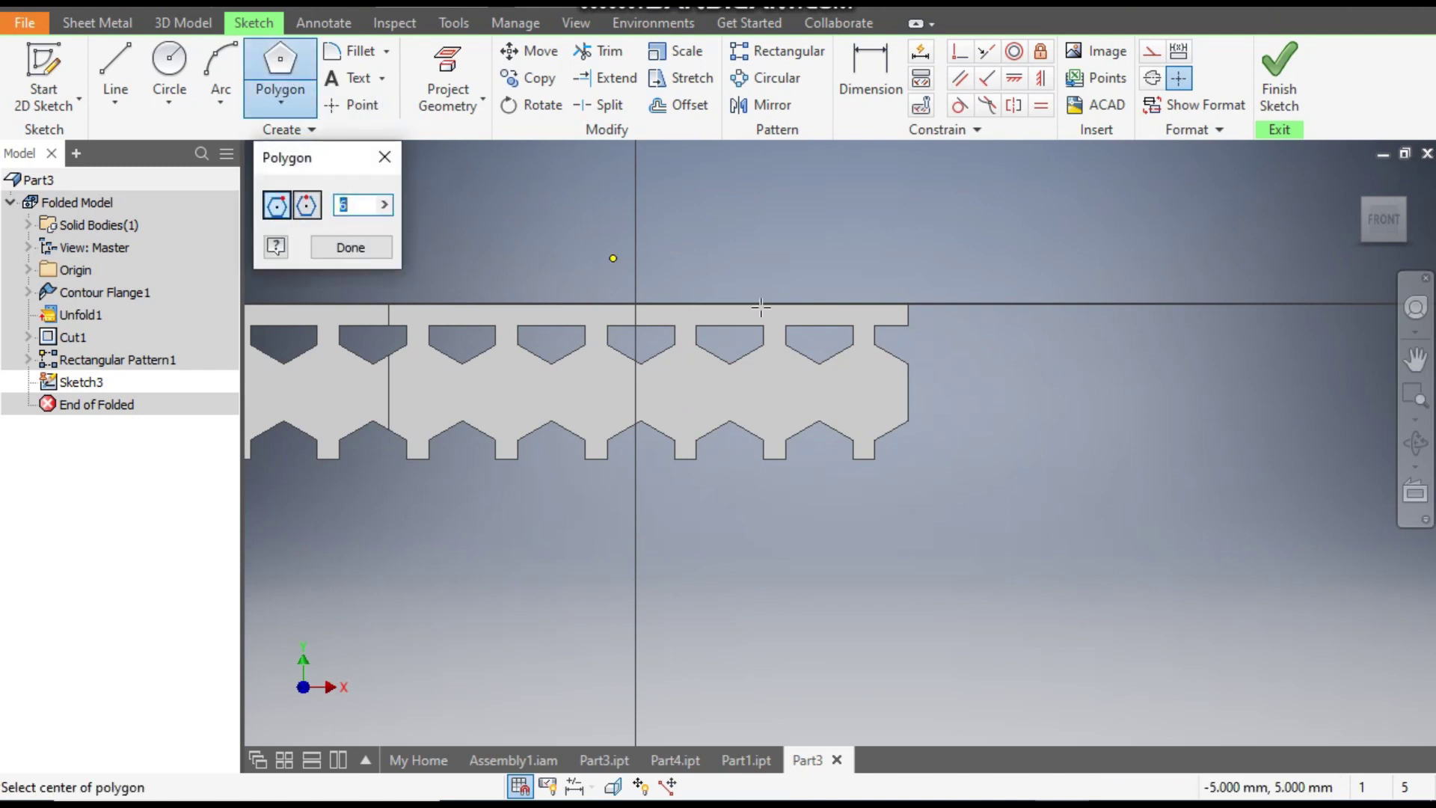
pyautogui.click(859, 392)
pyautogui.click(860, 364)
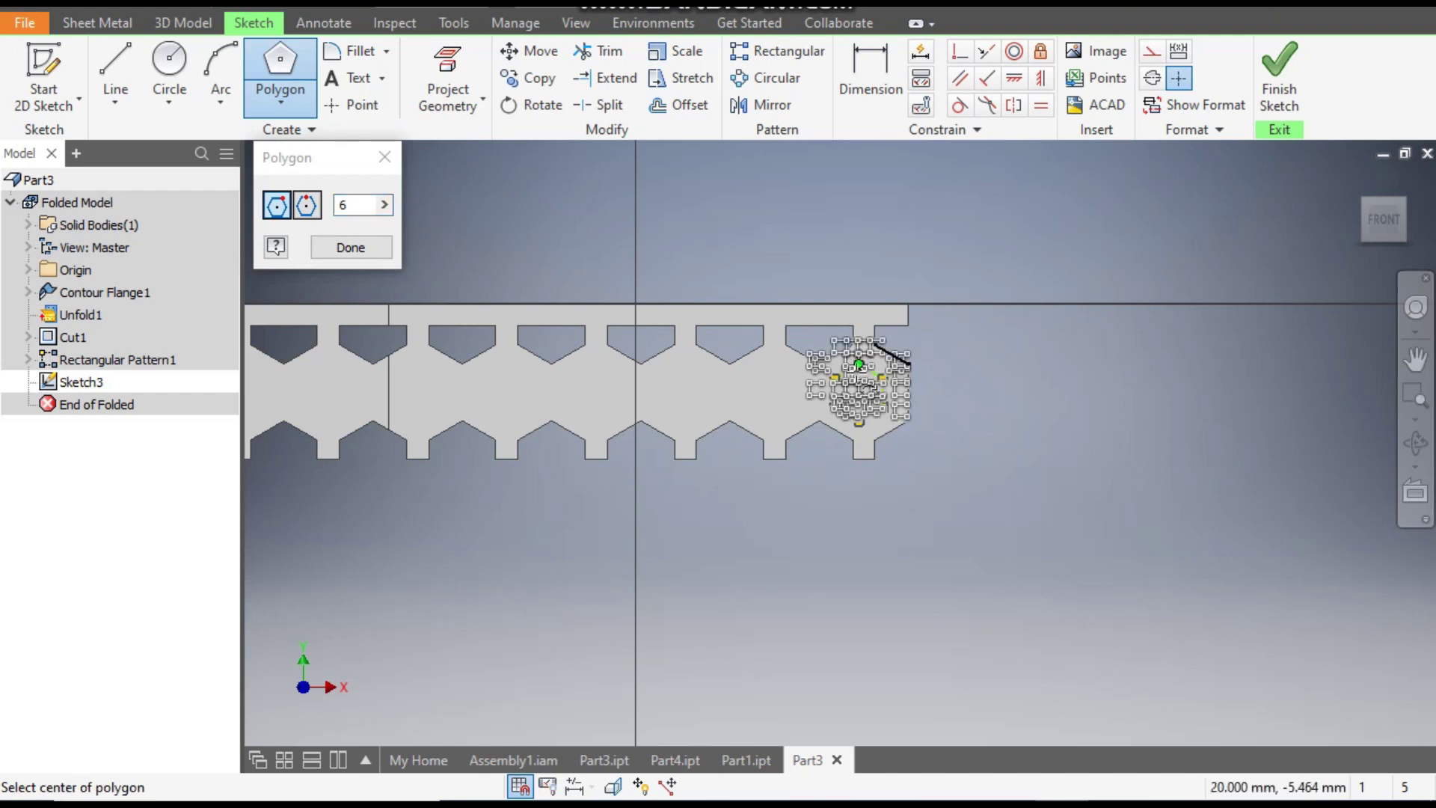
pyautogui.scroll(5, 861, 367)
pyautogui.click(381, 157)
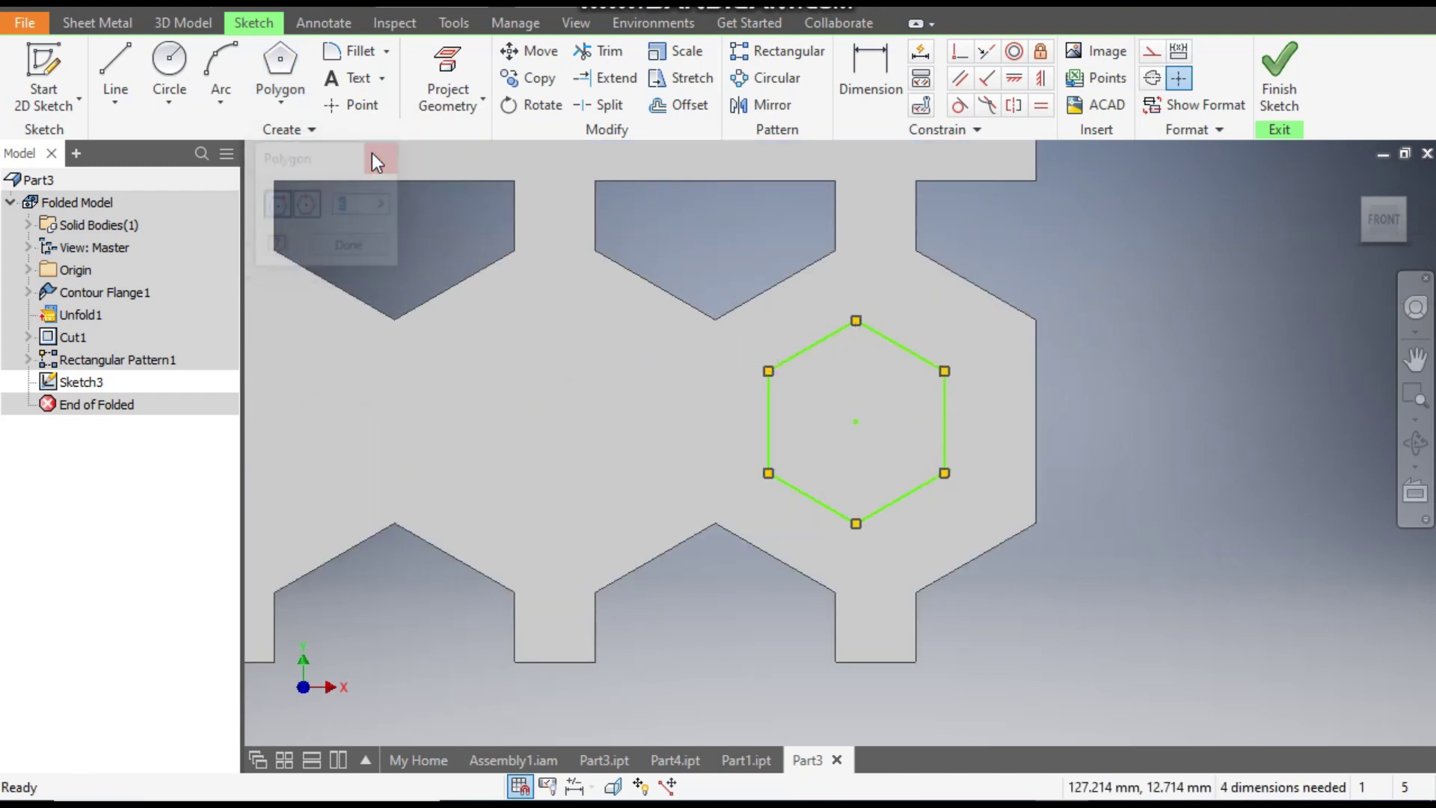
# Dimension the hexagon's width between its two vertical sides as 6 mm.
pyautogui.click(868, 75)
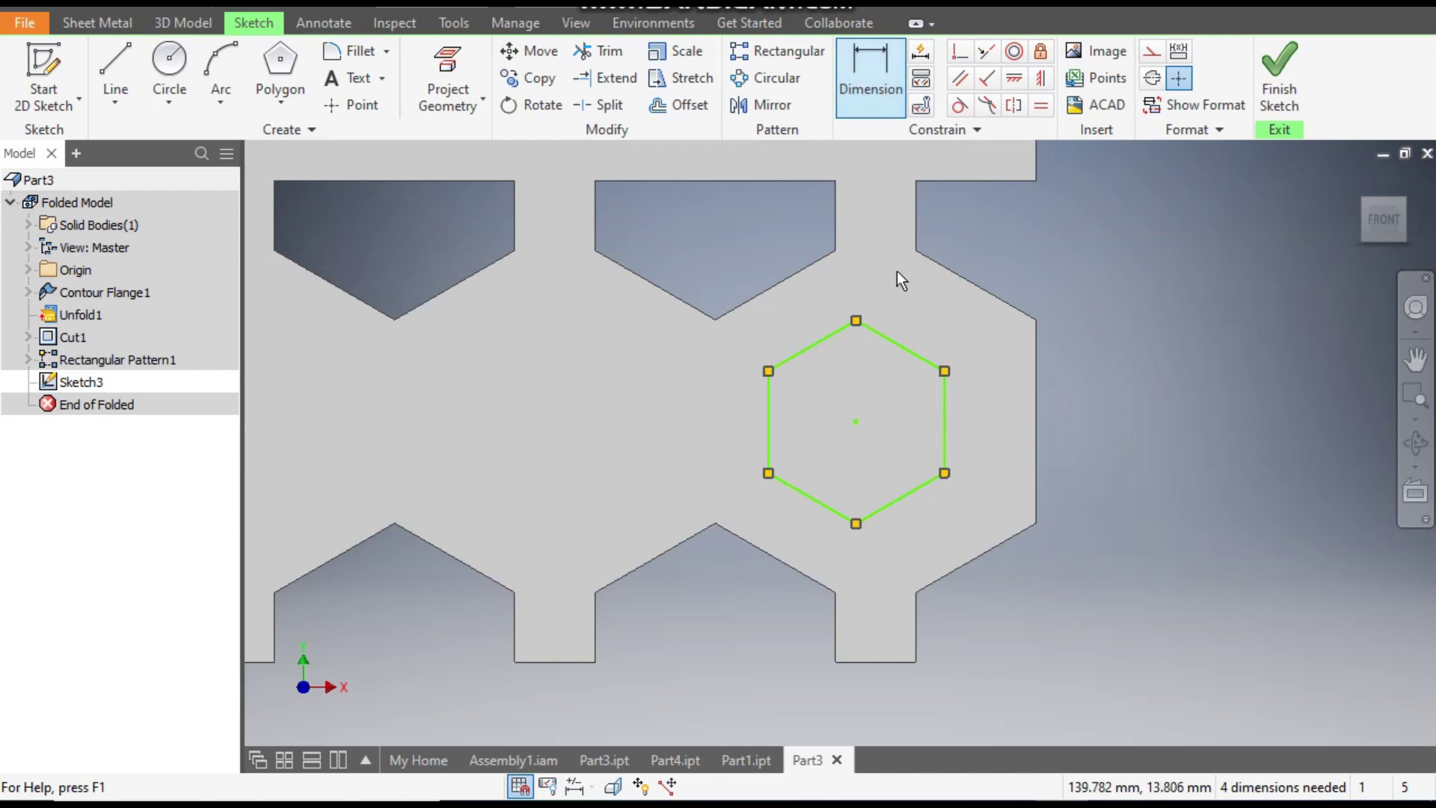
pyautogui.click(769, 411)
pyautogui.click(946, 407)
pyautogui.click(1139, 362)
pyautogui.write('6')
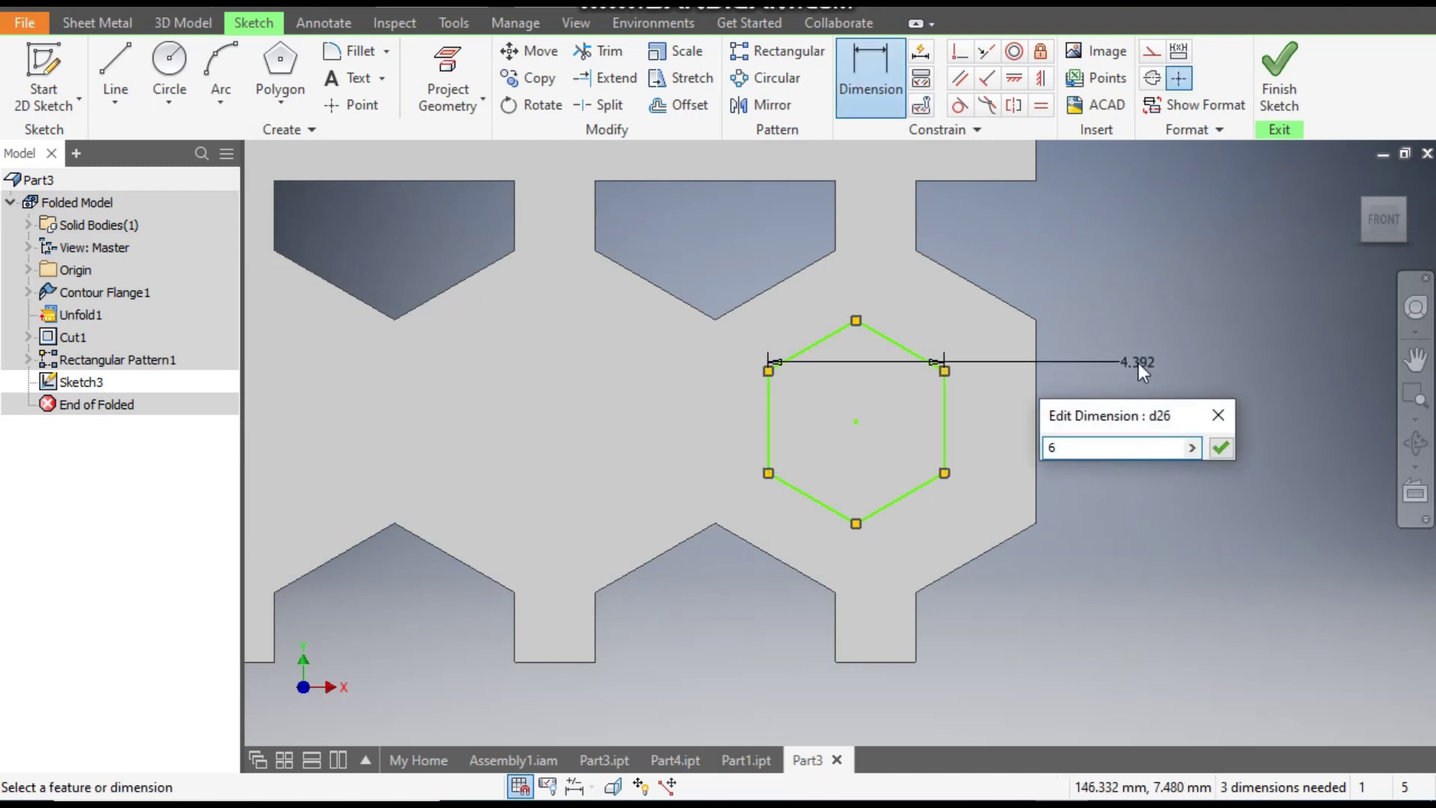
pyautogui.press('Return')
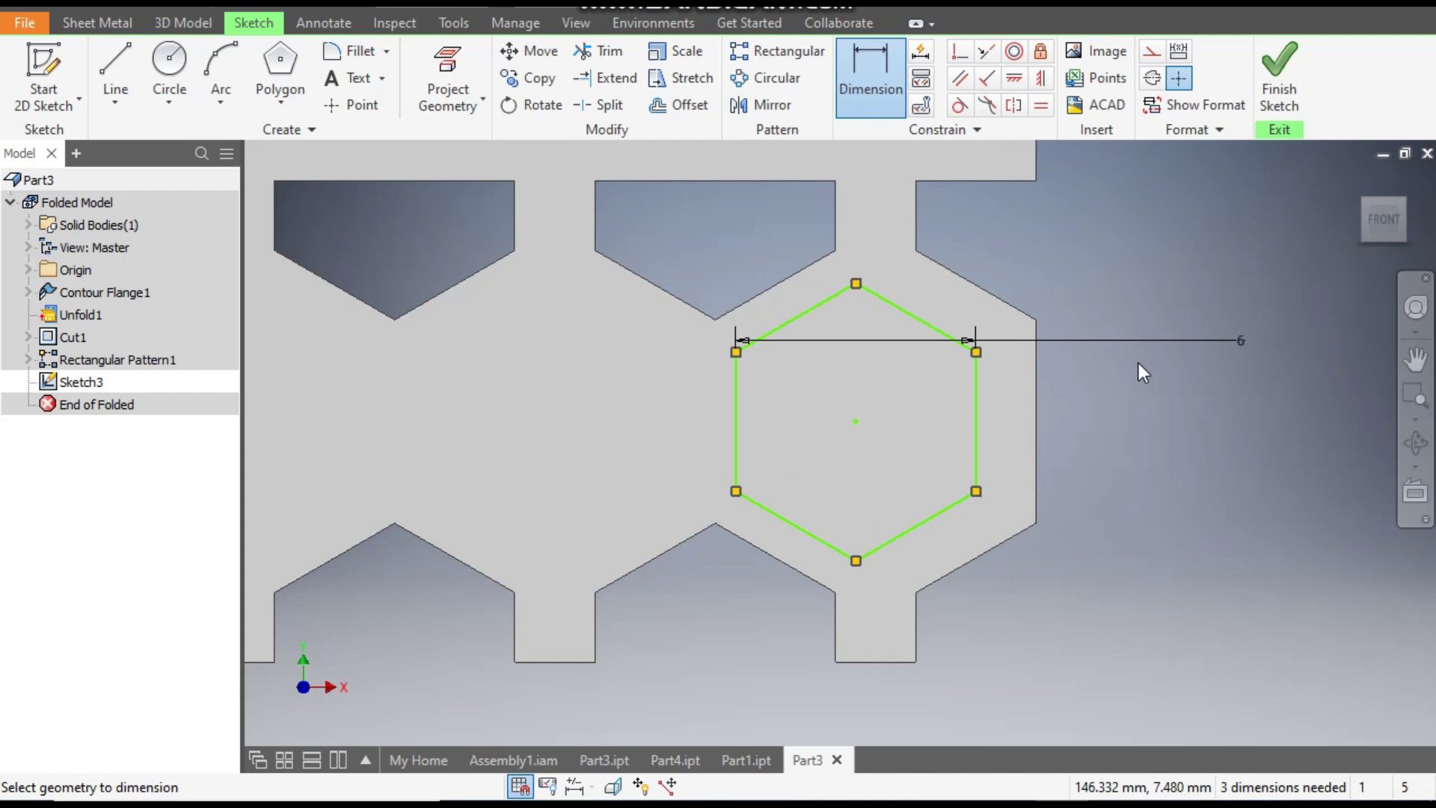
# Constrain the hexagon's centre vertically in line with the midpoint of the end tab's lower edge and with the hexagon's lowest corner.
pyautogui.click(1041, 78)
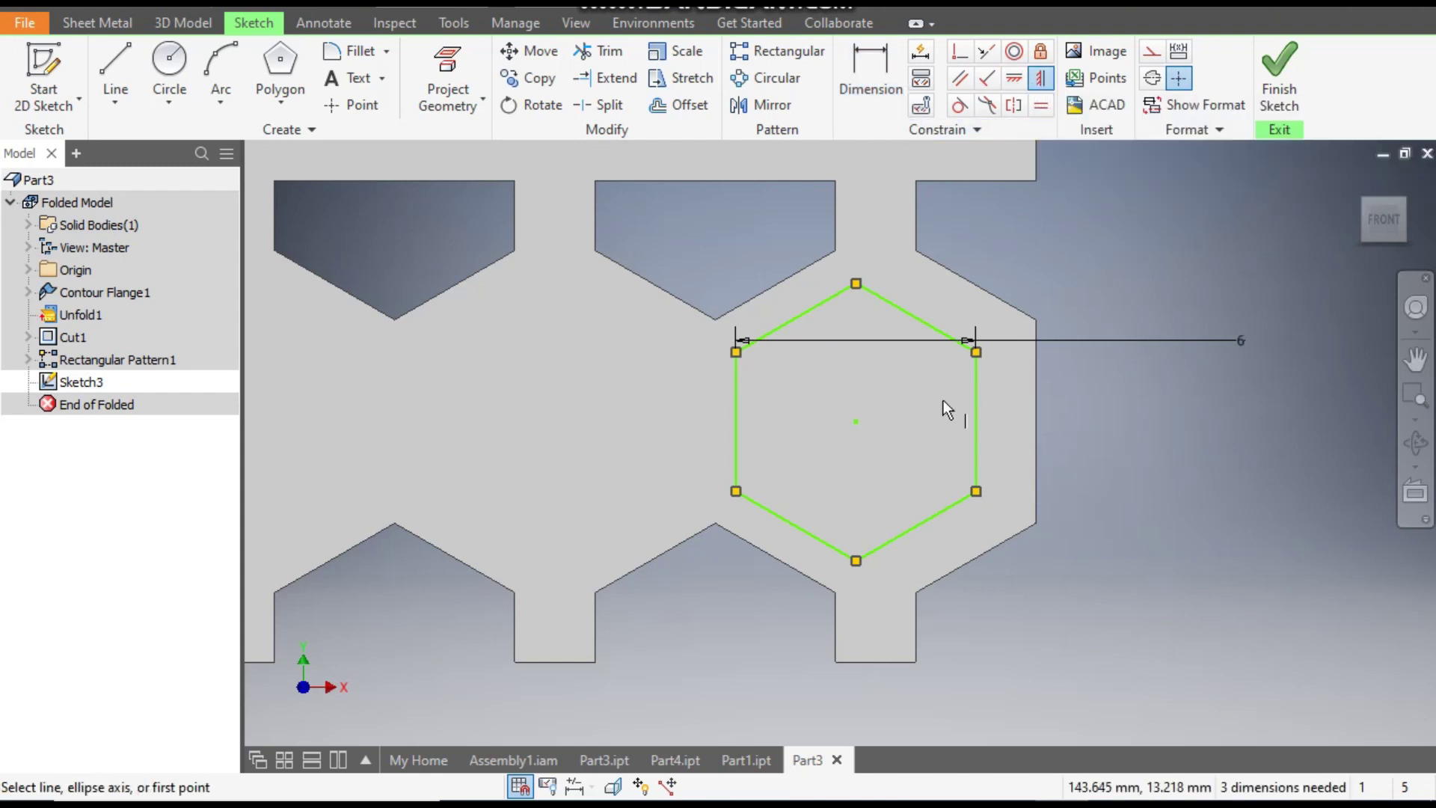
pyautogui.click(878, 663)
pyautogui.click(856, 422)
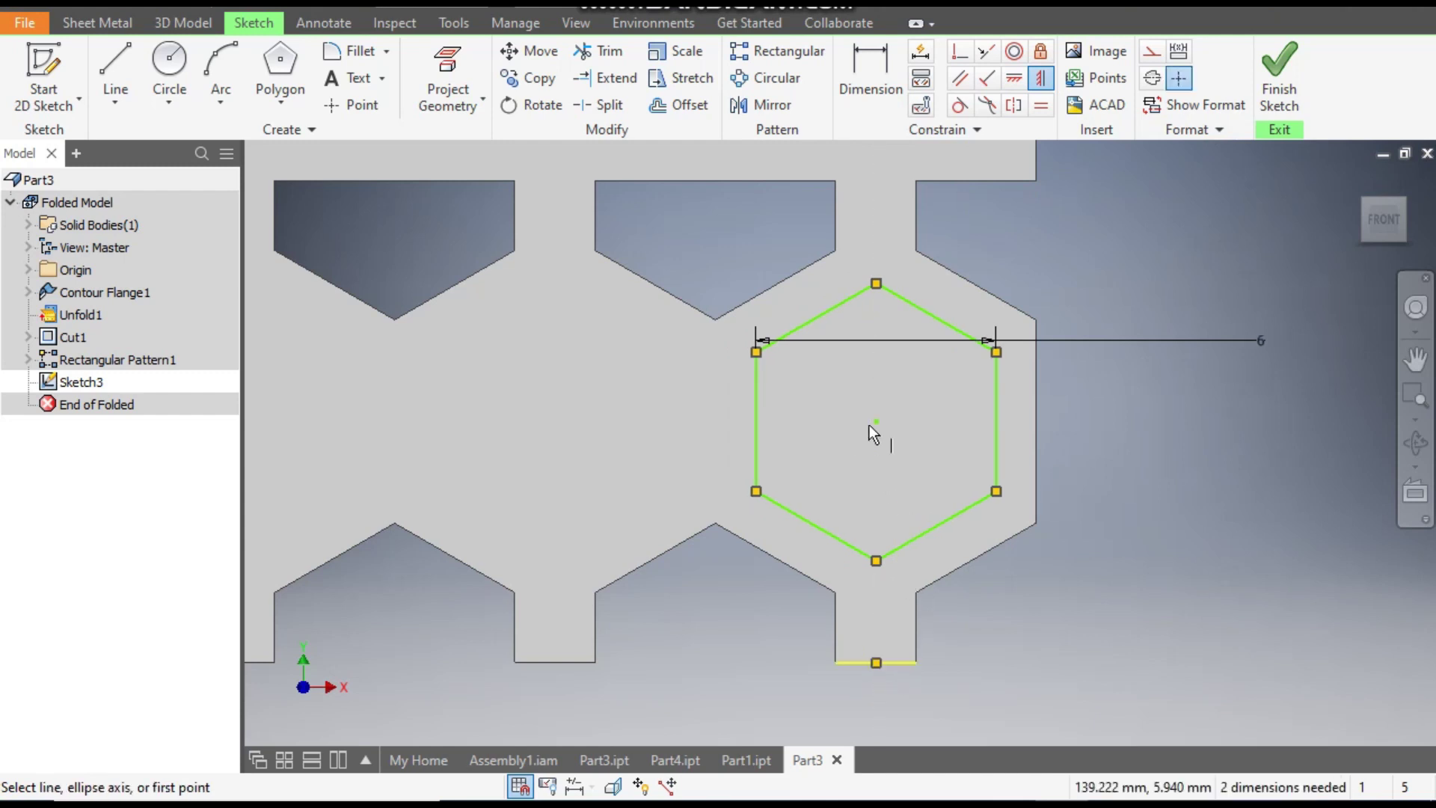
pyautogui.click(878, 563)
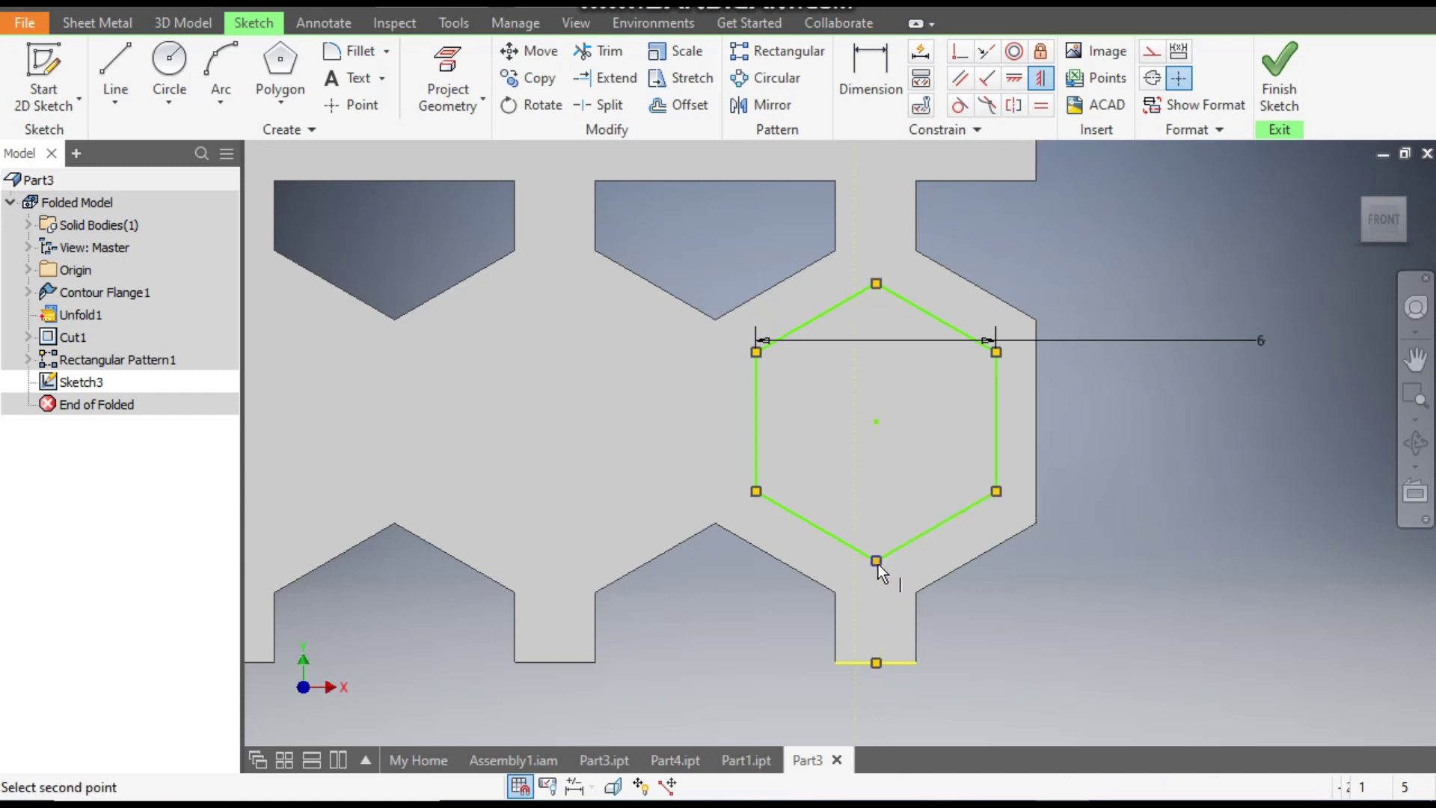
pyautogui.click(876, 423)
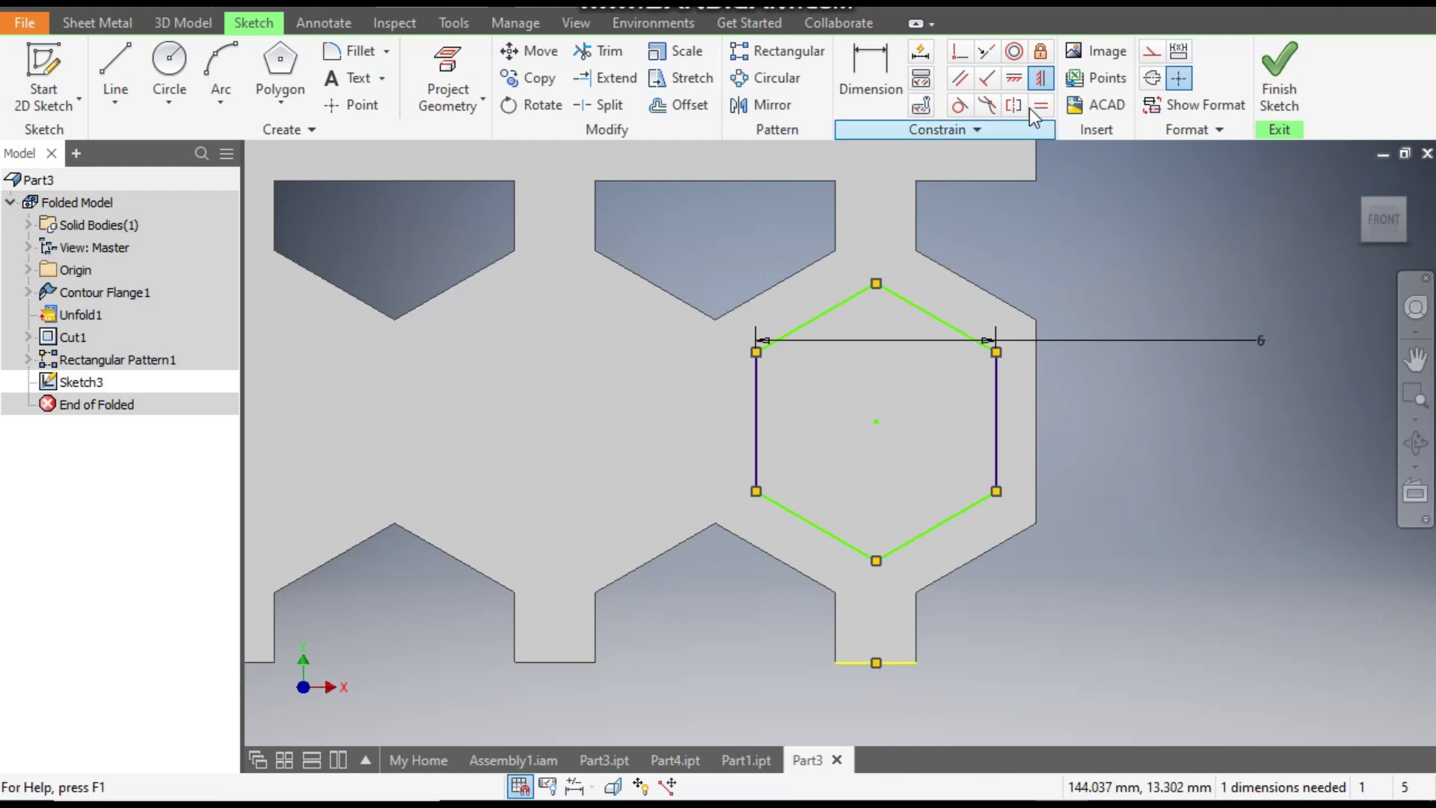
# Constrain the hexagon's centre horizontally in line with the midpoint of the strip's vertical end edge.
pyautogui.click(1014, 83)
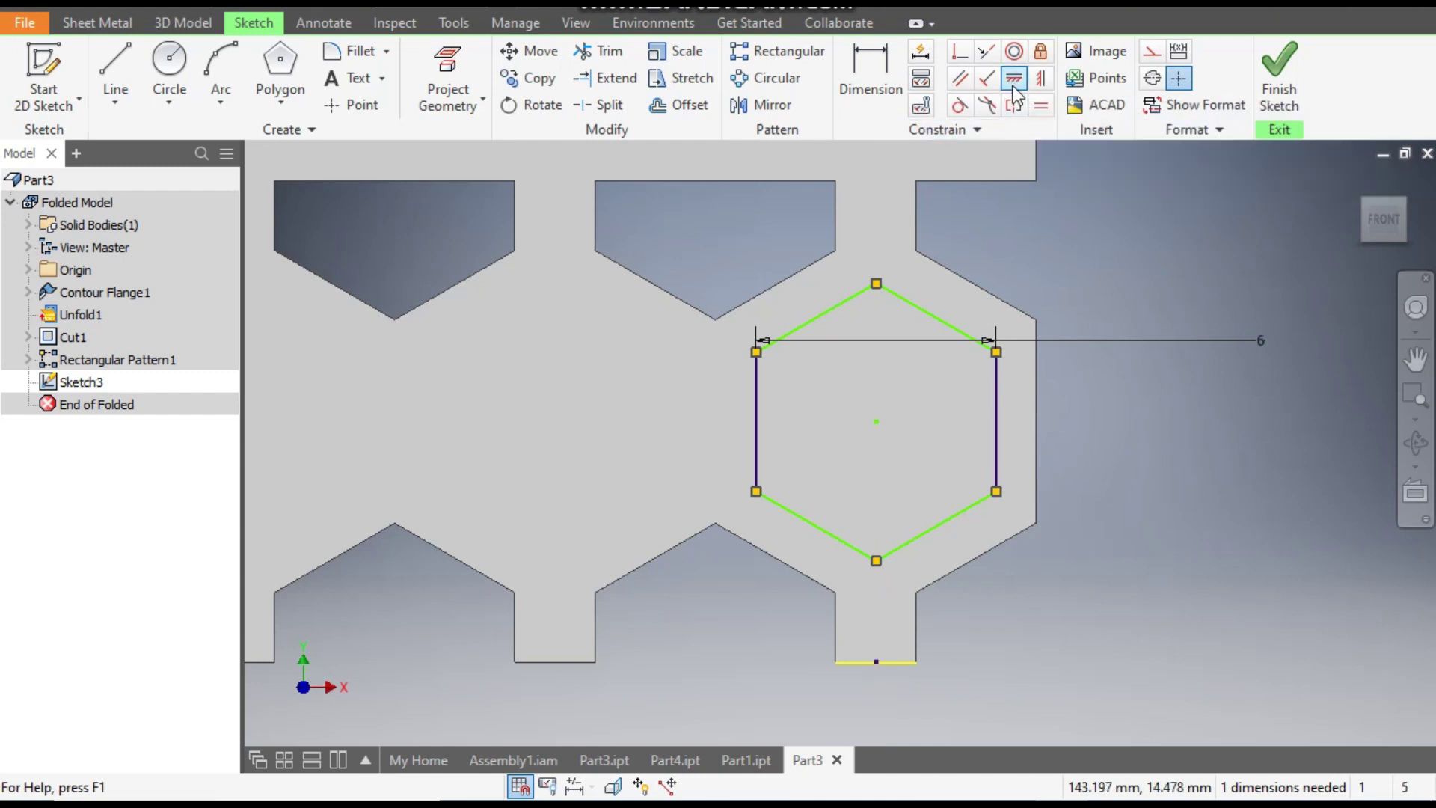
pyautogui.click(1036, 422)
pyautogui.click(877, 421)
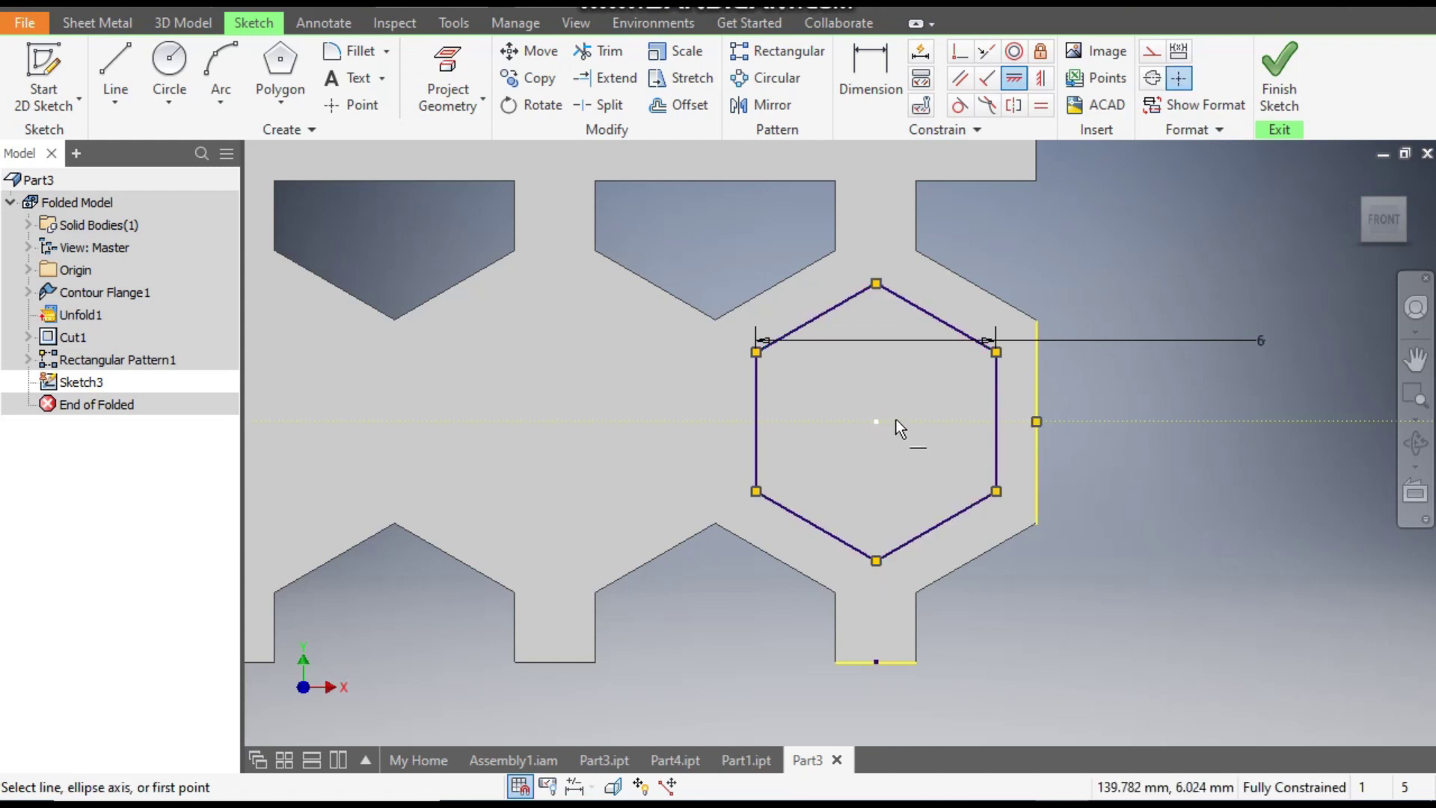
pyautogui.scroll(-3, 1052, 348)
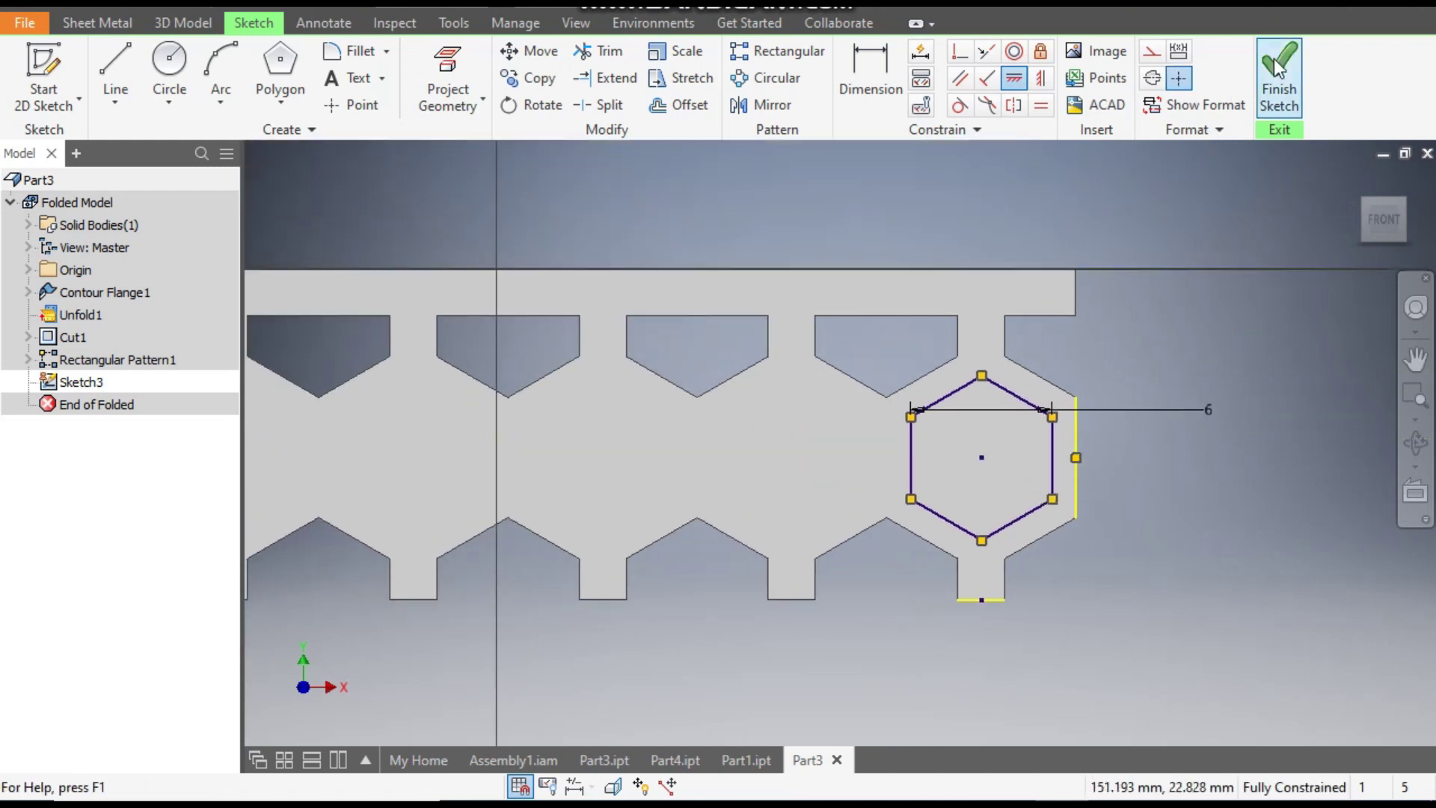
# Cut the hexagon through the strip using the sheet Thickness as the distance.
pyautogui.click(105, 23)
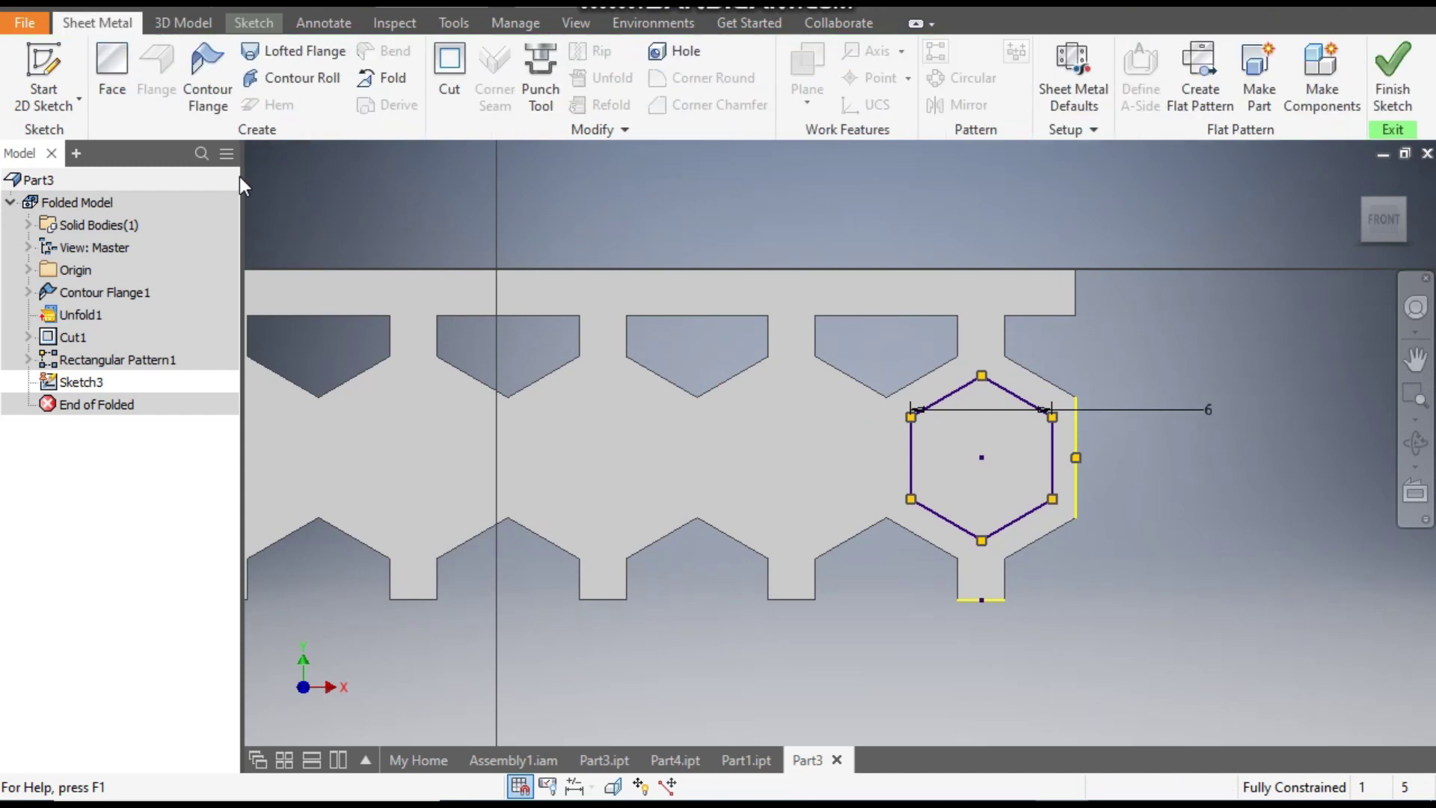
pyautogui.click(448, 68)
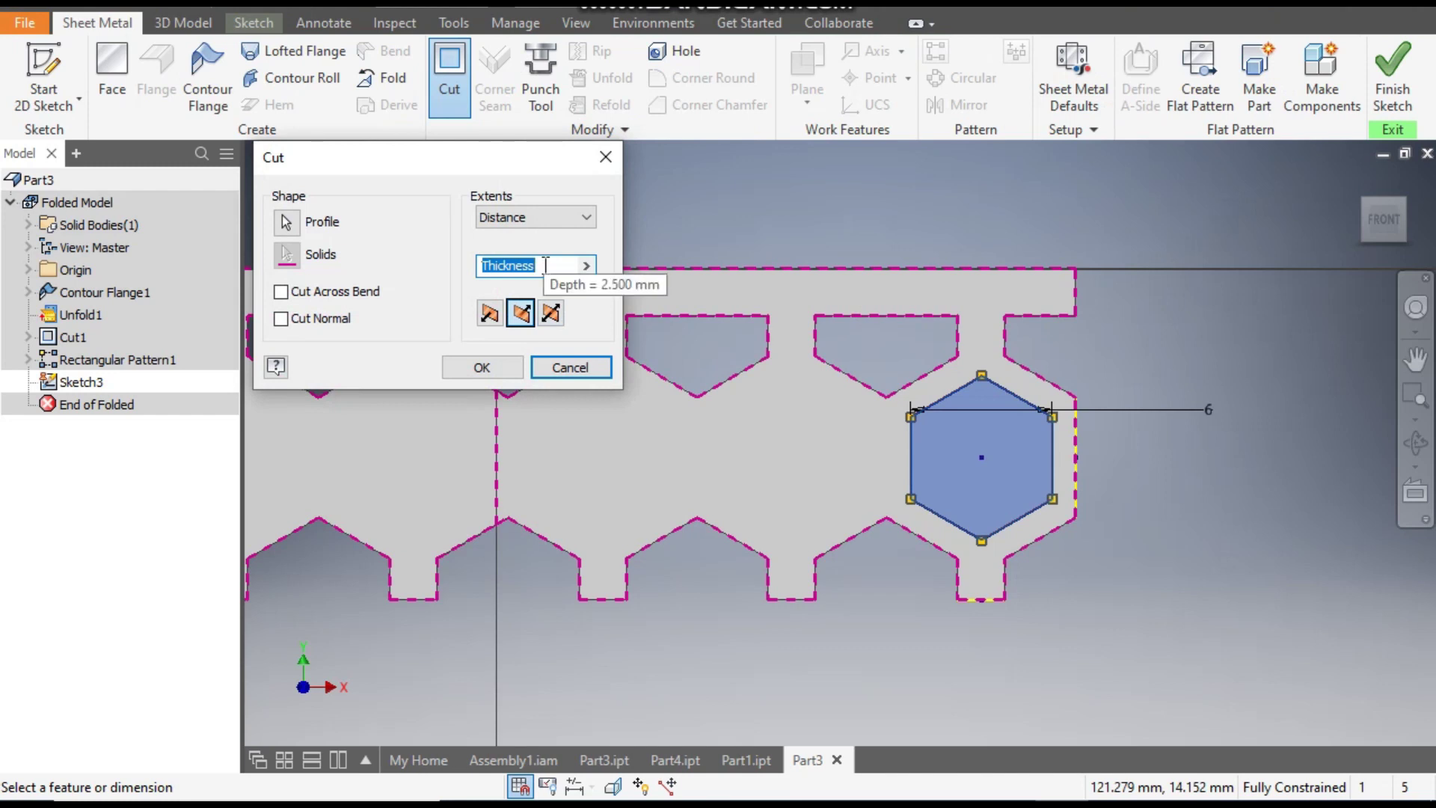
pyautogui.click(485, 367)
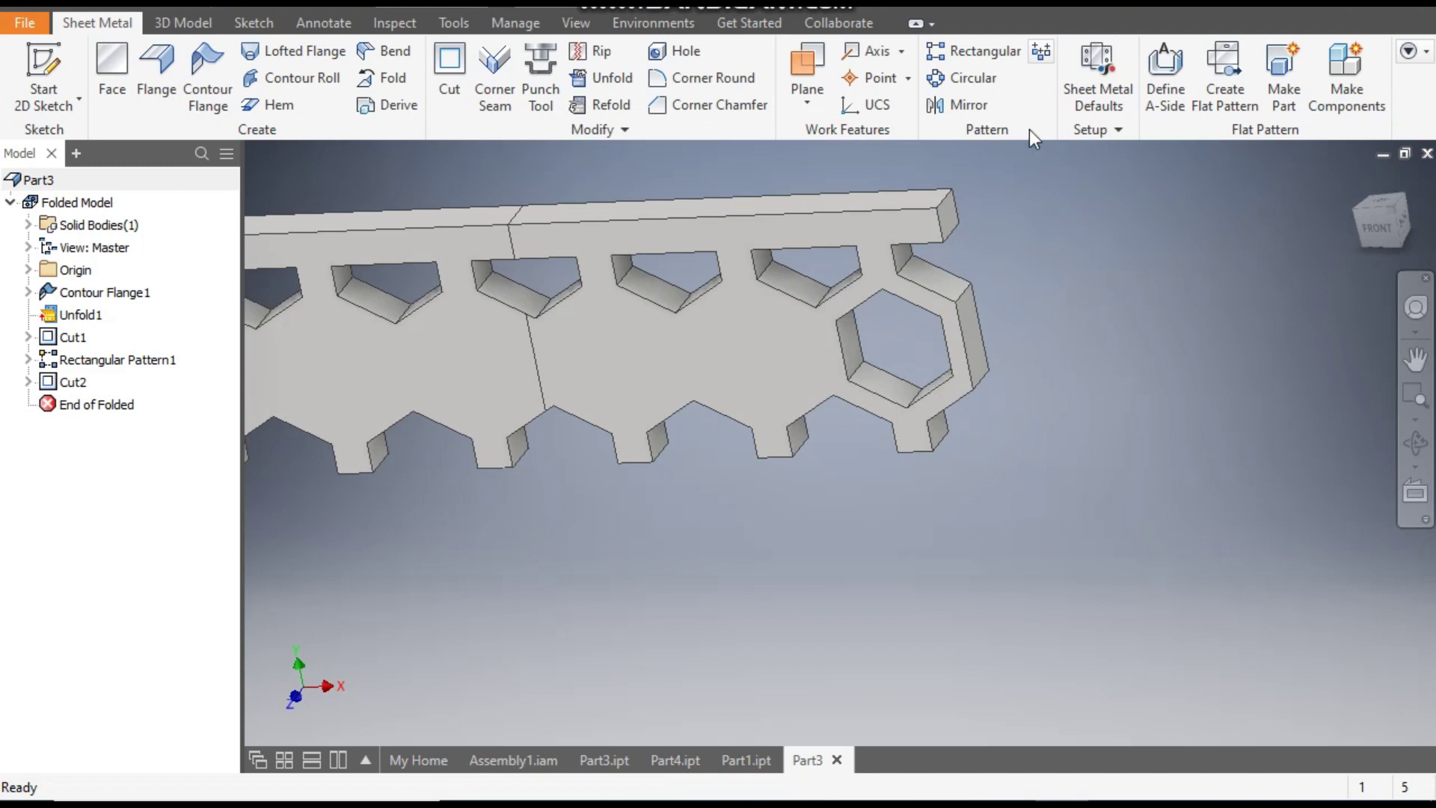
# Set up a rectangular pattern of the hexagonal hole along the strip's long upper edge, with the direction flipped inward along the strip.
pyautogui.click(976, 57)
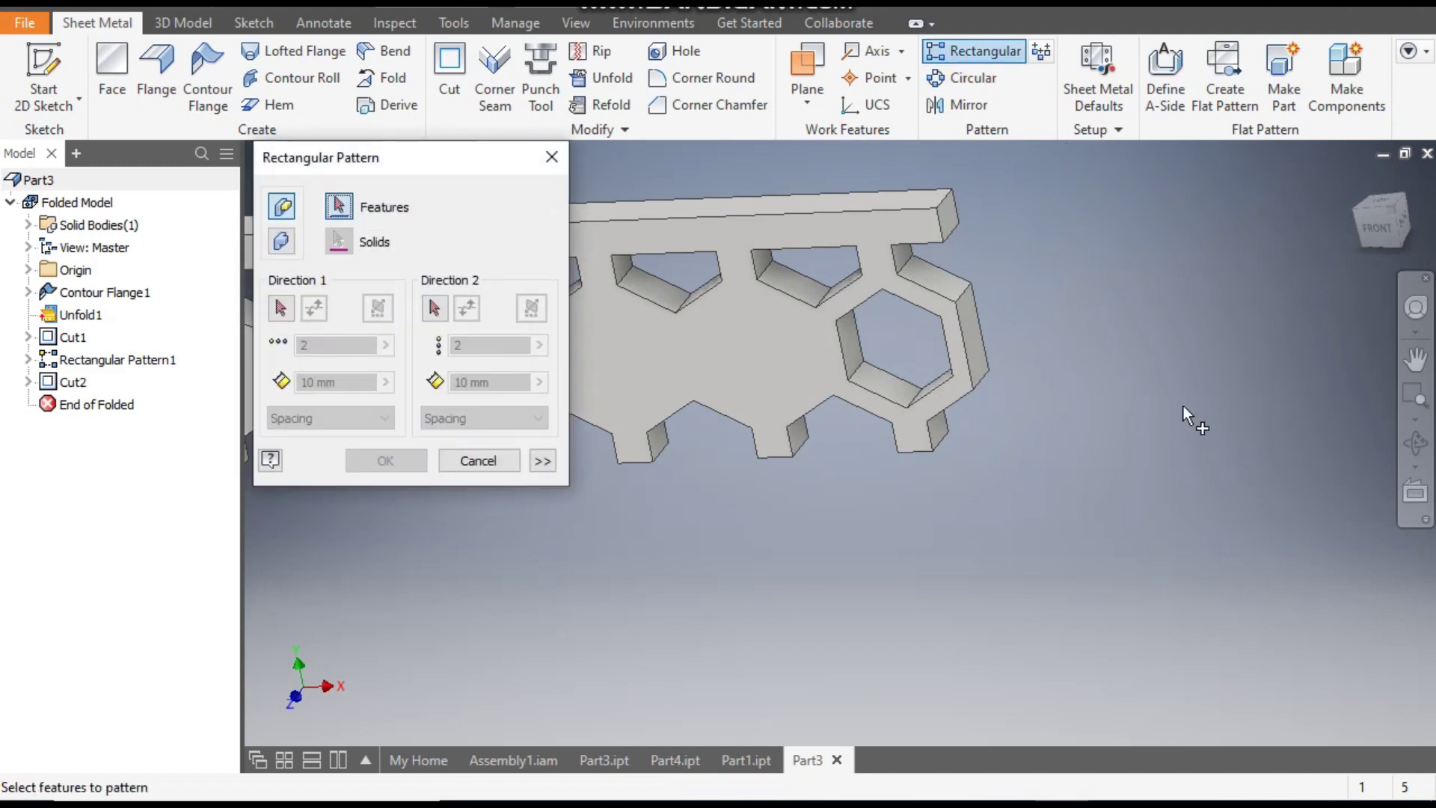
pyautogui.click(71, 383)
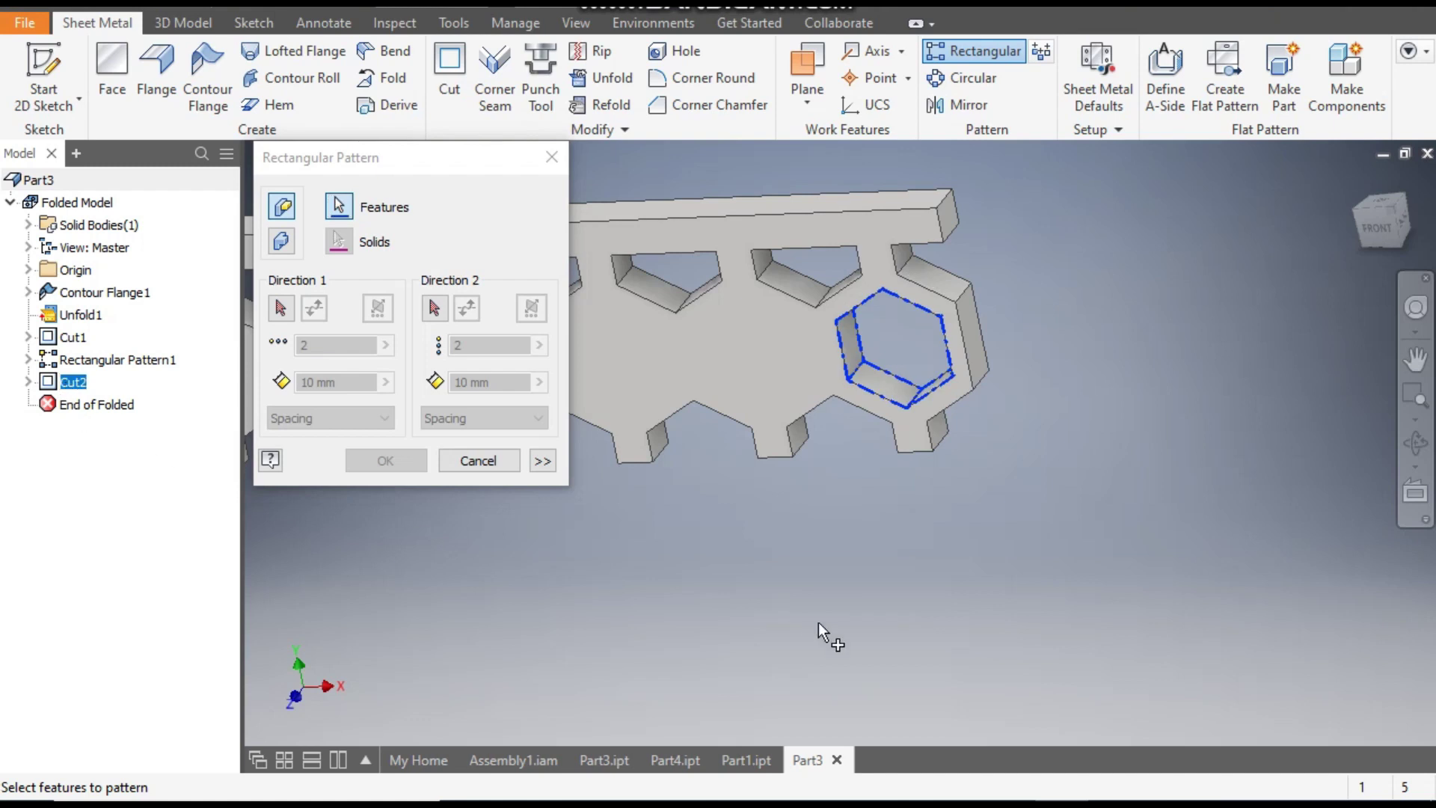
pyautogui.moveTo(824, 625); pyautogui.dragTo(1071, 627, button='middle')
pyautogui.click(282, 310)
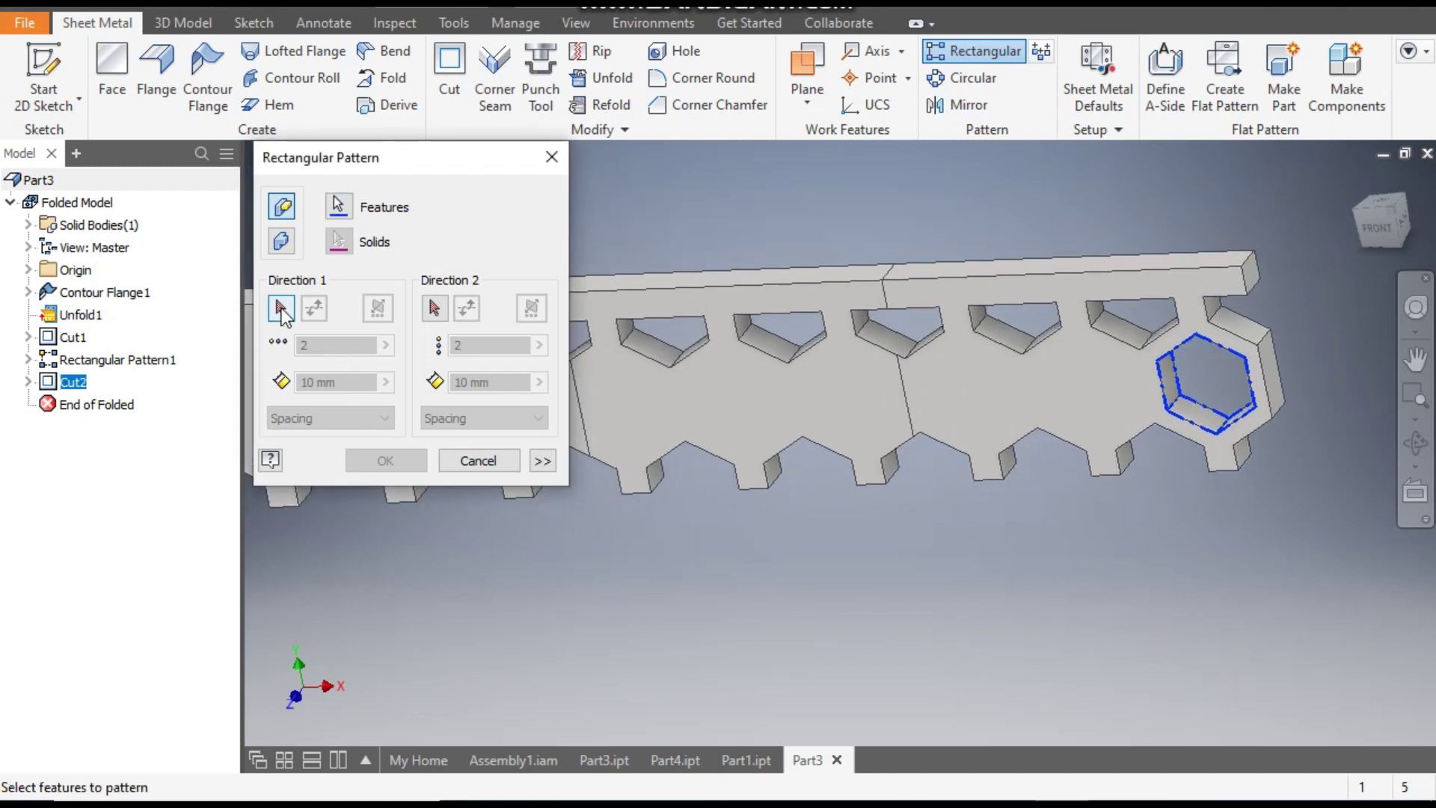
pyautogui.click(977, 272)
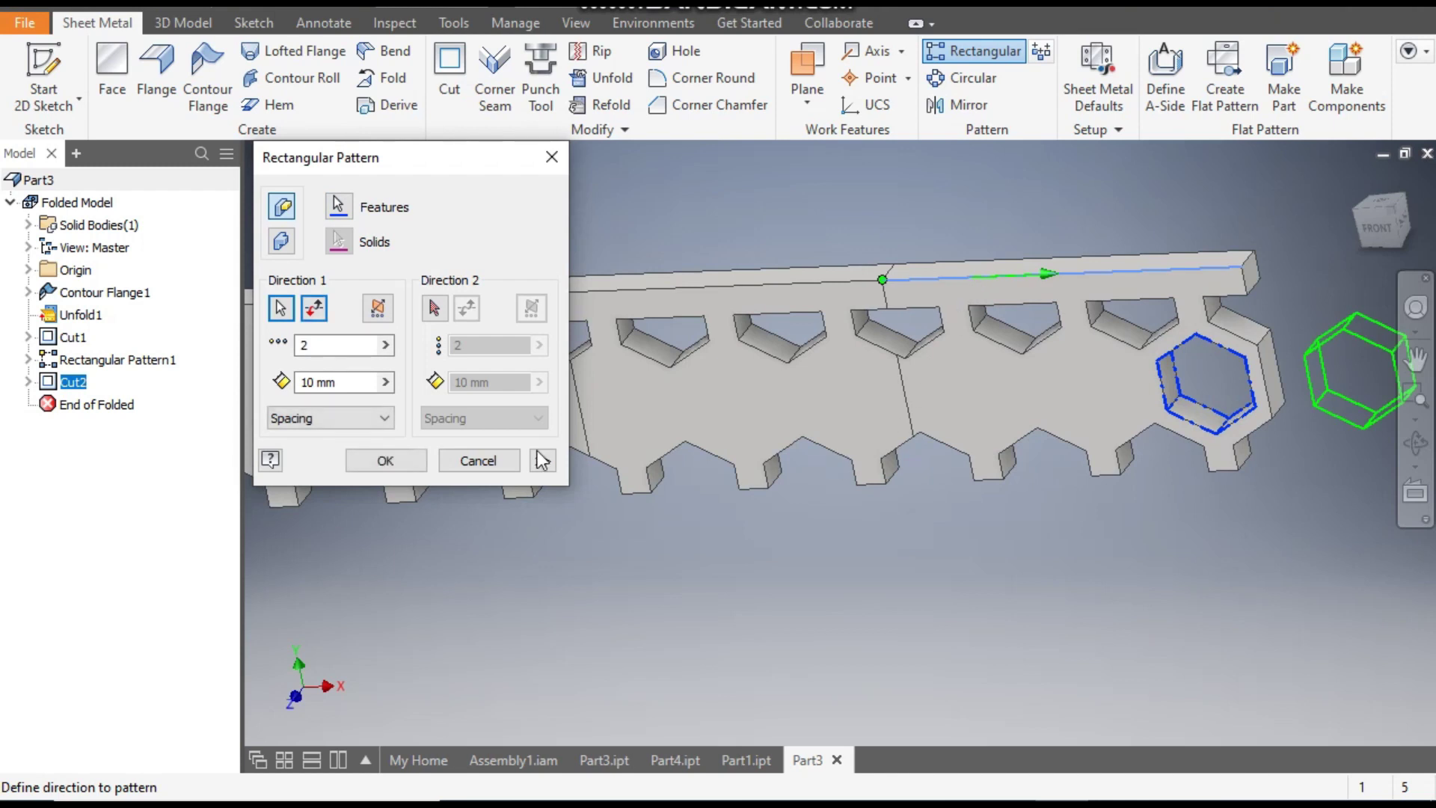
pyautogui.click(314, 313)
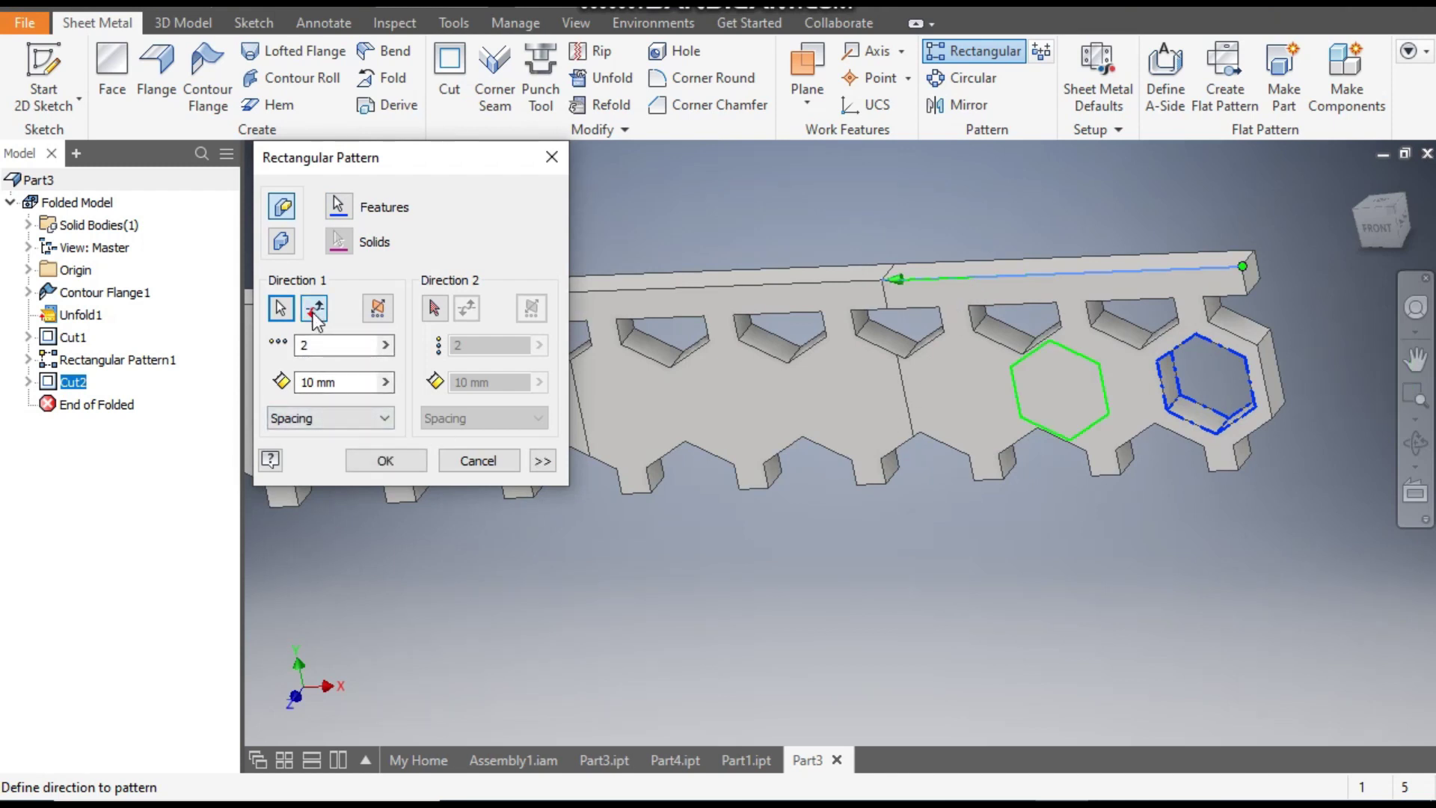
# Set the hexagonal hole pattern to 37 occurrences spaced 8 mm apart and create it.
pyautogui.click(337, 381)
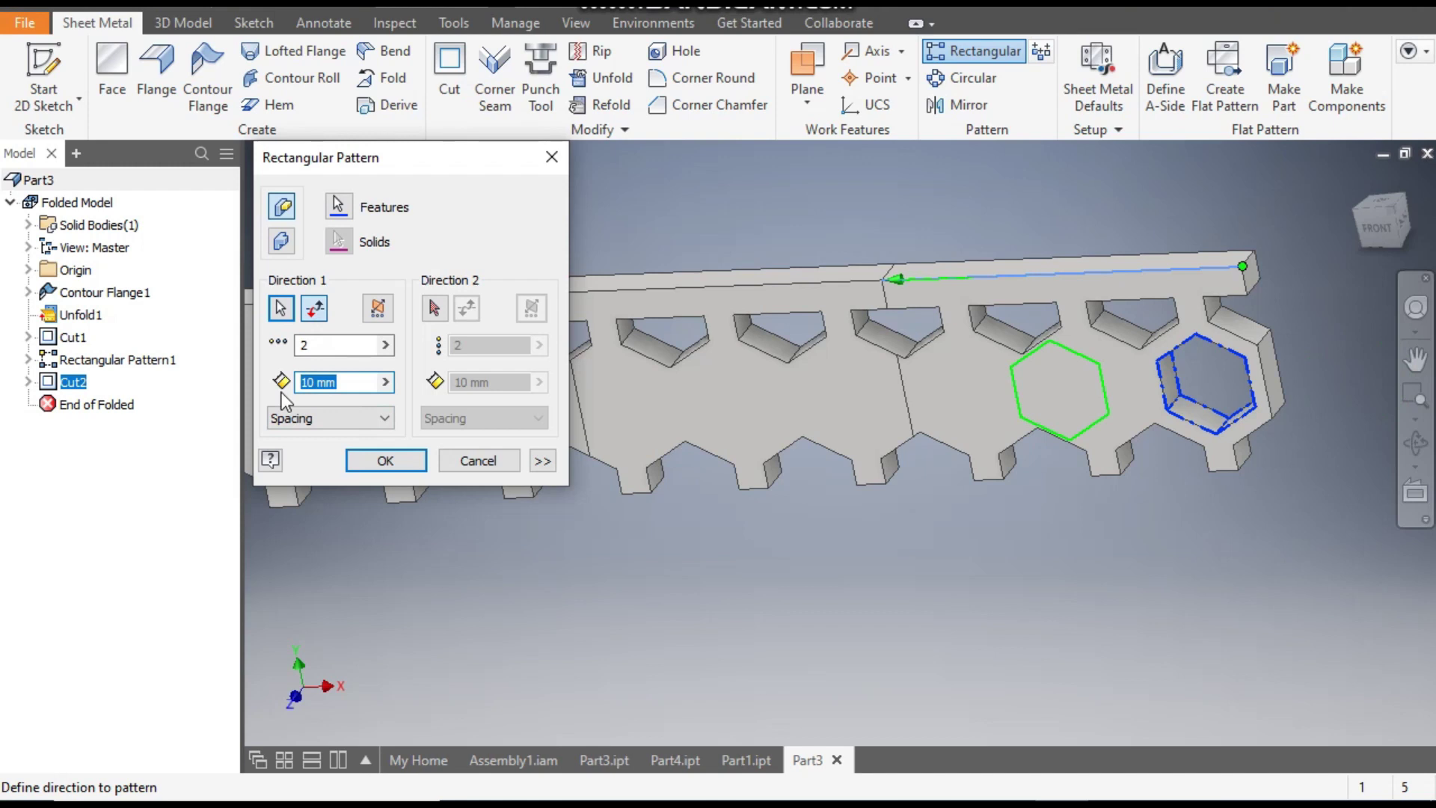
pyautogui.write('8')
pyautogui.click(291, 346)
pyautogui.write('37')
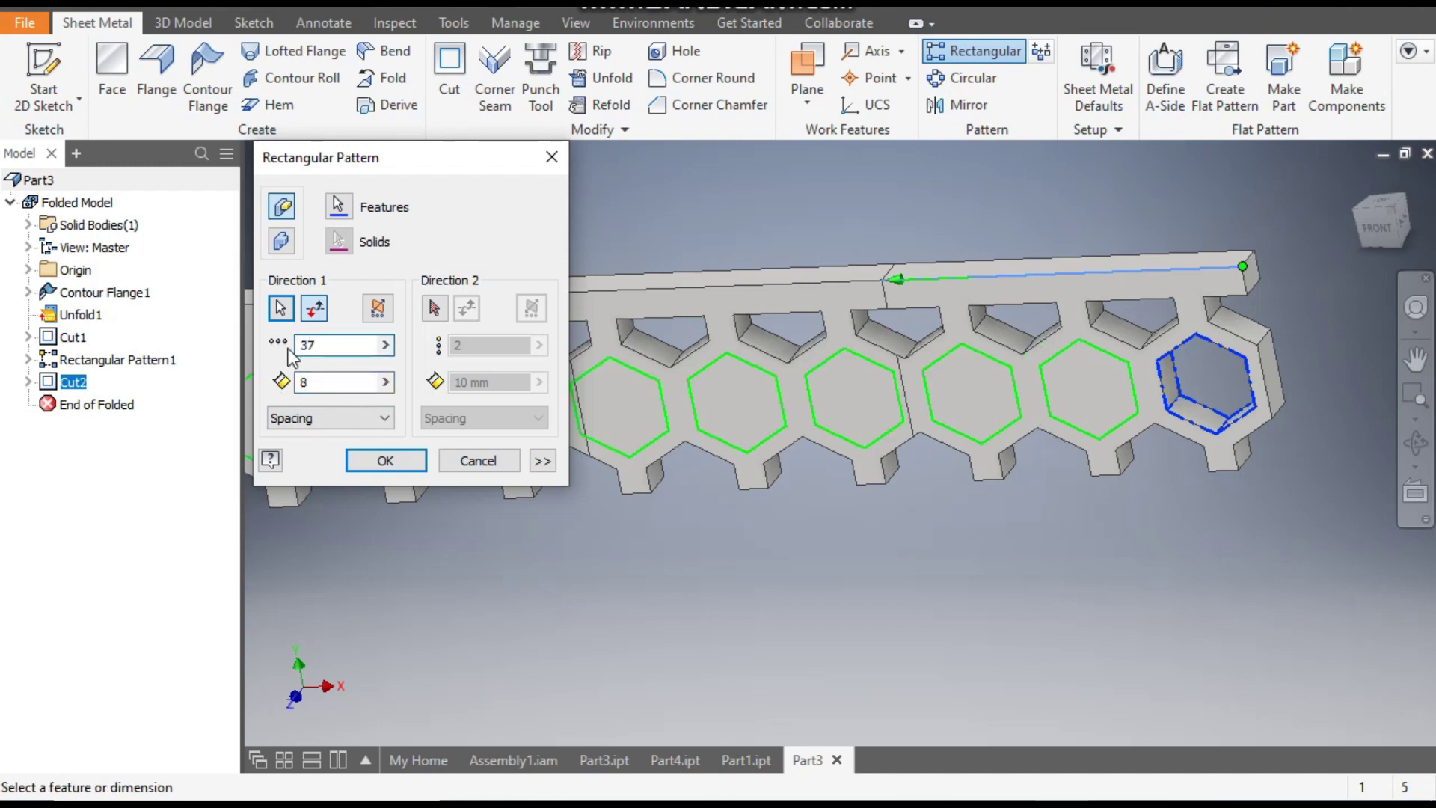
pyautogui.scroll(-5, 1115, 478)
pyautogui.moveTo(257, 486); pyautogui.dragTo(722, 444, button='middle')
pyautogui.scroll(4, 721, 443)
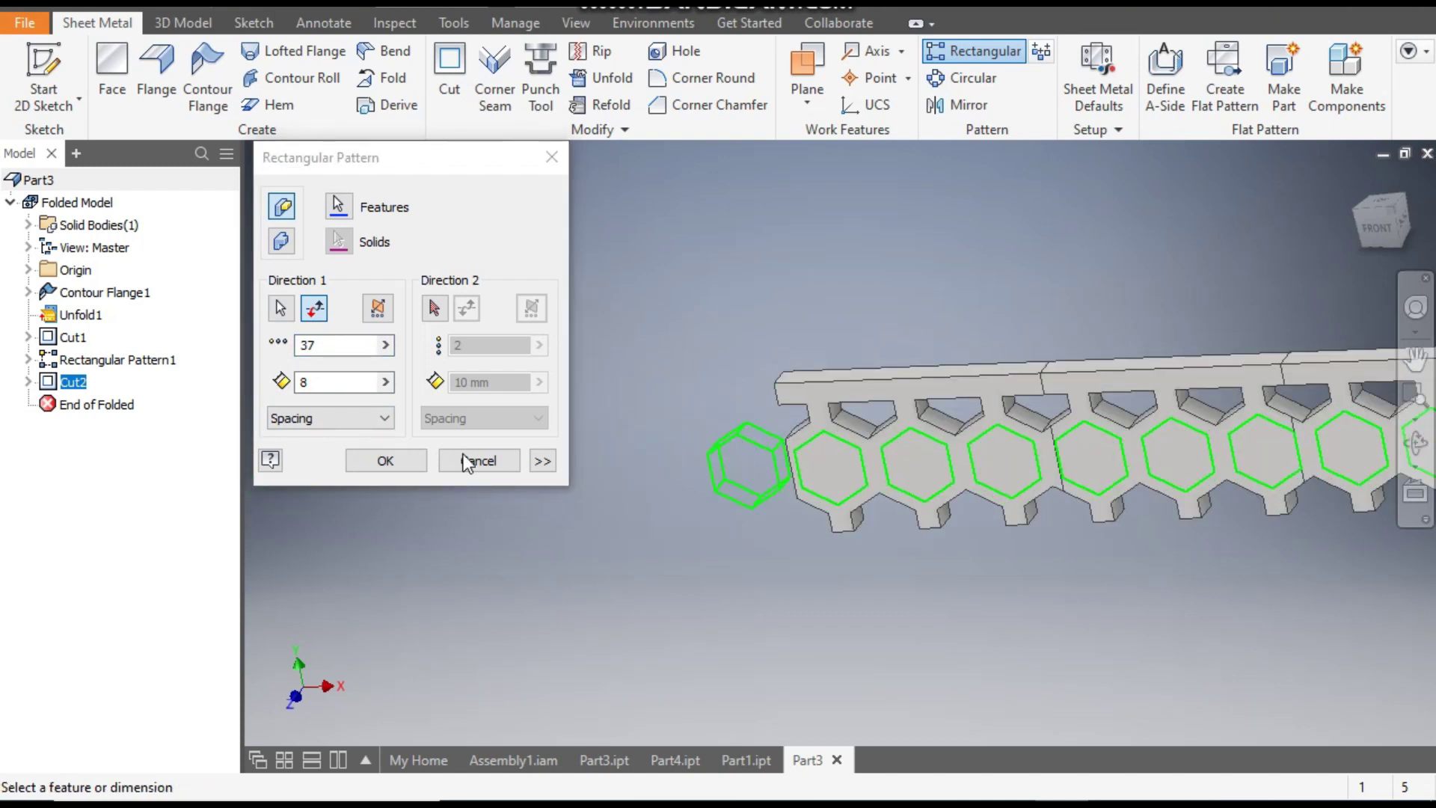
pyautogui.click(389, 460)
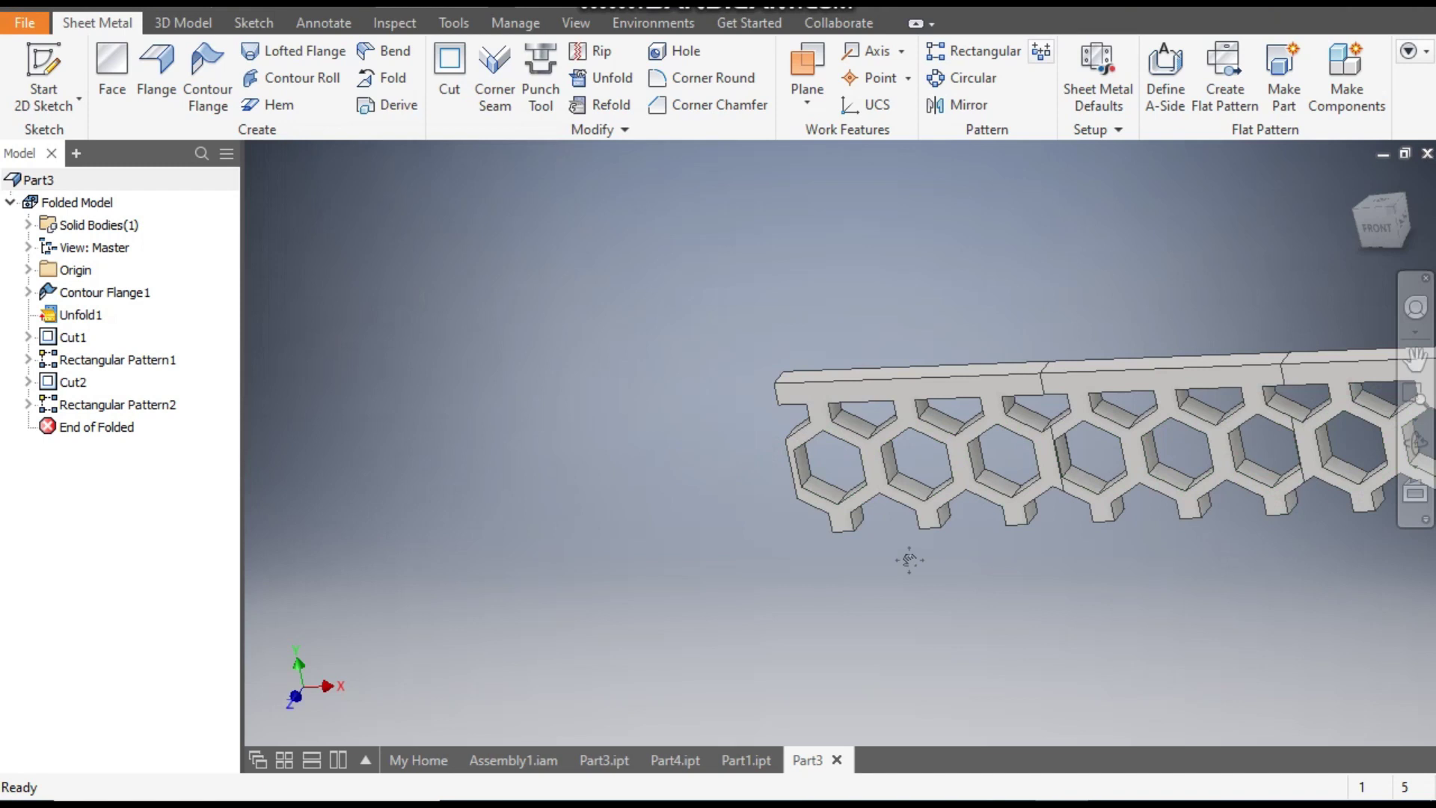
# Set up a Refold of the perforated strip with the middle flat front face as stationary reference and all bends included.
pyautogui.moveTo(910, 559); pyautogui.dragTo(535, 580, button='middle')
pyautogui.scroll(-3, 948, 532)
pyautogui.moveTo(948, 532); pyautogui.dragTo(850, 441, button='middle')
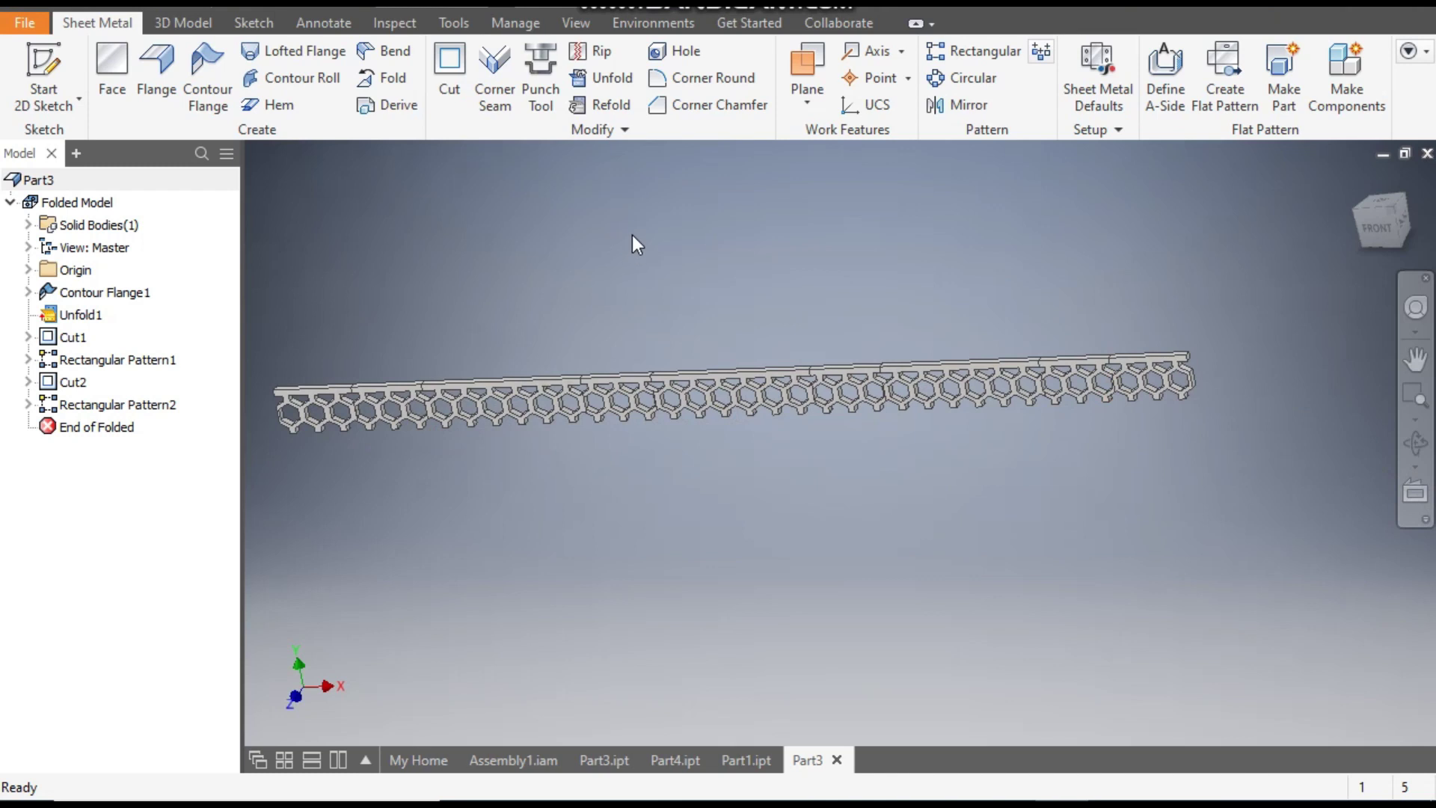
pyautogui.click(611, 105)
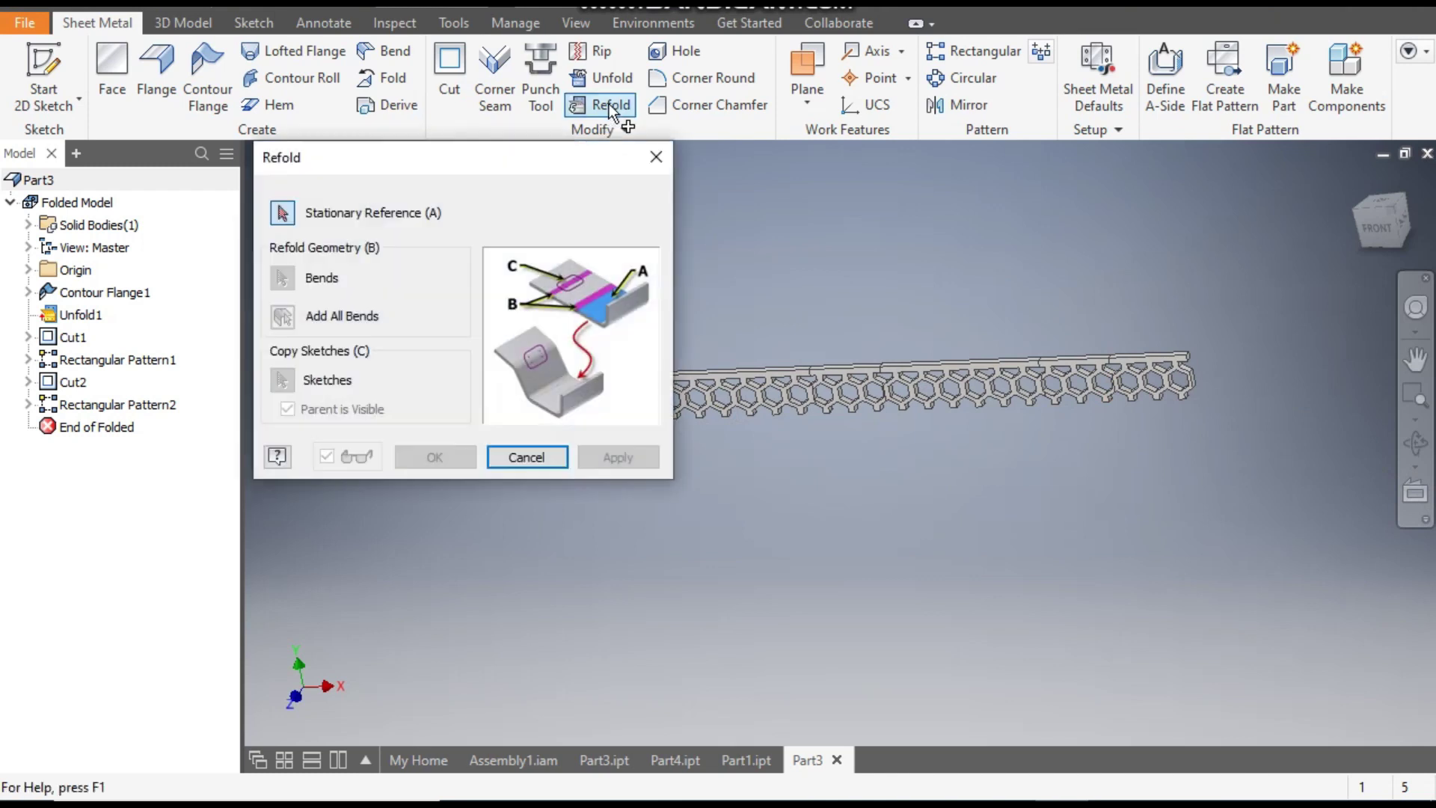
pyautogui.scroll(3, 869, 359)
pyautogui.scroll(2, 869, 359)
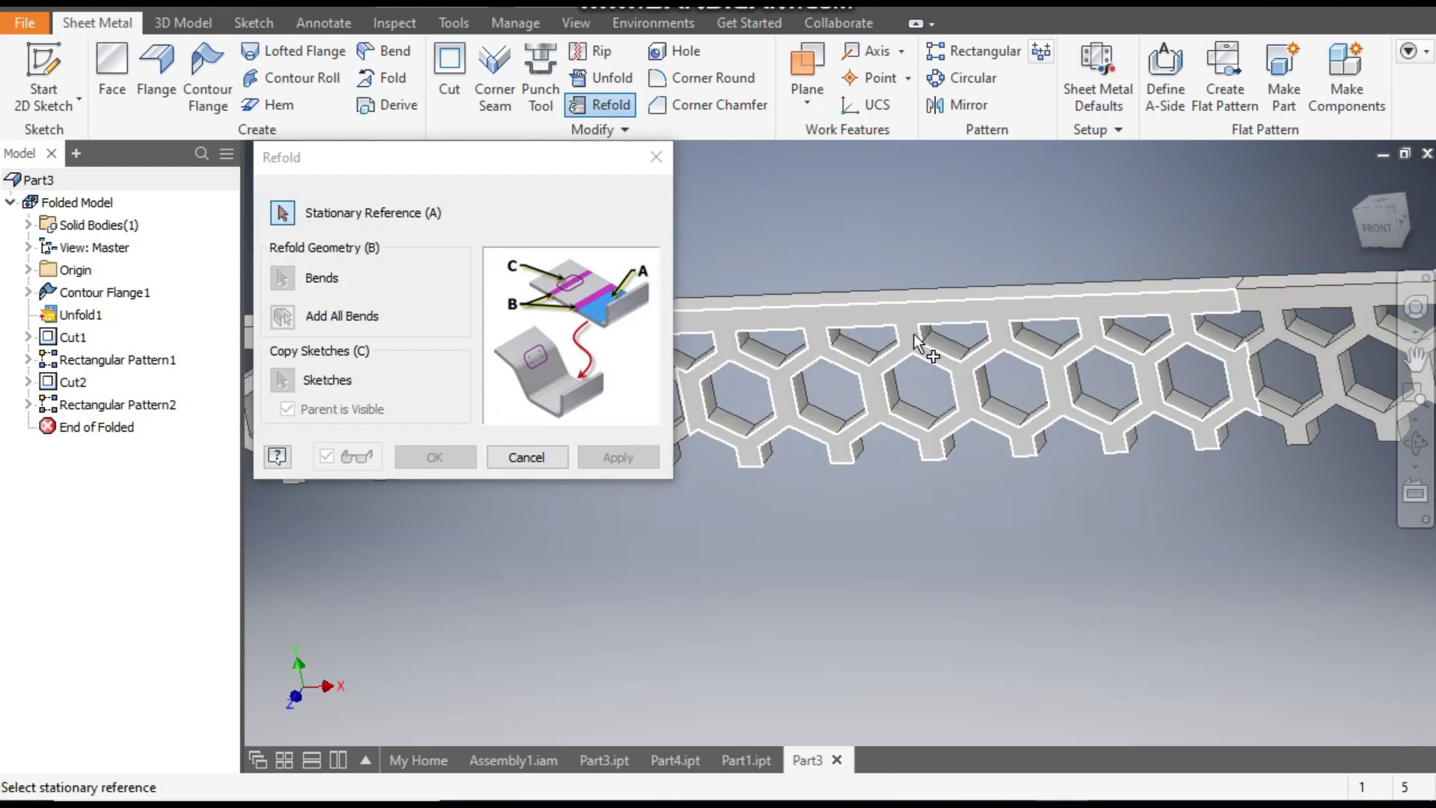
pyautogui.click(912, 317)
pyautogui.scroll(-5, 941, 281)
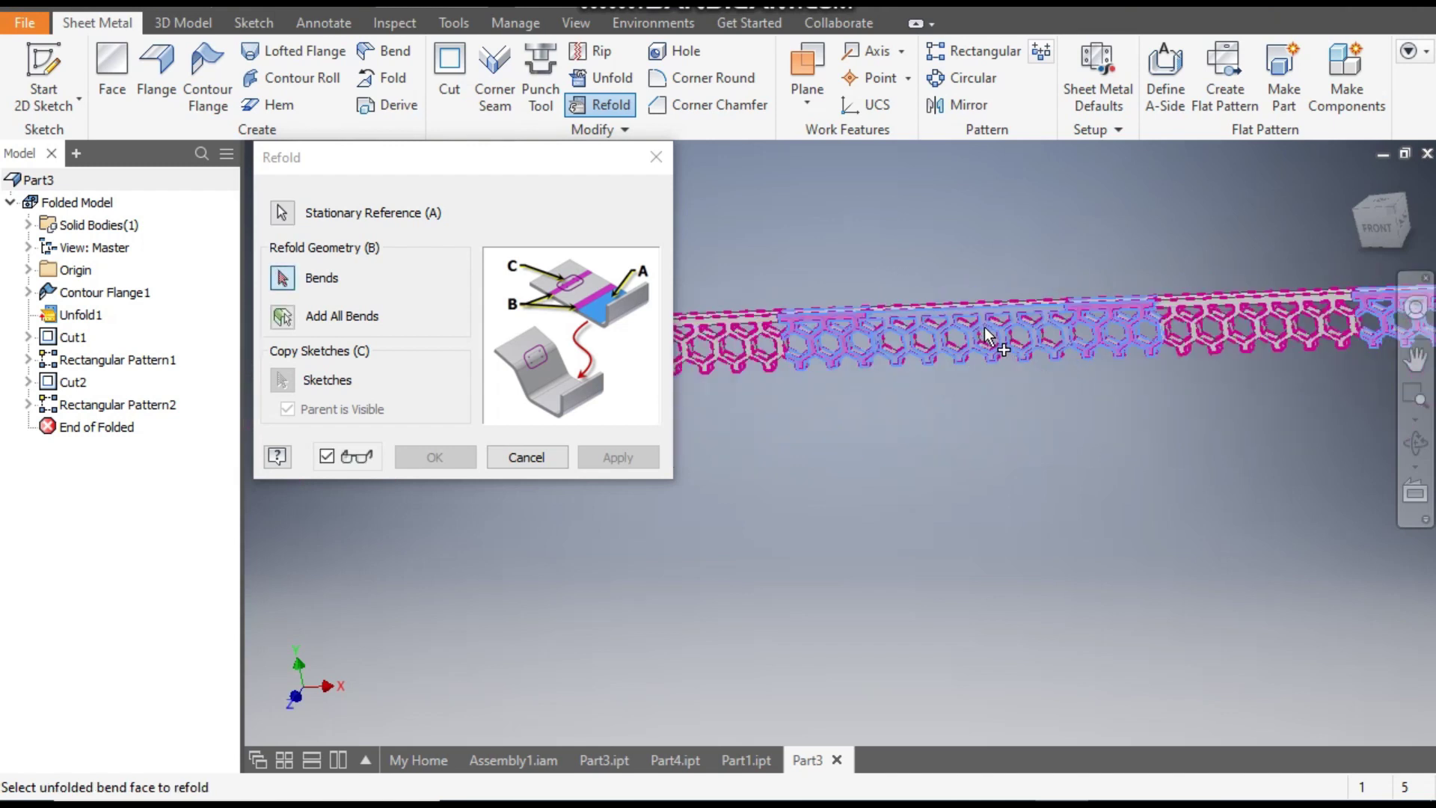
pyautogui.moveTo(920, 429); pyautogui.dragTo(988, 417, button='middle')
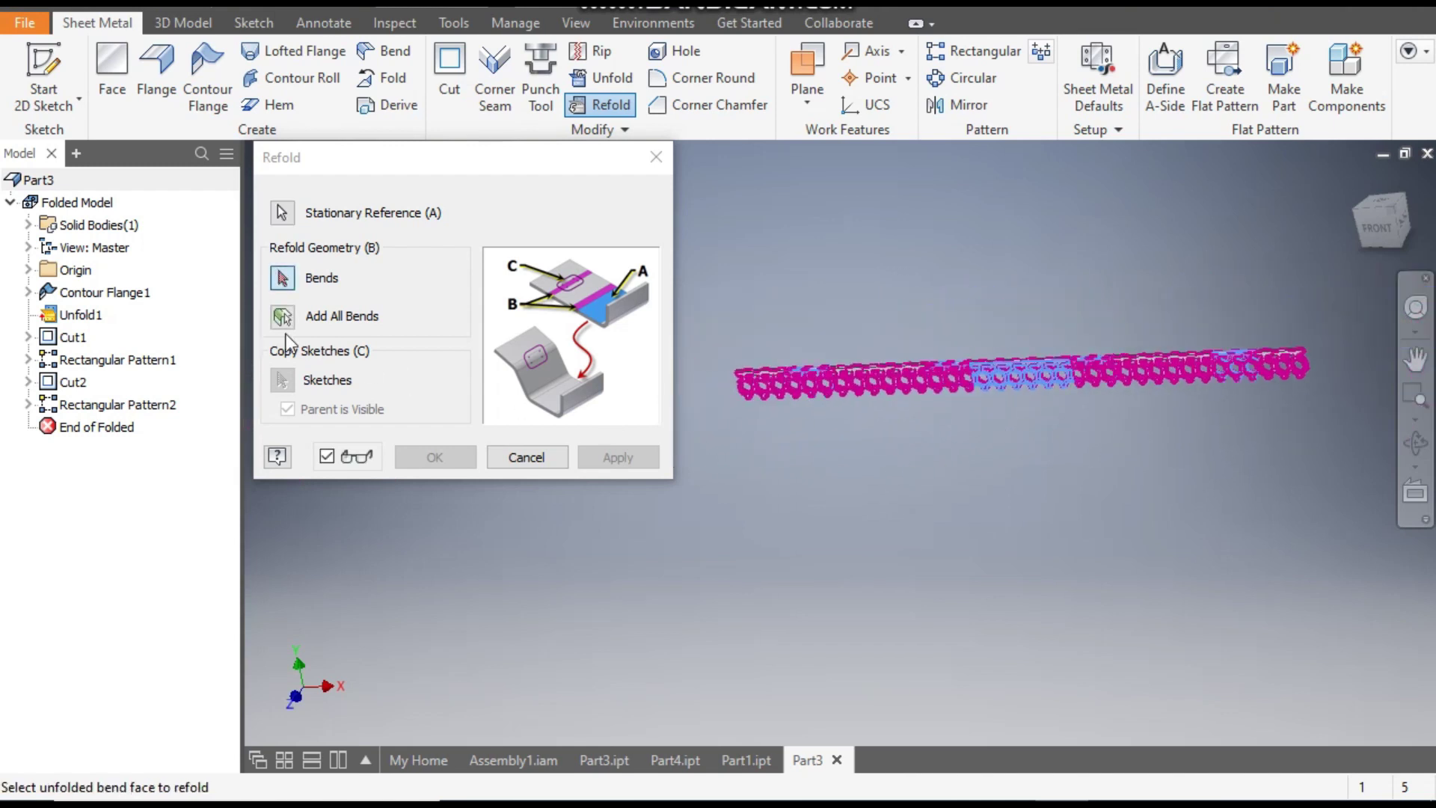
pyautogui.click(283, 318)
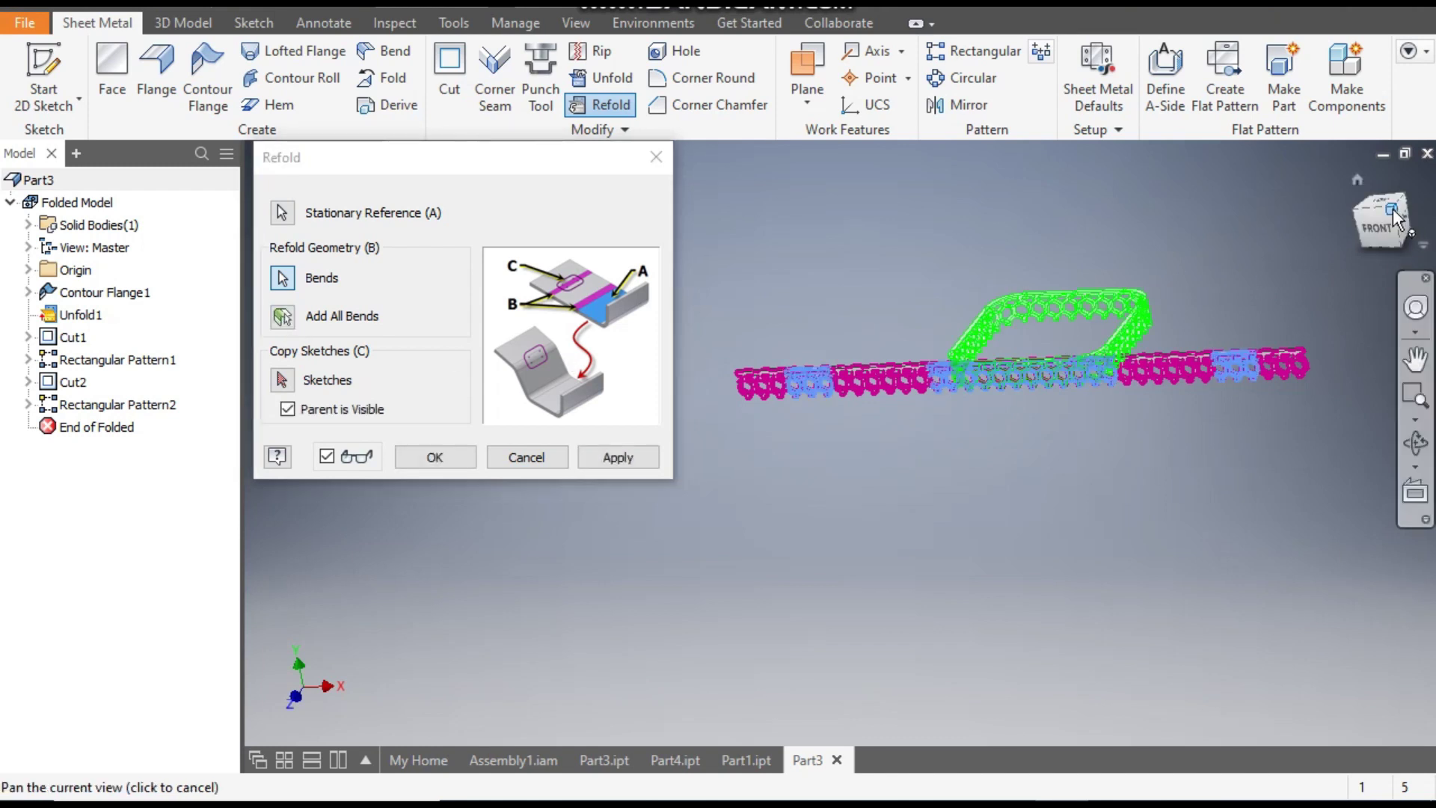
# Apply the refold to bend the strip back into the rounded-square ring, finishing the Refold command.
pyautogui.press('F6')
pyautogui.scroll(-3, 1187, 450)
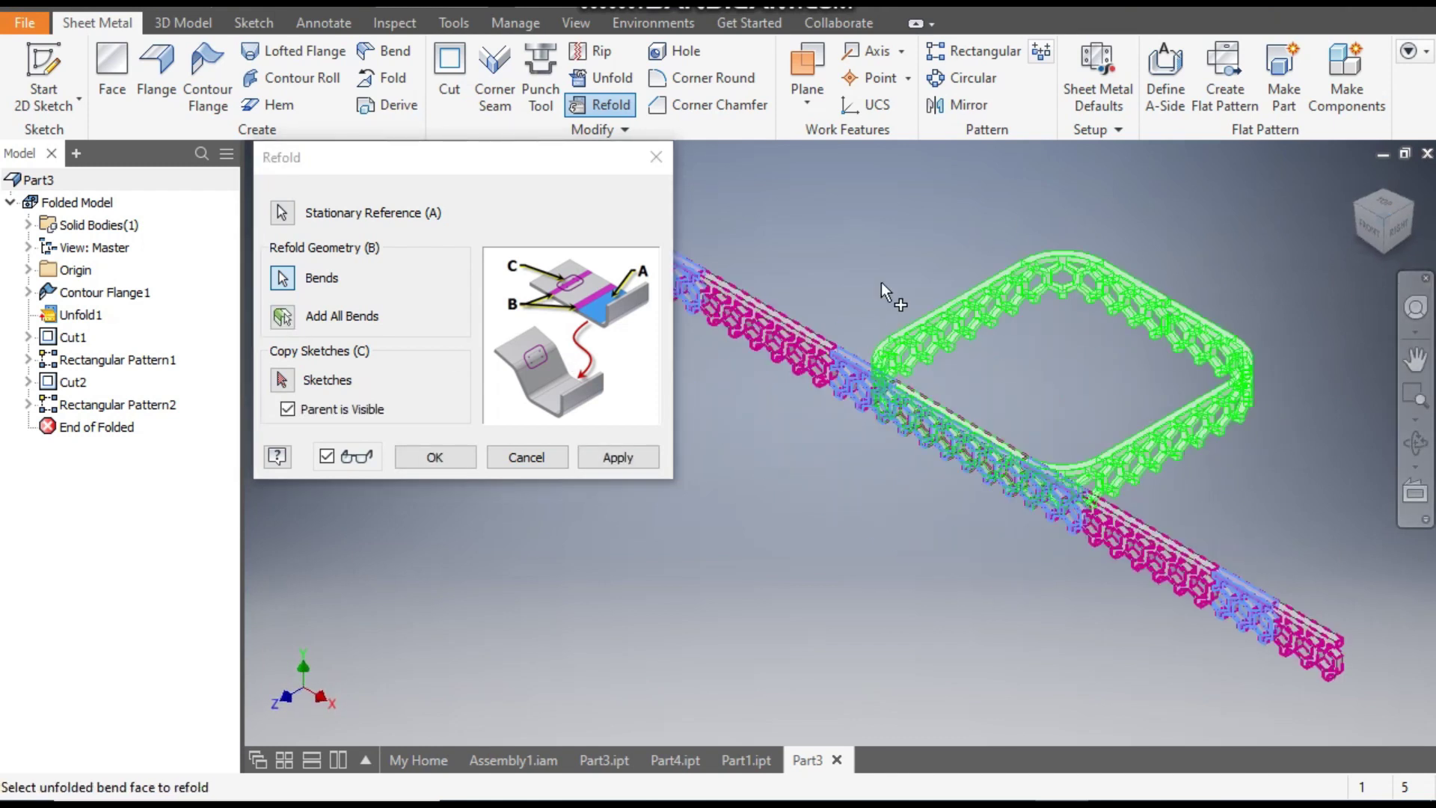
pyautogui.click(638, 460)
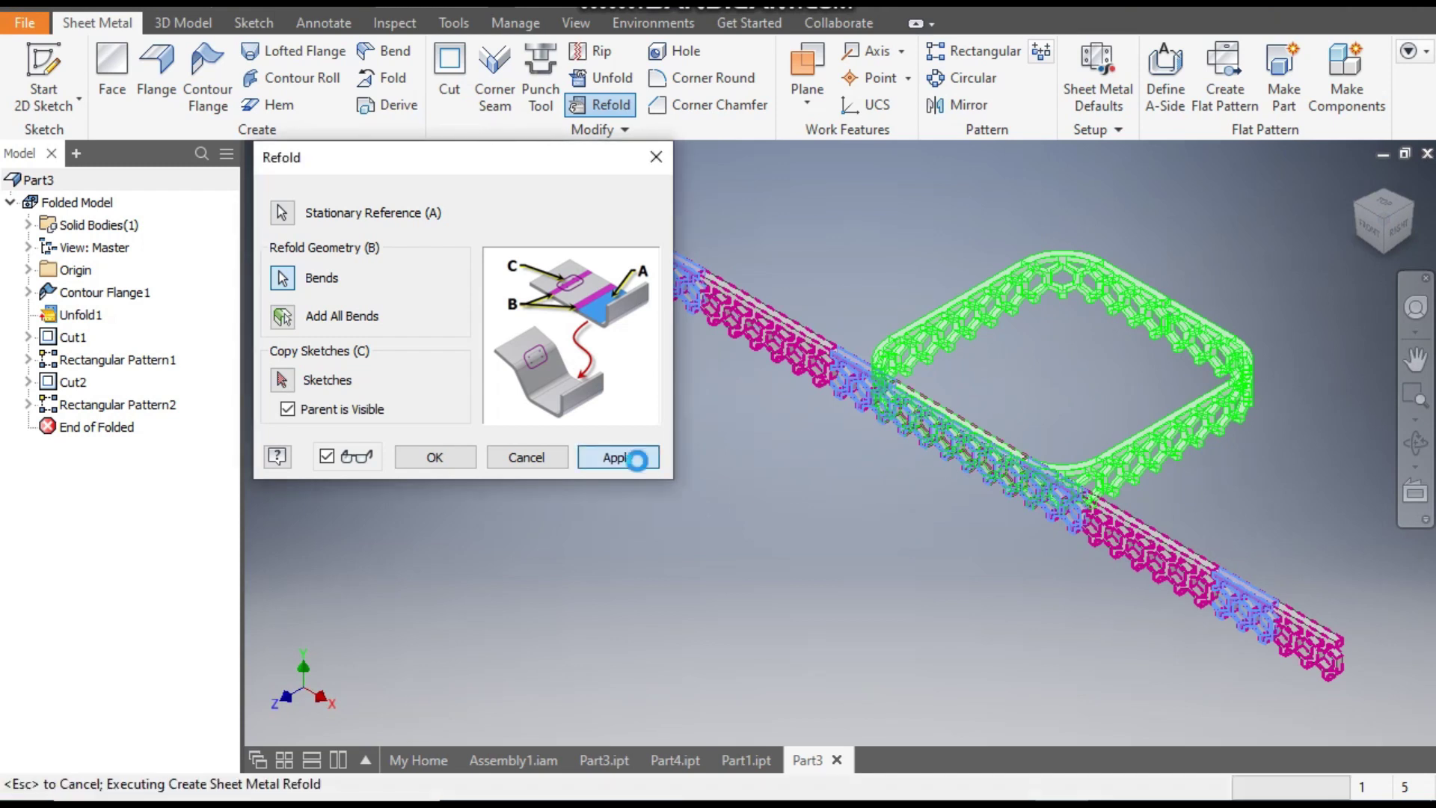
pyautogui.scroll(-4, 1100, 520)
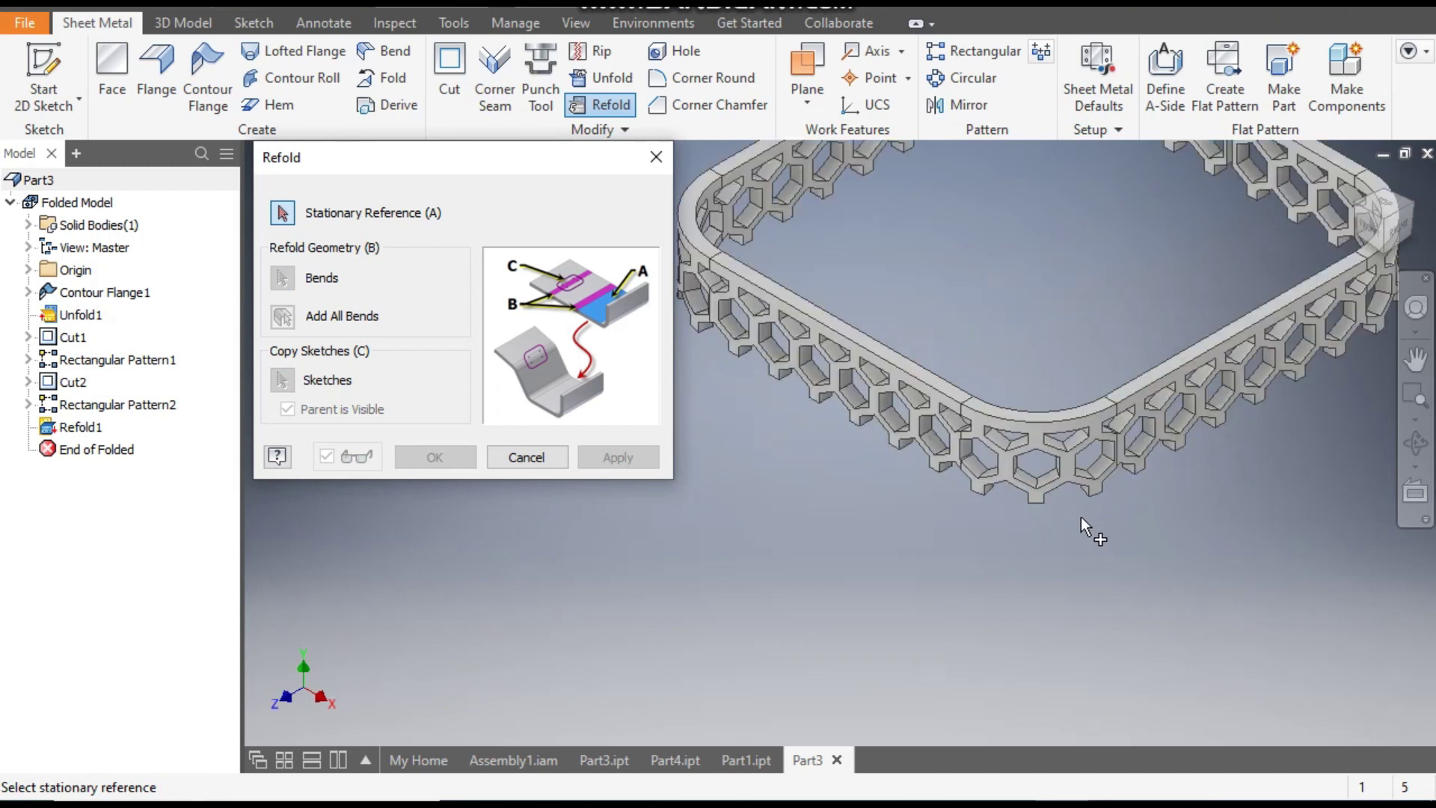
pyautogui.click(656, 156)
pyautogui.scroll(3, 898, 389)
pyautogui.moveTo(931, 400); pyautogui.dragTo(847, 449, button='middle')
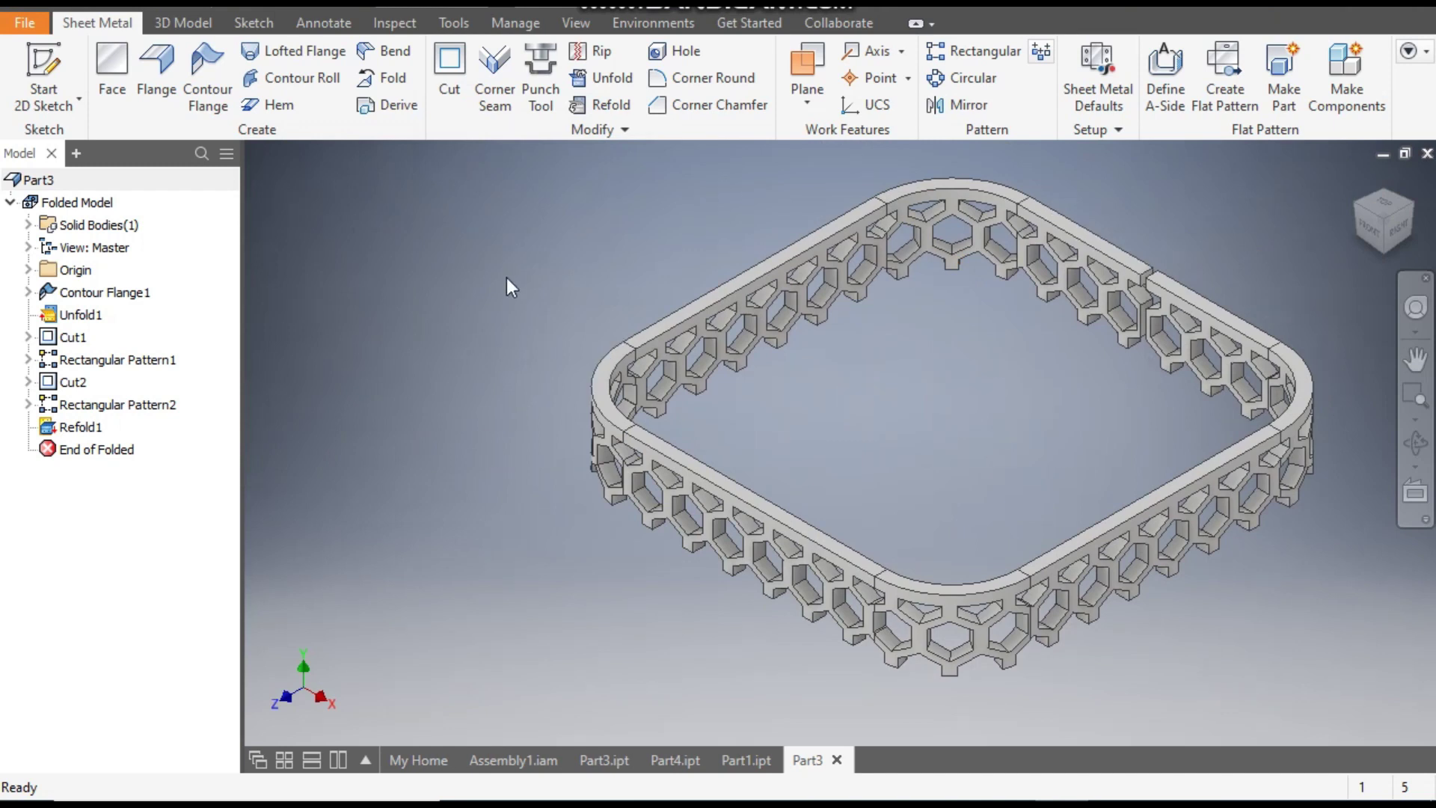
# Mirror the whole solid about the flat underside of a lower tab, joining the copy and keeping the original.
pyautogui.click(980, 109)
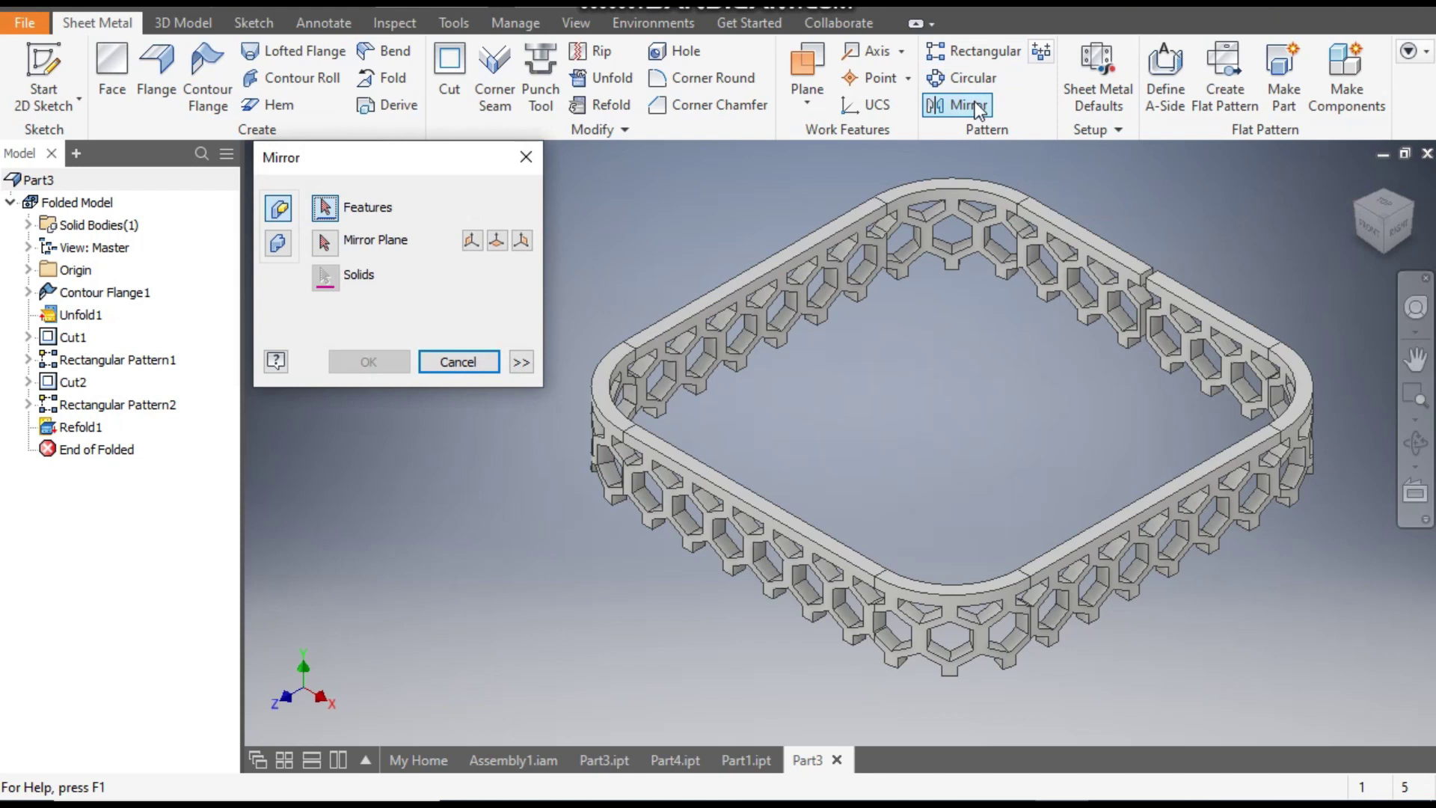
pyautogui.click(277, 245)
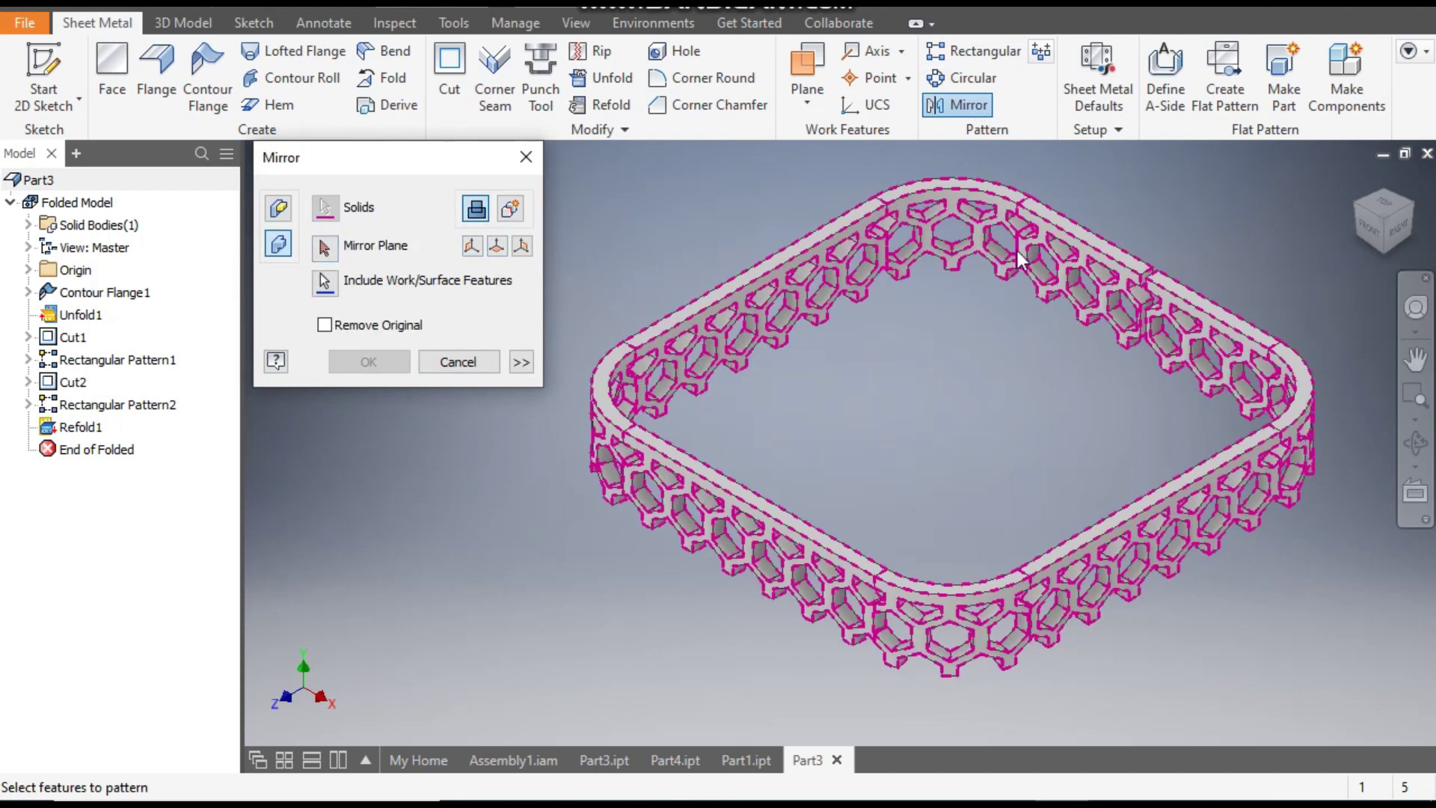
pyautogui.click(324, 247)
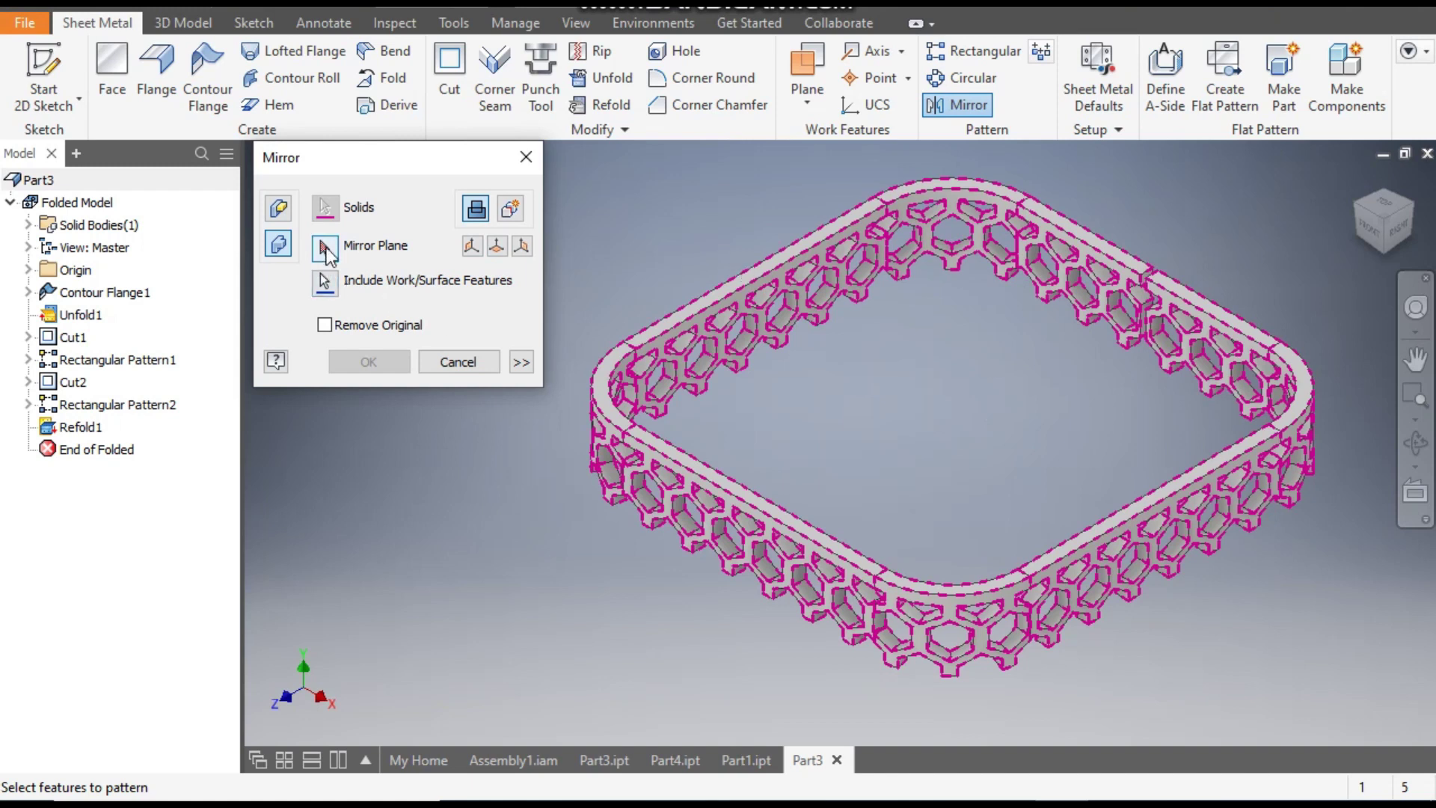
pyautogui.click(1389, 250)
pyautogui.scroll(5, 923, 311)
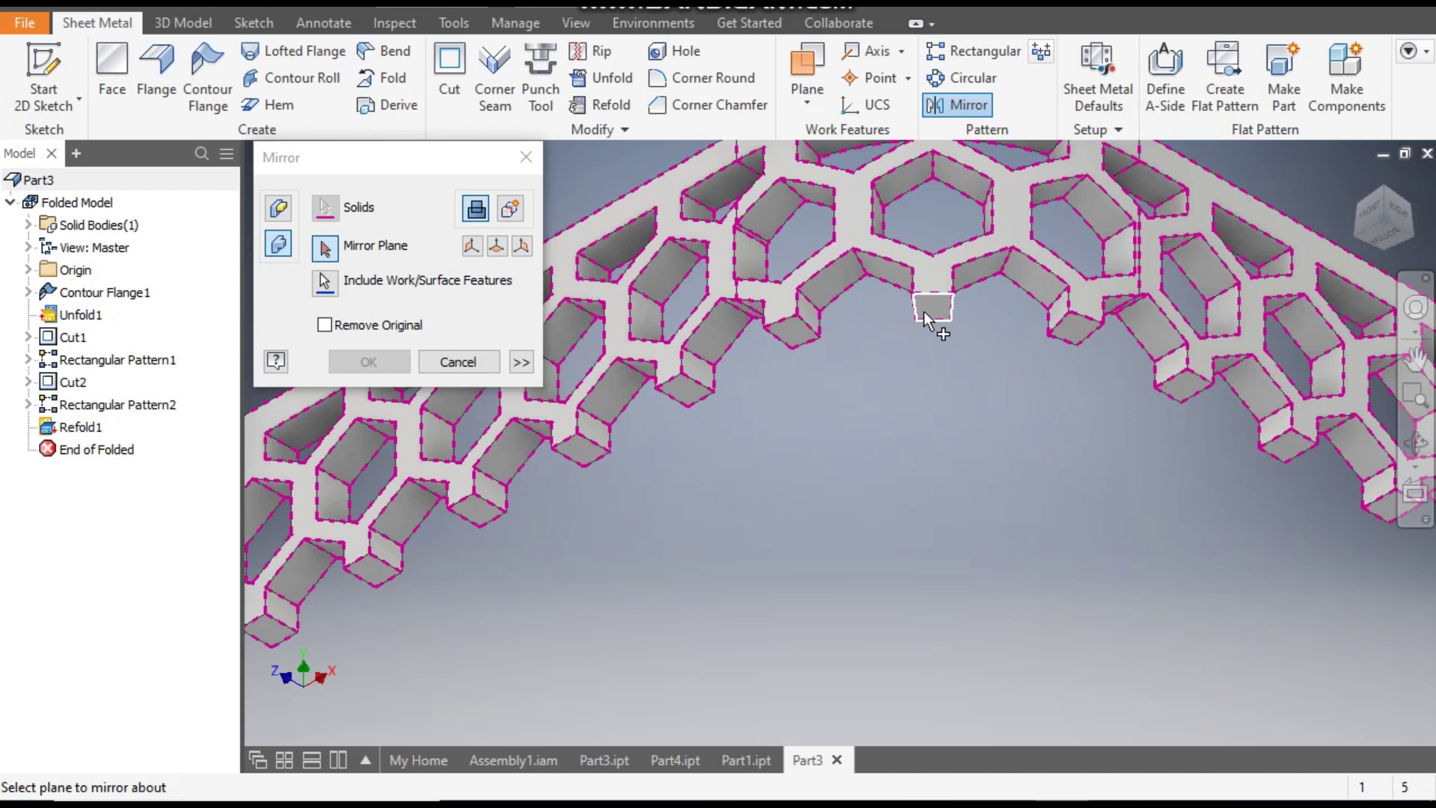
pyautogui.click(934, 307)
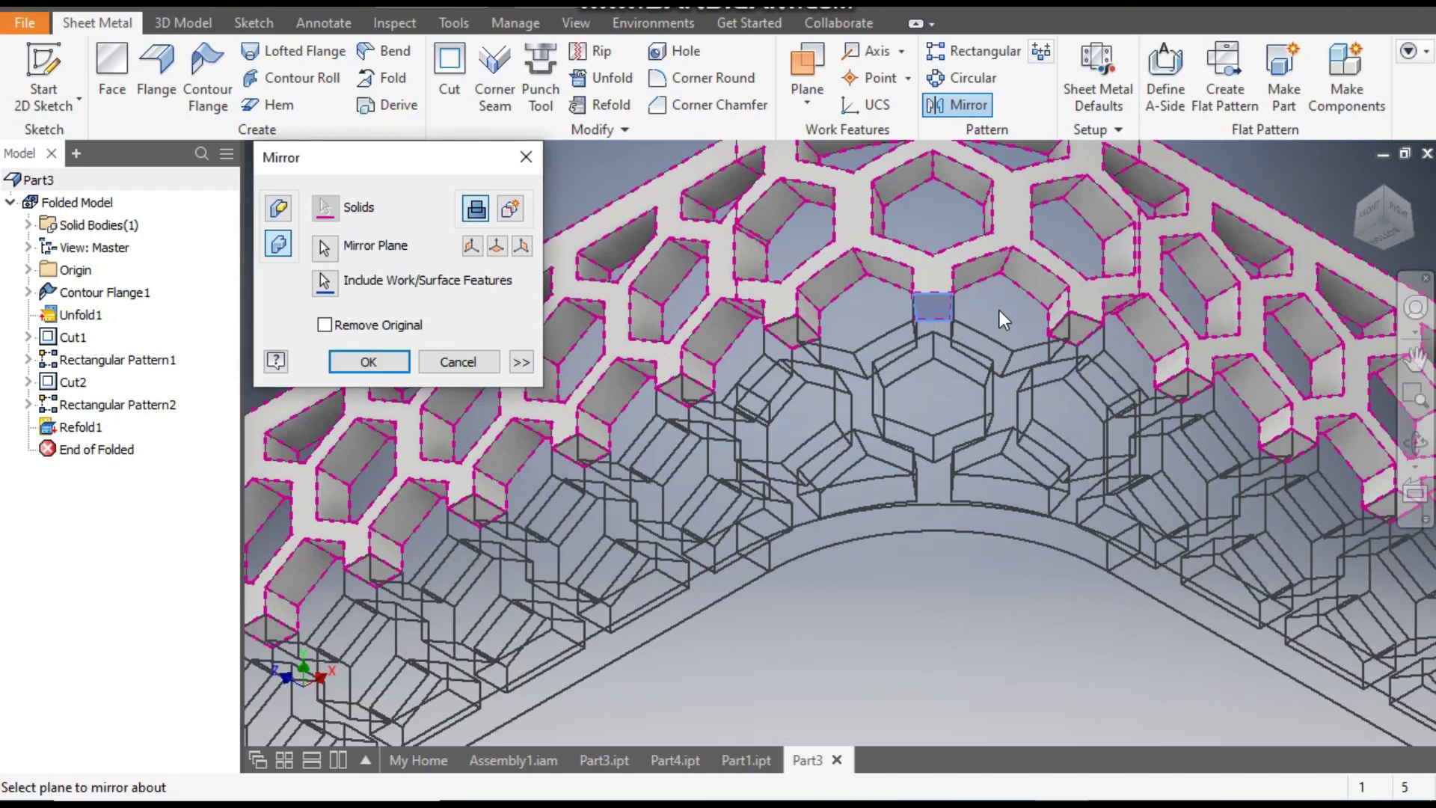
pyautogui.scroll(-4, 1000, 312)
pyautogui.click(1382, 190)
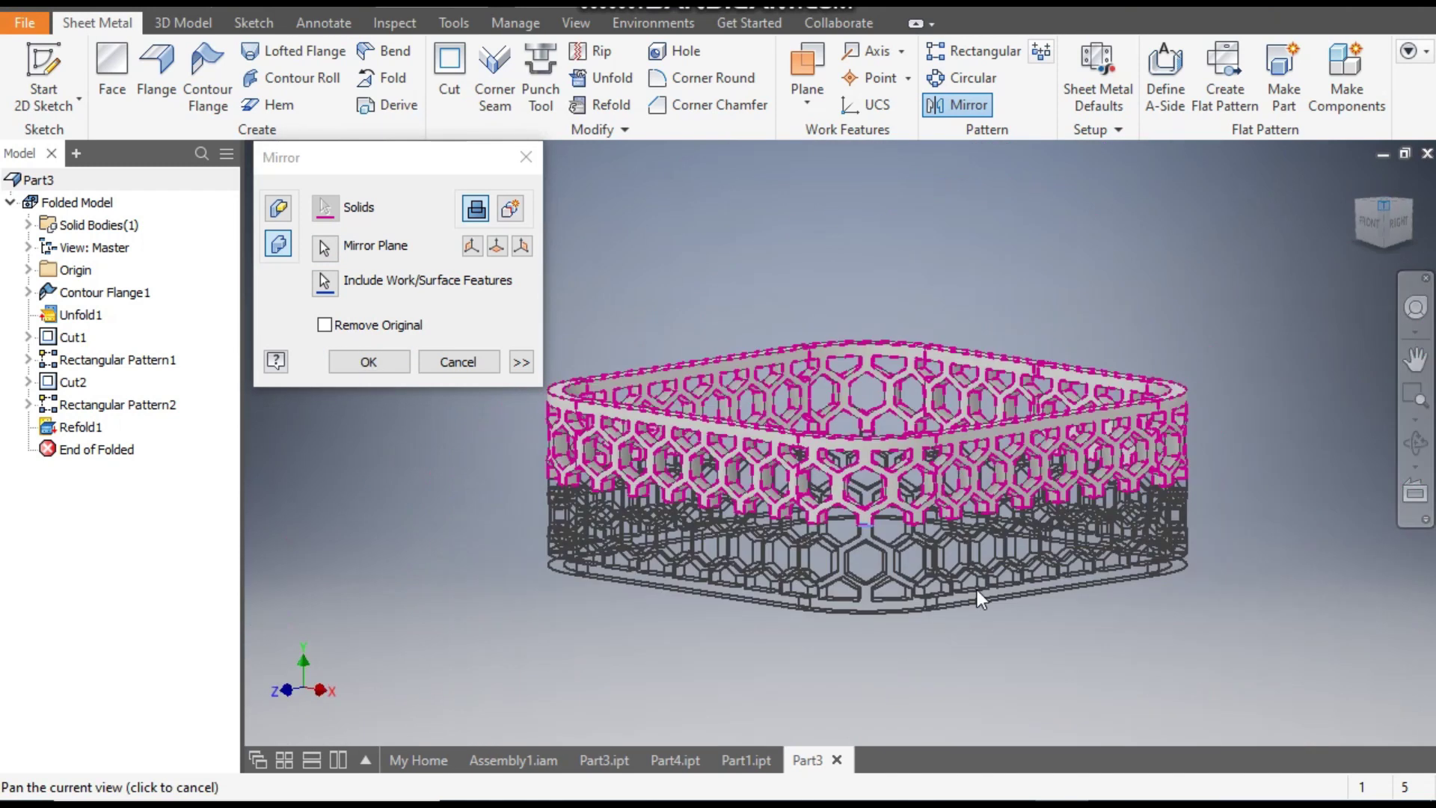
pyautogui.click(369, 362)
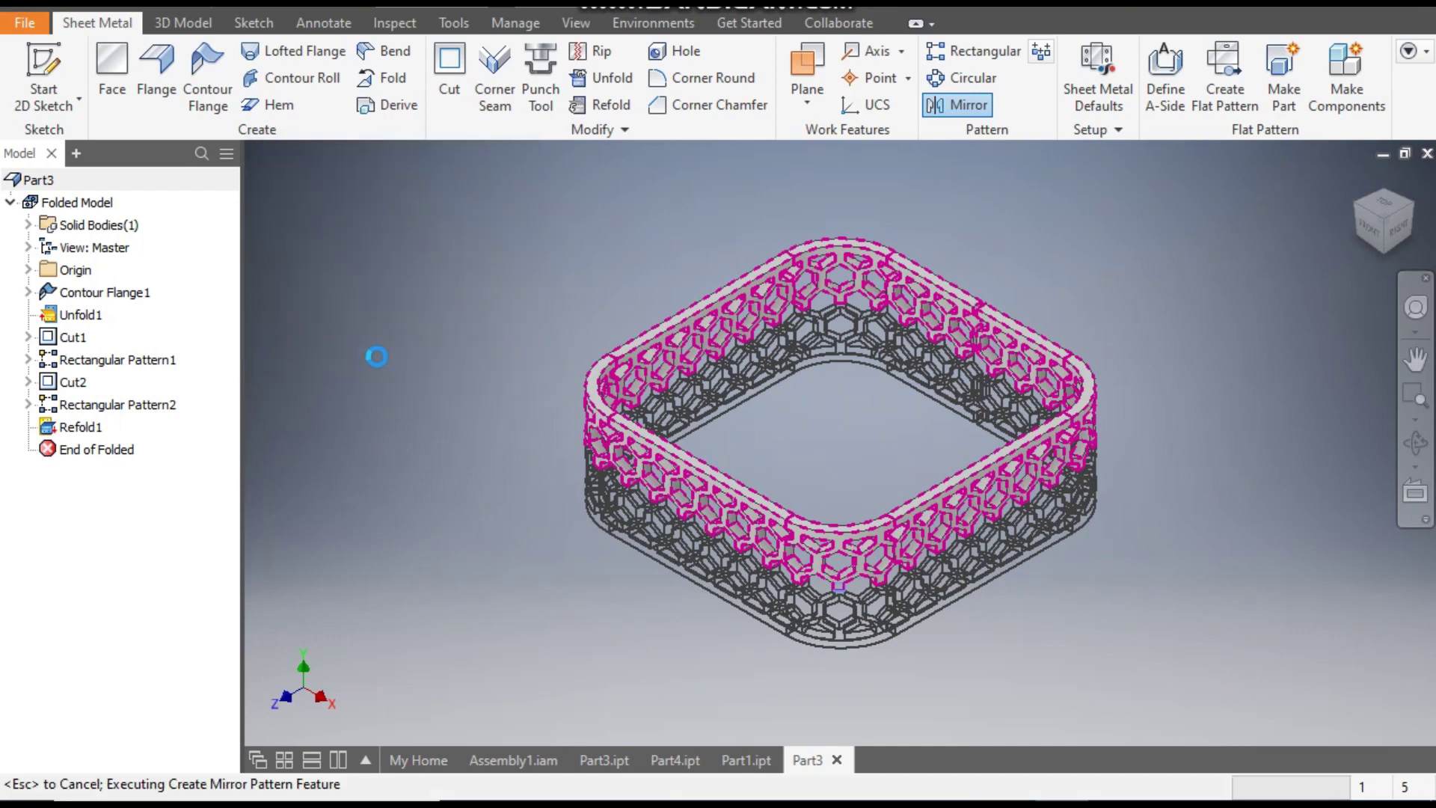
# Apply a red appearance from the Inventor Material Library to the mirrored honeycomb sleeve.
pyautogui.scroll(3, 890, 627)
pyautogui.moveTo(891, 627); pyautogui.dragTo(936, 657, button='middle')
pyautogui.scroll(5, 882, 618)
pyautogui.scroll(-8, 937, 657)
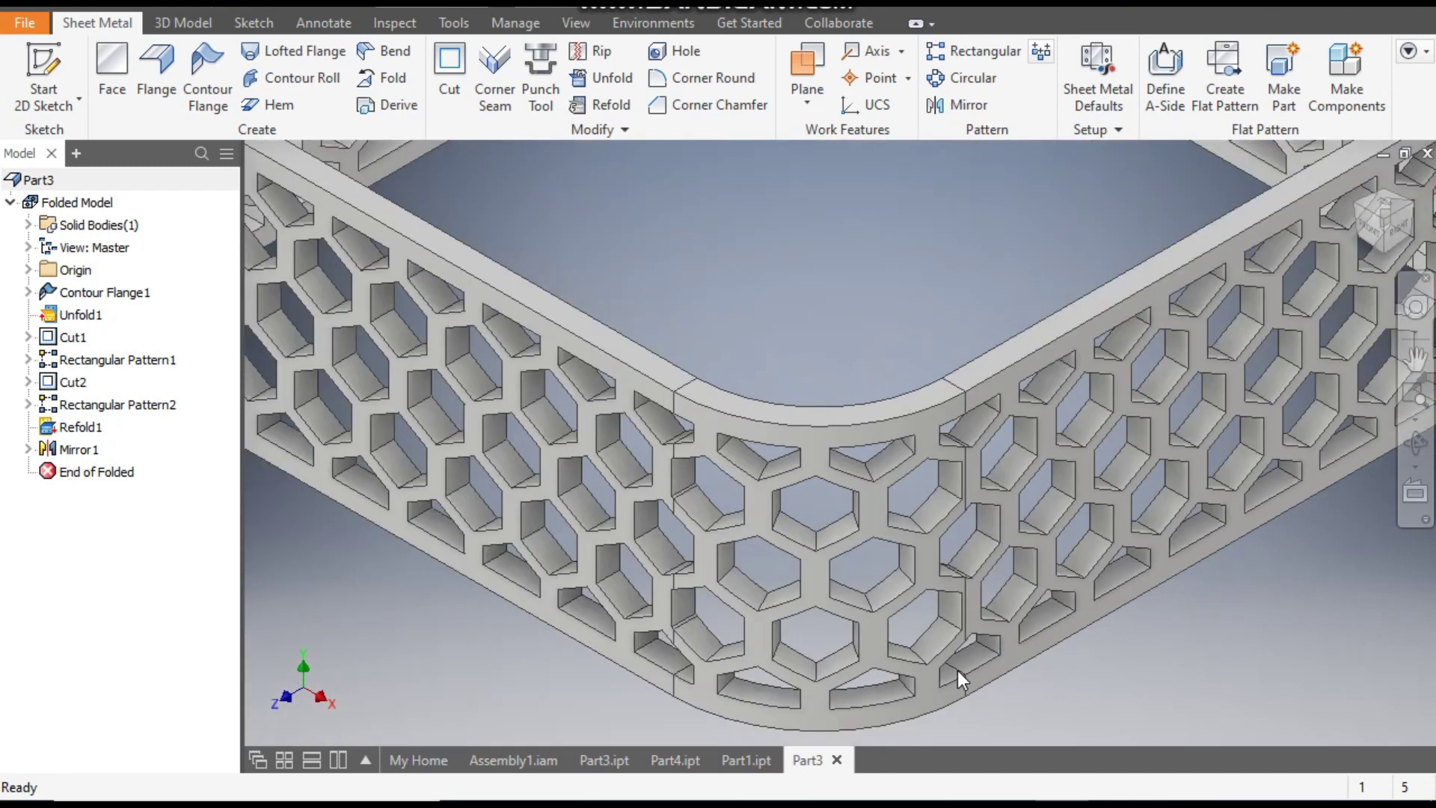
pyautogui.moveTo(456, 299); pyautogui.dragTo(610, 294, button='middle')
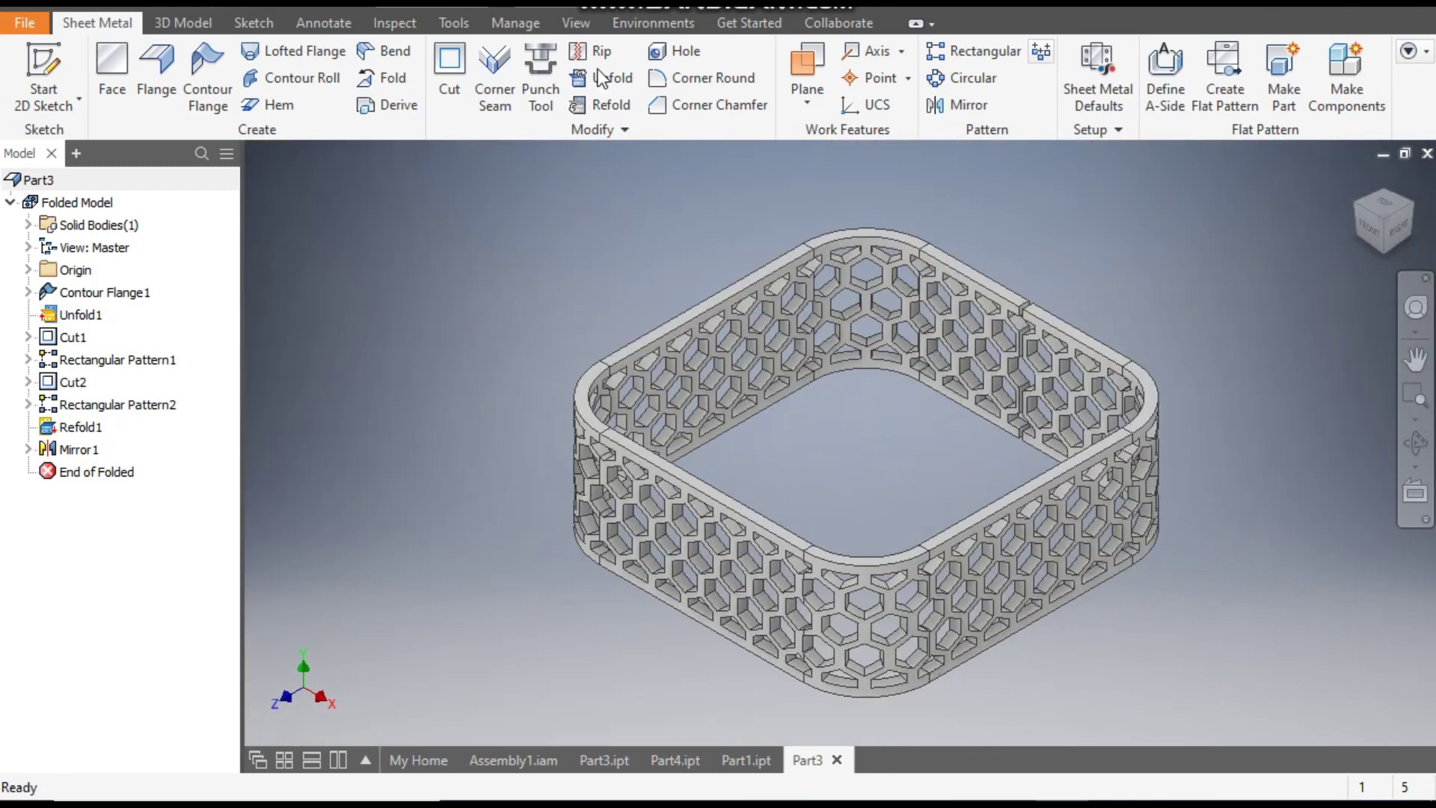
pyautogui.click(580, 12)
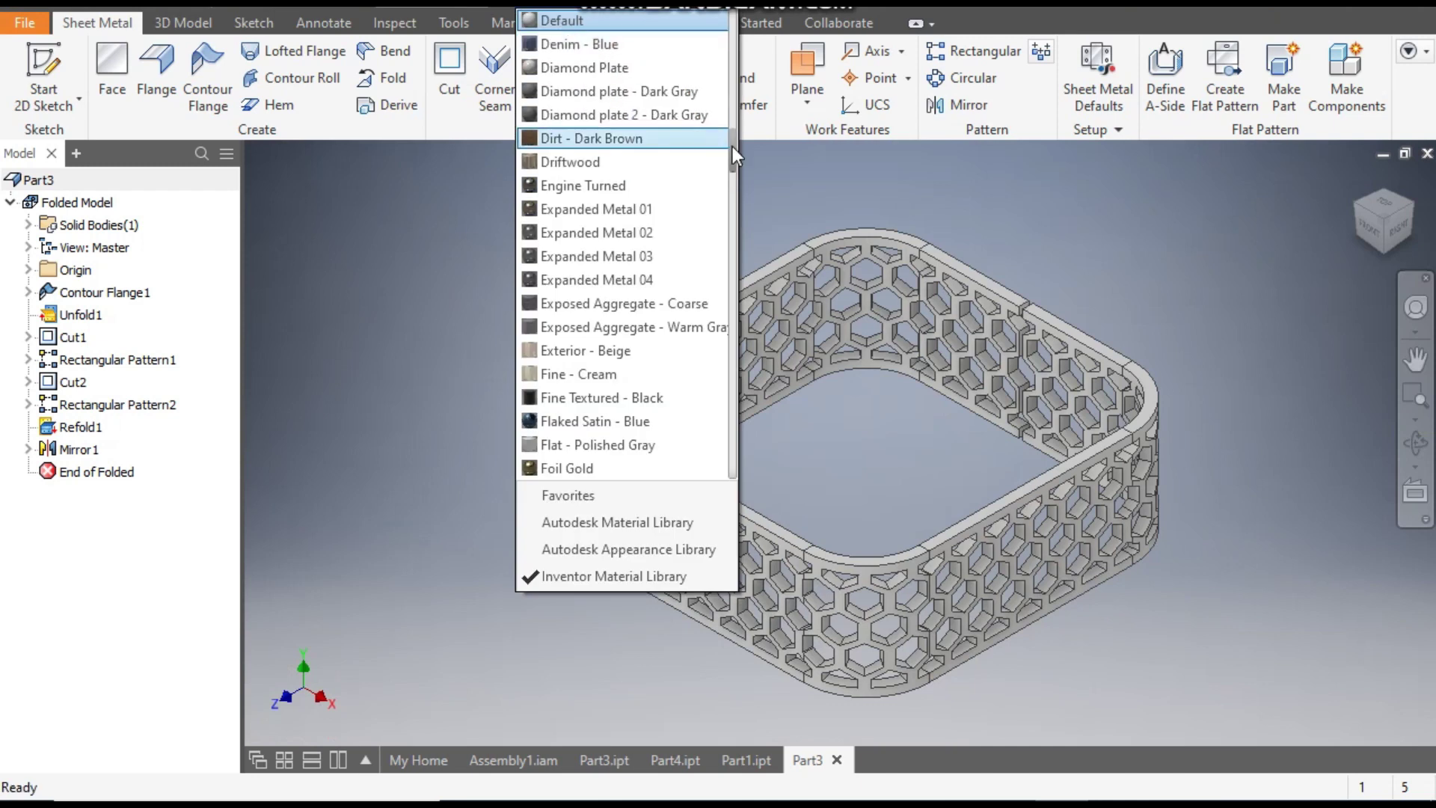
pyautogui.moveTo(733, 148); pyautogui.dragTo(737, 234)
pyautogui.click(644, 186)
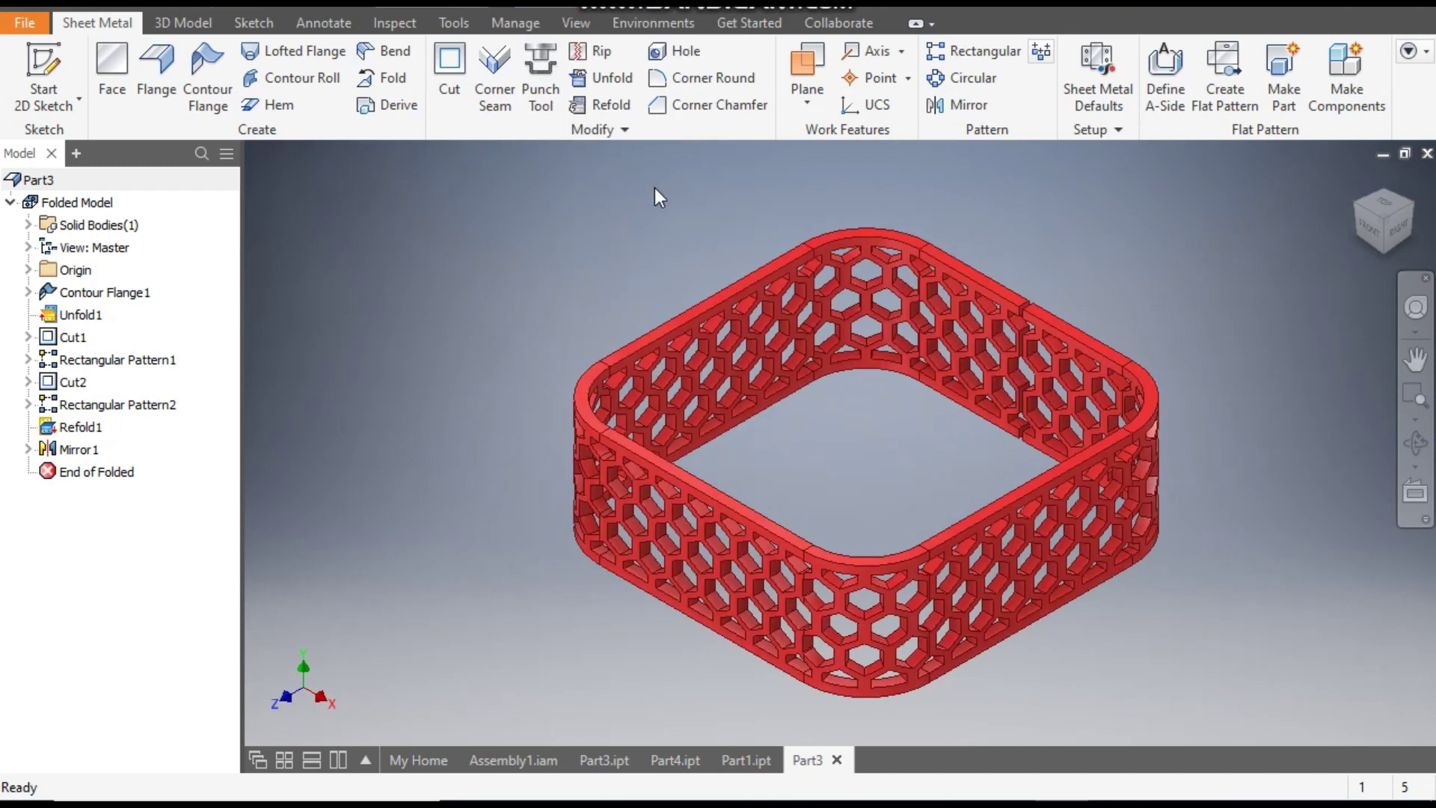
# Save the part as Part2 in the ASSY folder, replacing the existing file.
pyautogui.click(118, 4)
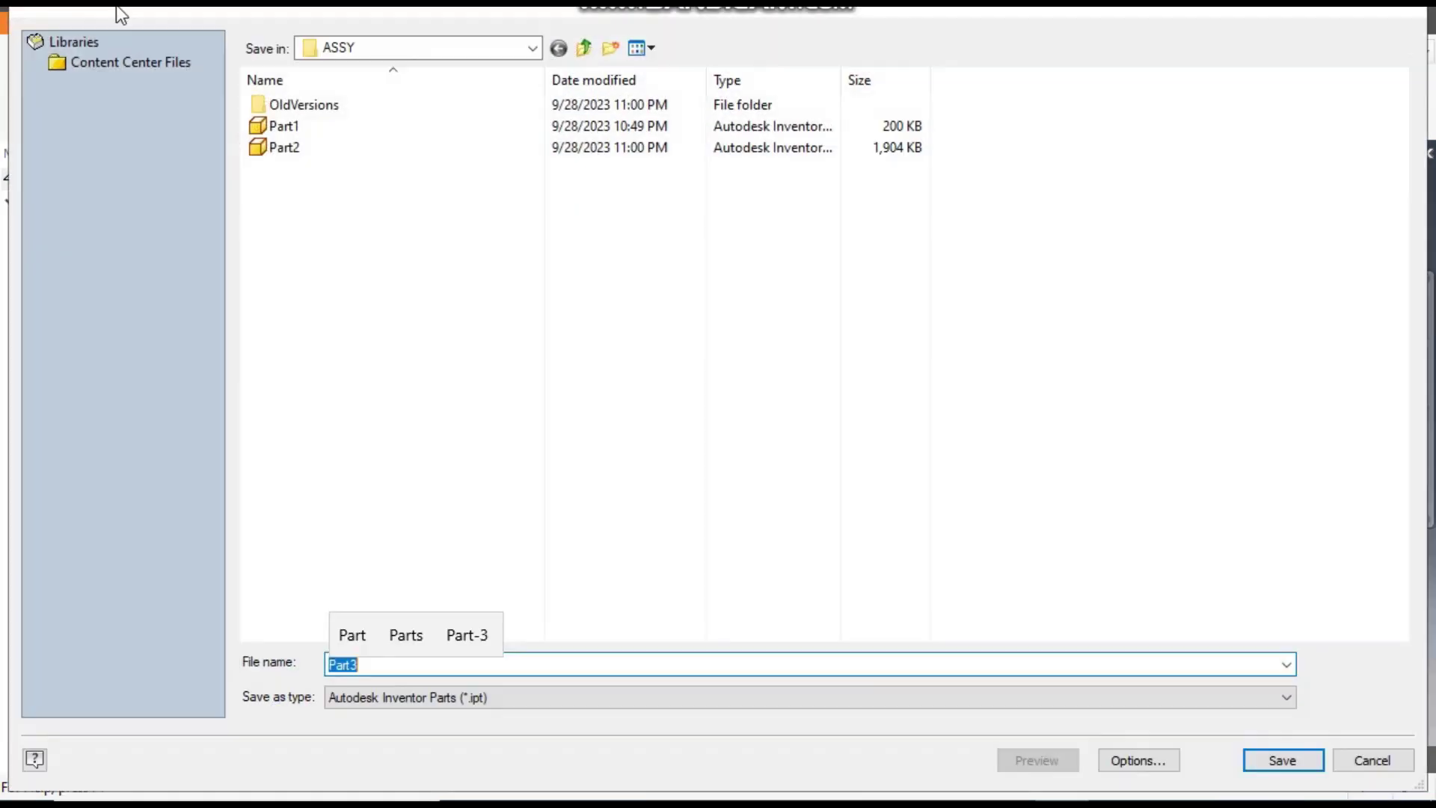
pyautogui.click(307, 145)
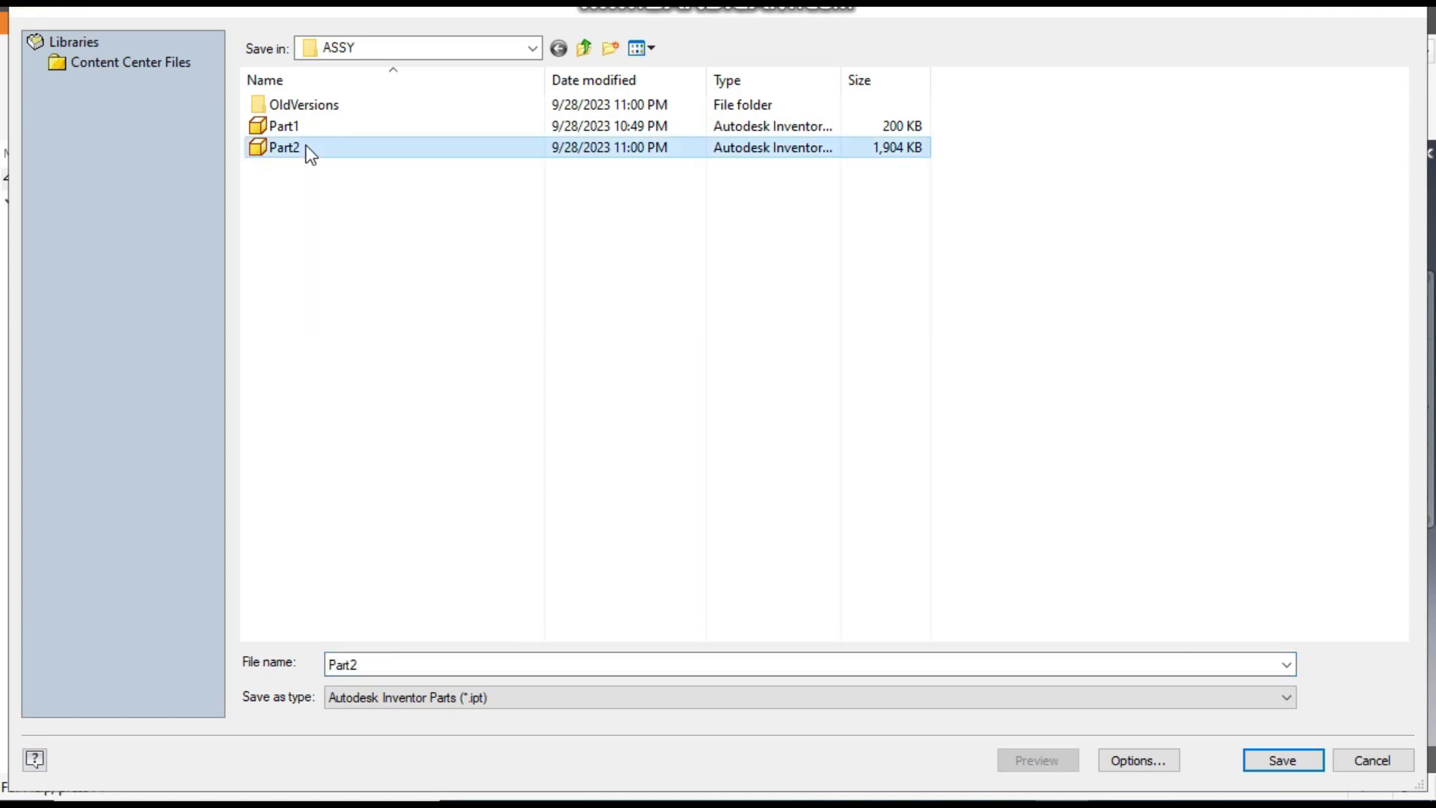
pyautogui.click(1281, 760)
pyautogui.click(769, 410)
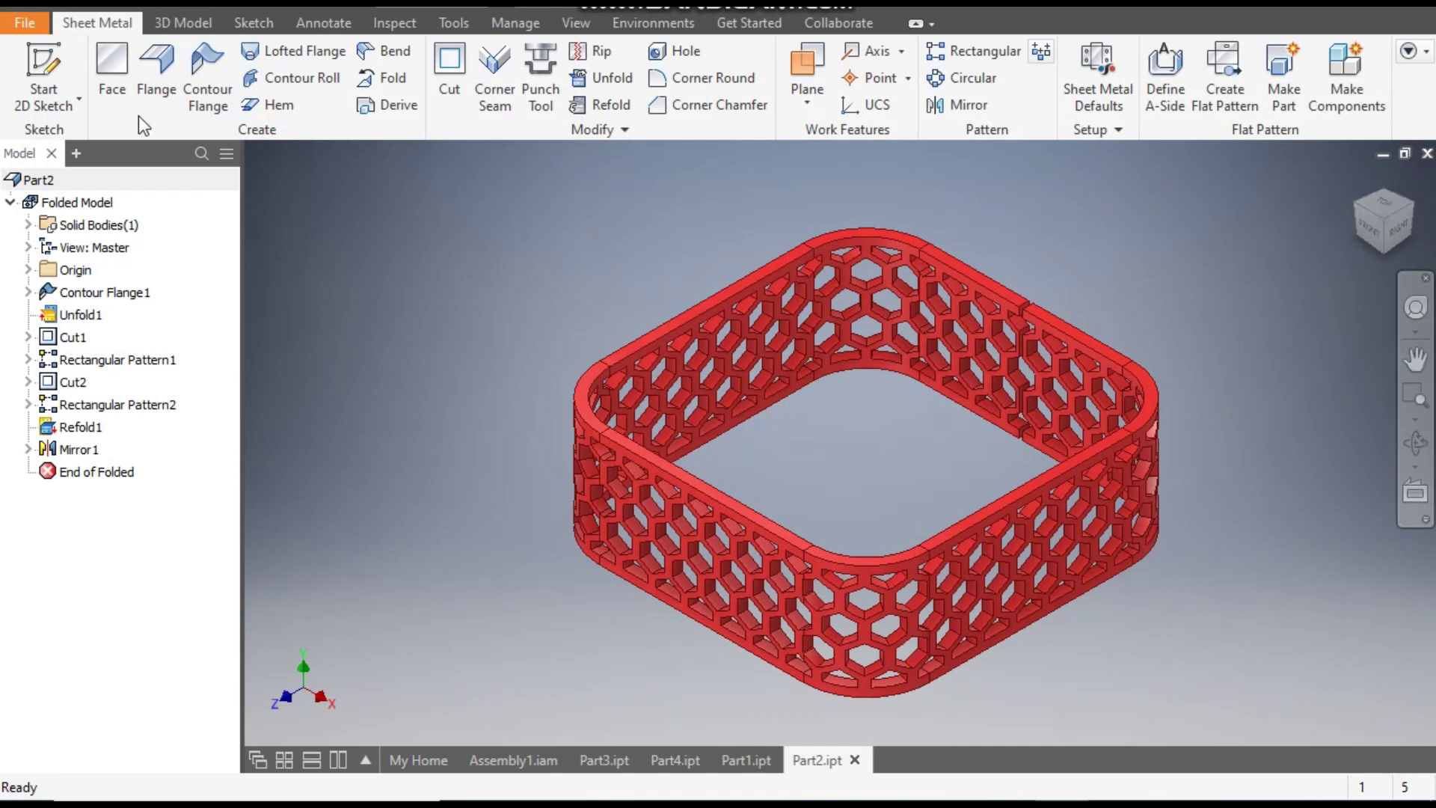
# Create a new assembly from the metric Standard (mm).iam template.
pyautogui.hotkey('ctrl', 'n')
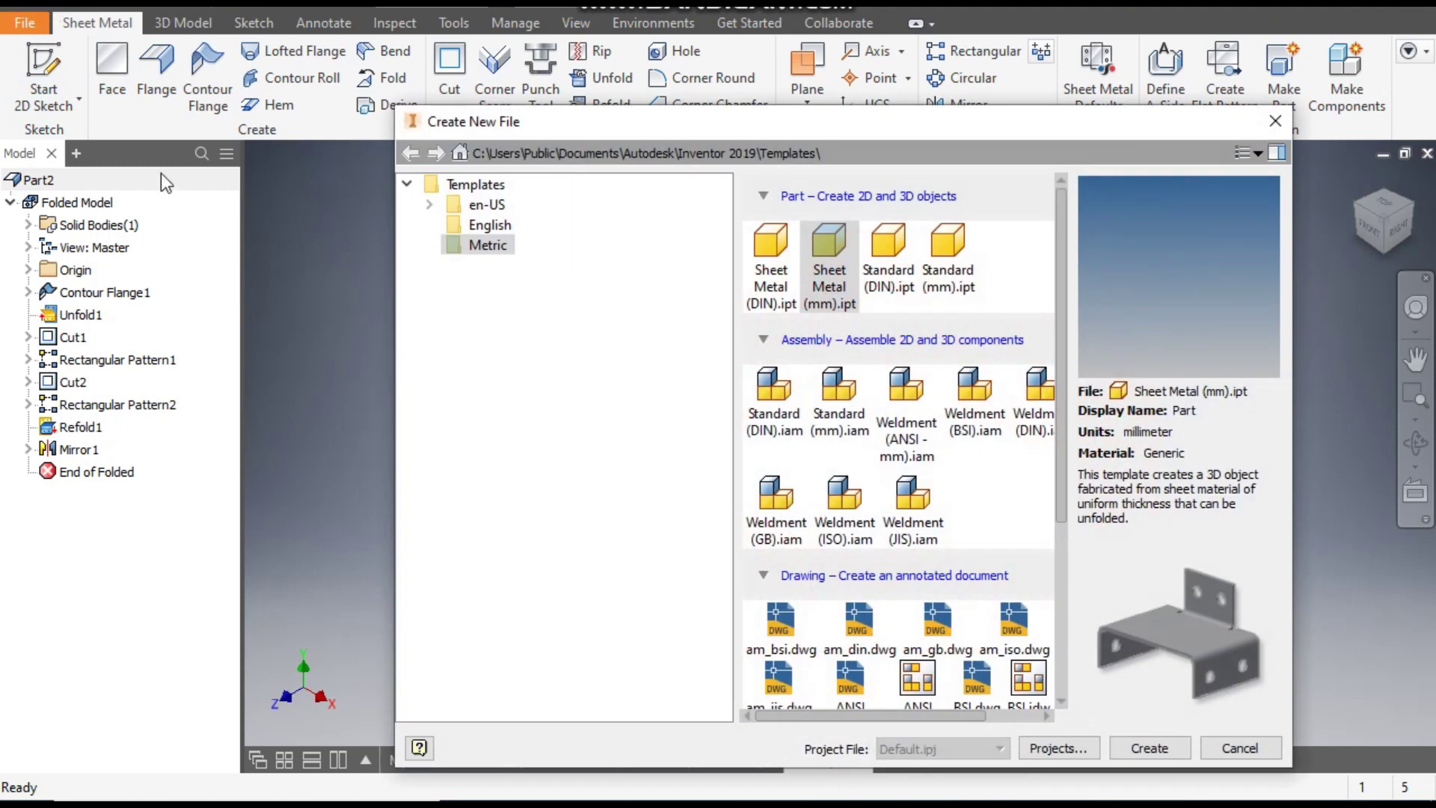
pyautogui.click(846, 388)
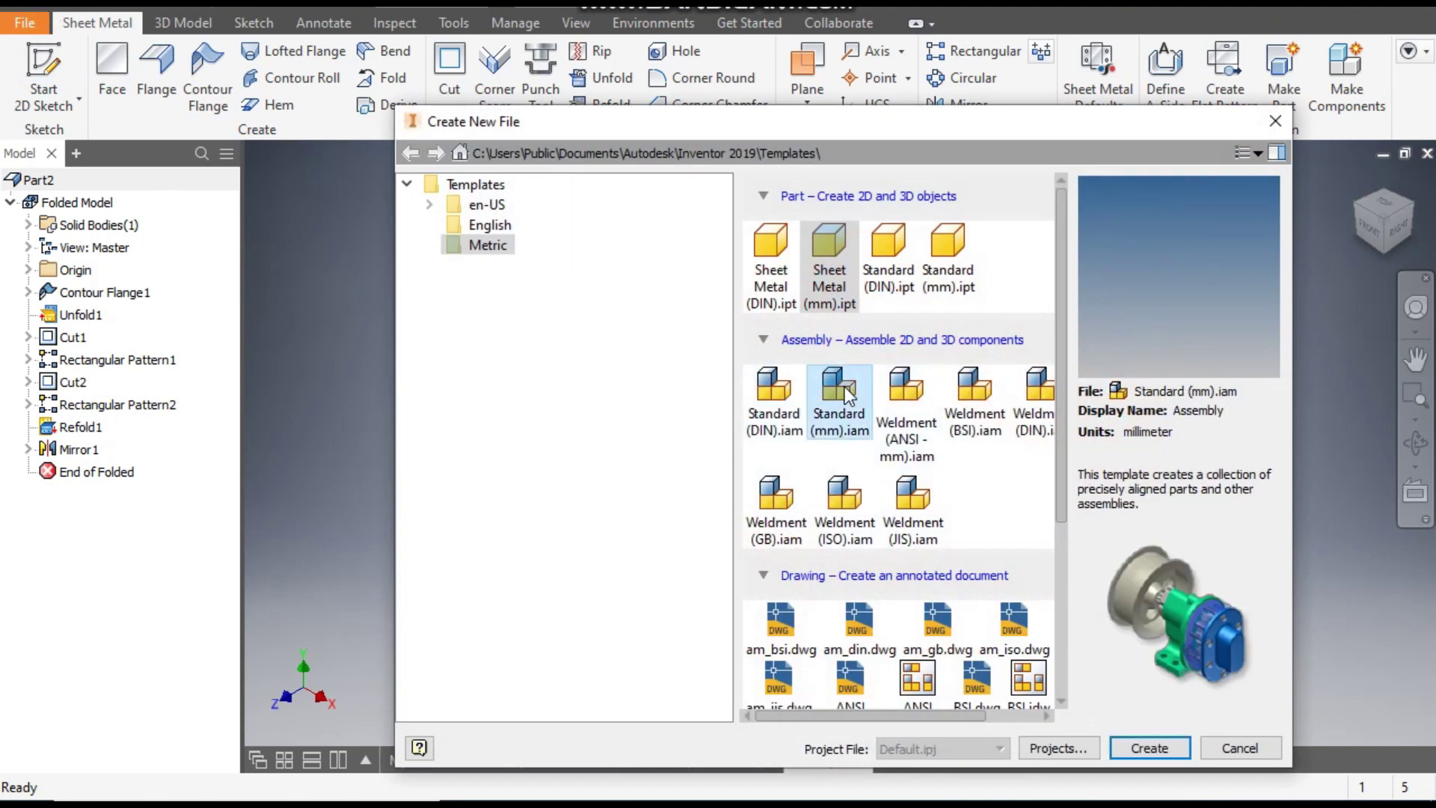
pyautogui.click(1150, 747)
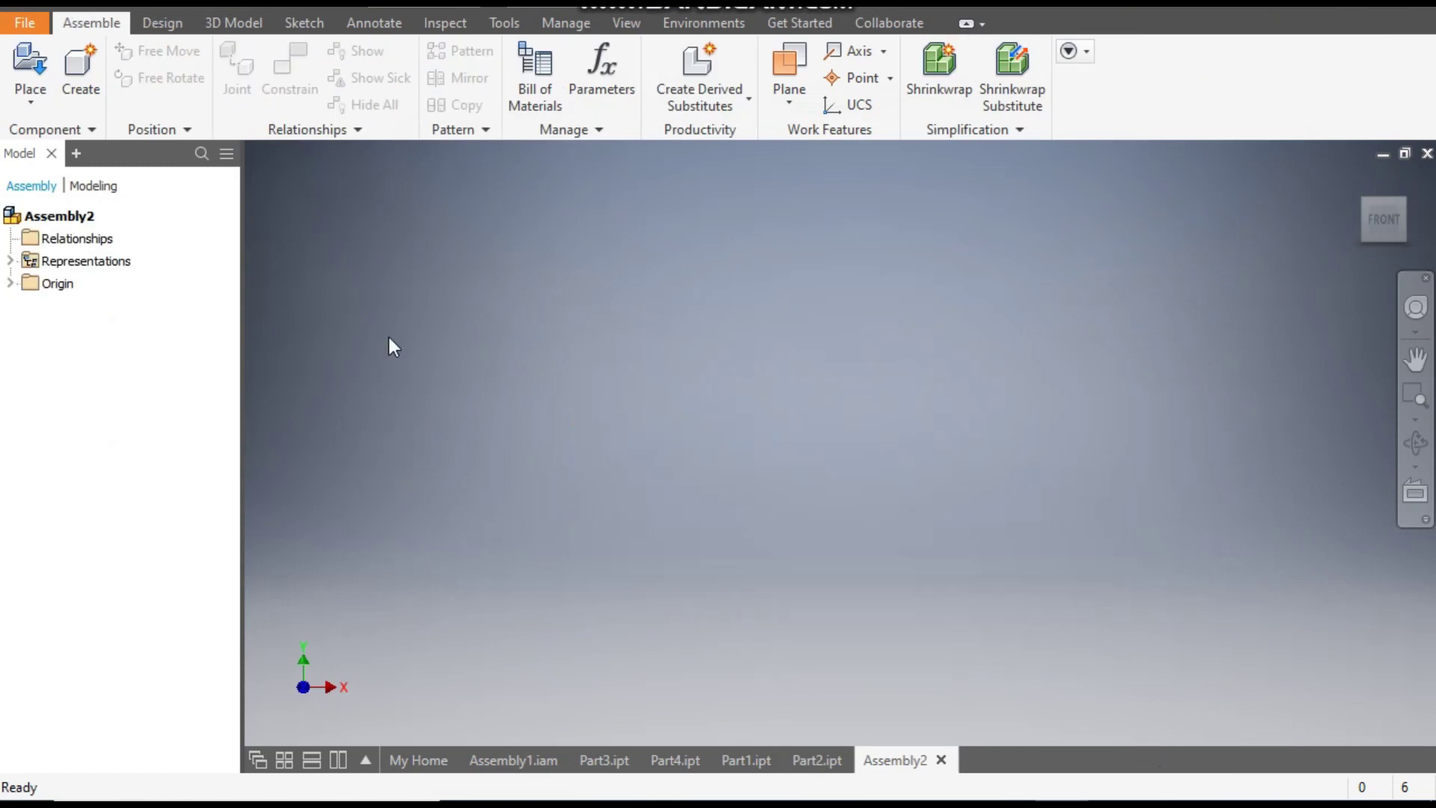
# Place a single instance of Part1 from the ASSY folder in the assembly.
pyautogui.click(30, 66)
pyautogui.click(282, 128)
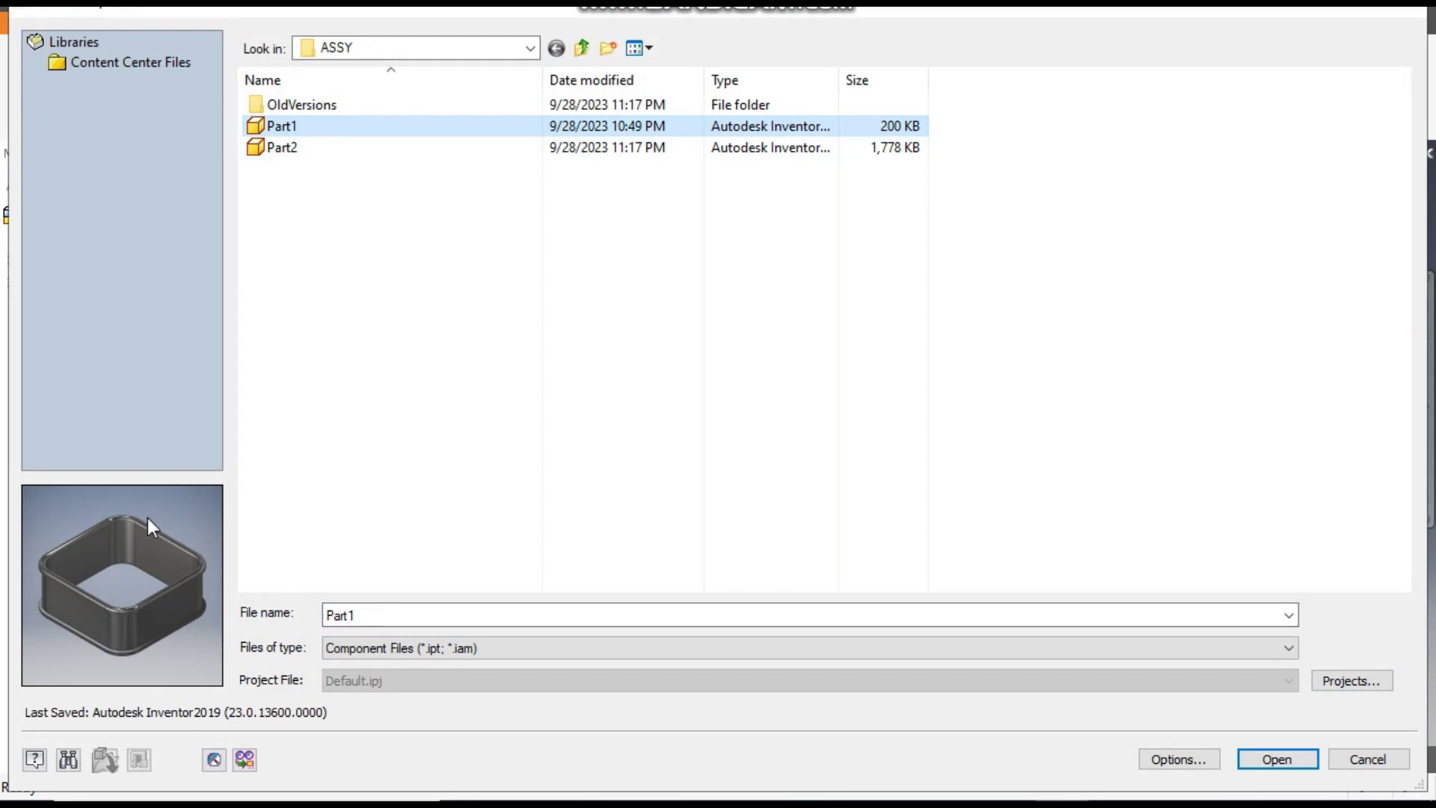
pyautogui.click(1285, 760)
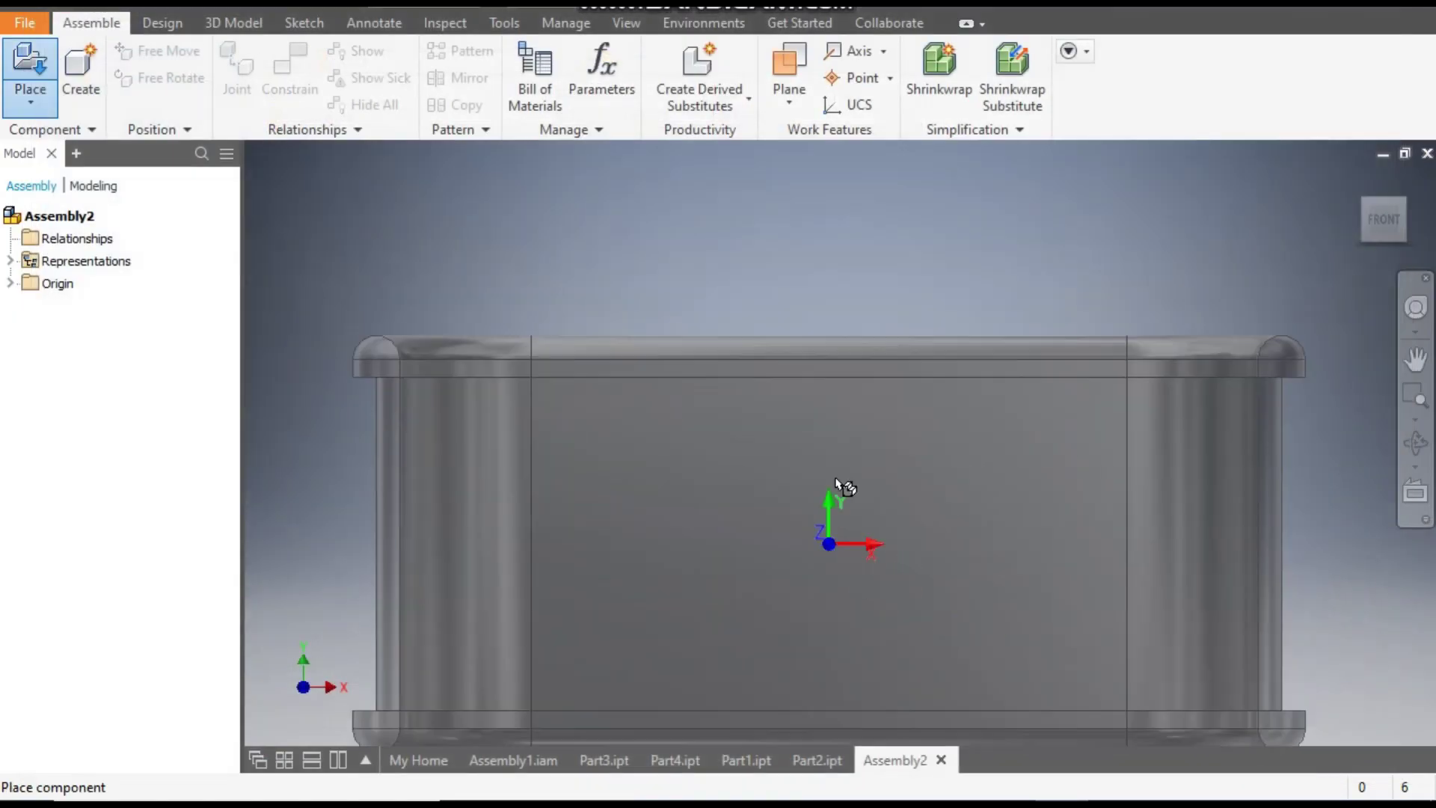
pyautogui.click(854, 449)
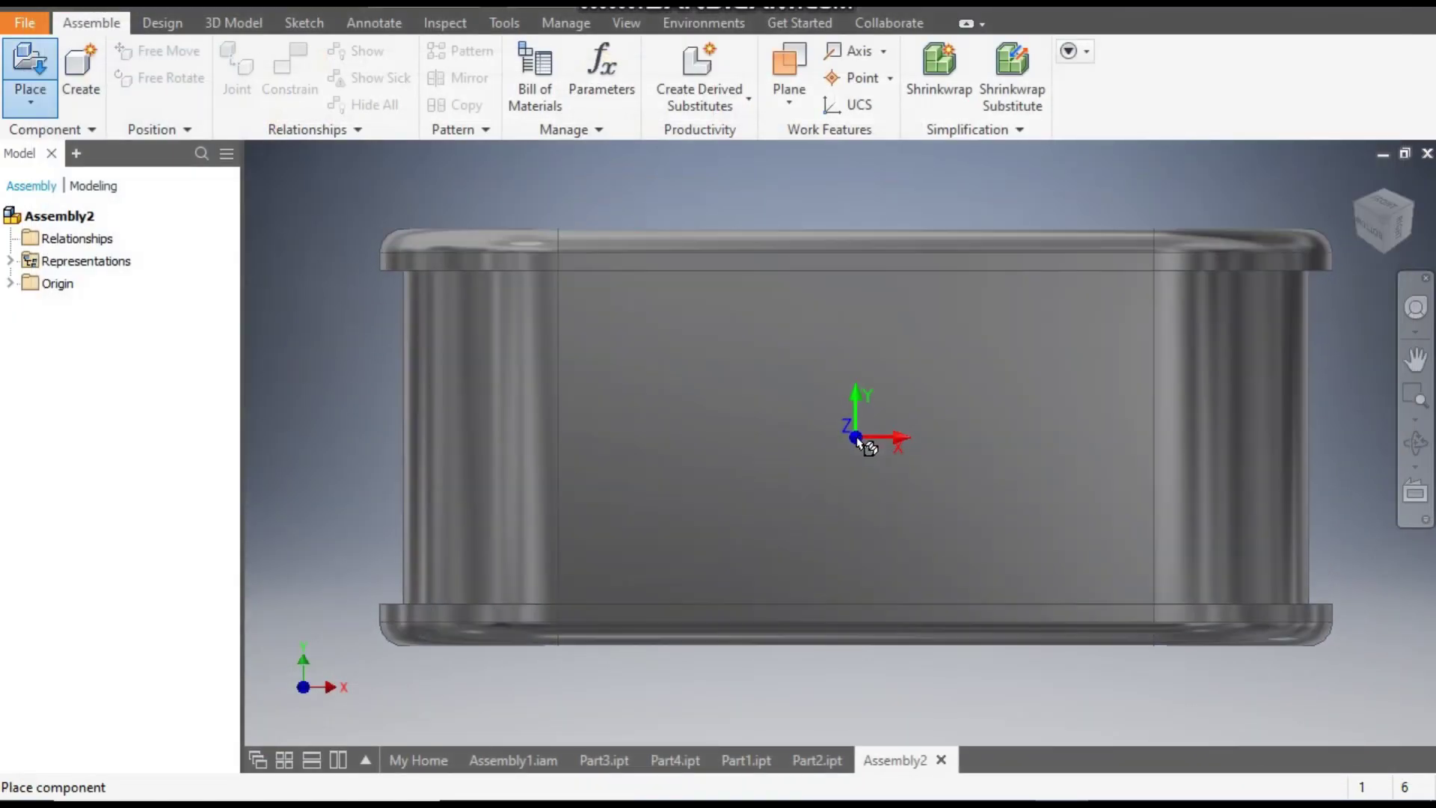
pyautogui.press('Escape')
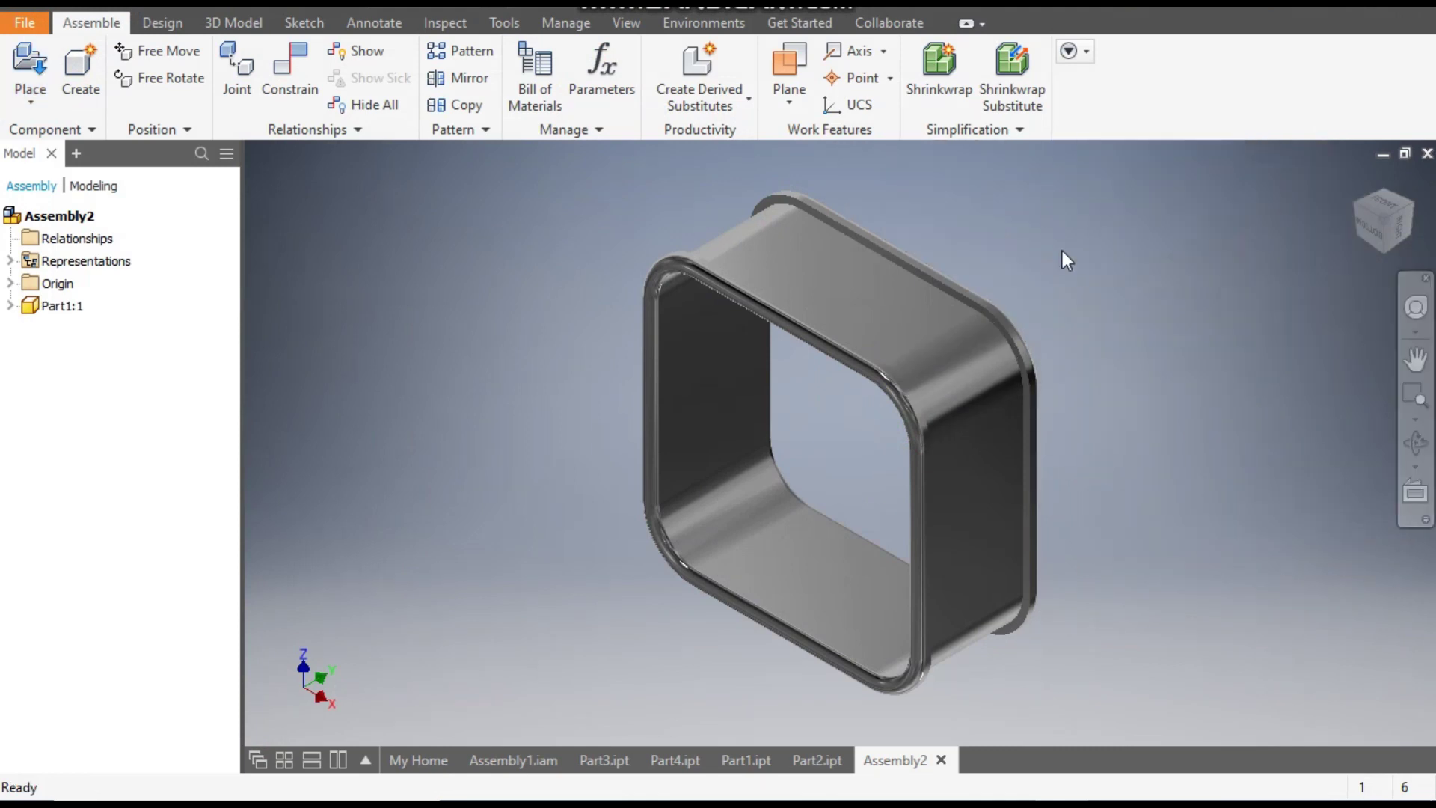
pyautogui.keyDown('shift'); pyautogui.moveTo(1187, 474); pyautogui.dragTo(982, 511, button='middle'); pyautogui.keyUp('shift')
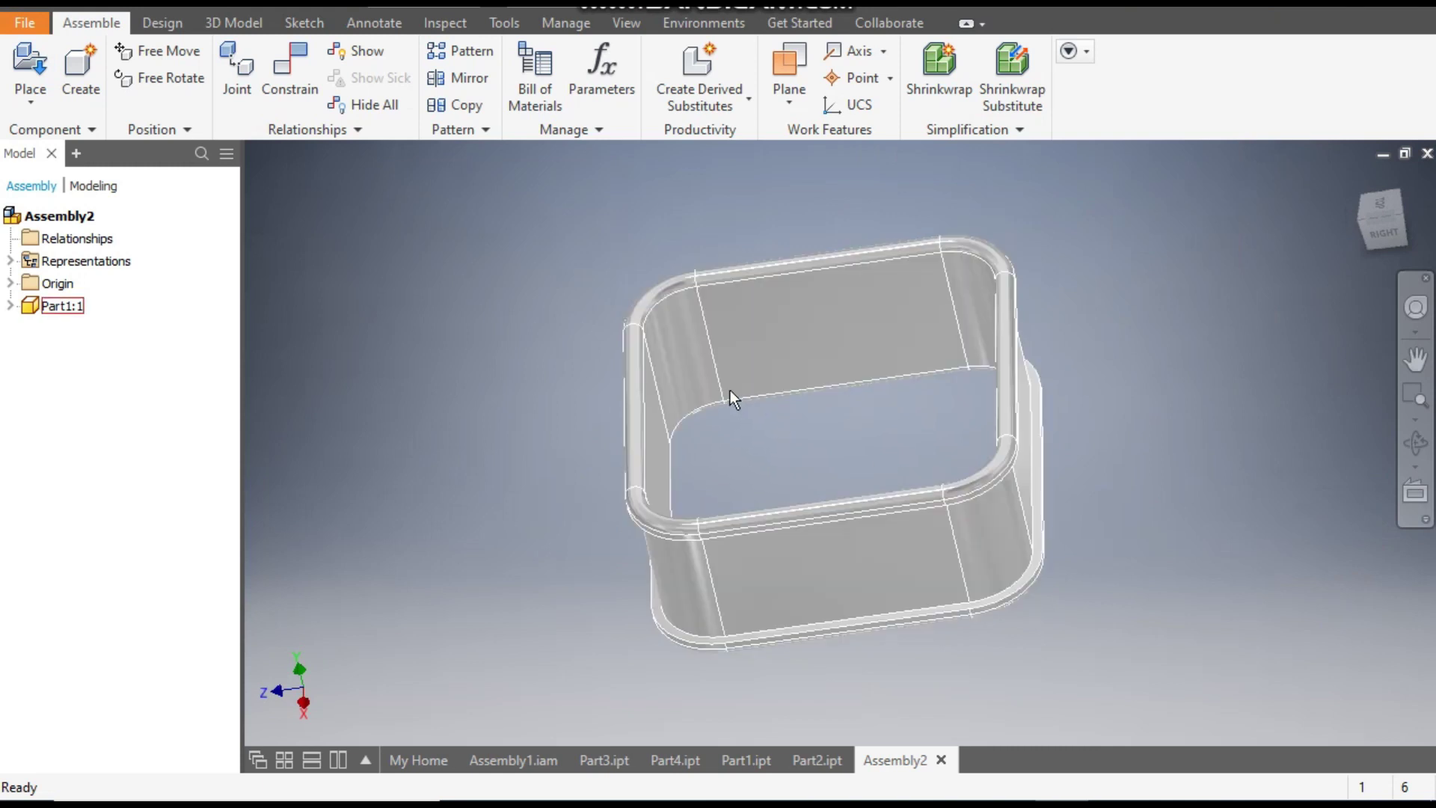
pyautogui.moveTo(1419, 251)
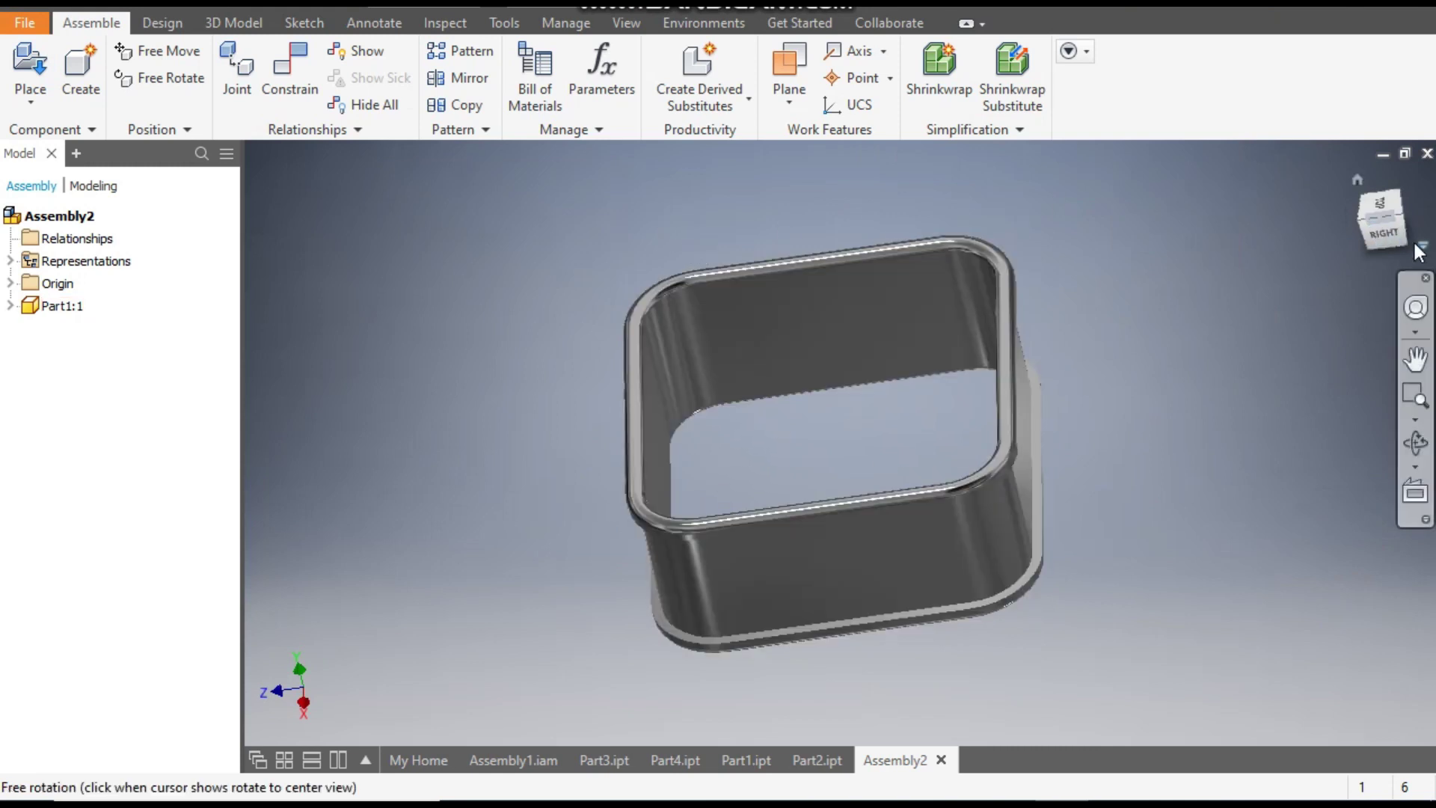
pyautogui.click(1361, 218)
pyautogui.scroll(1, 1188, 424)
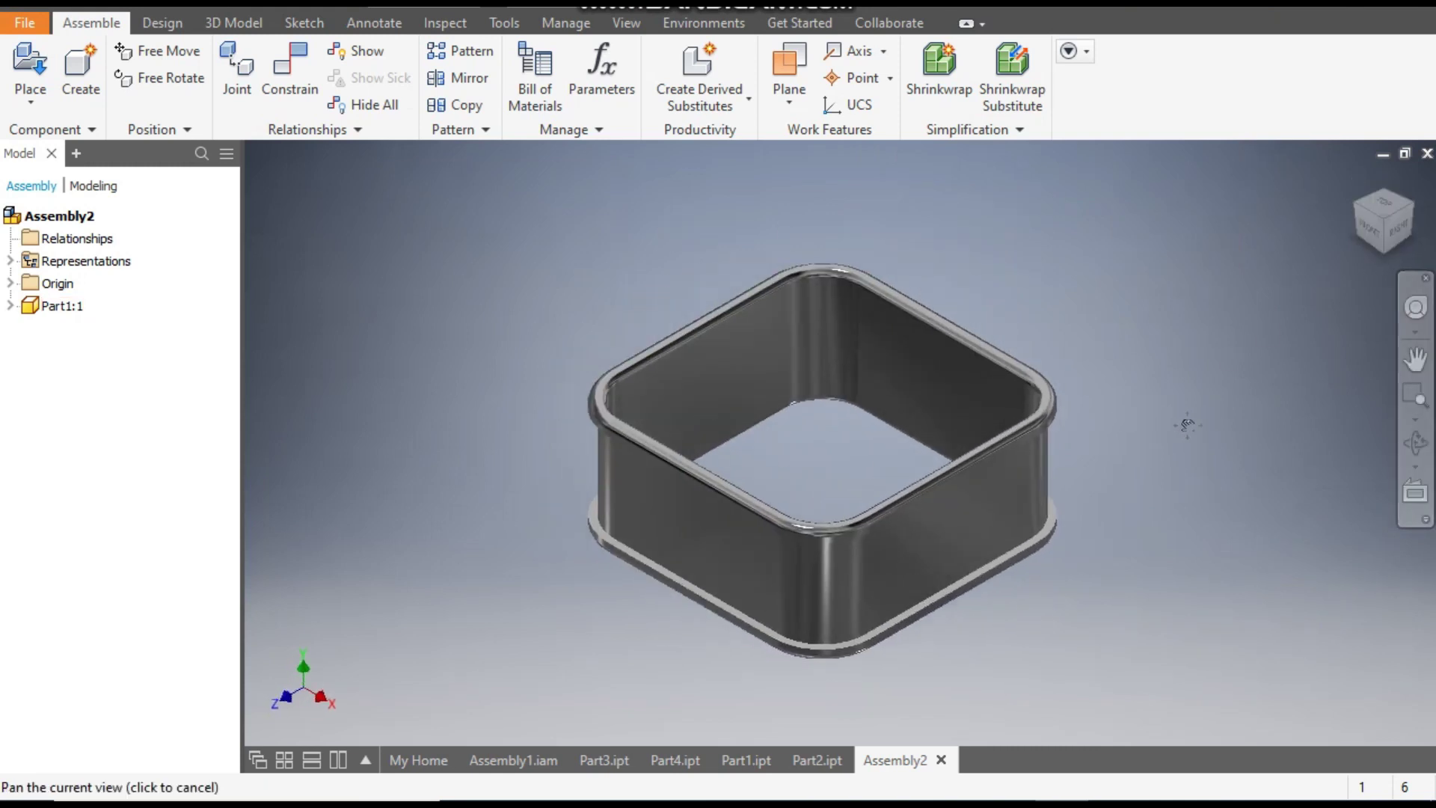
pyautogui.scroll(2, 1188, 425)
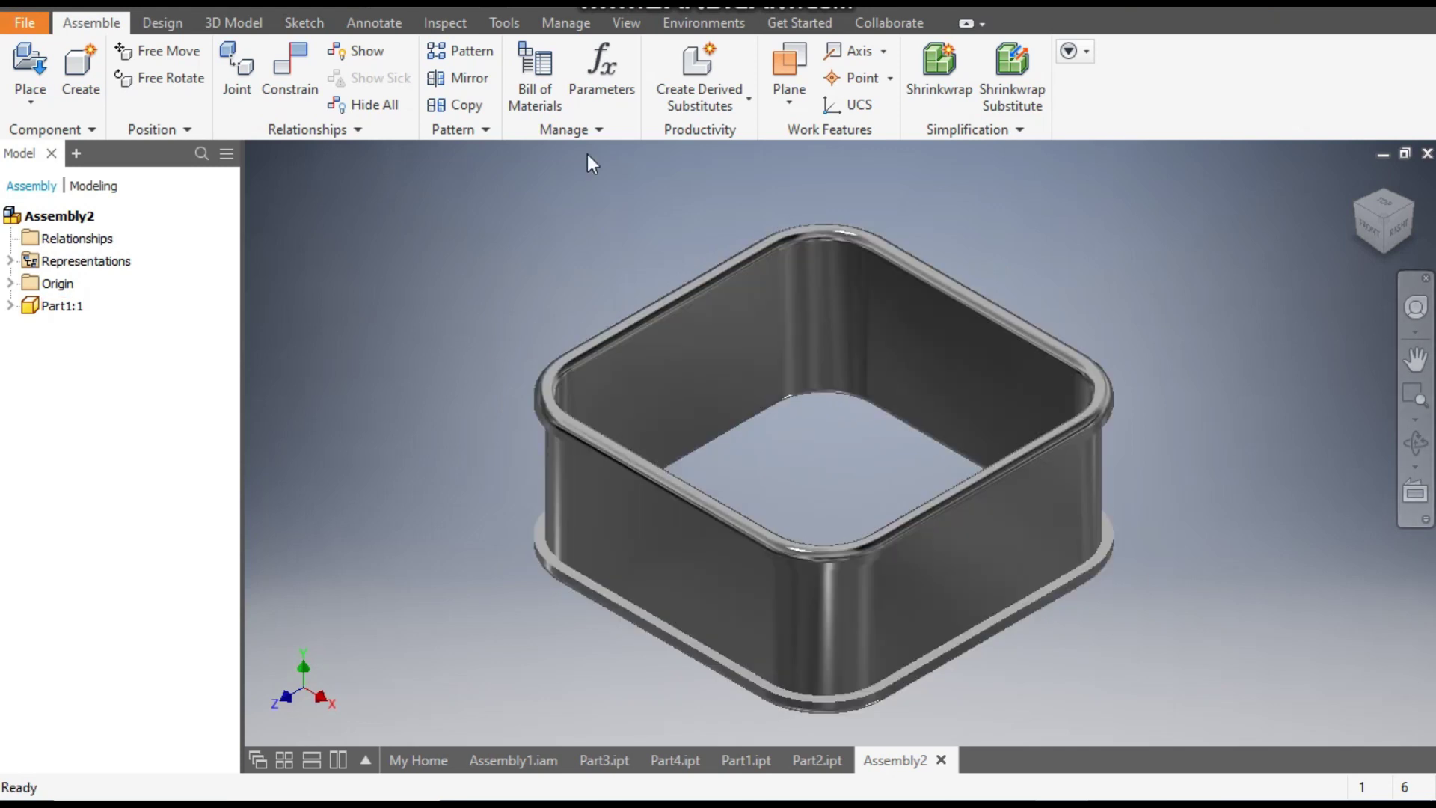
# Set the assembly's visual style to Shaded with Edges and its lighting style to Grey Room.
pyautogui.click(629, 24)
pyautogui.click(298, 112)
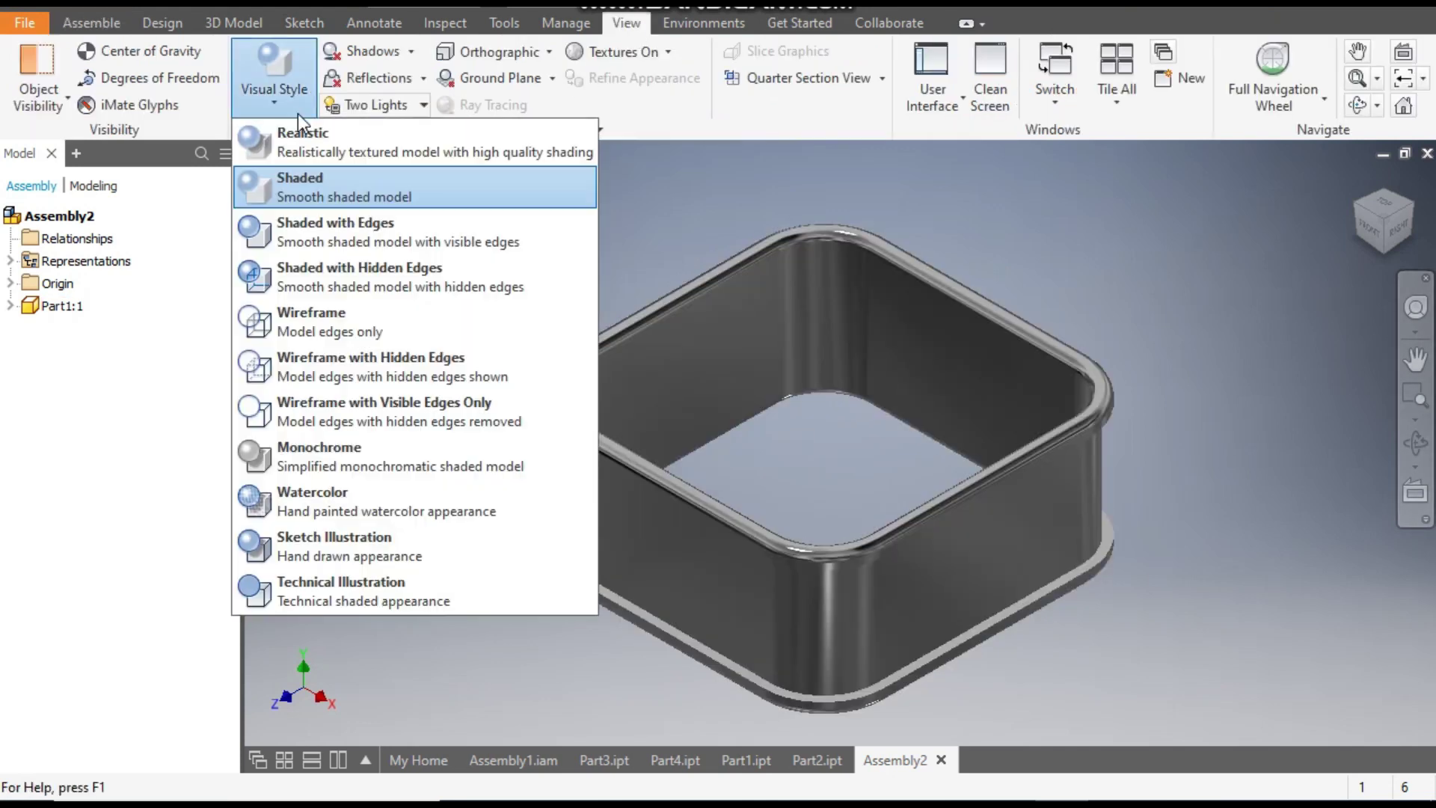
pyautogui.click(338, 226)
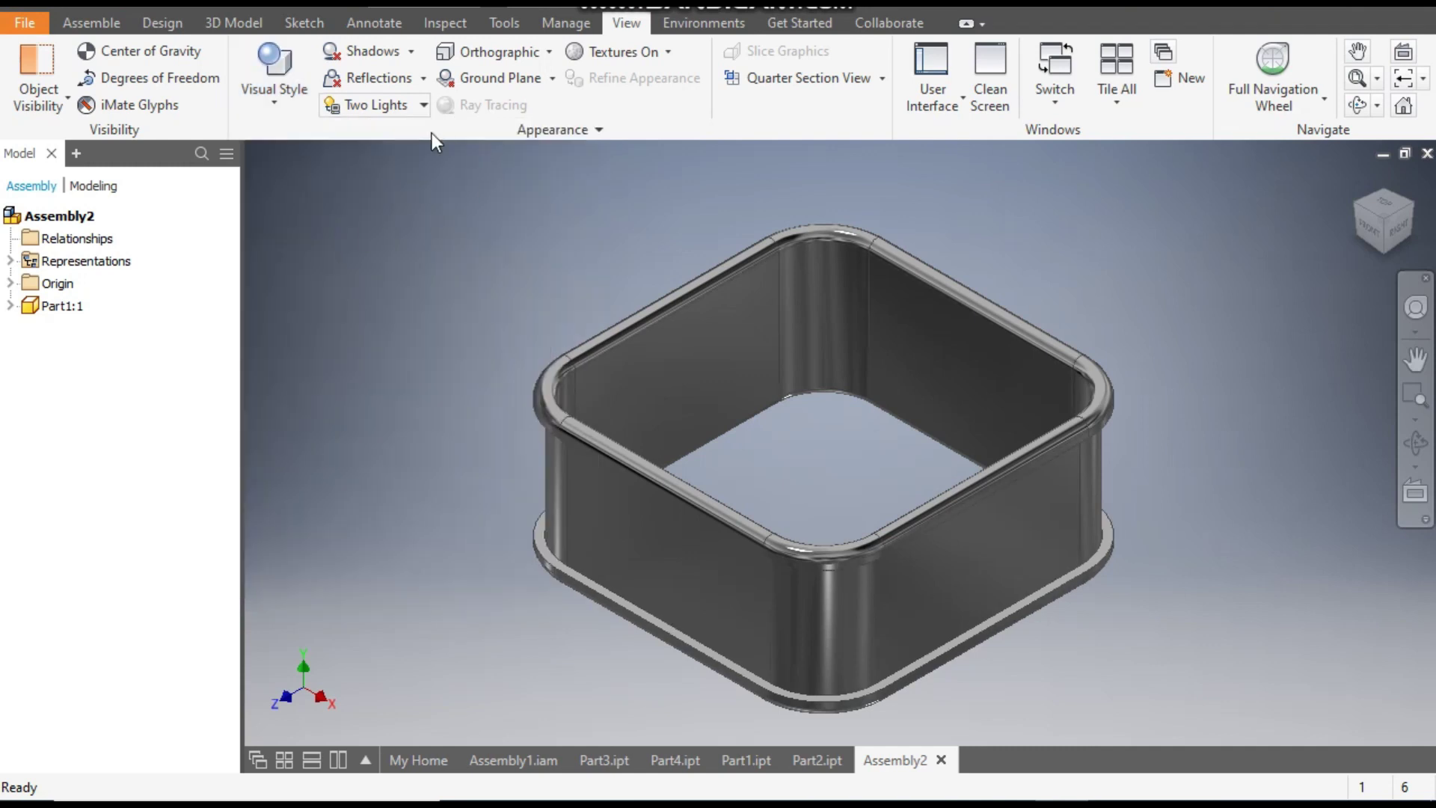
pyautogui.click(408, 106)
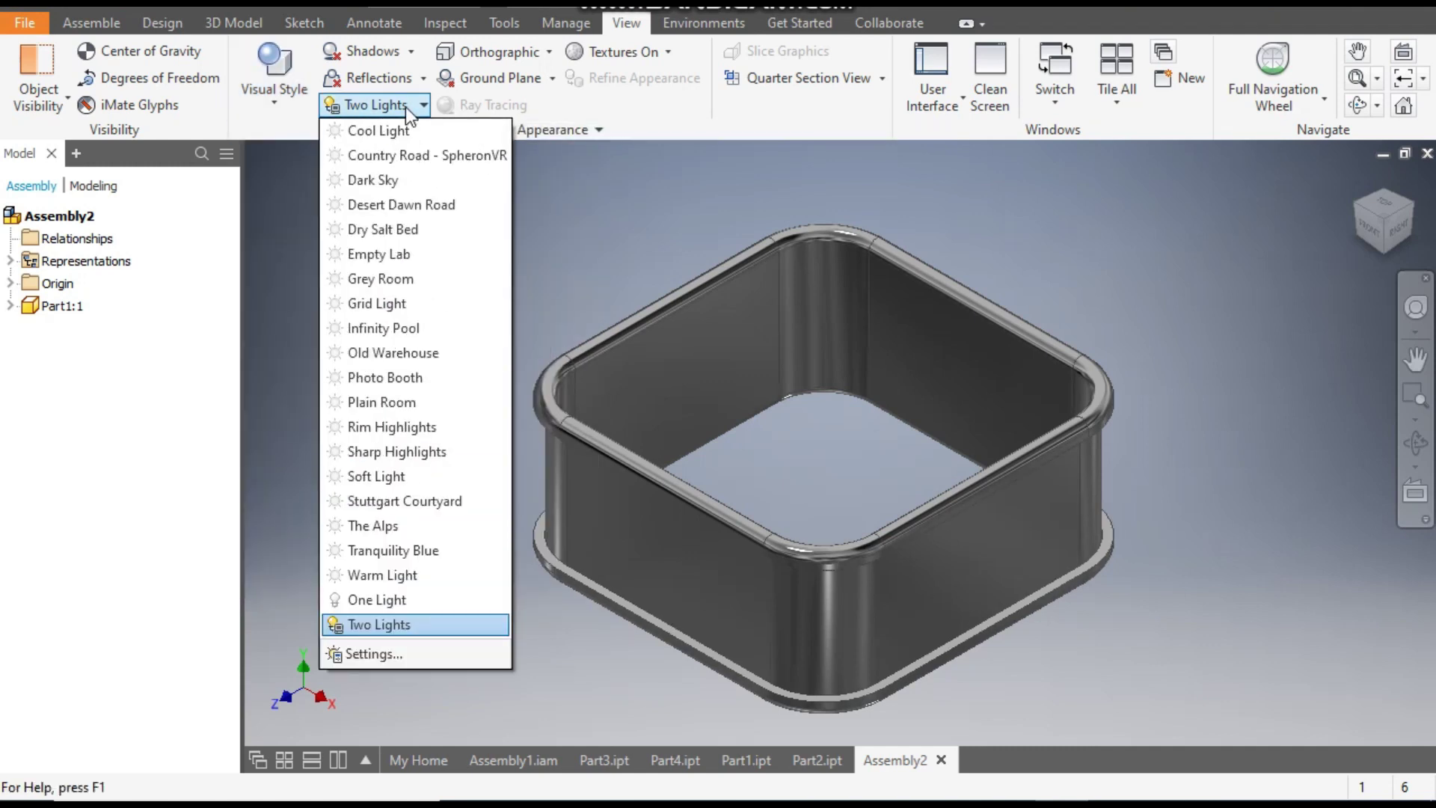
pyautogui.click(387, 279)
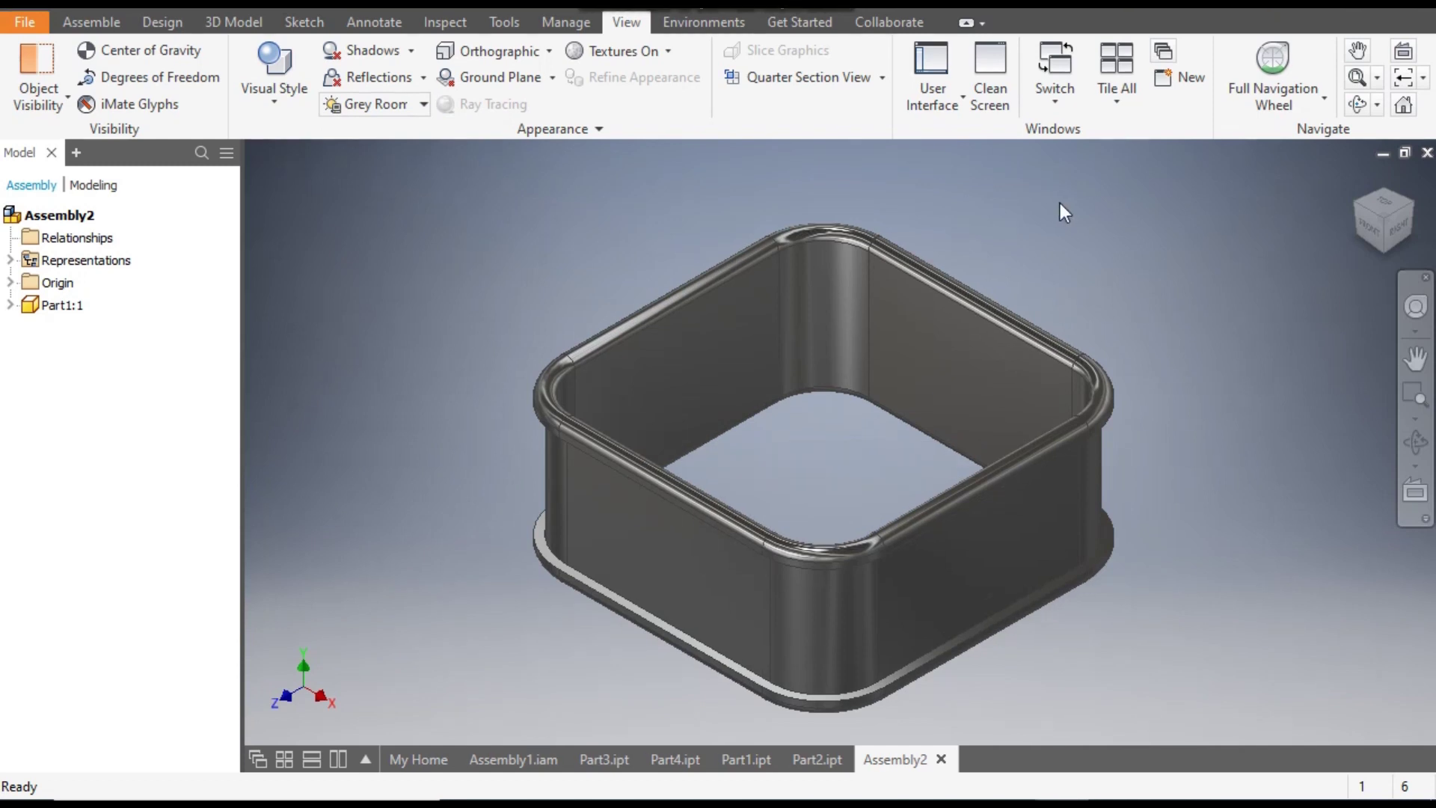
# Mate the assembly's origin YZ plane with Part1's YZ plane at a 0 mm offset.
pyautogui.moveTo(772, 327); pyautogui.dragTo(830, 299)
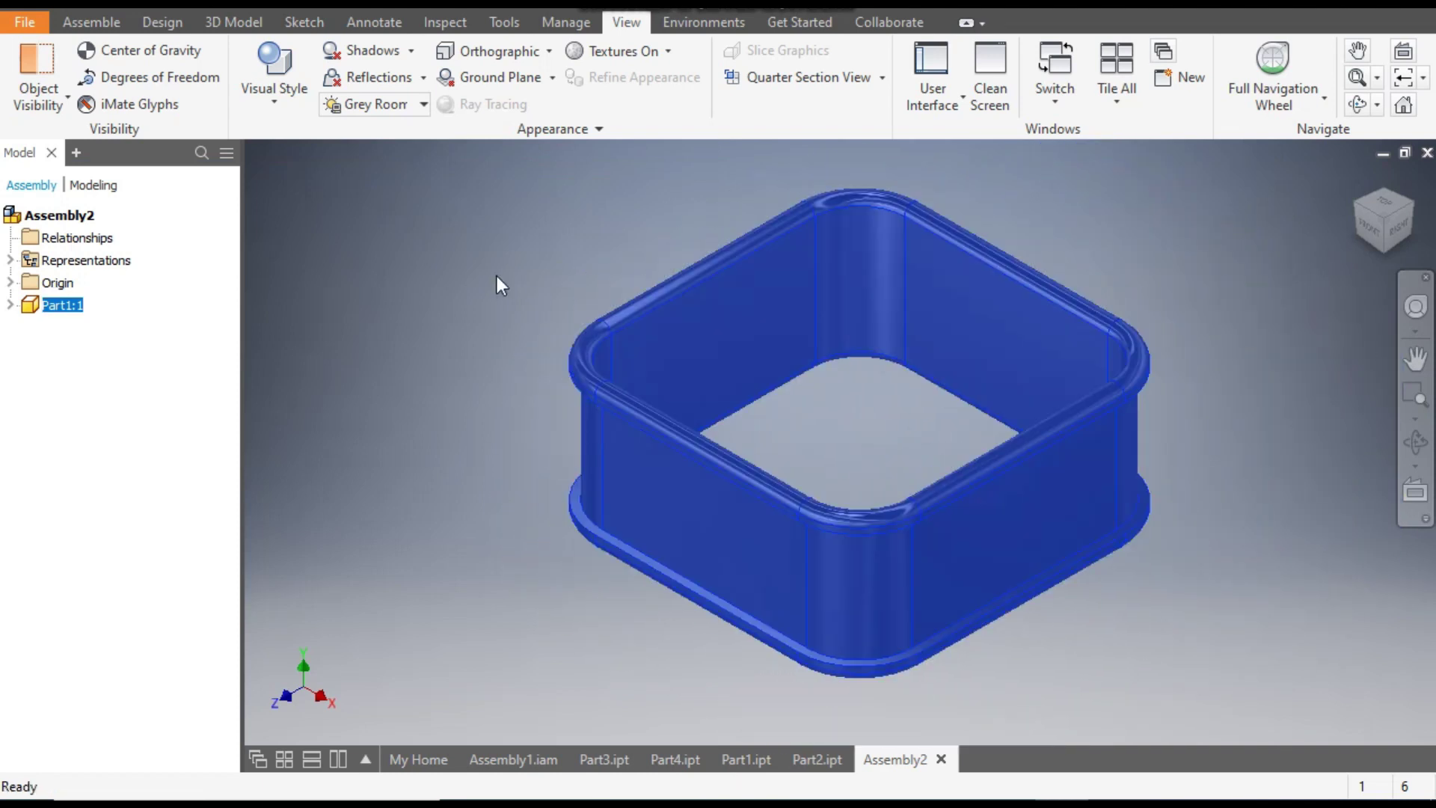
pyautogui.click(498, 274)
pyautogui.click(11, 304)
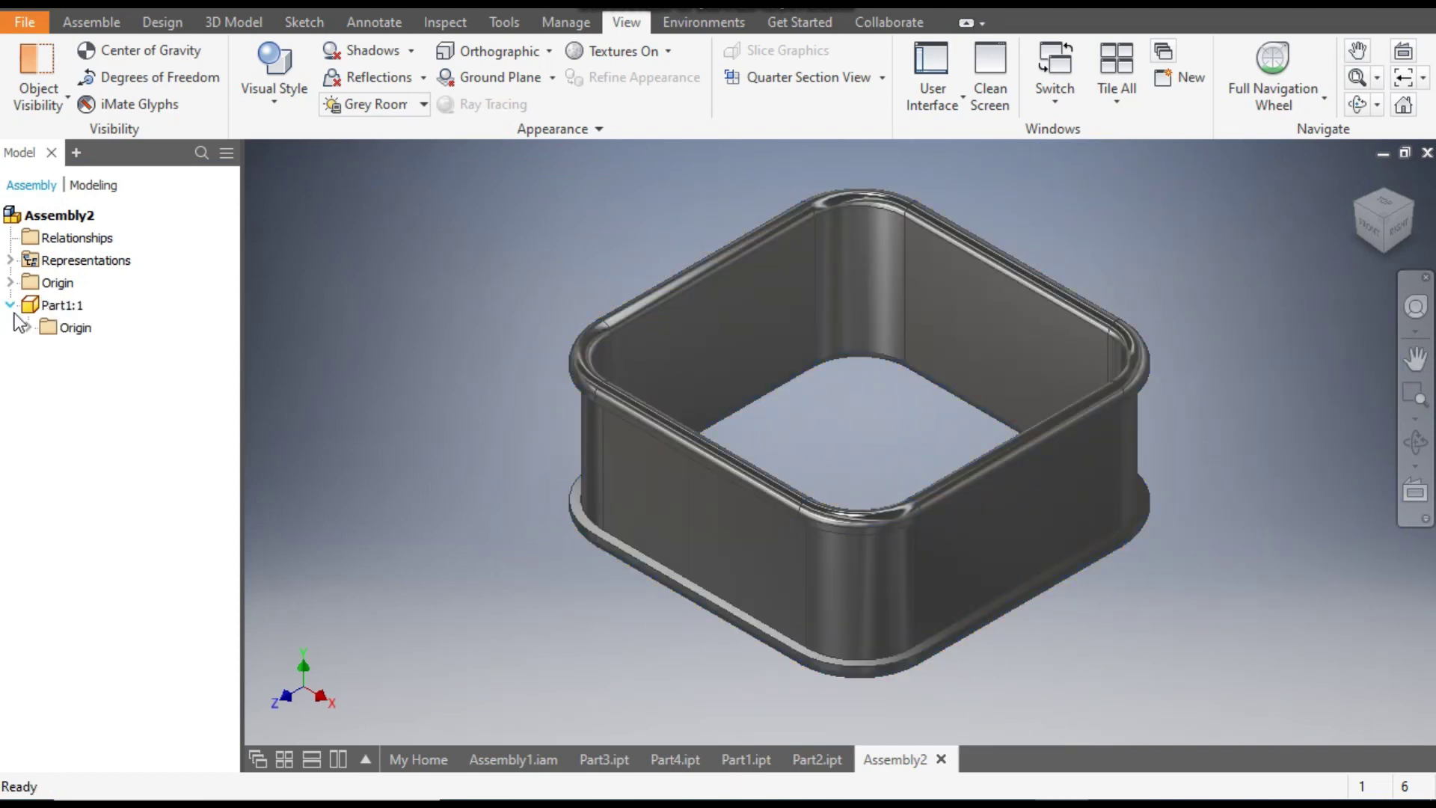
pyautogui.click(28, 328)
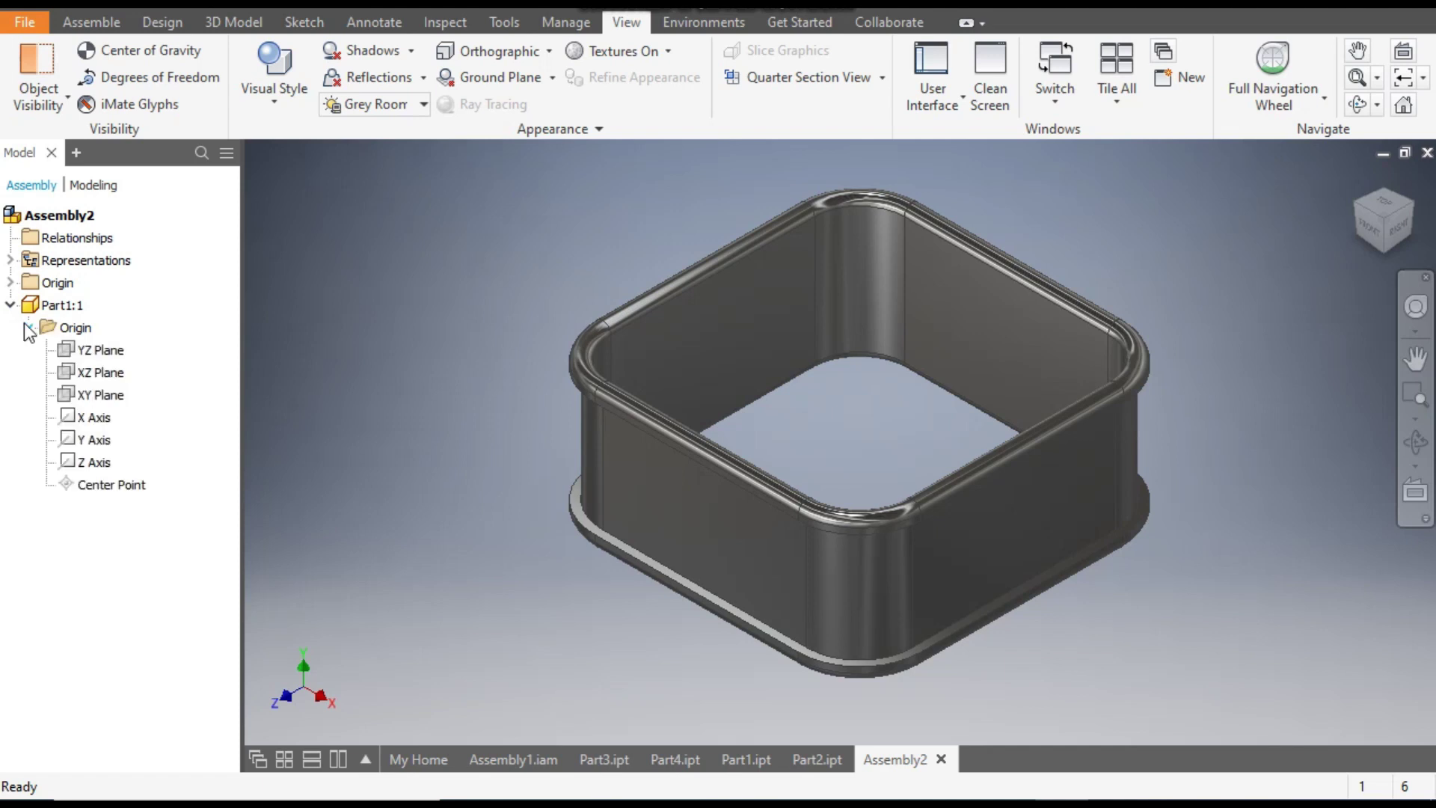
pyautogui.click(11, 282)
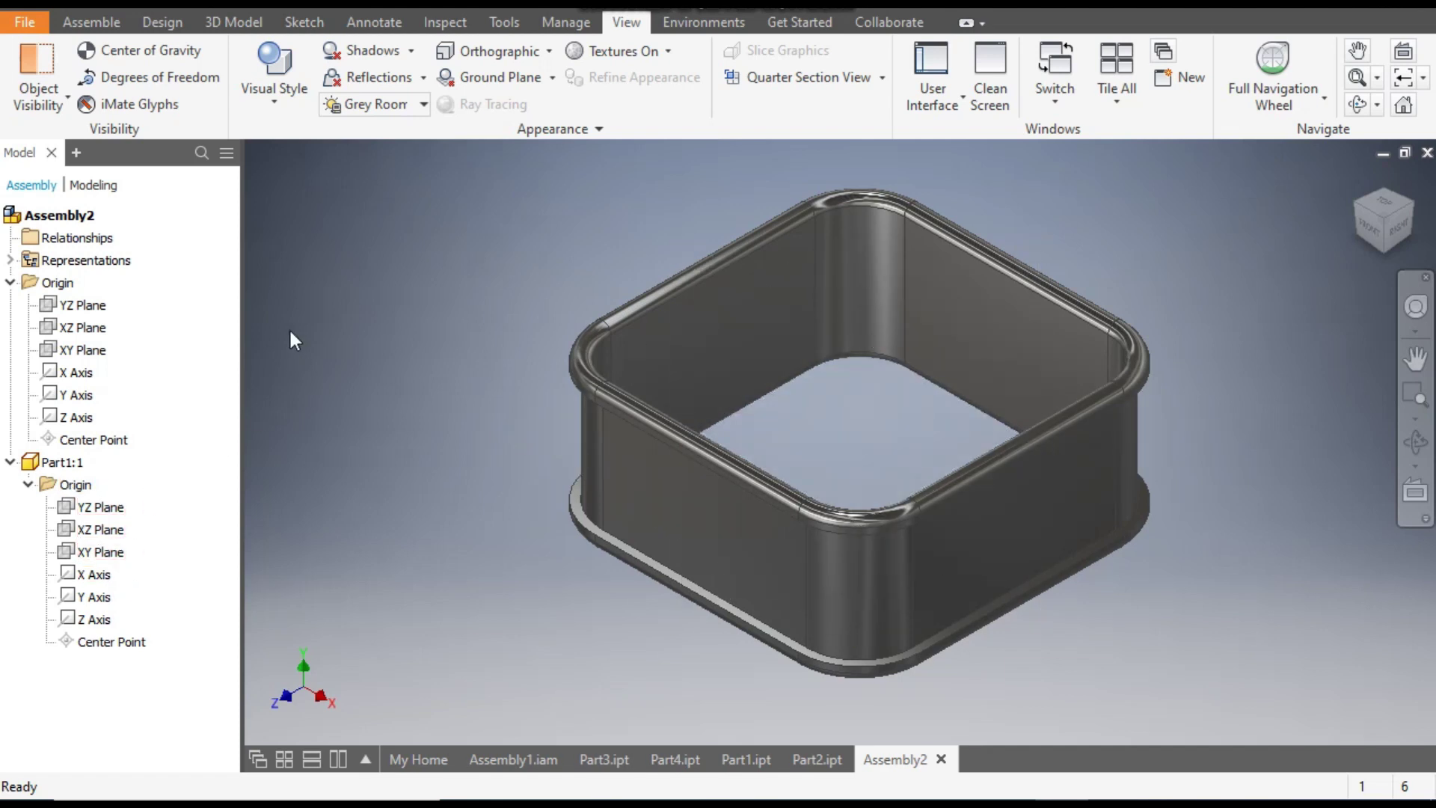
pyautogui.click(105, 29)
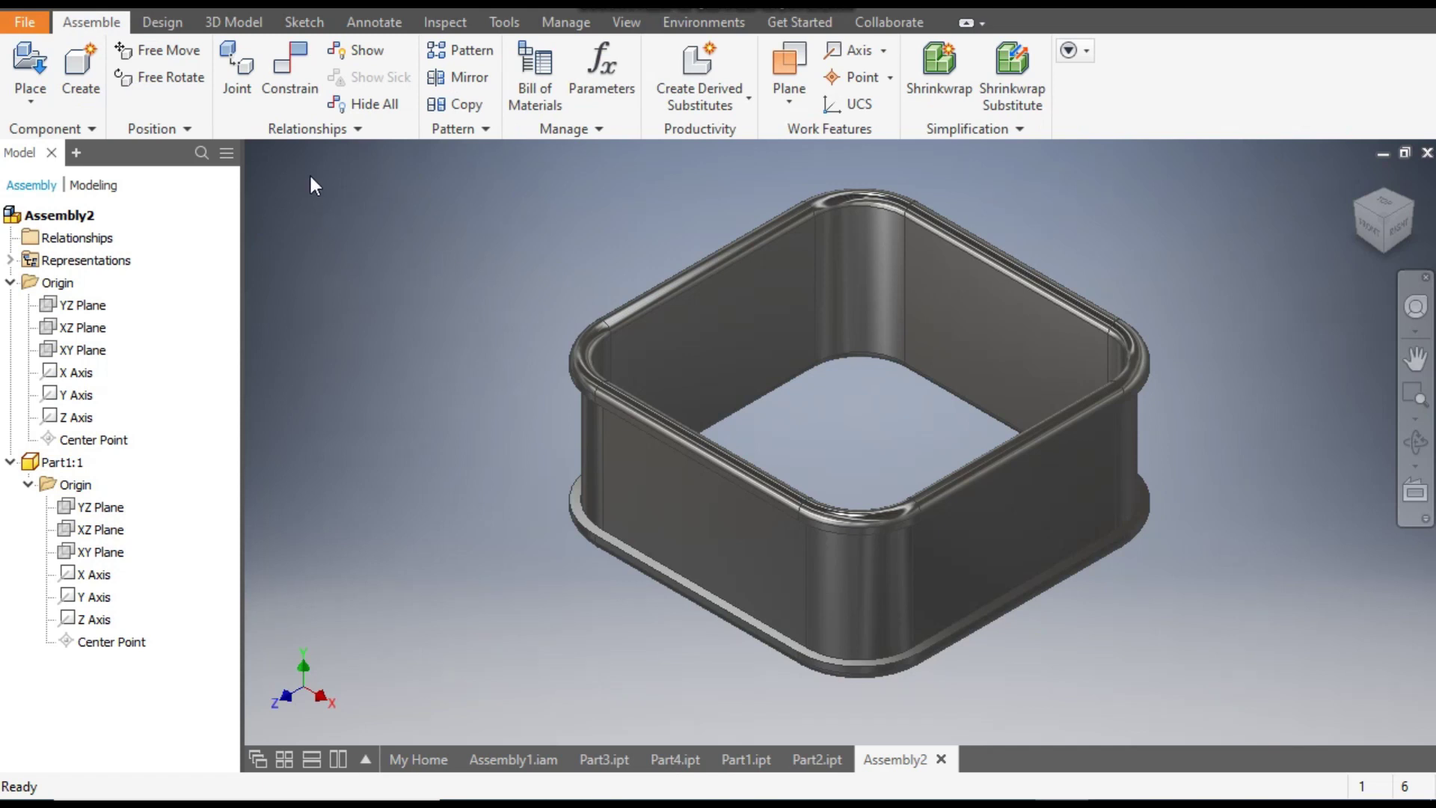
pyautogui.click(290, 71)
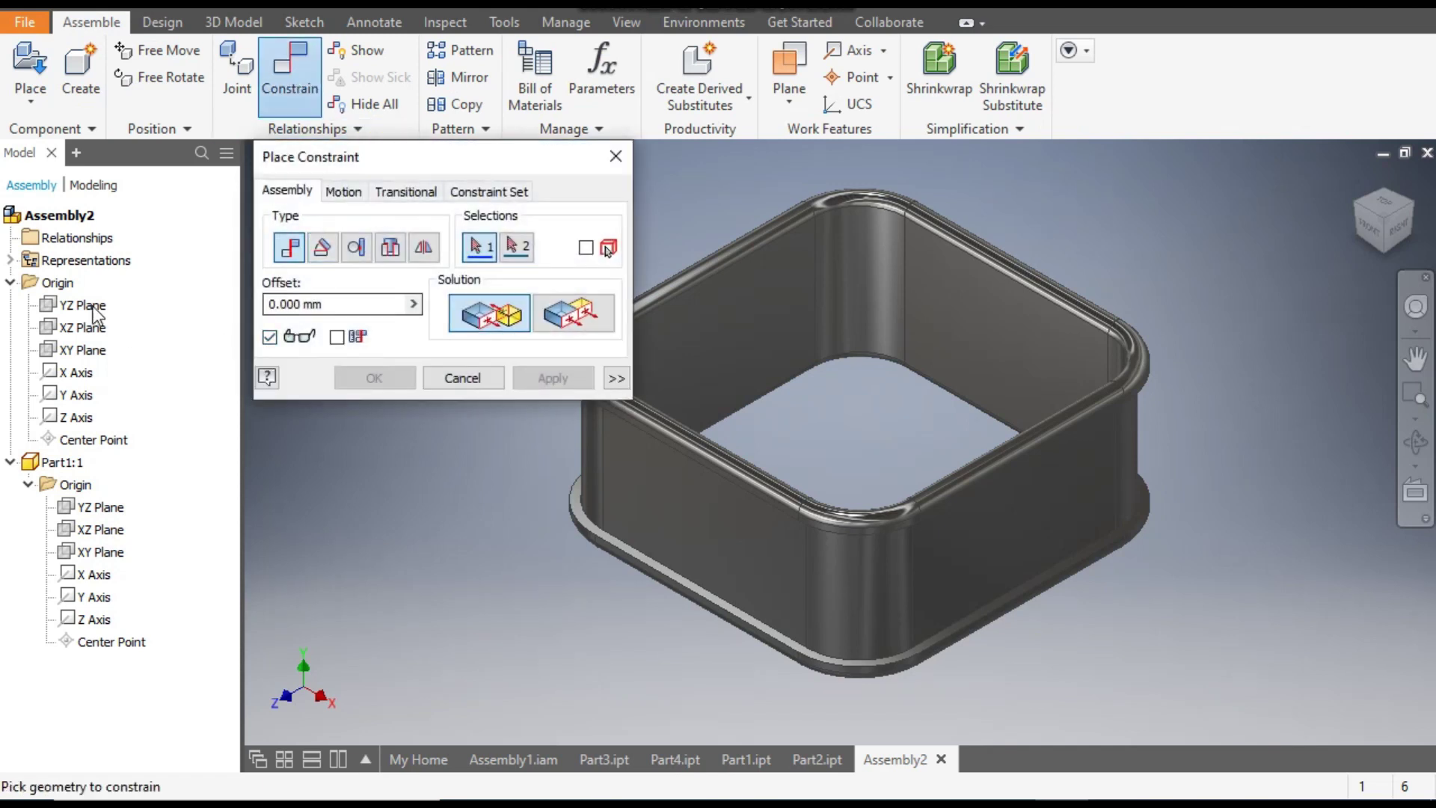
pyautogui.click(83, 305)
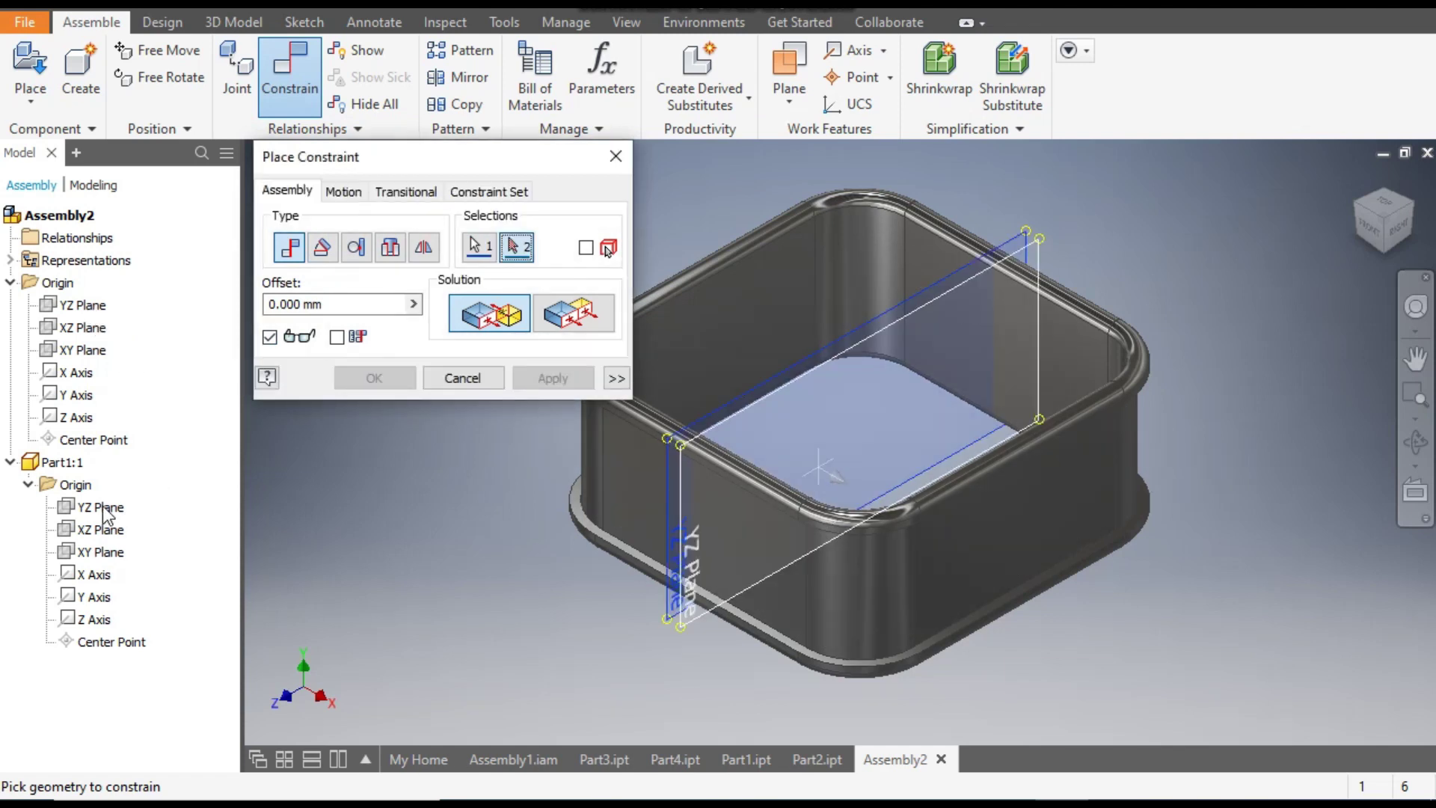
pyautogui.click(105, 509)
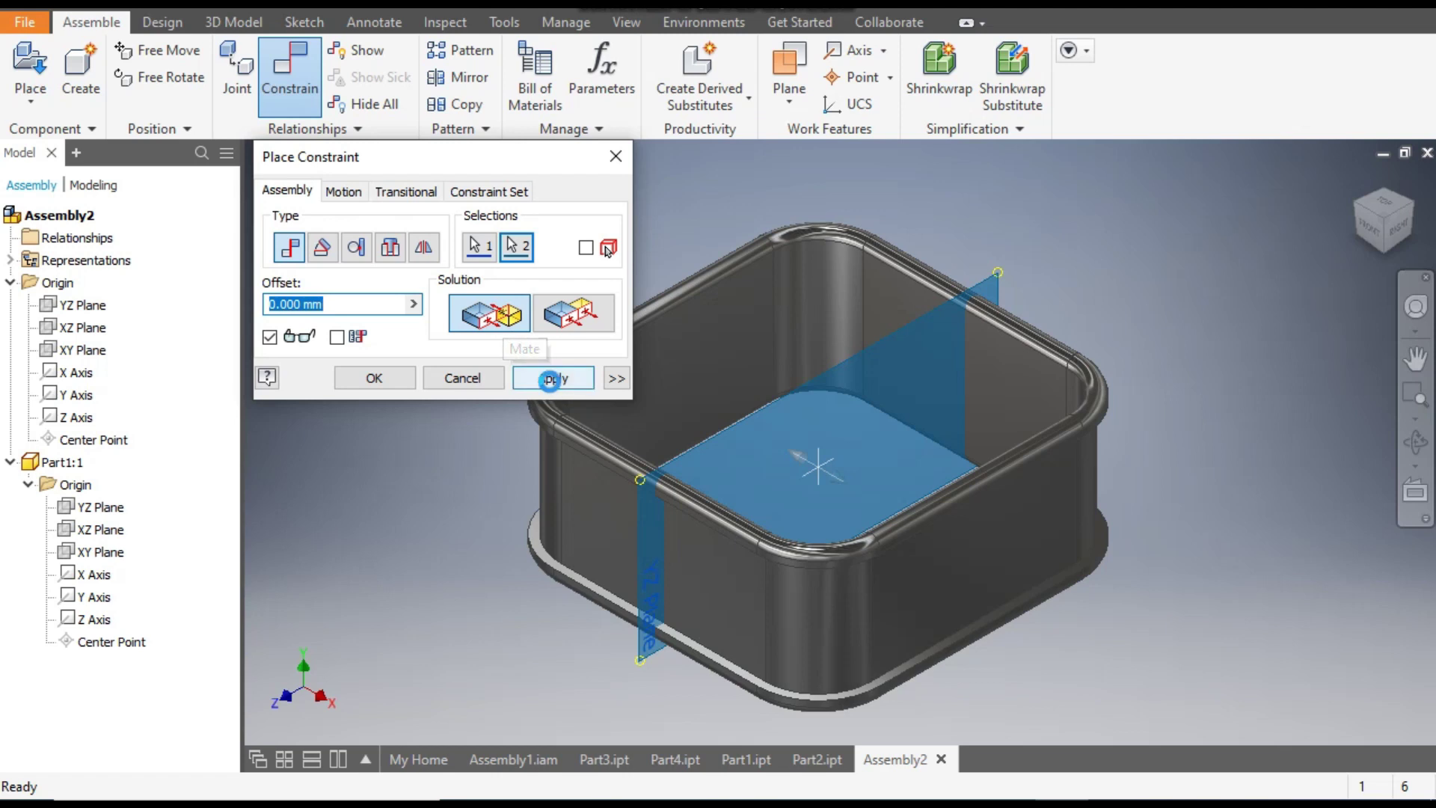
pyautogui.click(549, 380)
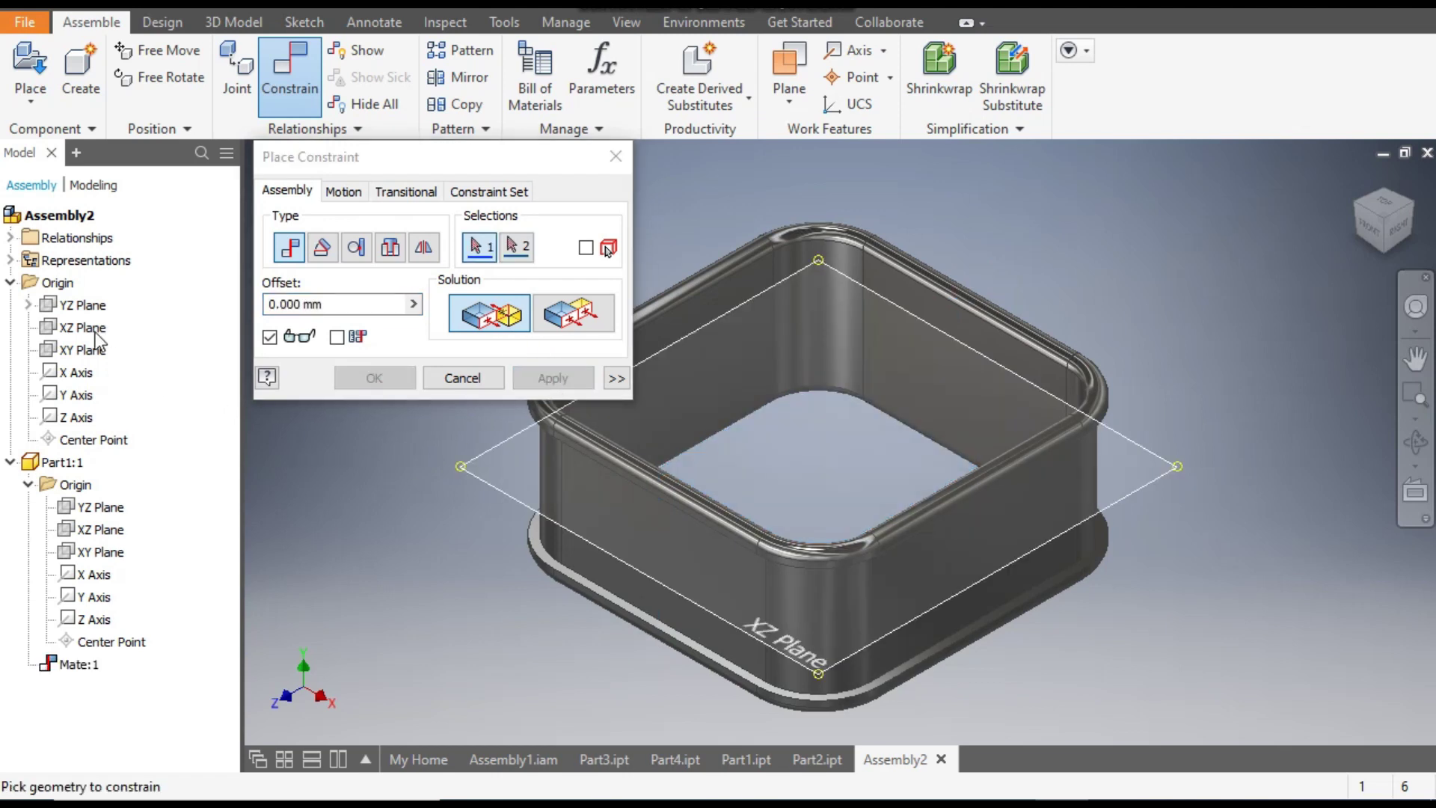
# Mate the assembly's origin XZ plane with Part1's XZ plane at a 0 mm offset.
pyautogui.click(95, 333)
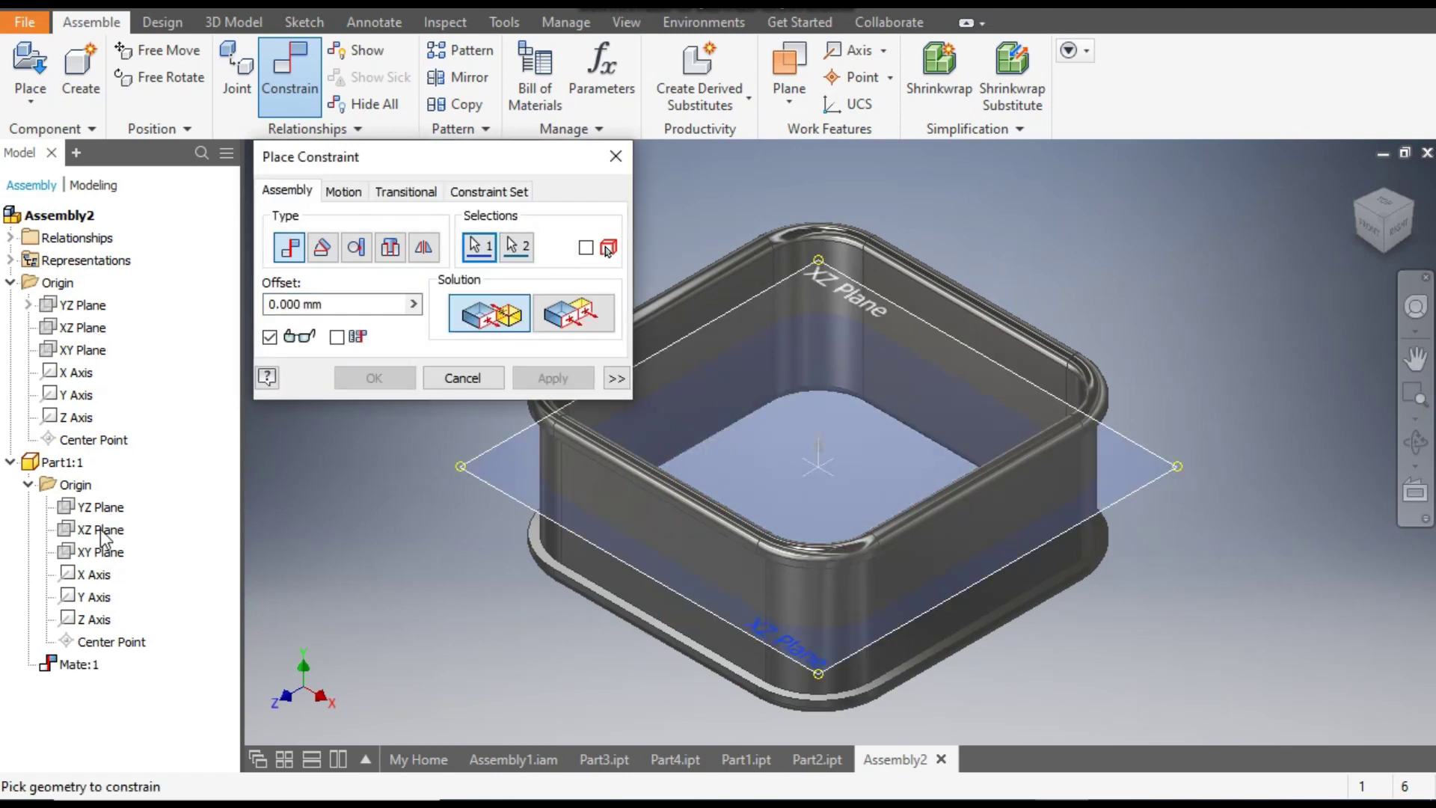
pyautogui.click(101, 530)
pyautogui.click(550, 378)
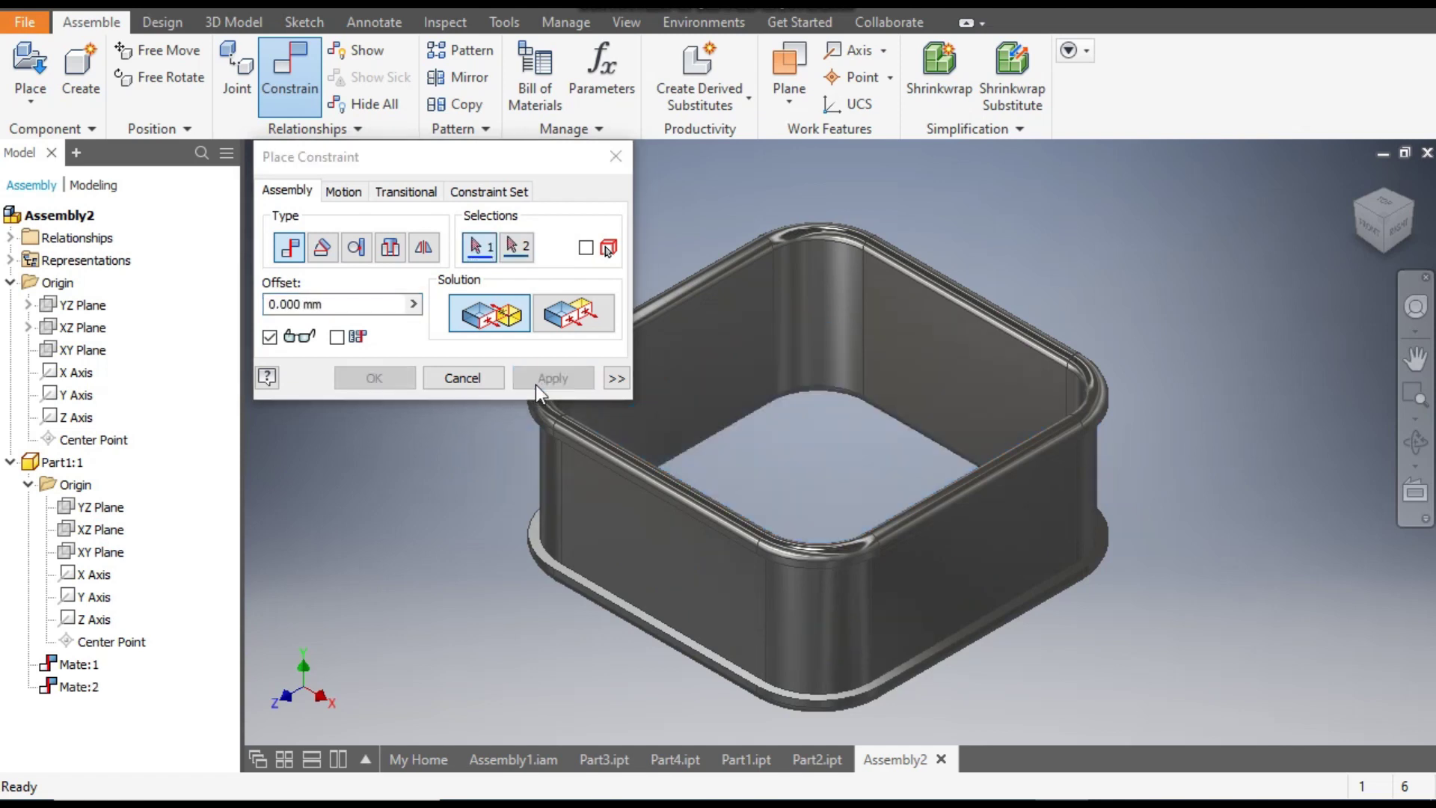
# Constrain Part1's XY plane flush with the assembly's origin XY plane at a 0 mm offset.
pyautogui.click(91, 354)
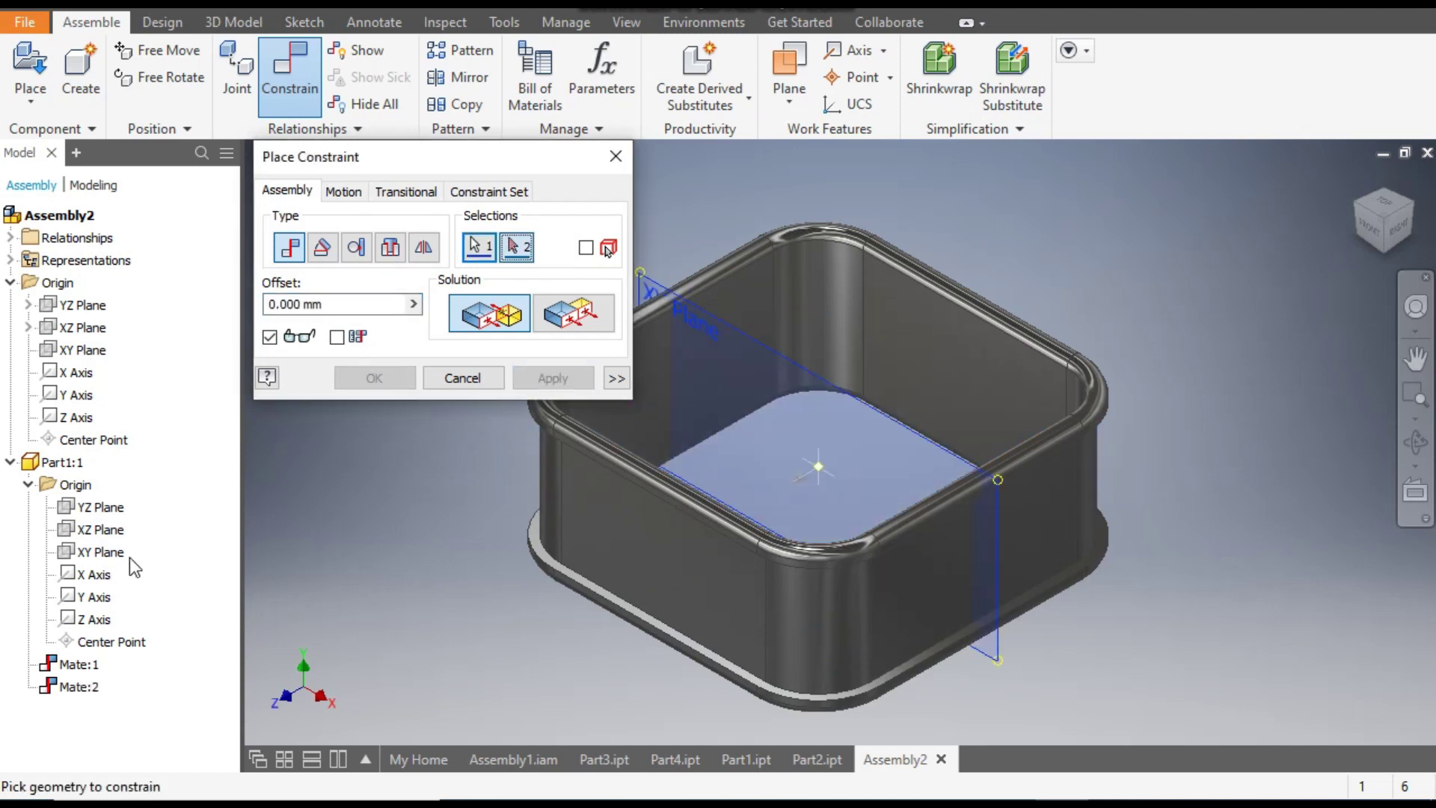
pyautogui.click(106, 554)
pyautogui.click(574, 312)
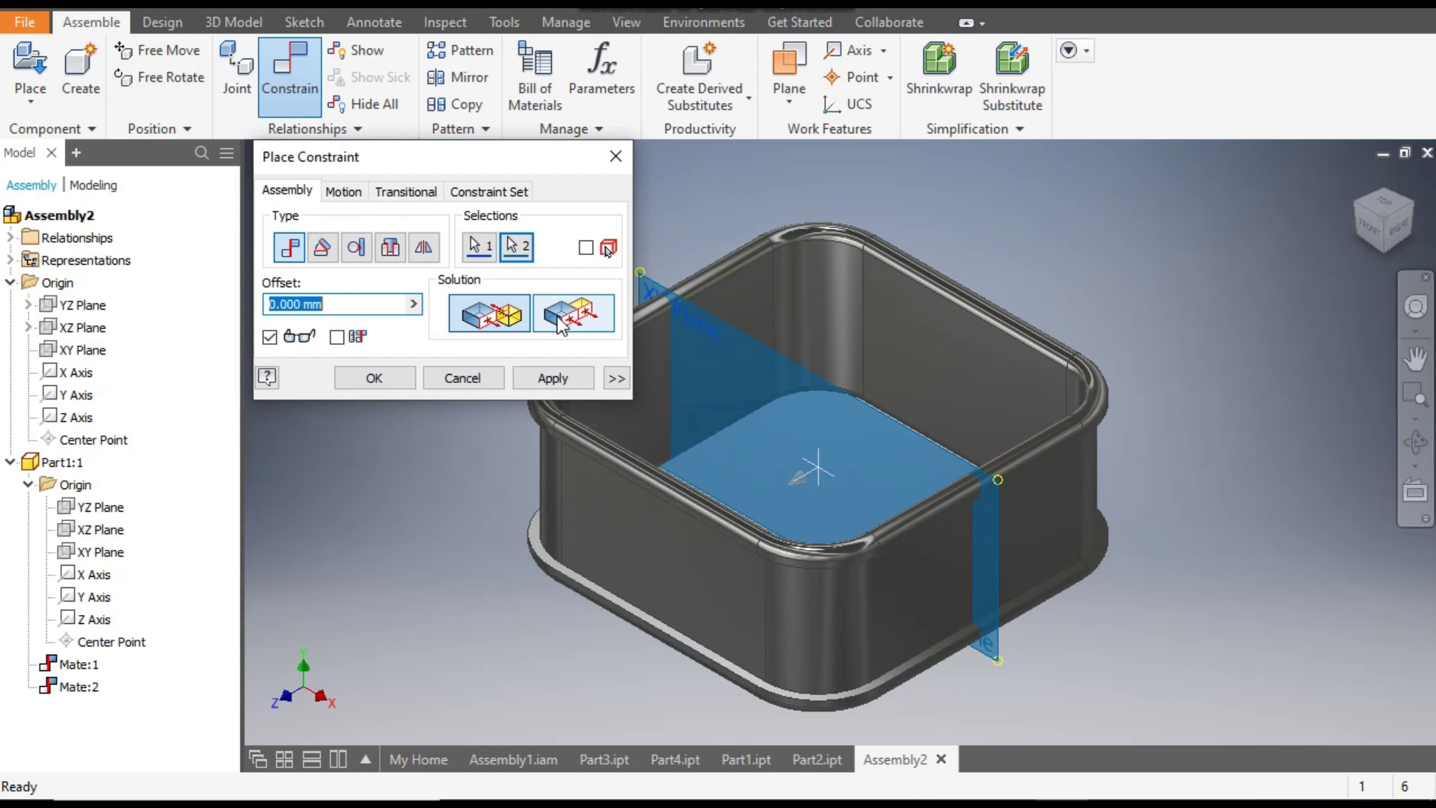
pyautogui.click(553, 378)
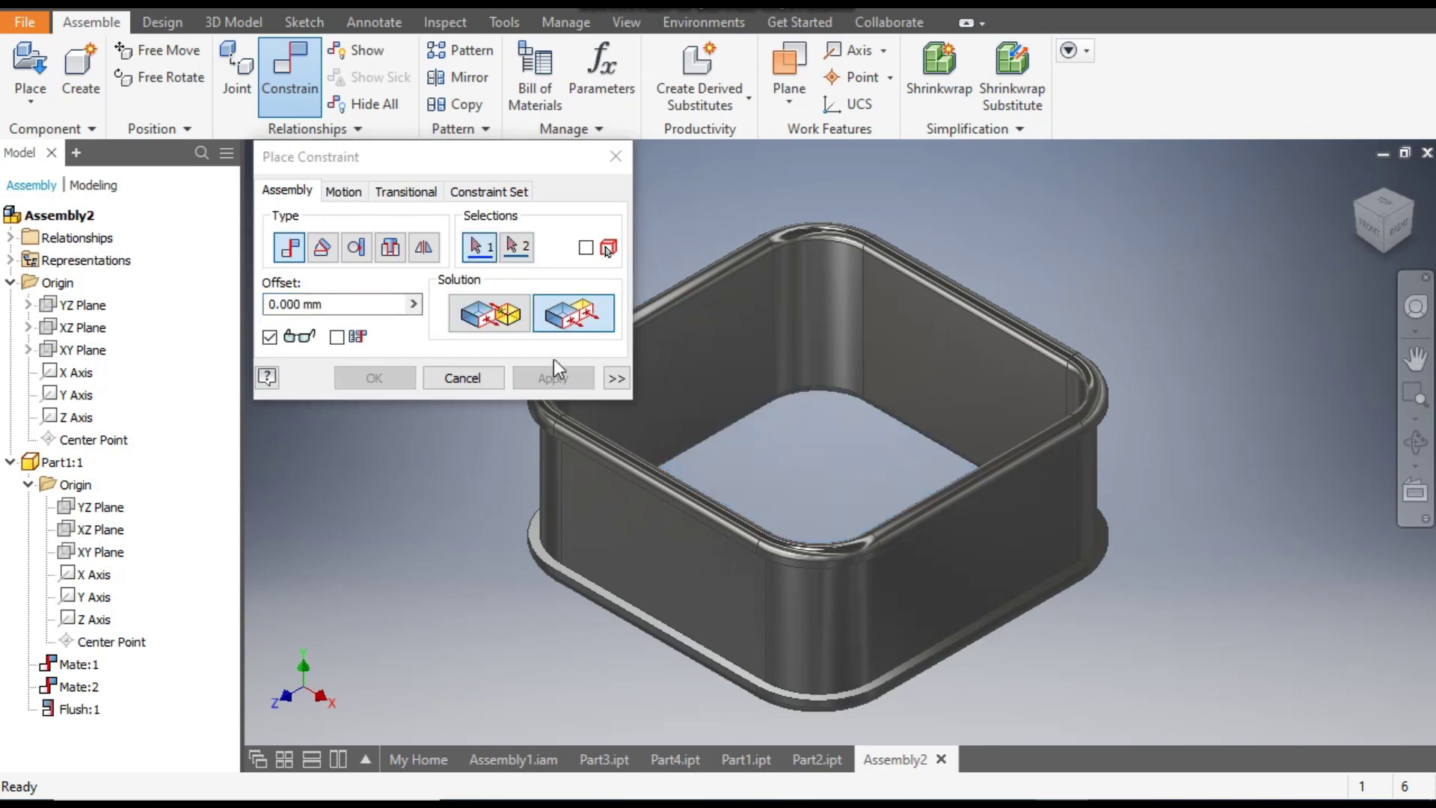
pyautogui.click(618, 159)
# Try to move Part1 to check whether it is fully constrained.
pyautogui.moveTo(770, 262); pyautogui.dragTo(995, 178)
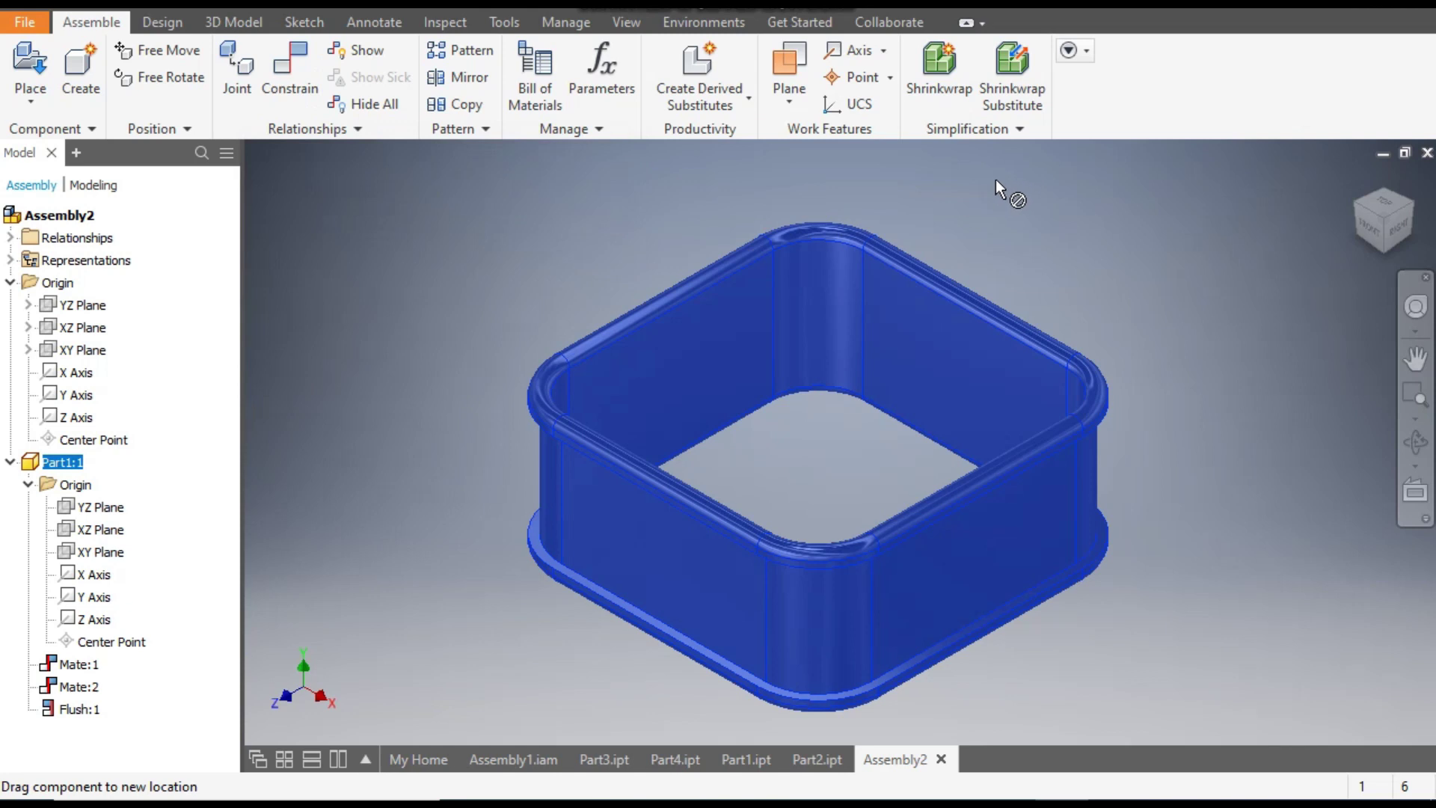
pyautogui.moveTo(496, 266); pyautogui.dragTo(506, 265)
pyautogui.click(505, 264)
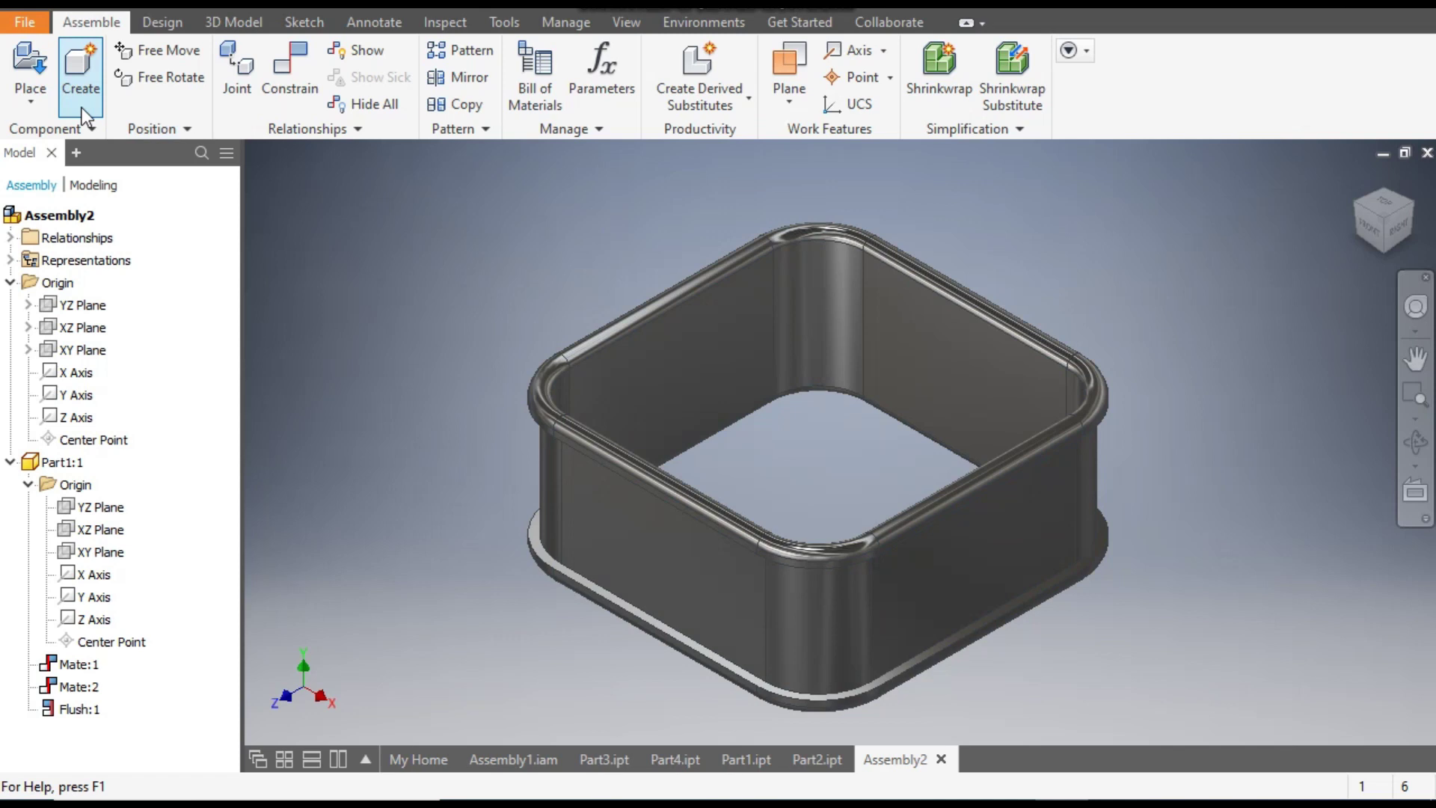
# Place a single instance of Part2 from the ASSY folder beside the flanged ring.
pyautogui.click(34, 71)
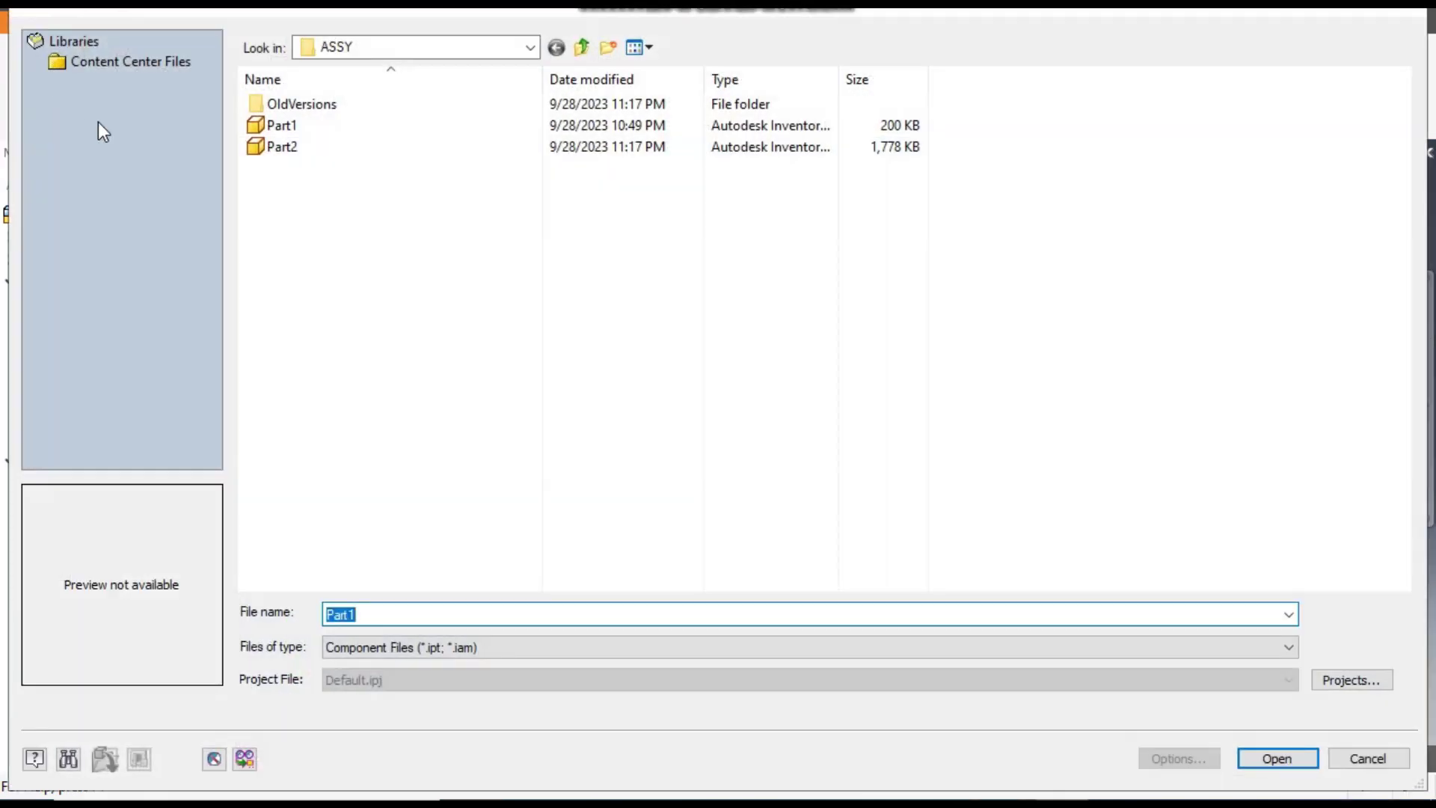
pyautogui.click(284, 148)
pyautogui.click(1277, 760)
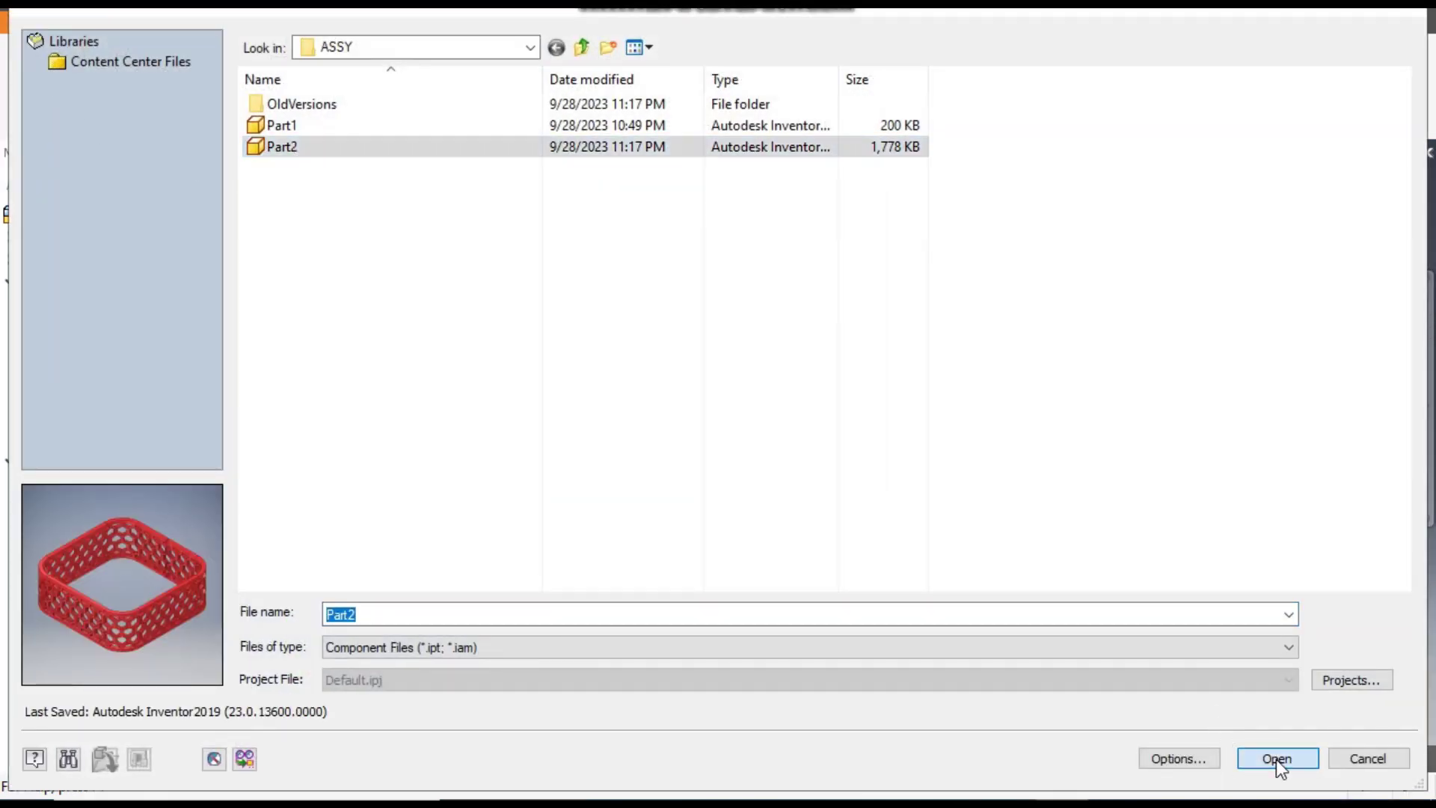
pyautogui.click(540, 381)
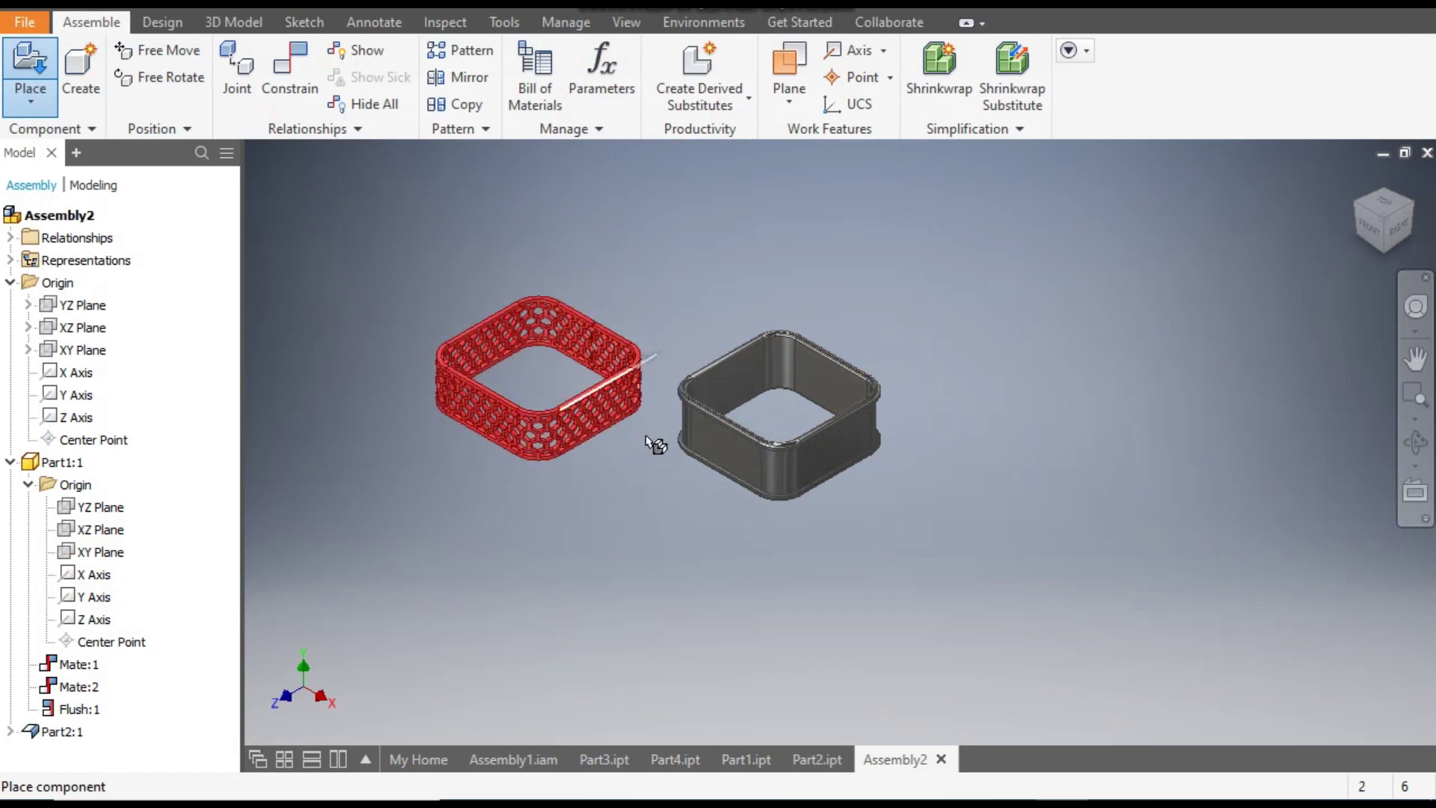
pyautogui.press('Escape')
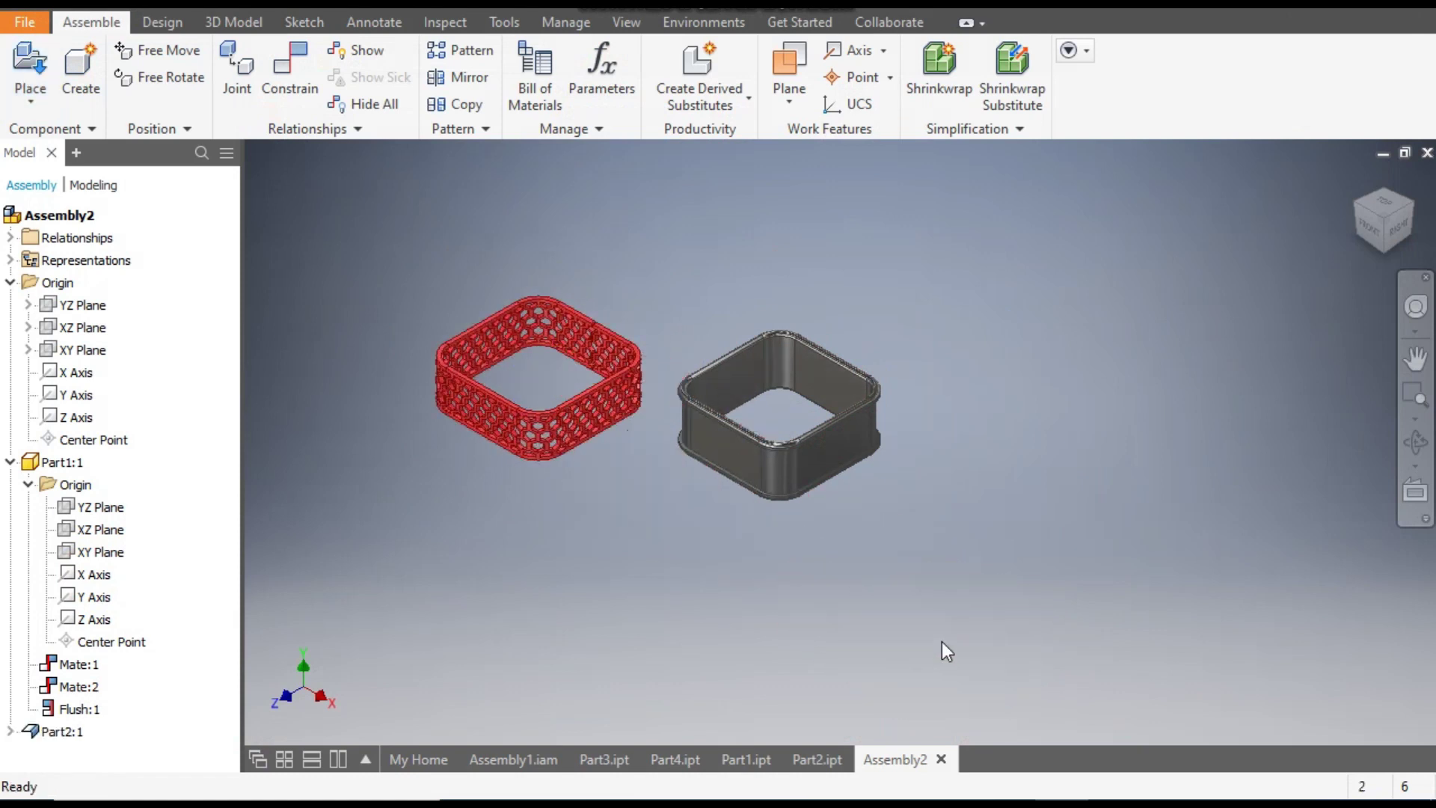
# Mate a flat inner wall of the honeycomb sleeve to the matching outer wall of the flanged ring at a 0 mm offset.
pyautogui.press('Home')
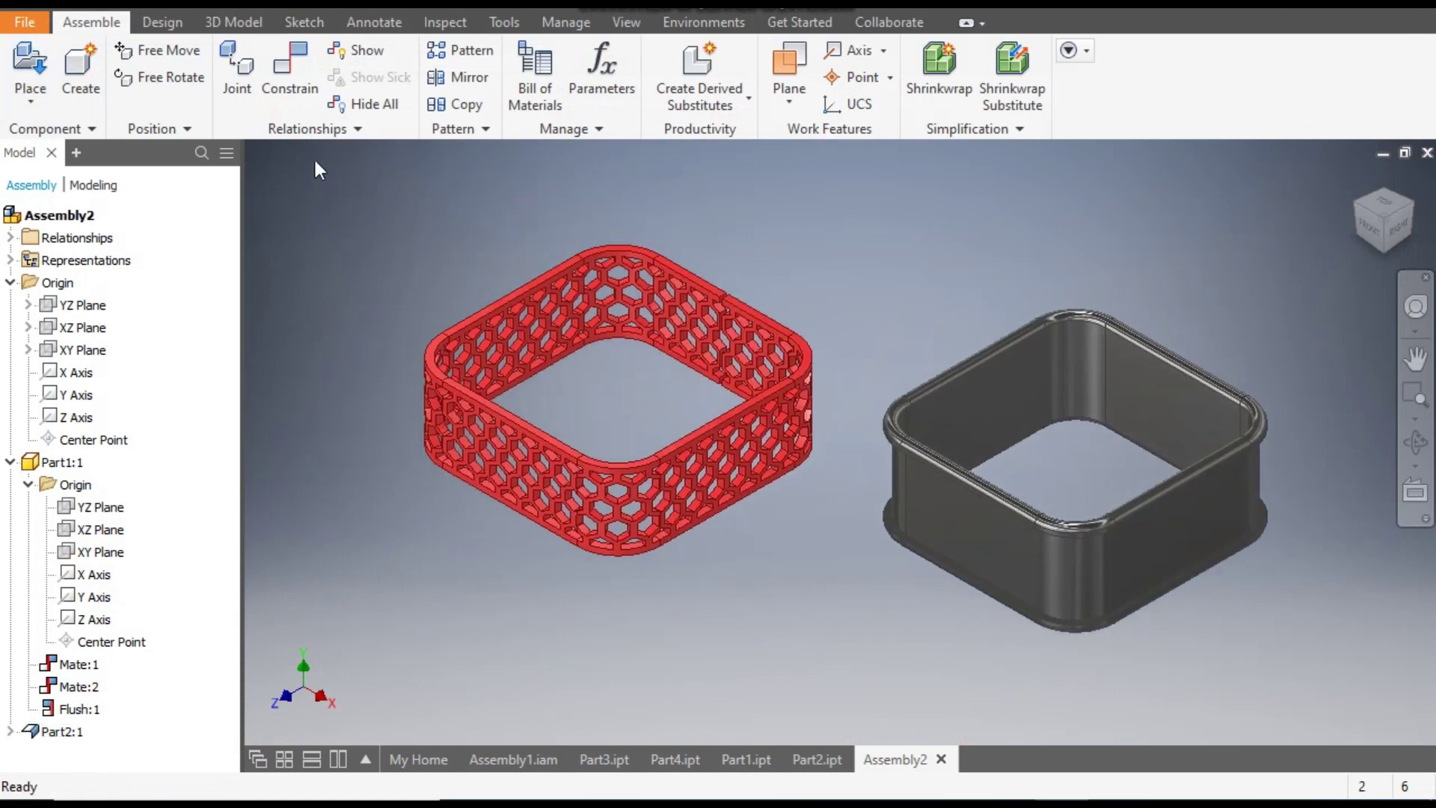
pyautogui.click(292, 71)
pyautogui.scroll(5, 719, 292)
pyautogui.click(750, 292)
pyautogui.scroll(-5, 757, 298)
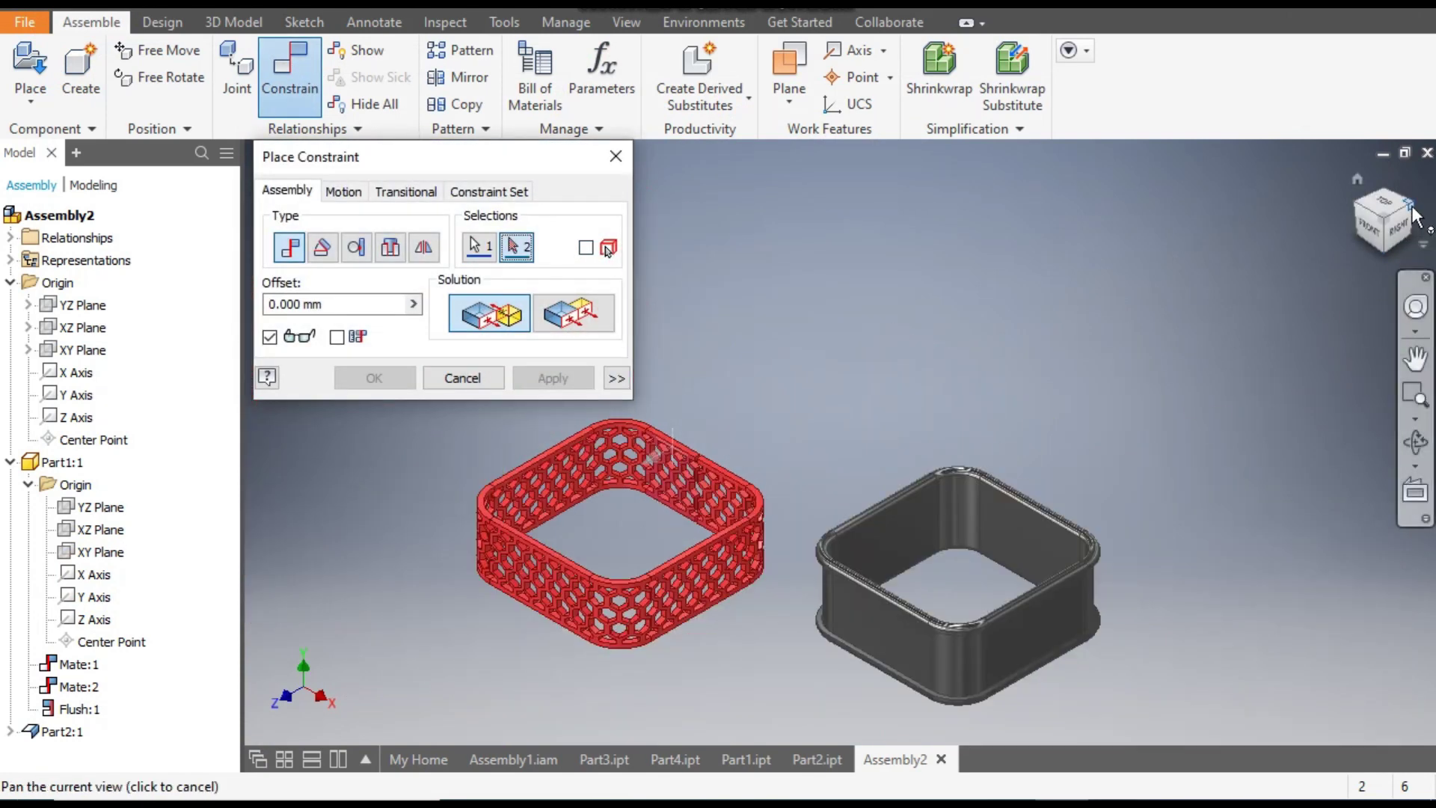
pyautogui.click(1411, 209)
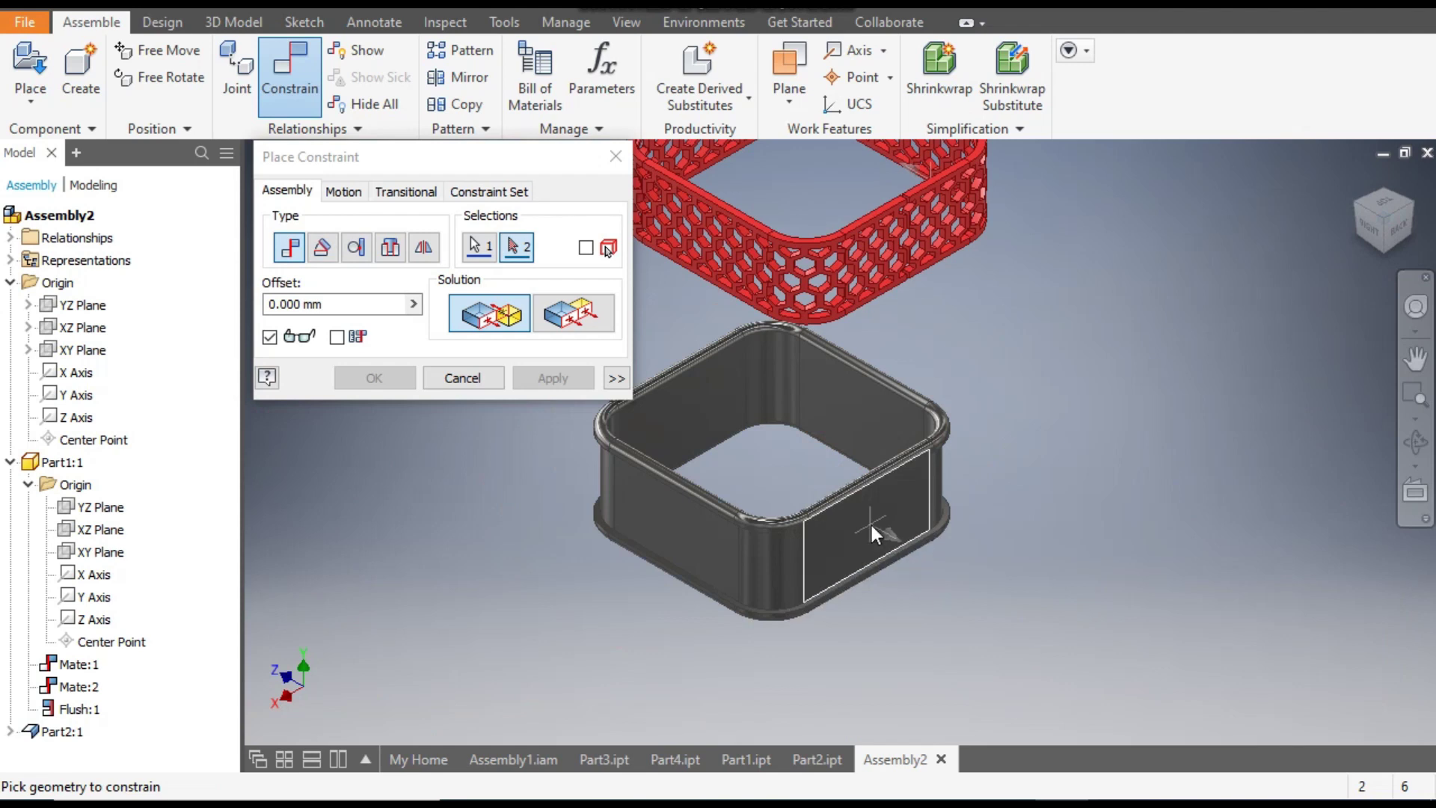
pyautogui.click(872, 525)
pyautogui.click(555, 378)
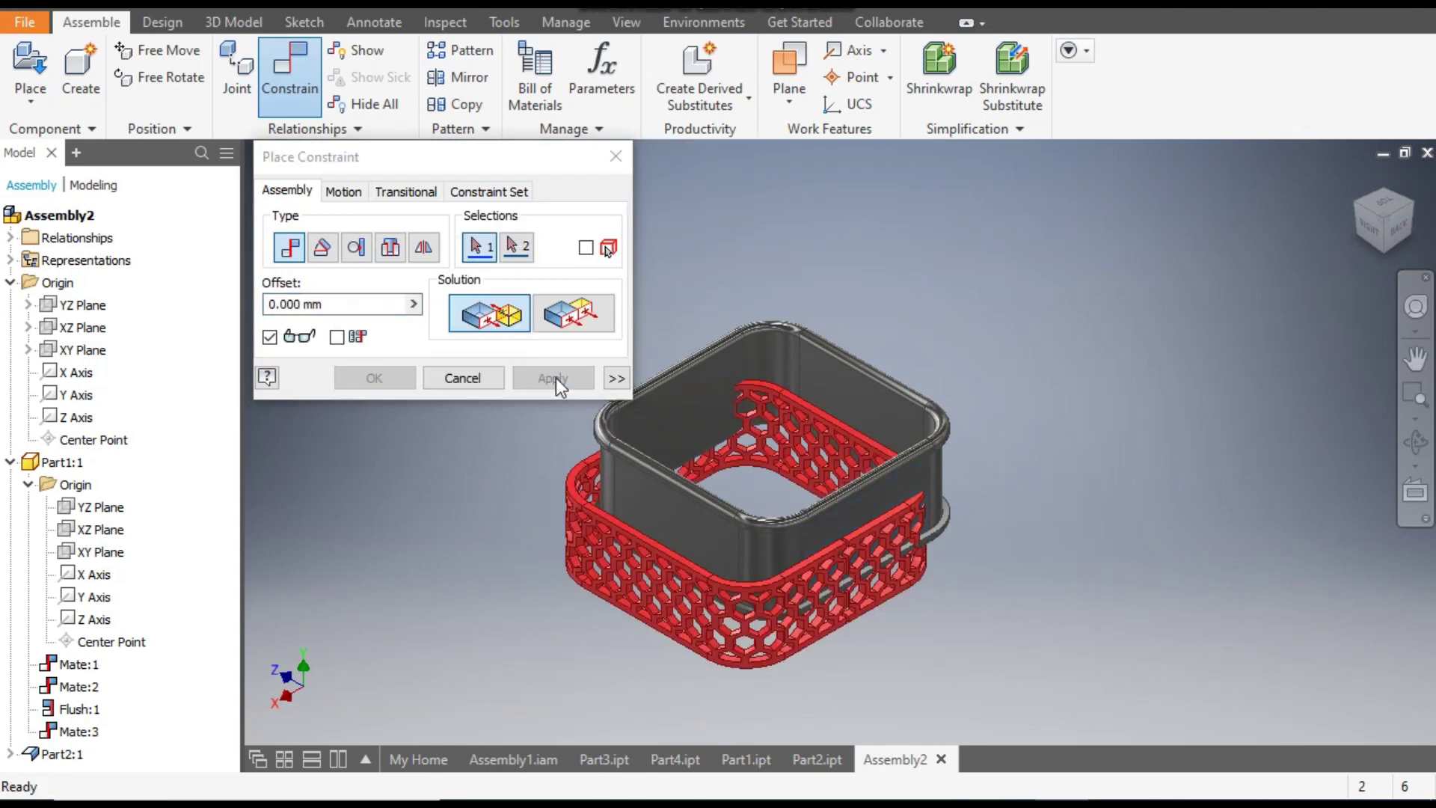
pyautogui.click(612, 158)
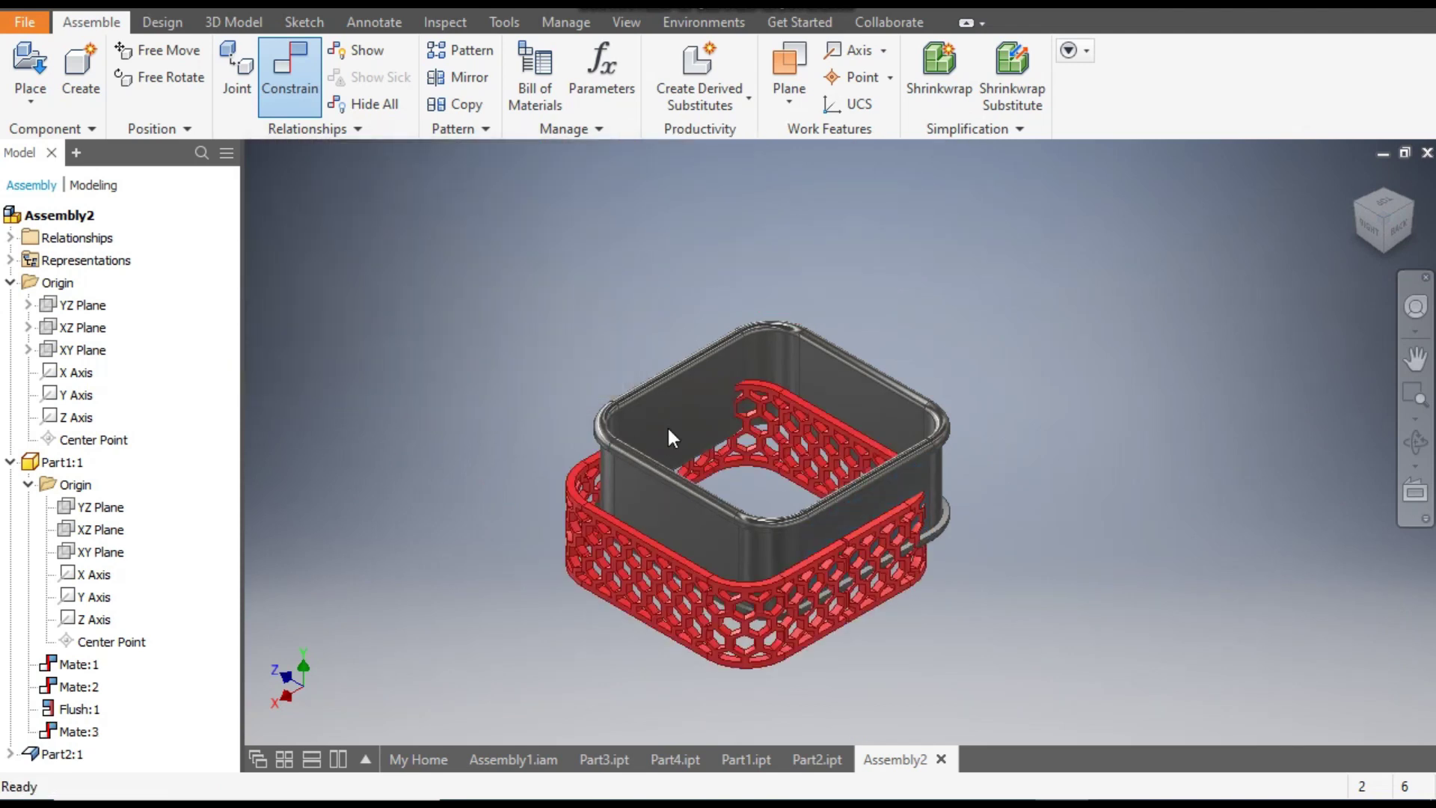
# Move the honeycomb sleeve clear of the ring and mate its adjacent flat inner wall to the ring's corresponding outer wall at 0 mm offset.
pyautogui.moveTo(652, 559); pyautogui.dragTo(1020, 340)
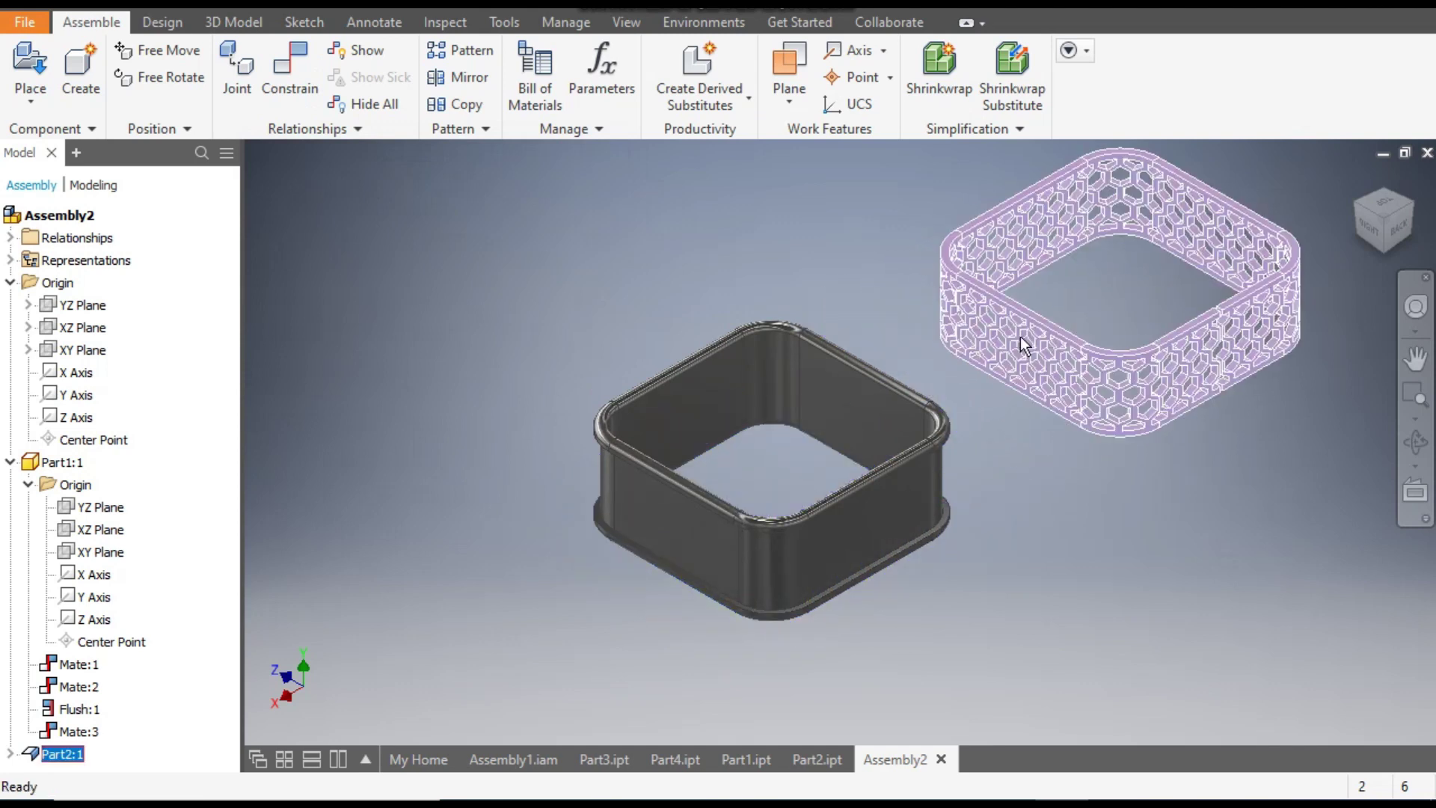
pyautogui.click(661, 283)
pyautogui.click(290, 66)
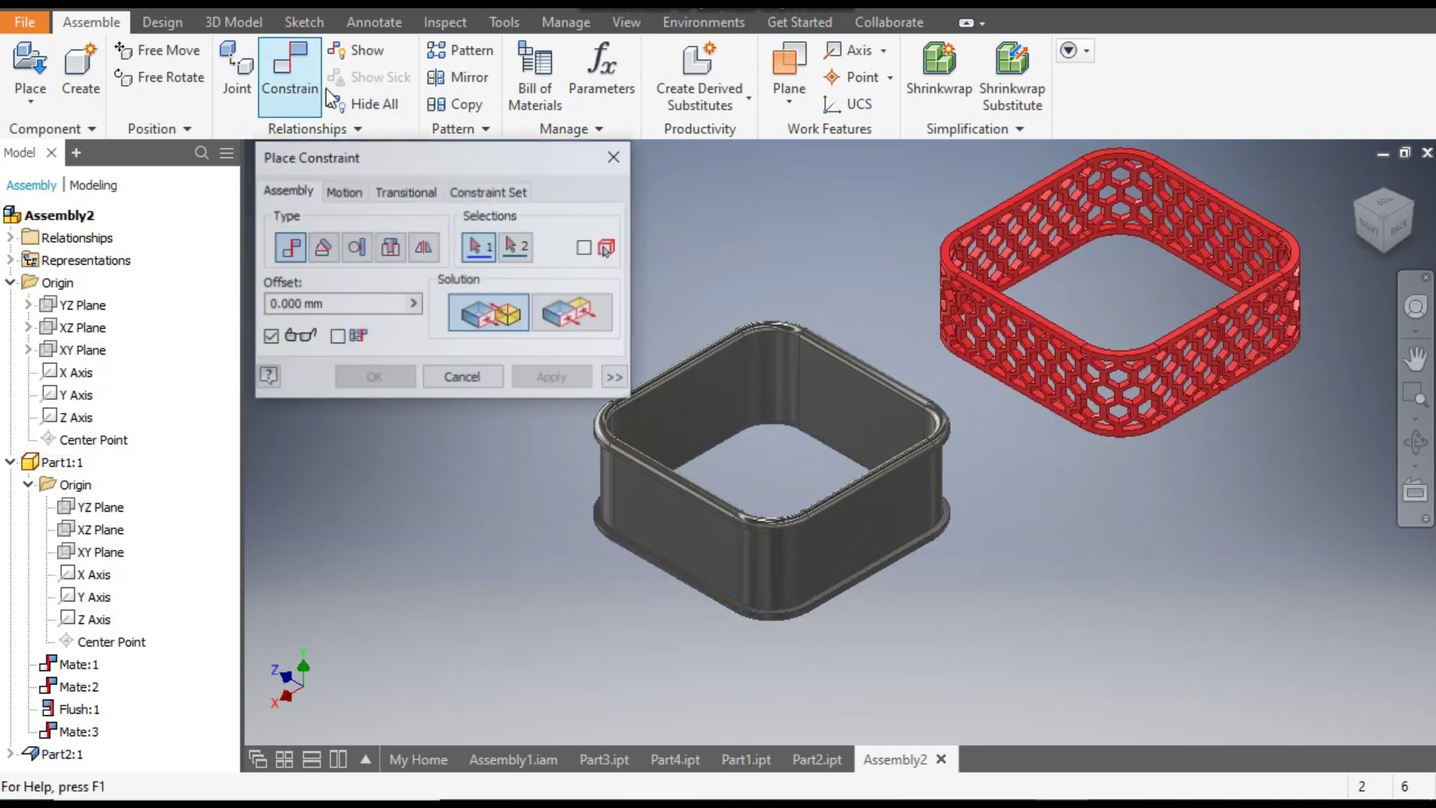
pyautogui.scroll(5, 1212, 210)
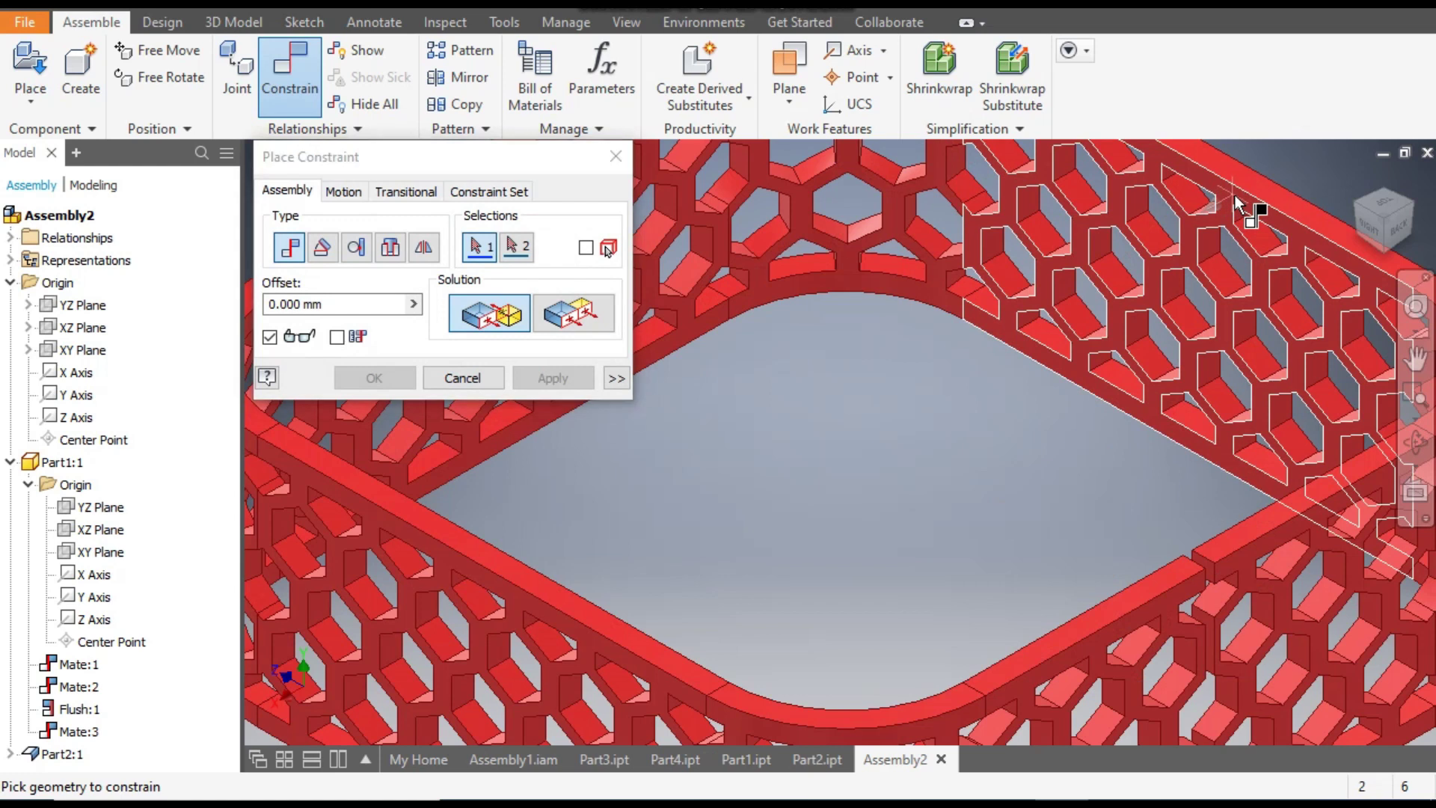
pyautogui.click(1228, 201)
pyautogui.scroll(-5, 1206, 303)
pyautogui.click(1412, 205)
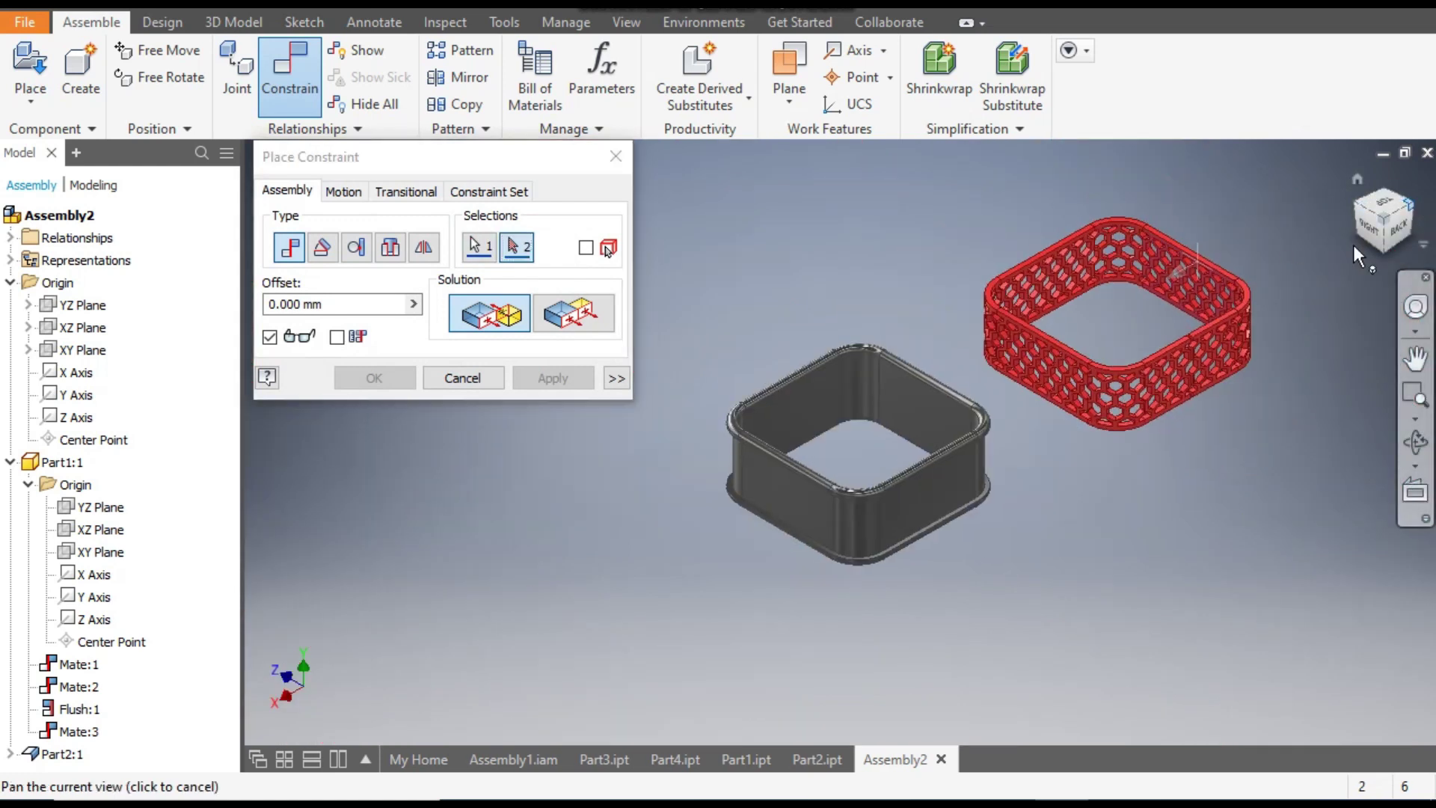
pyautogui.click(822, 396)
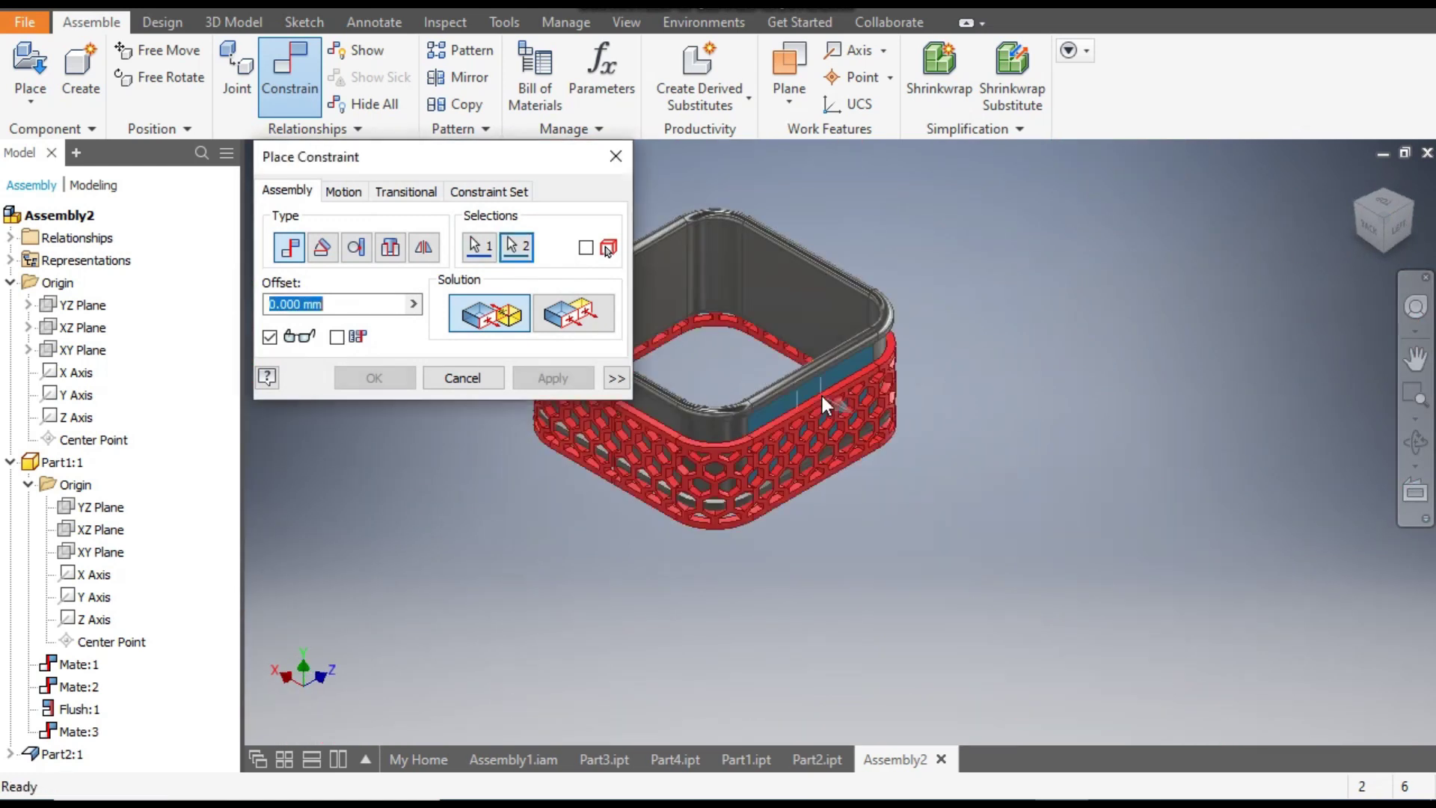
pyautogui.click(572, 386)
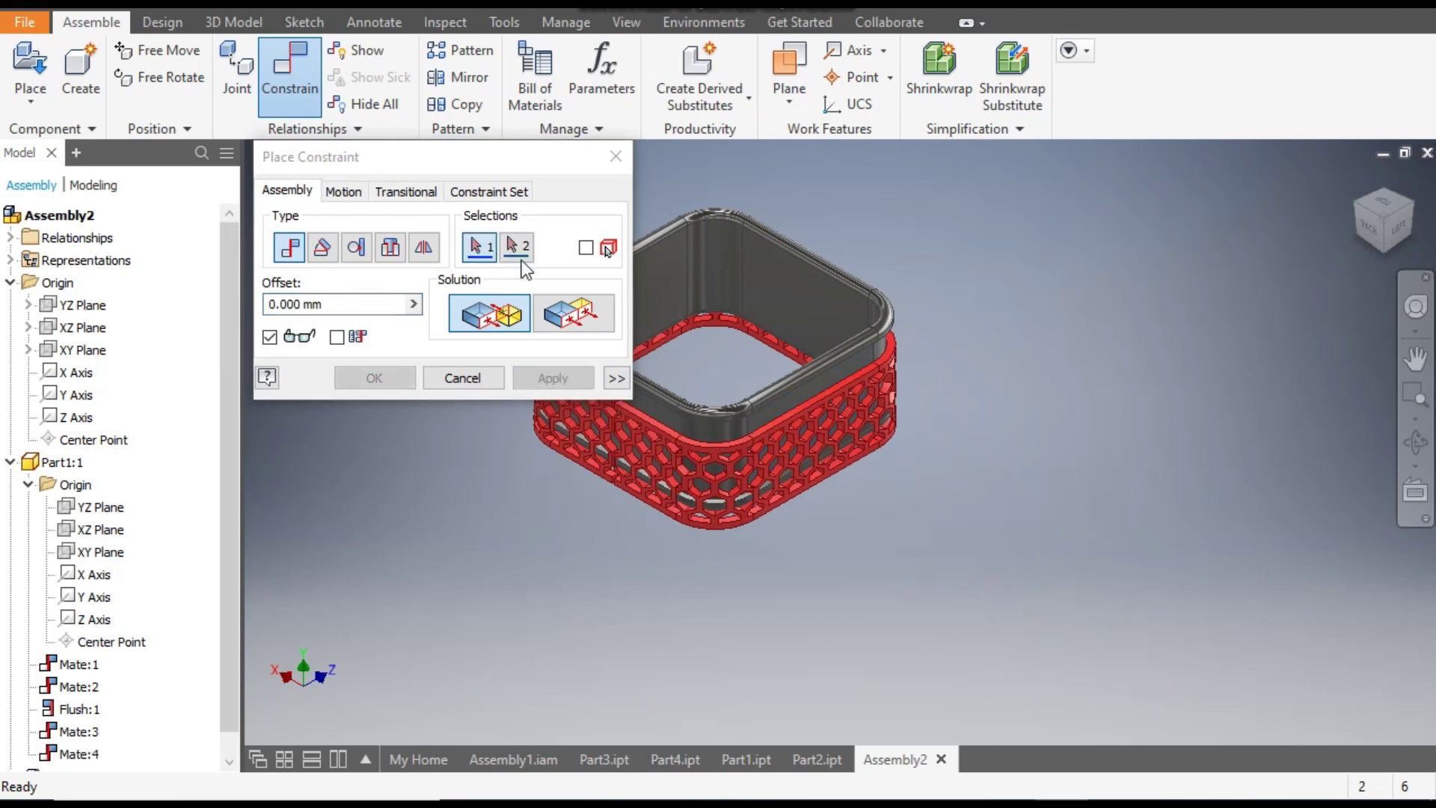
# Slide the honeycomb sleeve down along its free axis until it sits completely below the flanged ring.
pyautogui.press('Escape')
pyautogui.moveTo(576, 379); pyautogui.dragTo(818, 621)
pyautogui.moveTo(946, 510); pyautogui.dragTo(986, 523, button='middle')
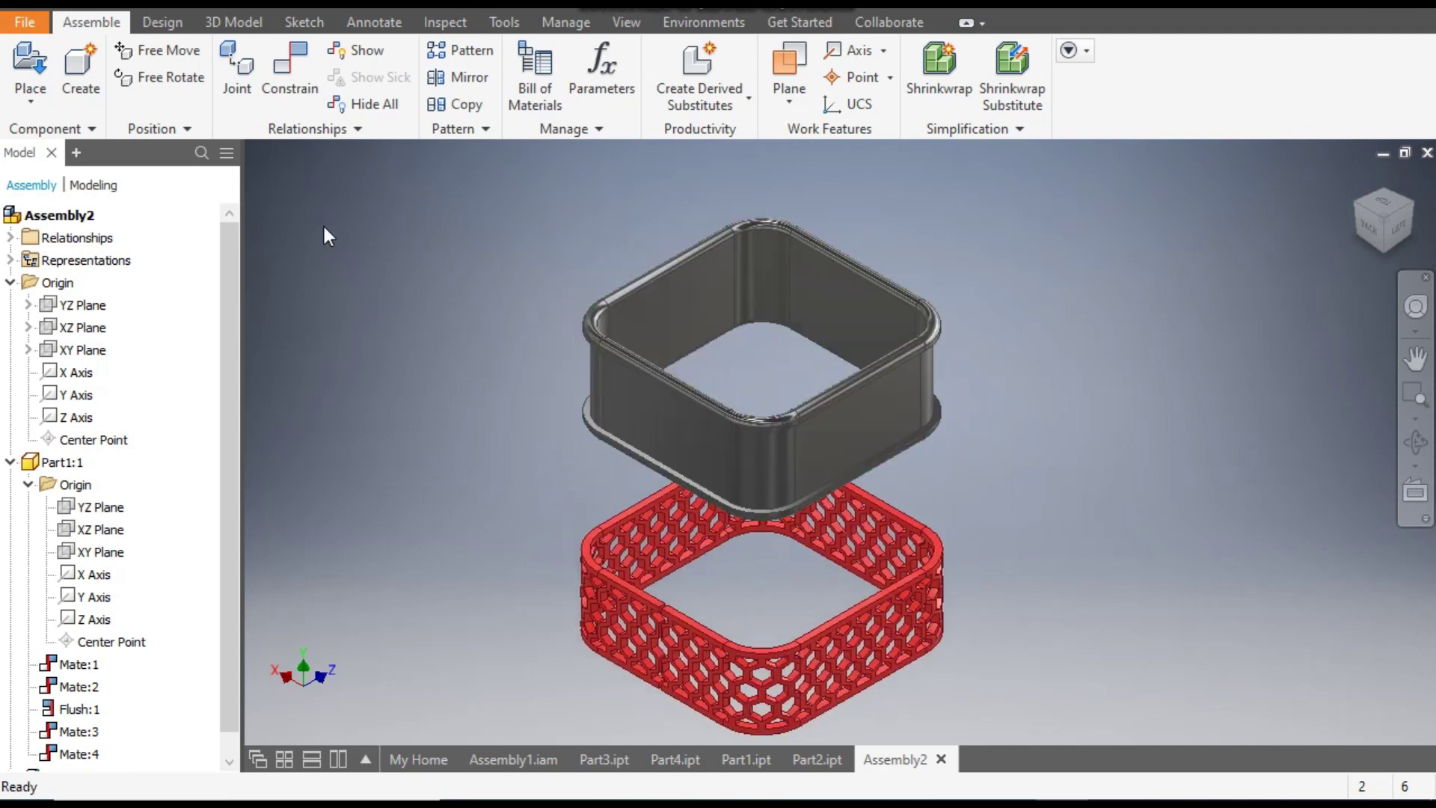
# Mate the honeycomb sleeve's upper rim face to the underside of the ring's upper flange at 0 mm offset and restore the home view.
pyautogui.click(307, 71)
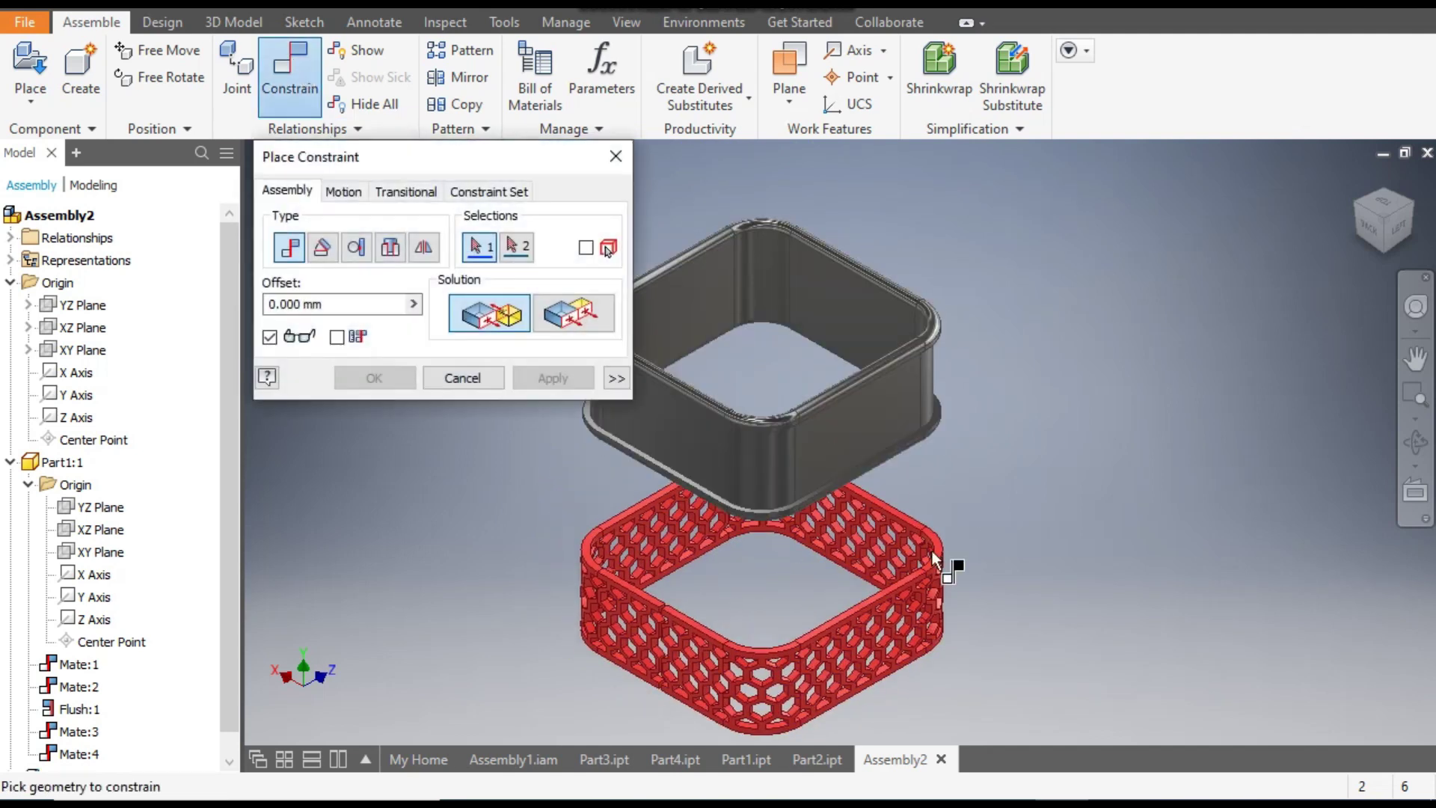
pyautogui.scroll(5, 907, 507)
pyautogui.click(898, 496)
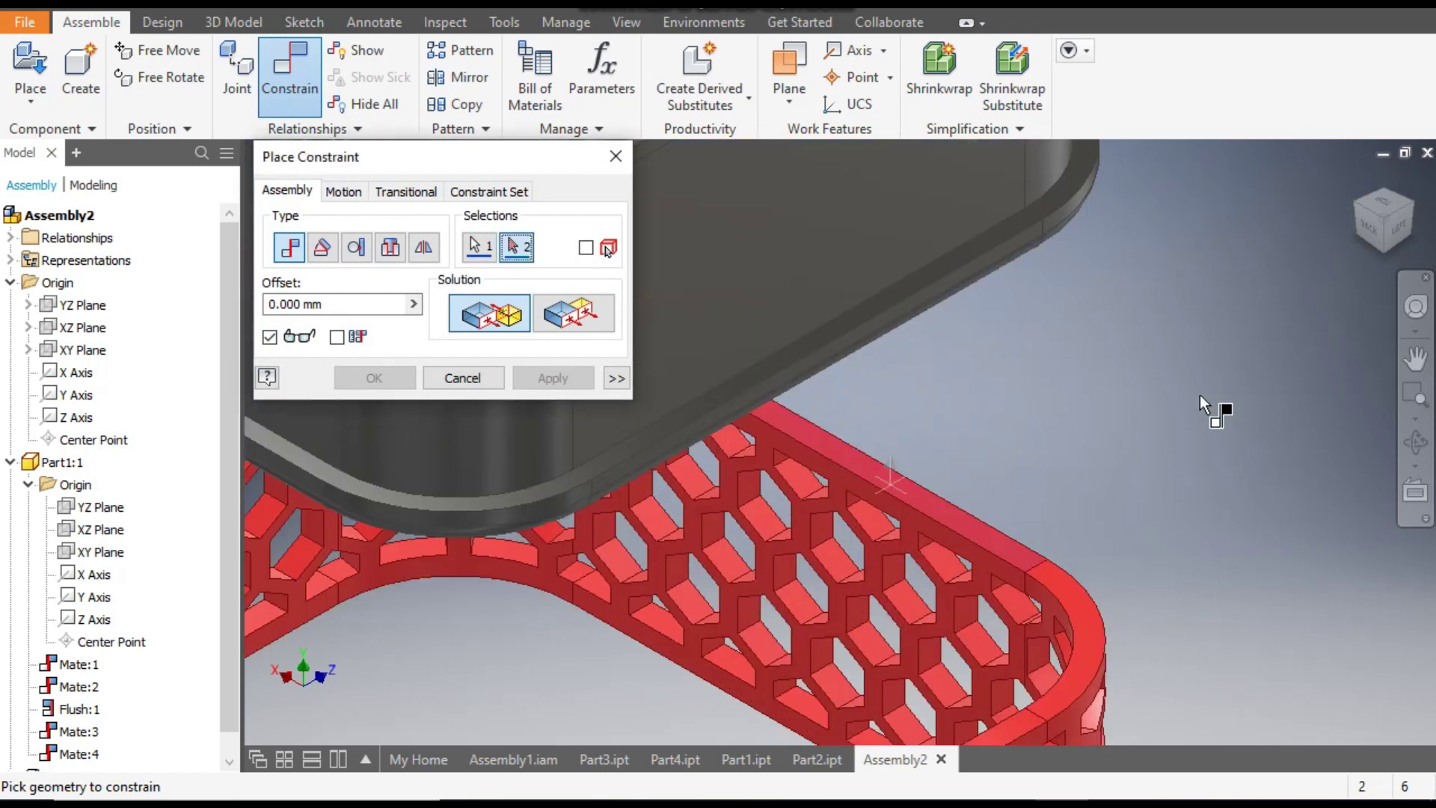
pyautogui.click(1384, 252)
pyautogui.scroll(5, 943, 292)
pyautogui.scroll(-2, 944, 308)
pyautogui.click(936, 310)
pyautogui.scroll(-3, 1147, 325)
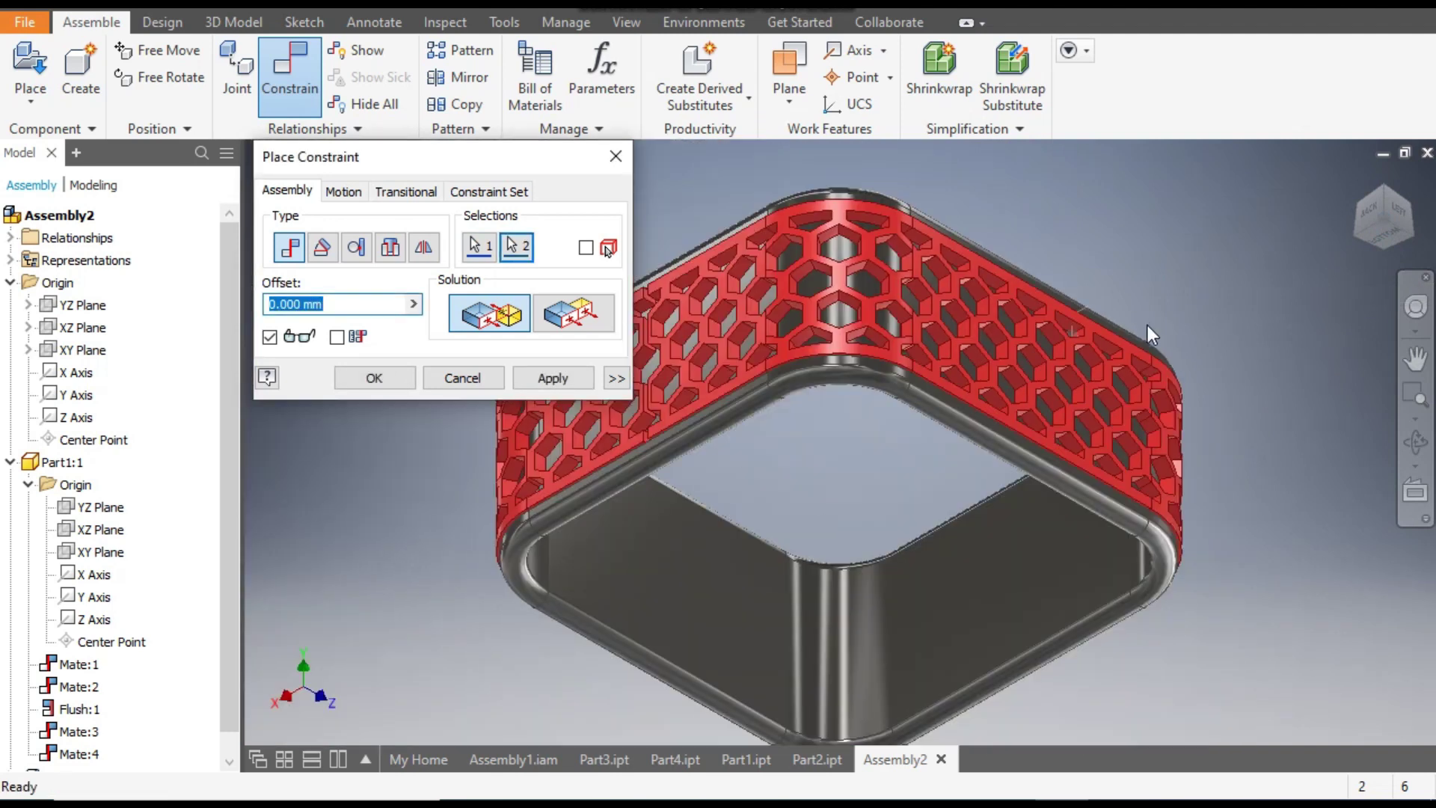
pyautogui.click(557, 381)
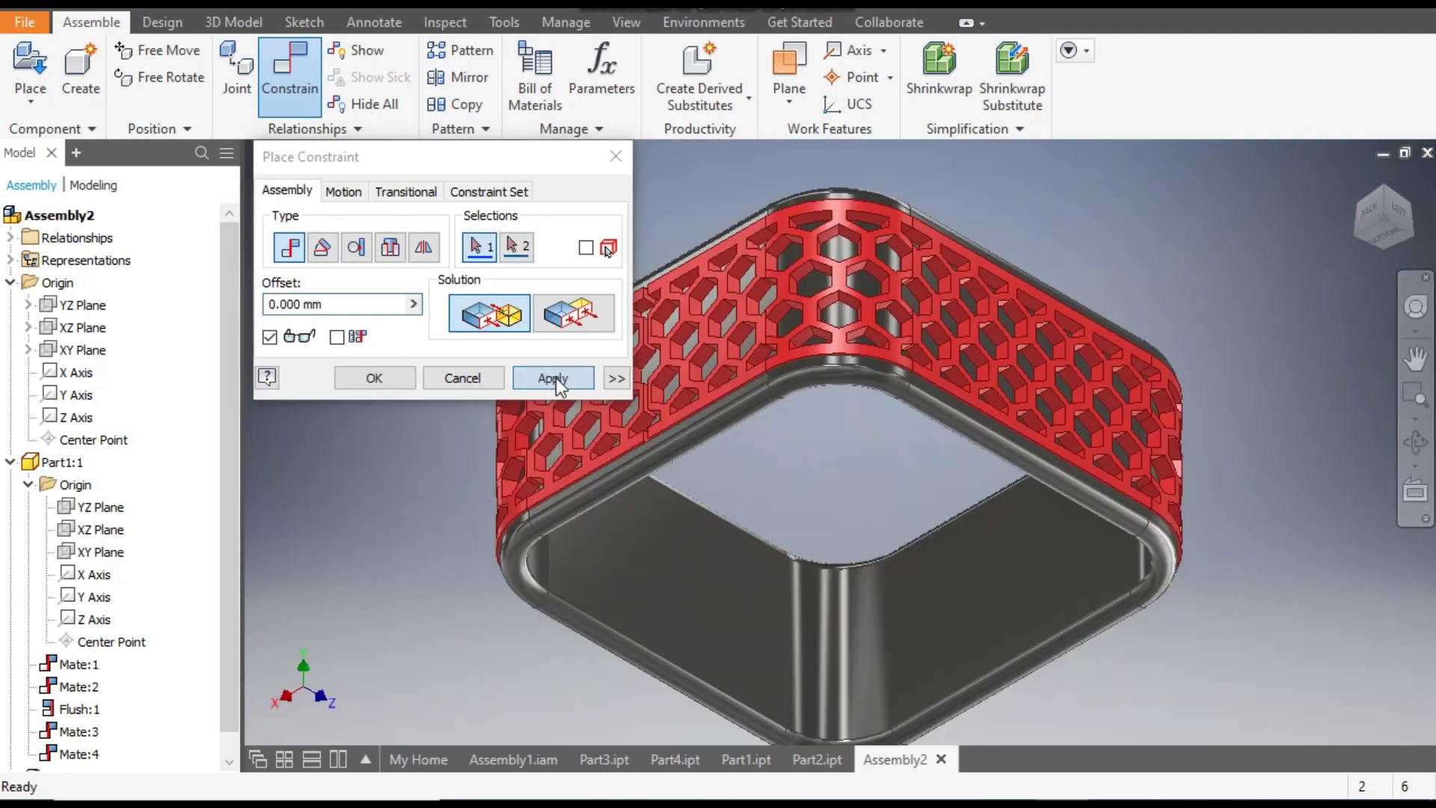
pyautogui.click(616, 156)
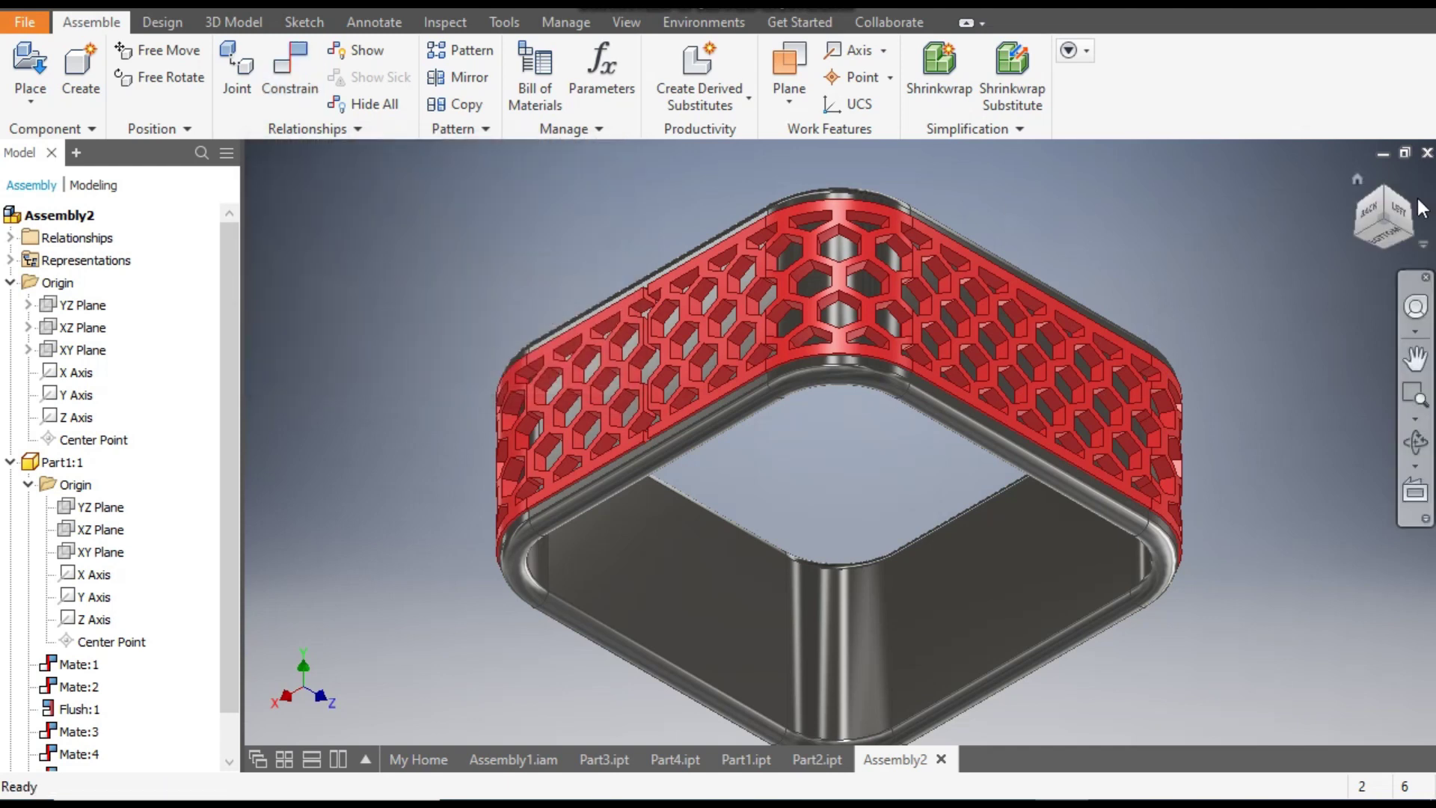
pyautogui.click(1359, 185)
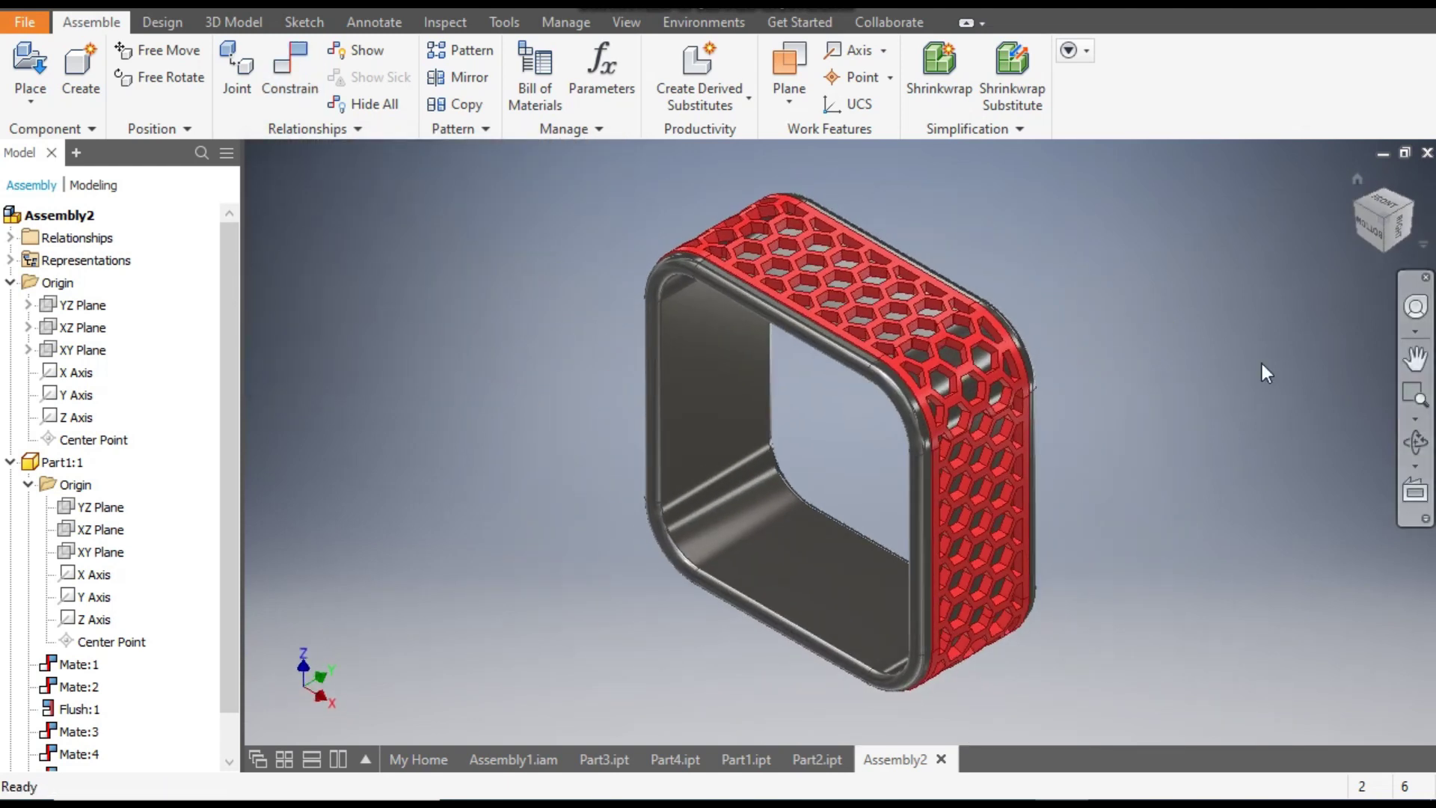